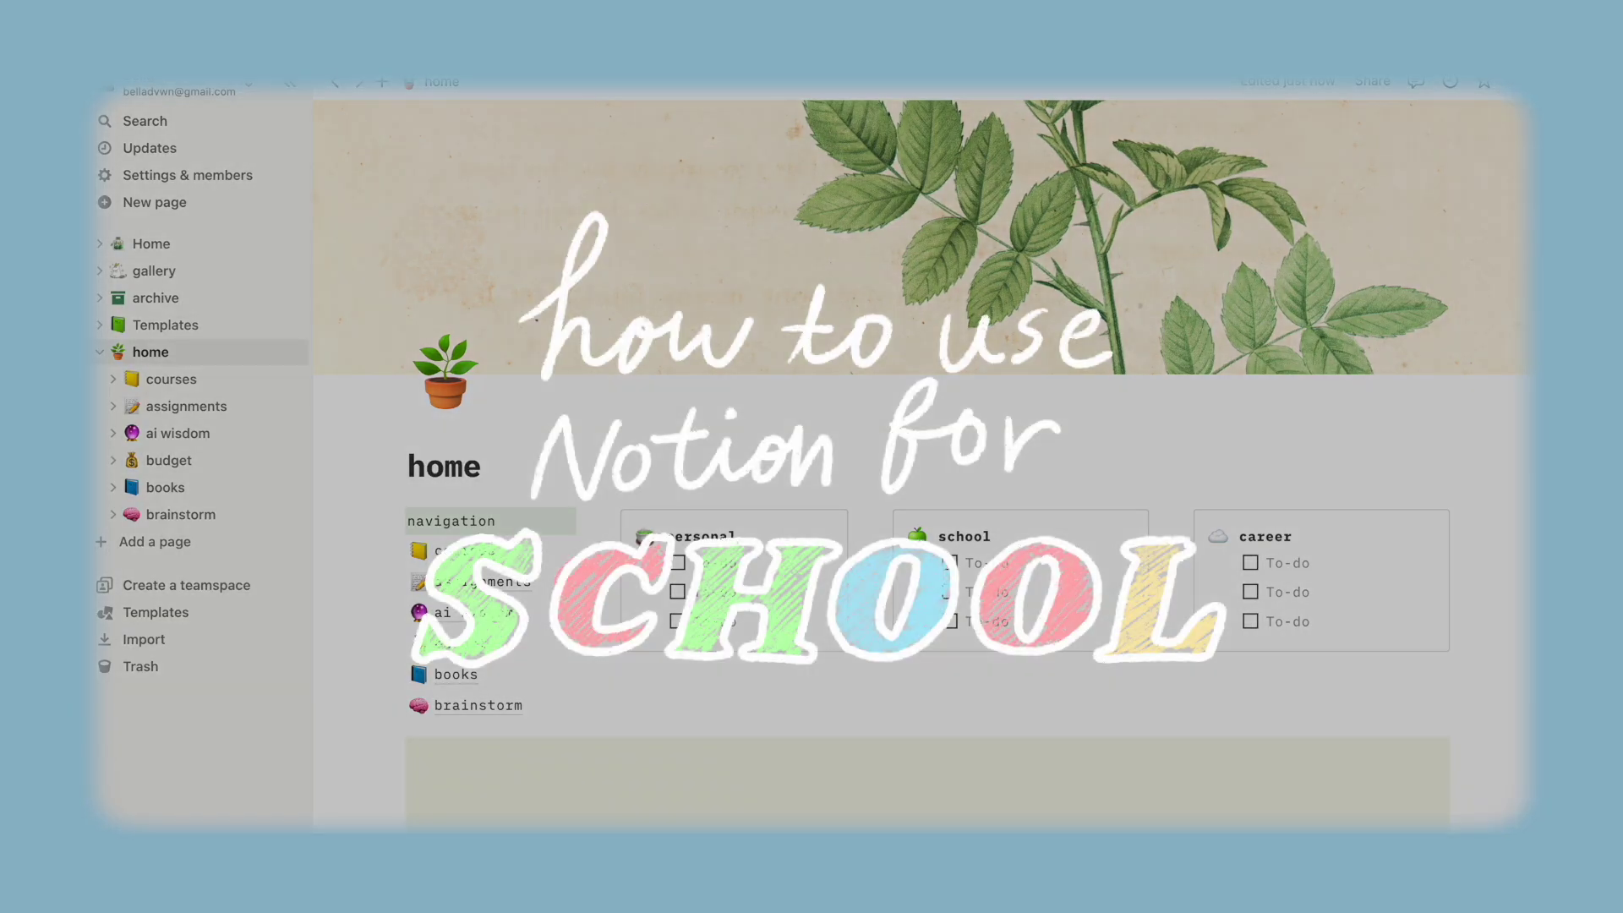
# Fill the exam 1 row with course math and date August 23, 2023, and rate a book five stars.
pyautogui.scroll(-6, 928, 464)
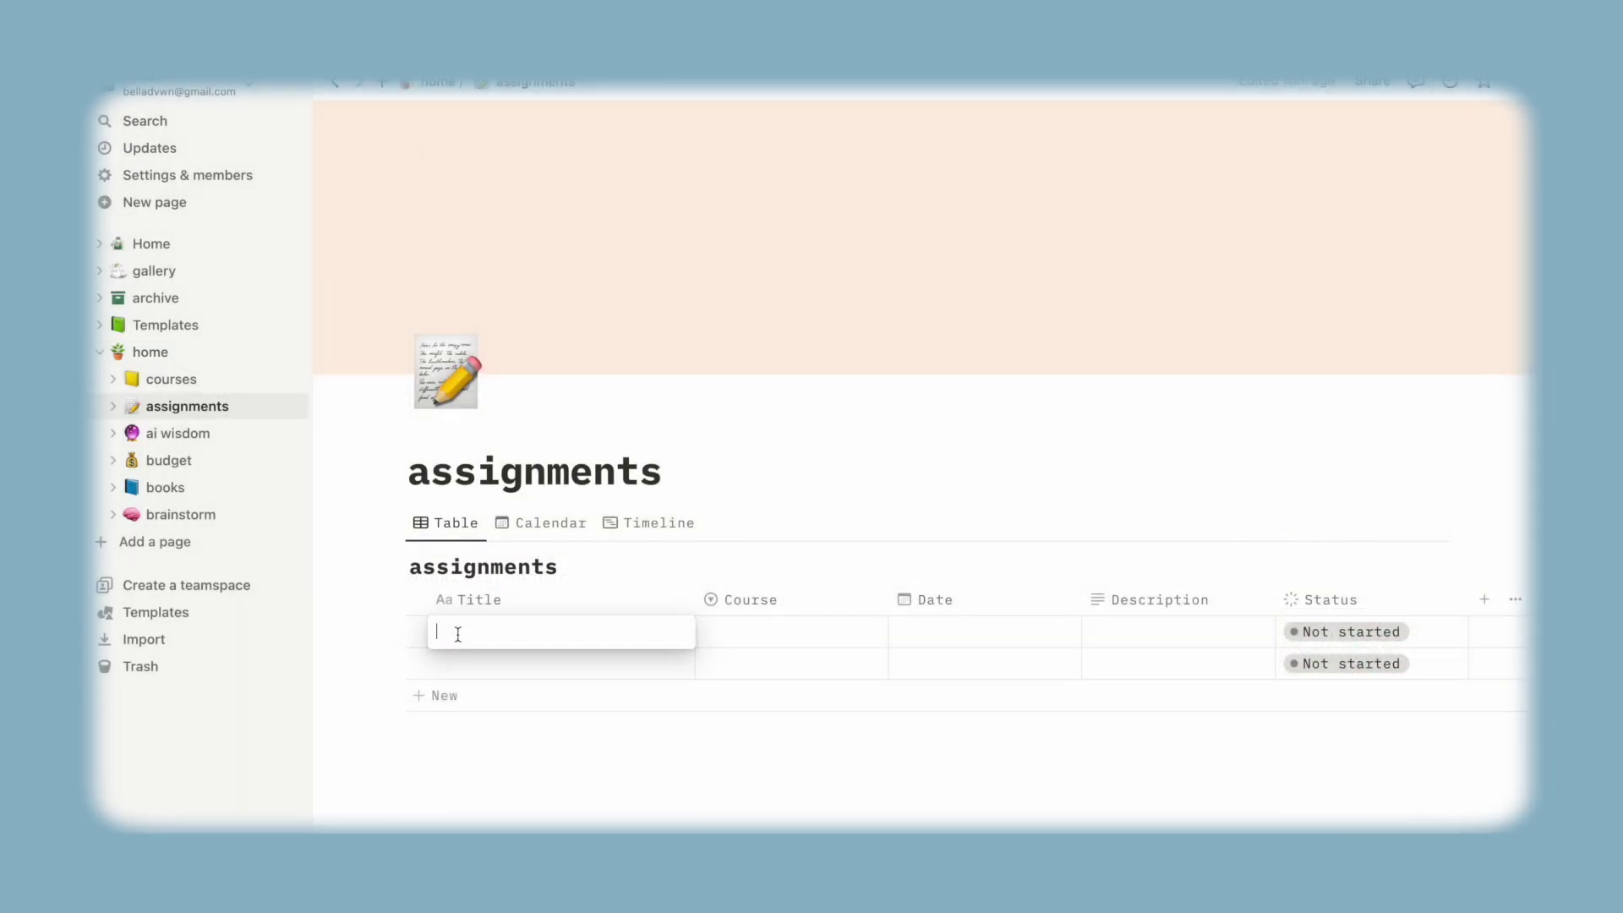
pyautogui.write('1')
pyautogui.press('Return')
pyautogui.click(778, 634)
pyautogui.click(752, 695)
pyautogui.click(956, 634)
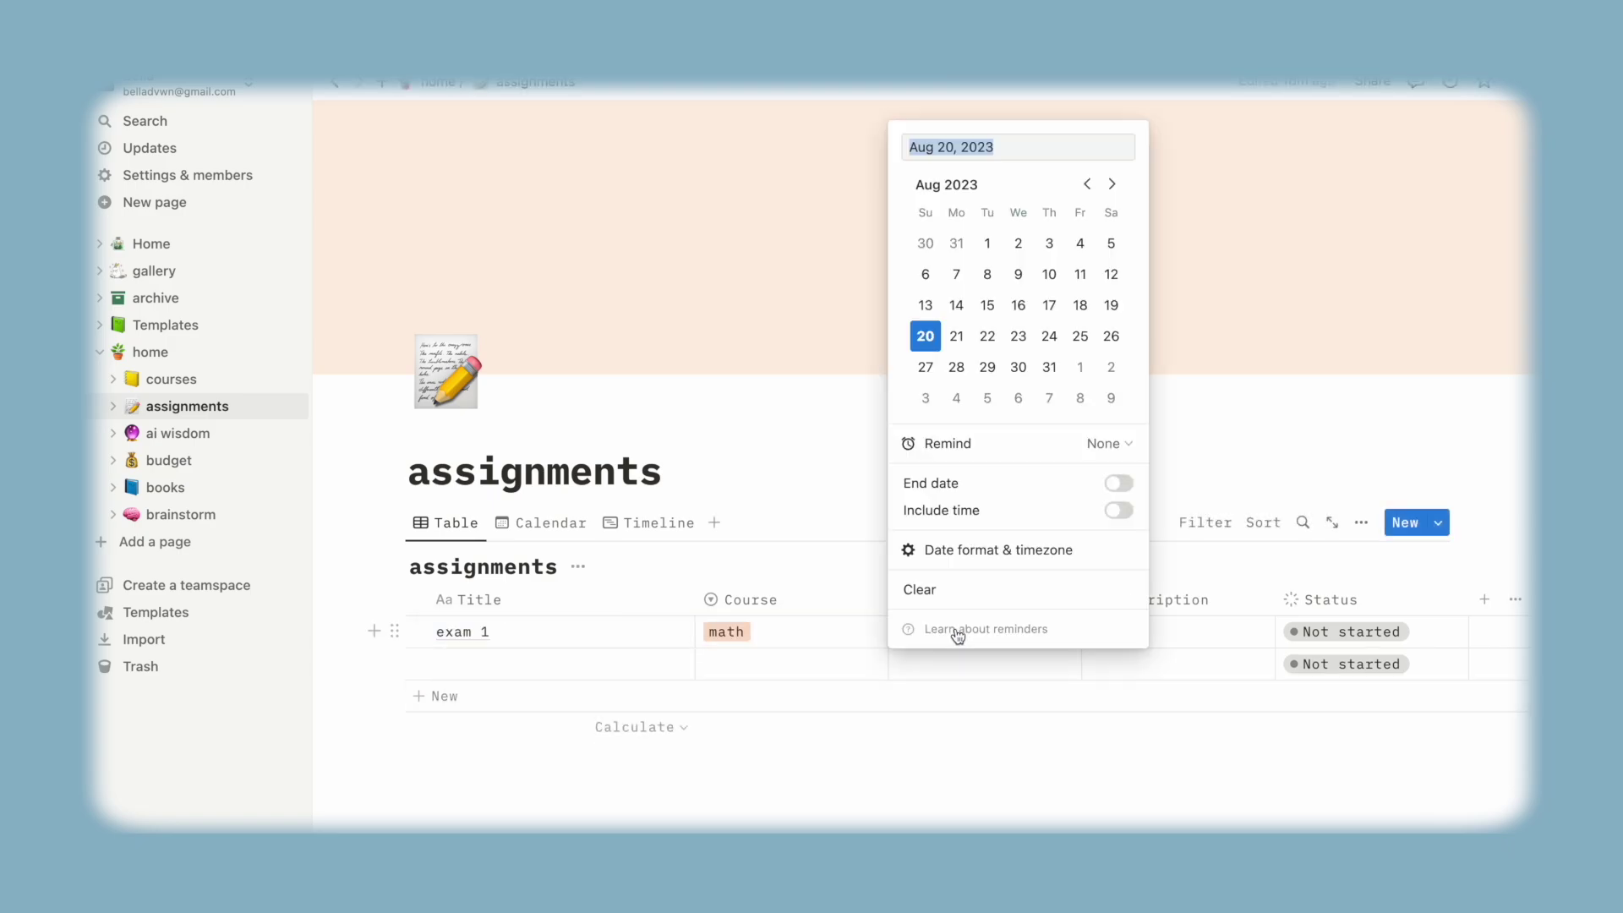
pyautogui.click(1019, 336)
pyautogui.click(1086, 771)
pyautogui.click(1141, 631)
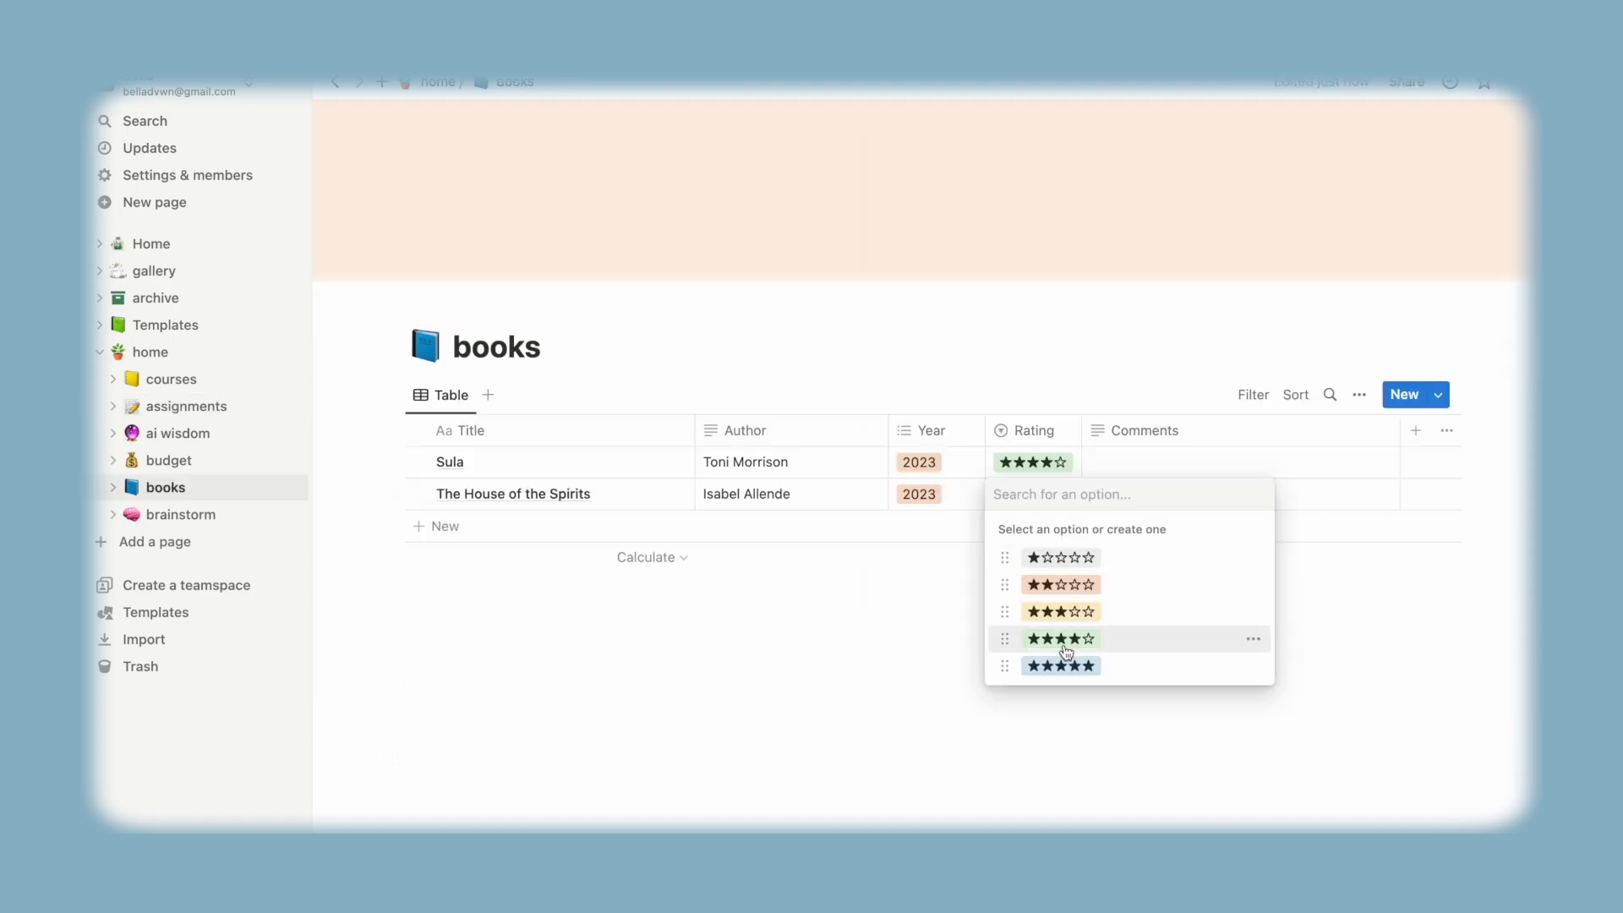
pyautogui.click(1057, 660)
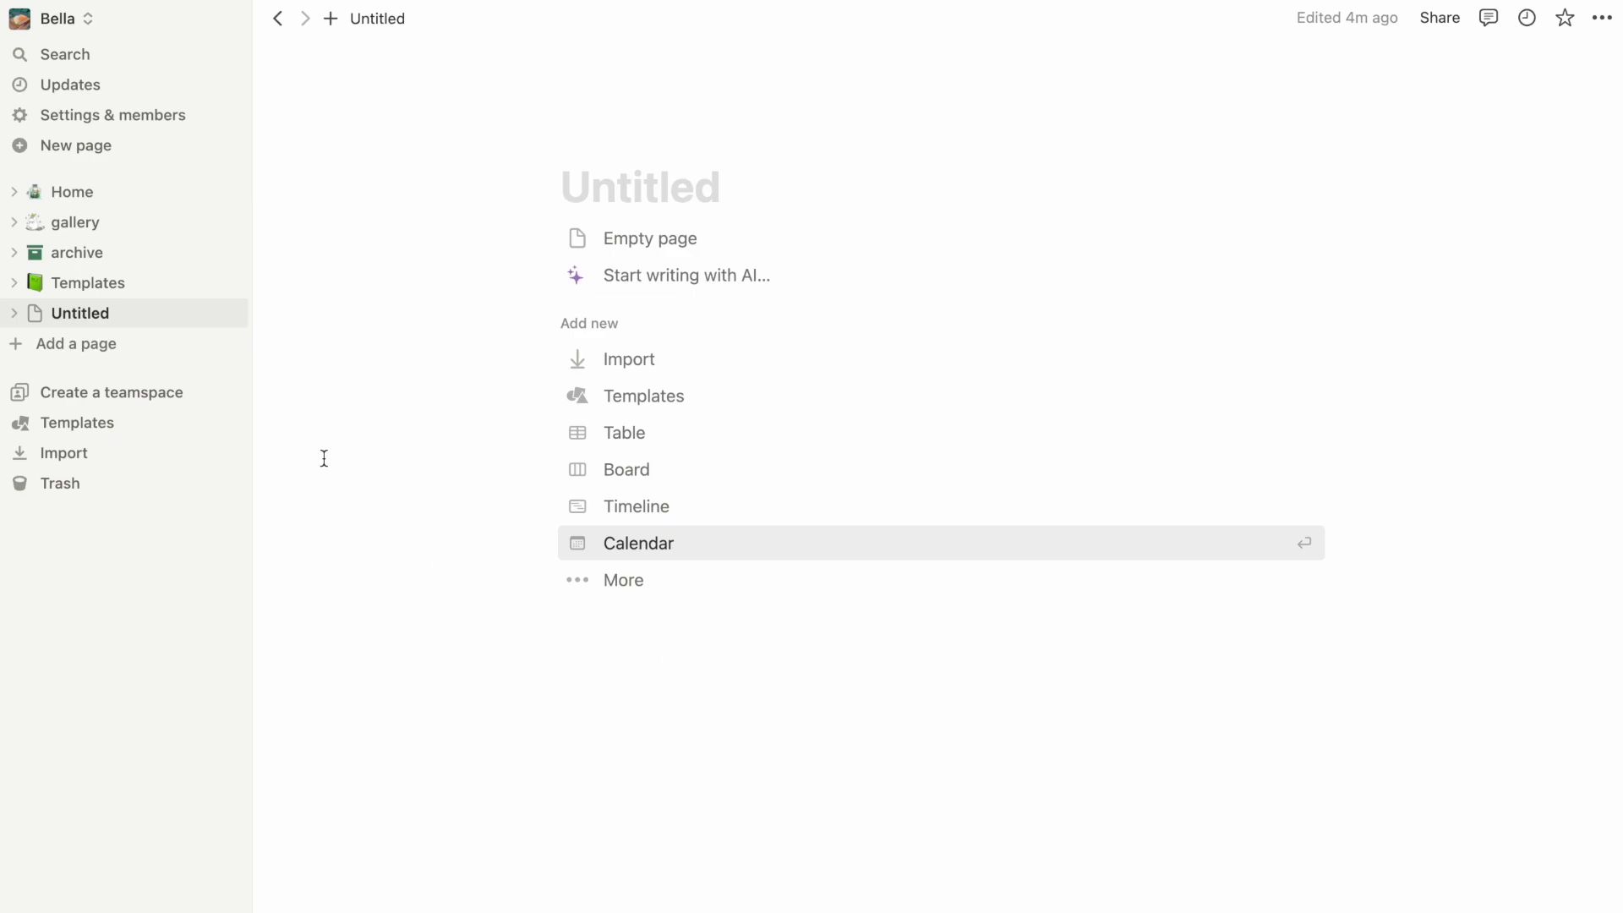
# Start from an empty page and add a to-do item 'd'.
pyautogui.moveTo(616, 163)
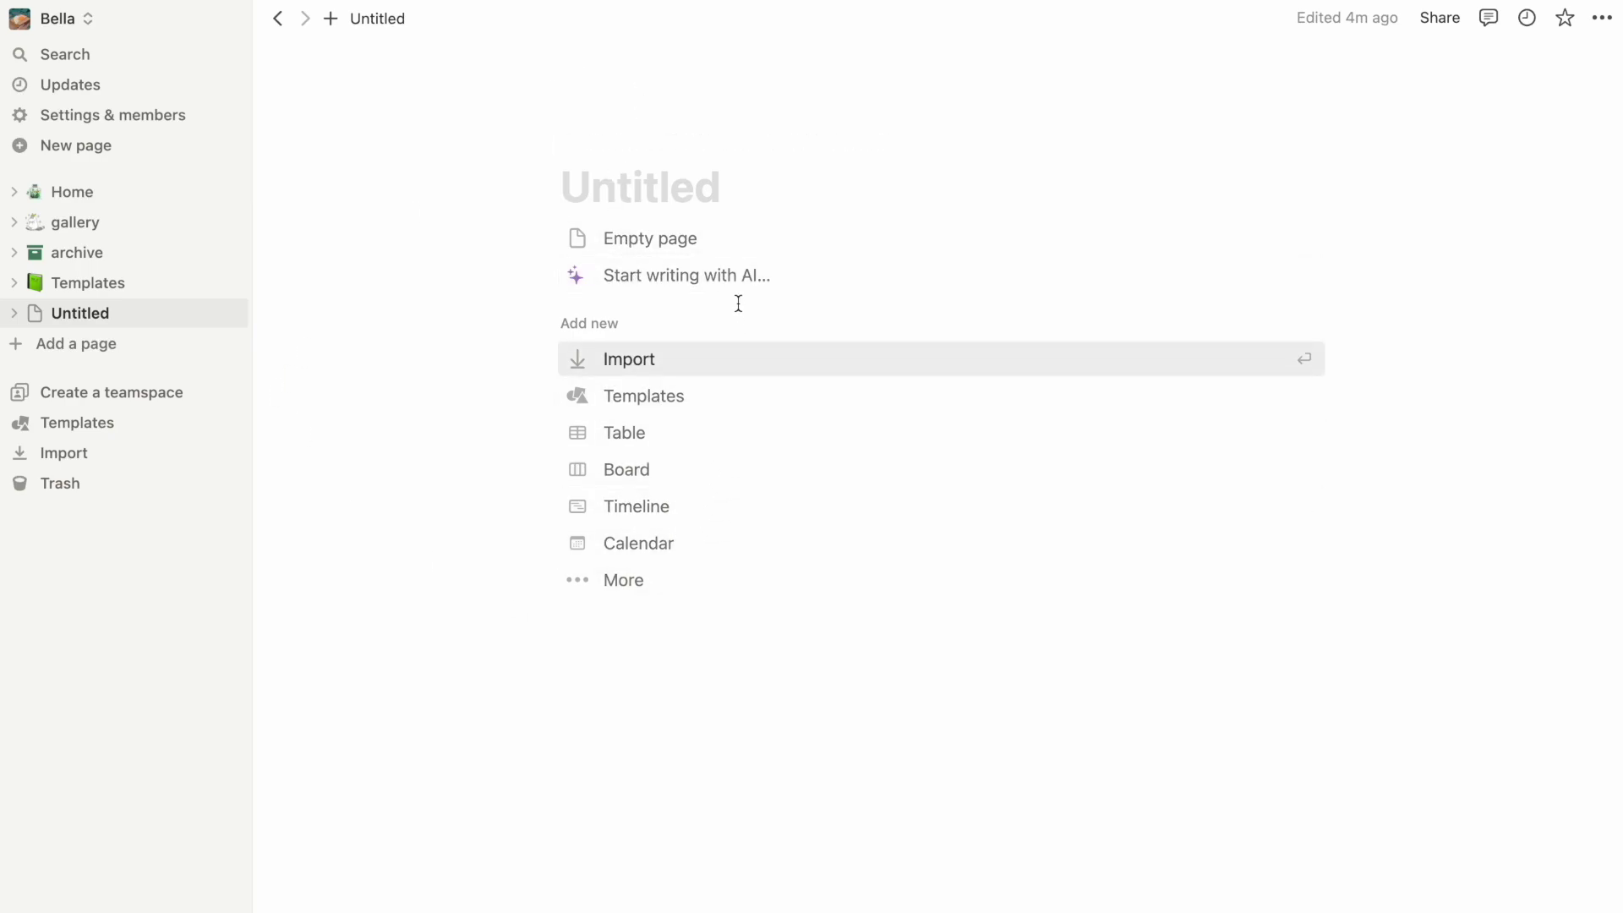
pyautogui.click(706, 237)
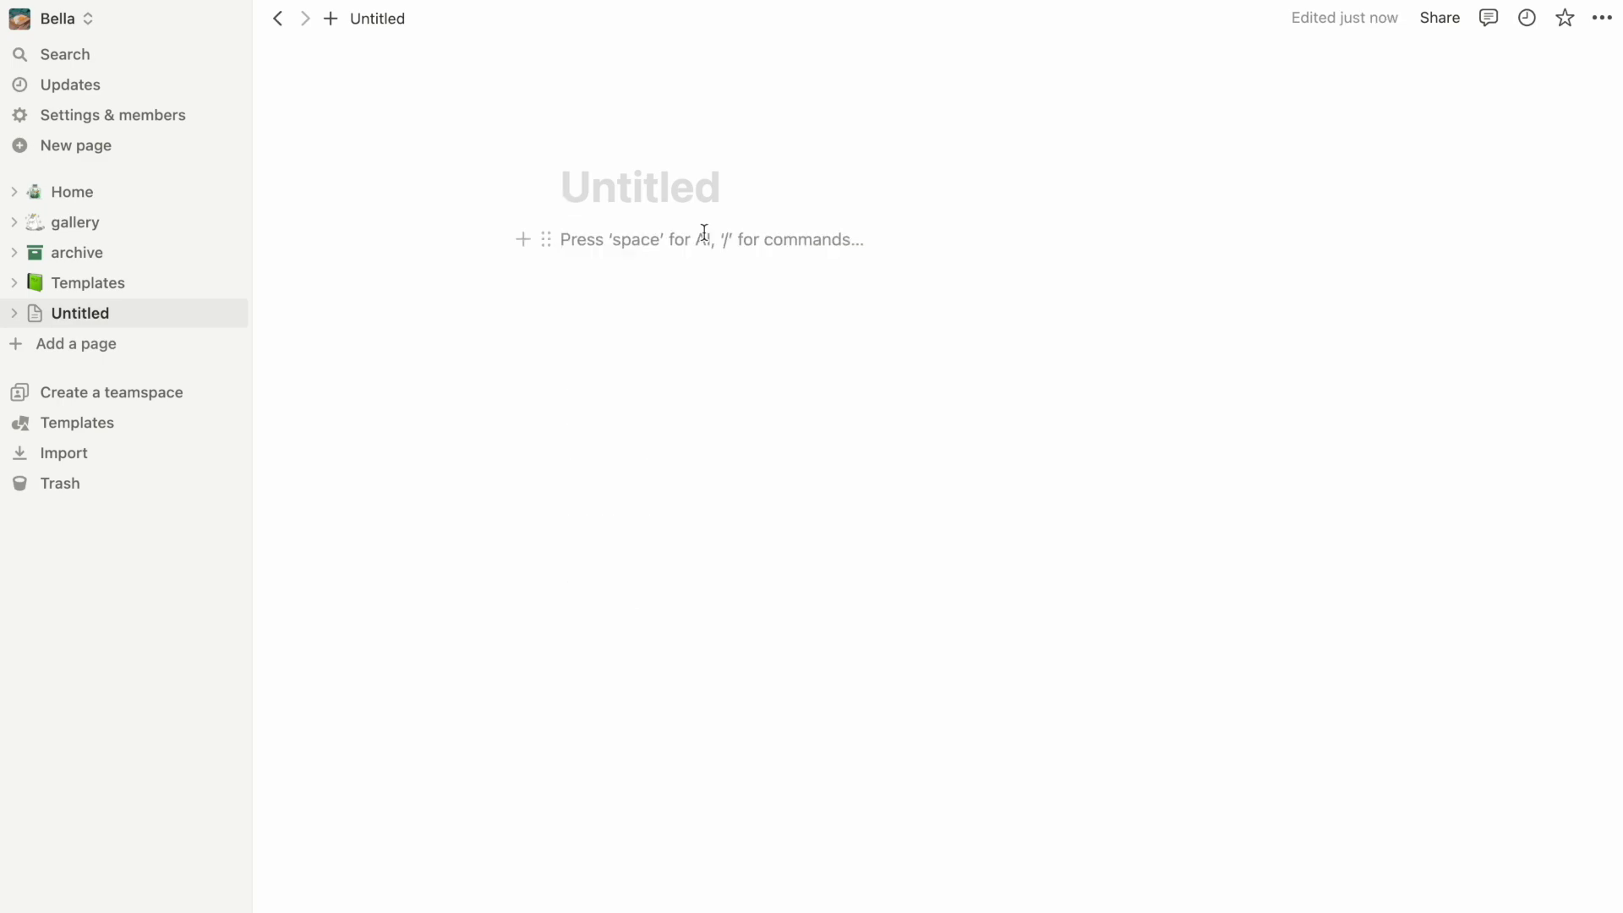
pyautogui.click(523, 241)
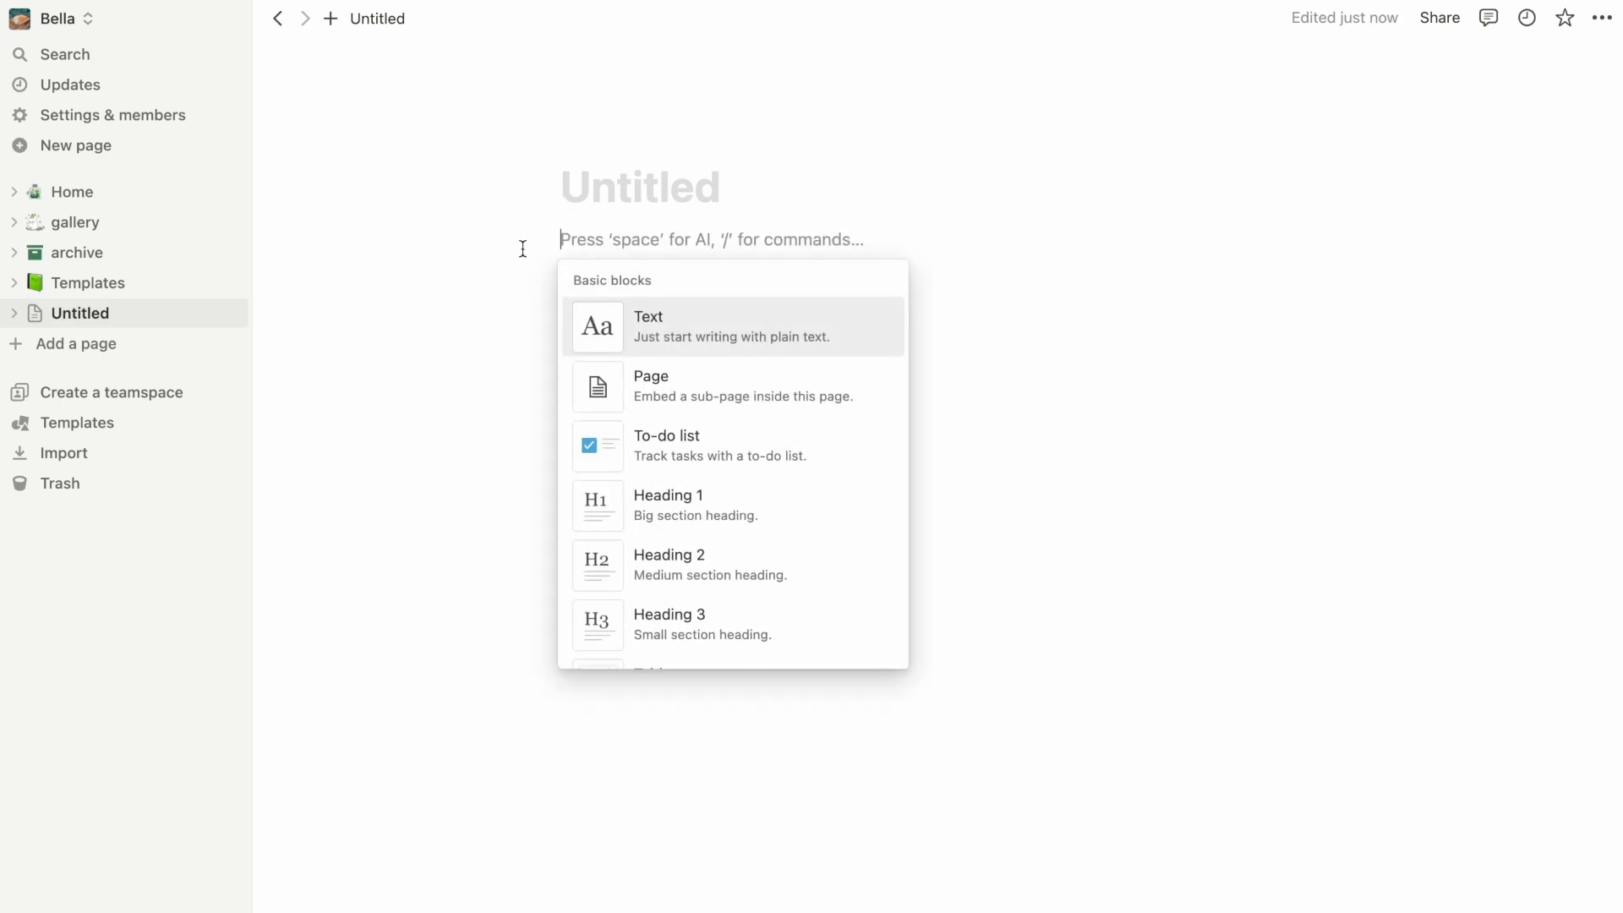
pyautogui.click(686, 456)
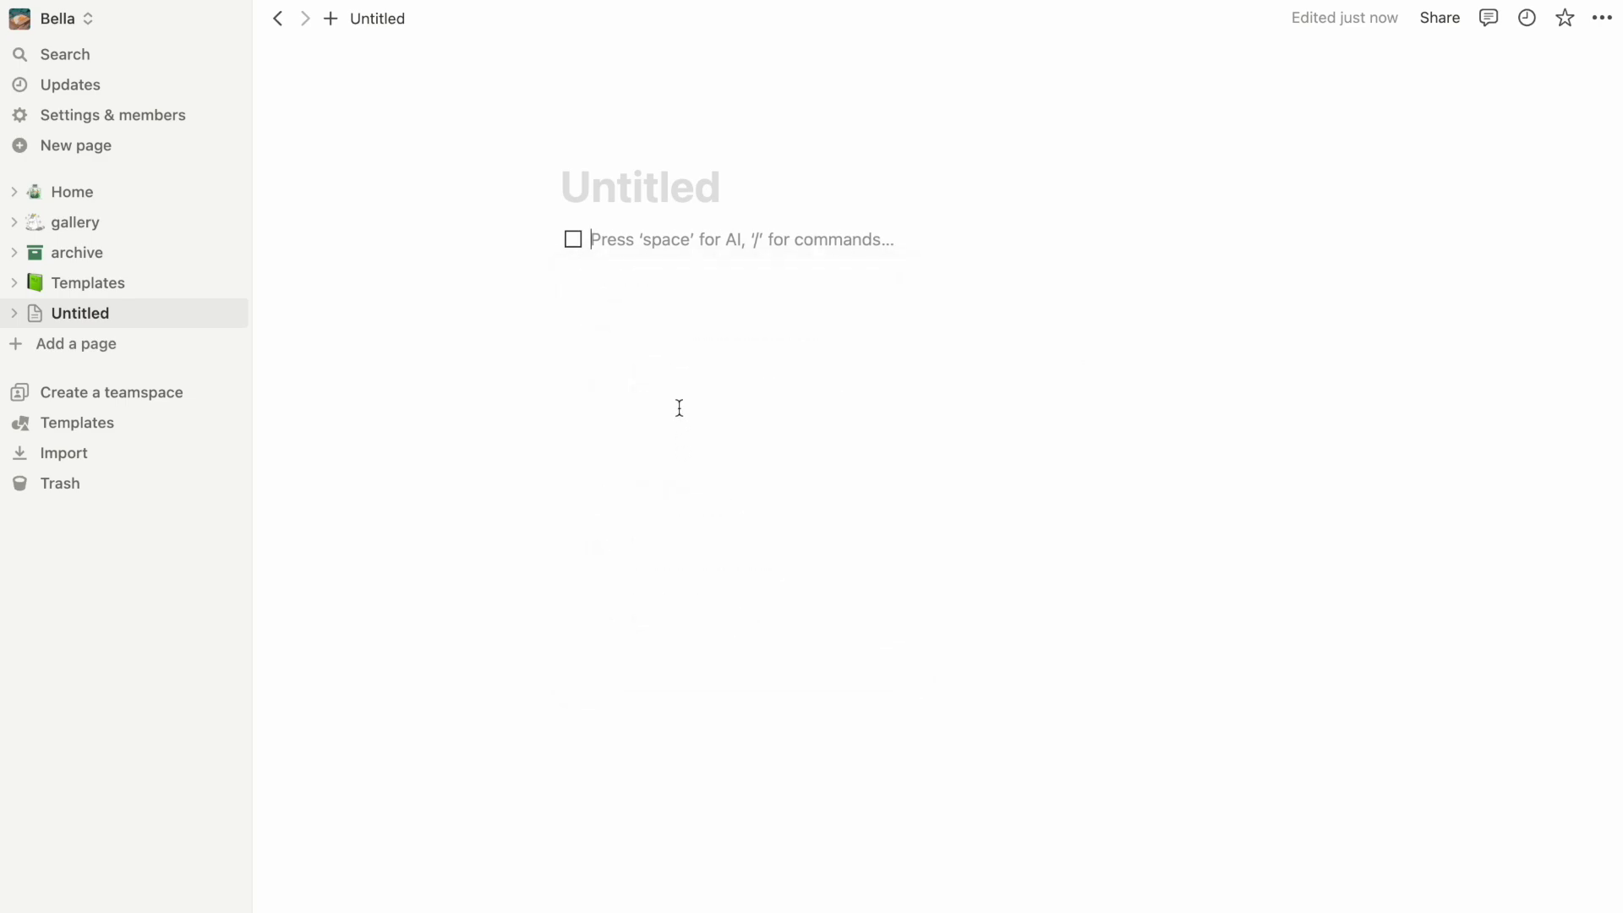
pyautogui.write('d')
pyautogui.press('Return')
pyautogui.press('Return')
# Add a callout block below and move the 'd' to-do inside it.
pyautogui.click(526, 272)
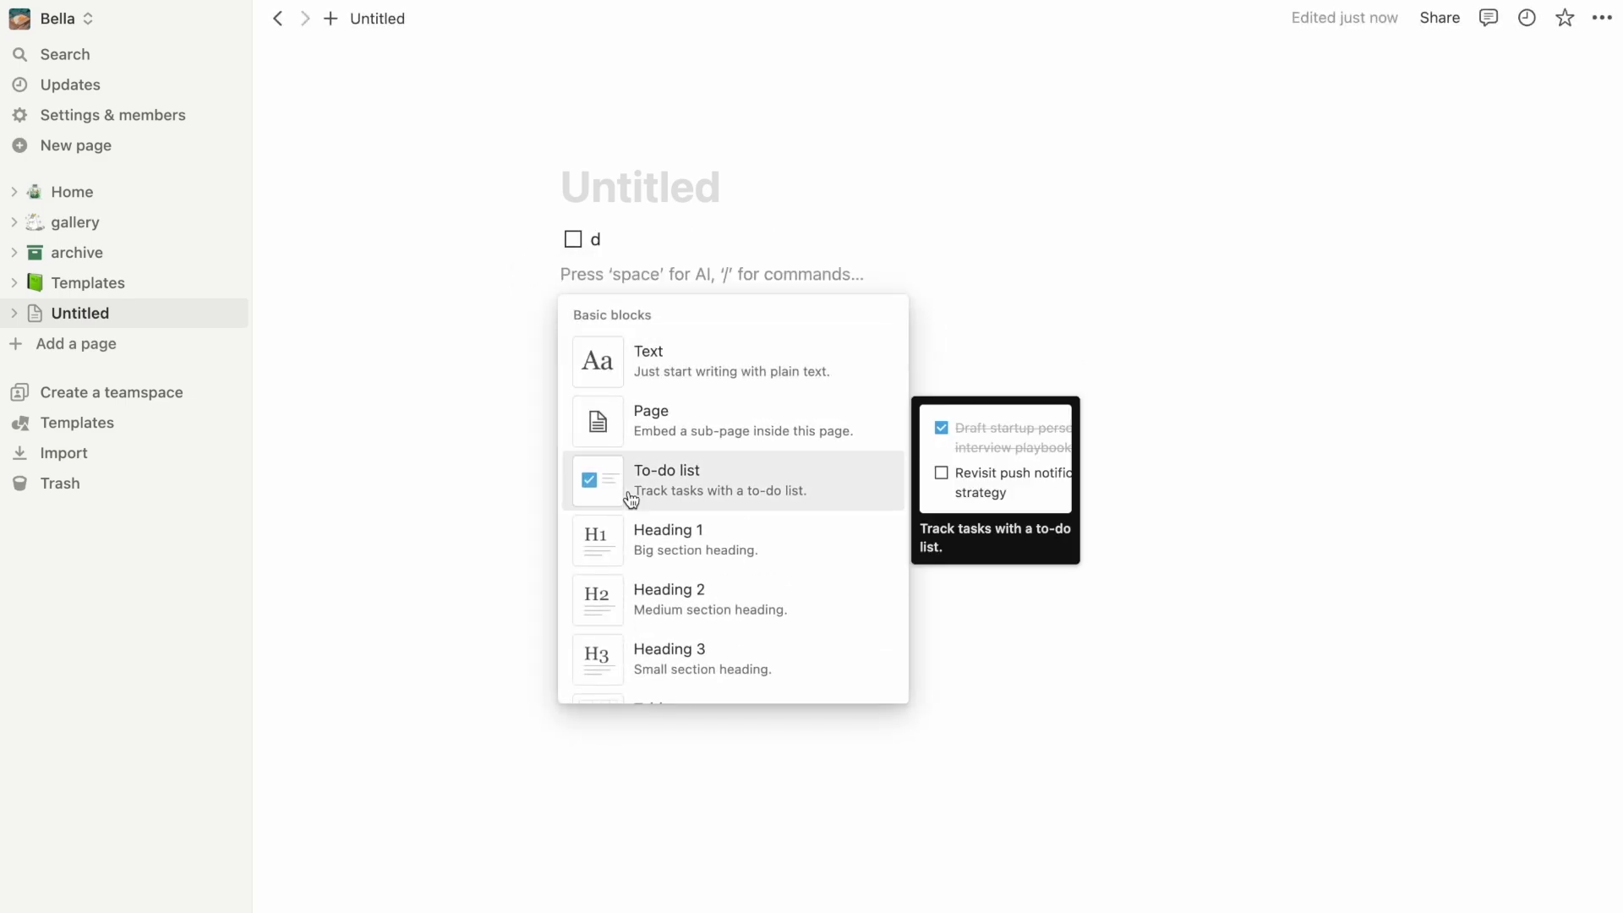
pyautogui.scroll(-5, 631, 501)
pyautogui.click(631, 589)
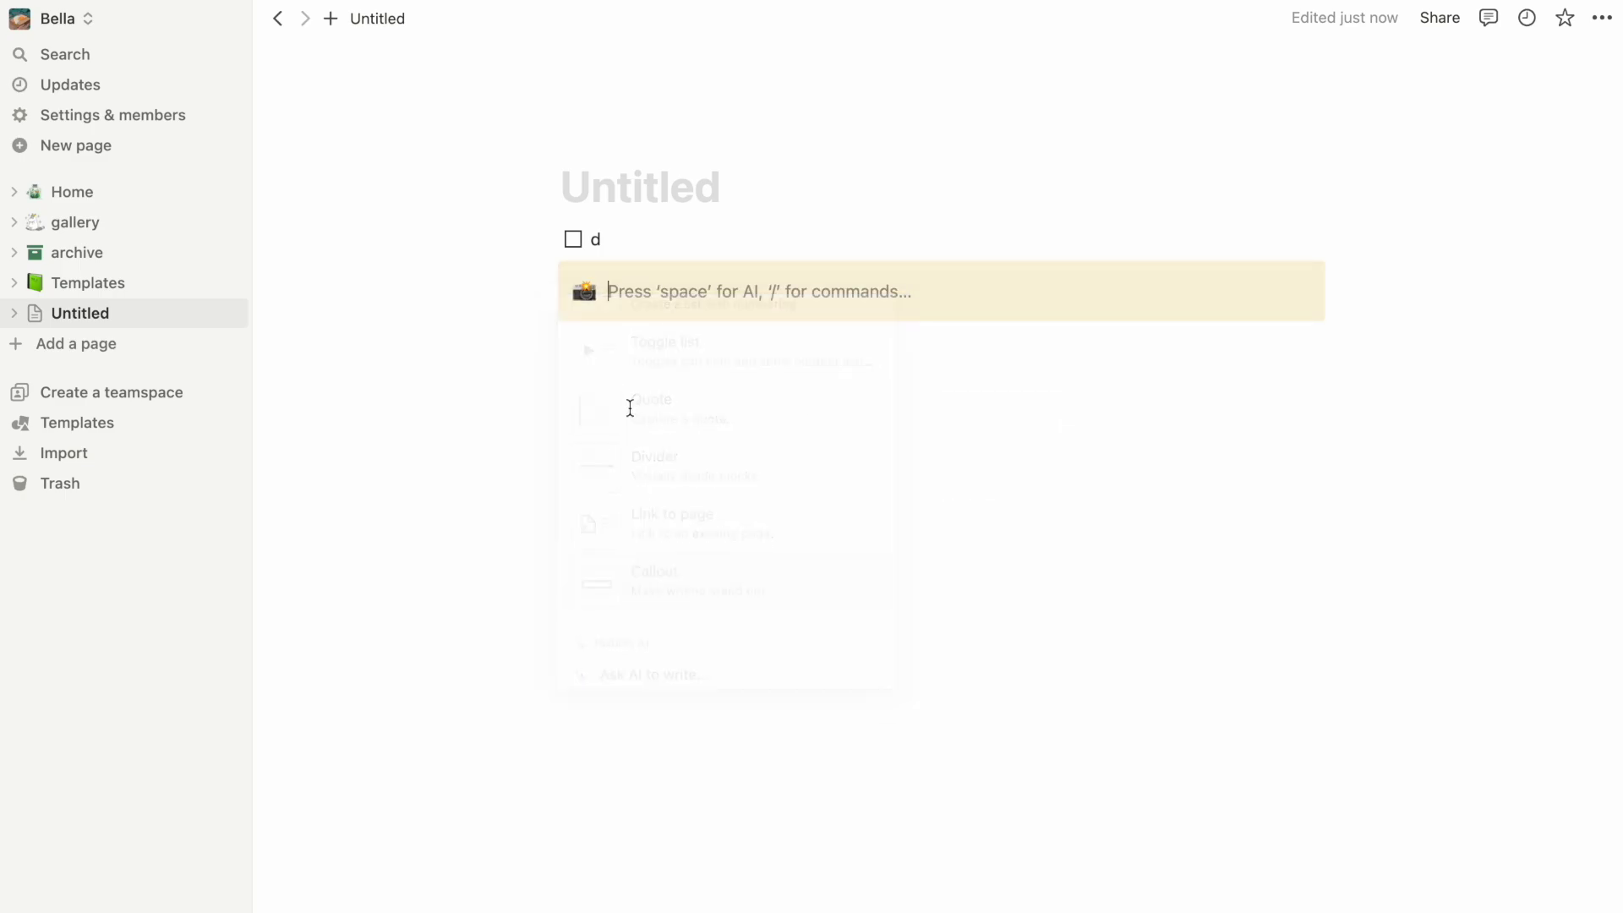
pyautogui.moveTo(547, 240); pyautogui.dragTo(636, 309)
pyautogui.click(681, 256)
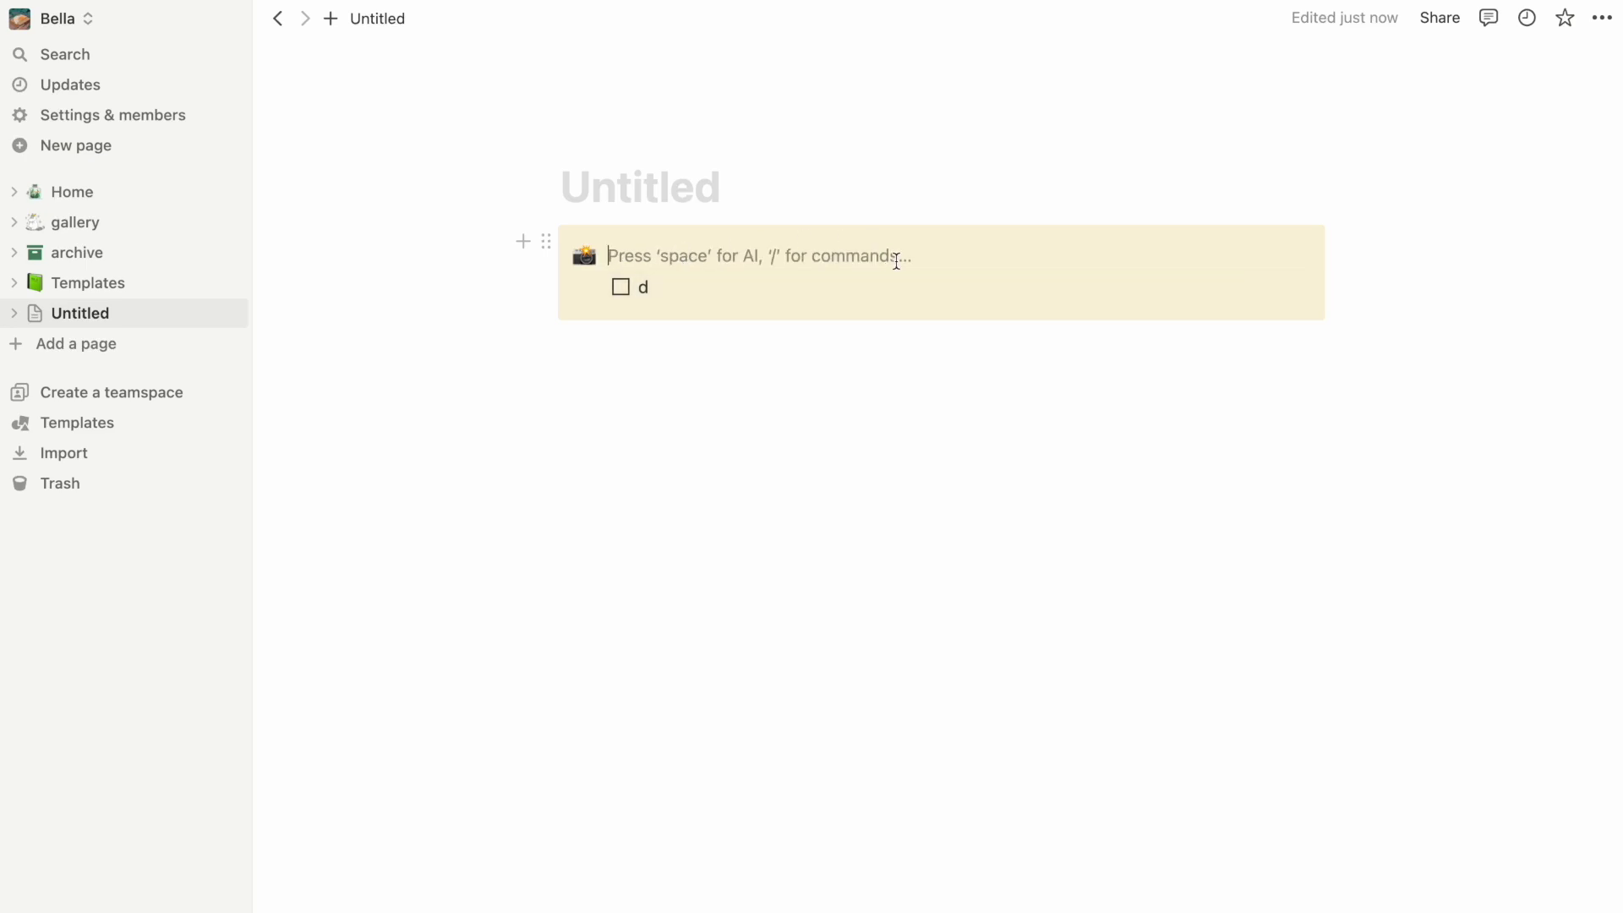
# Head the callout with a bold 'personal' and remove its extra empty line.
pyautogui.write('personal')
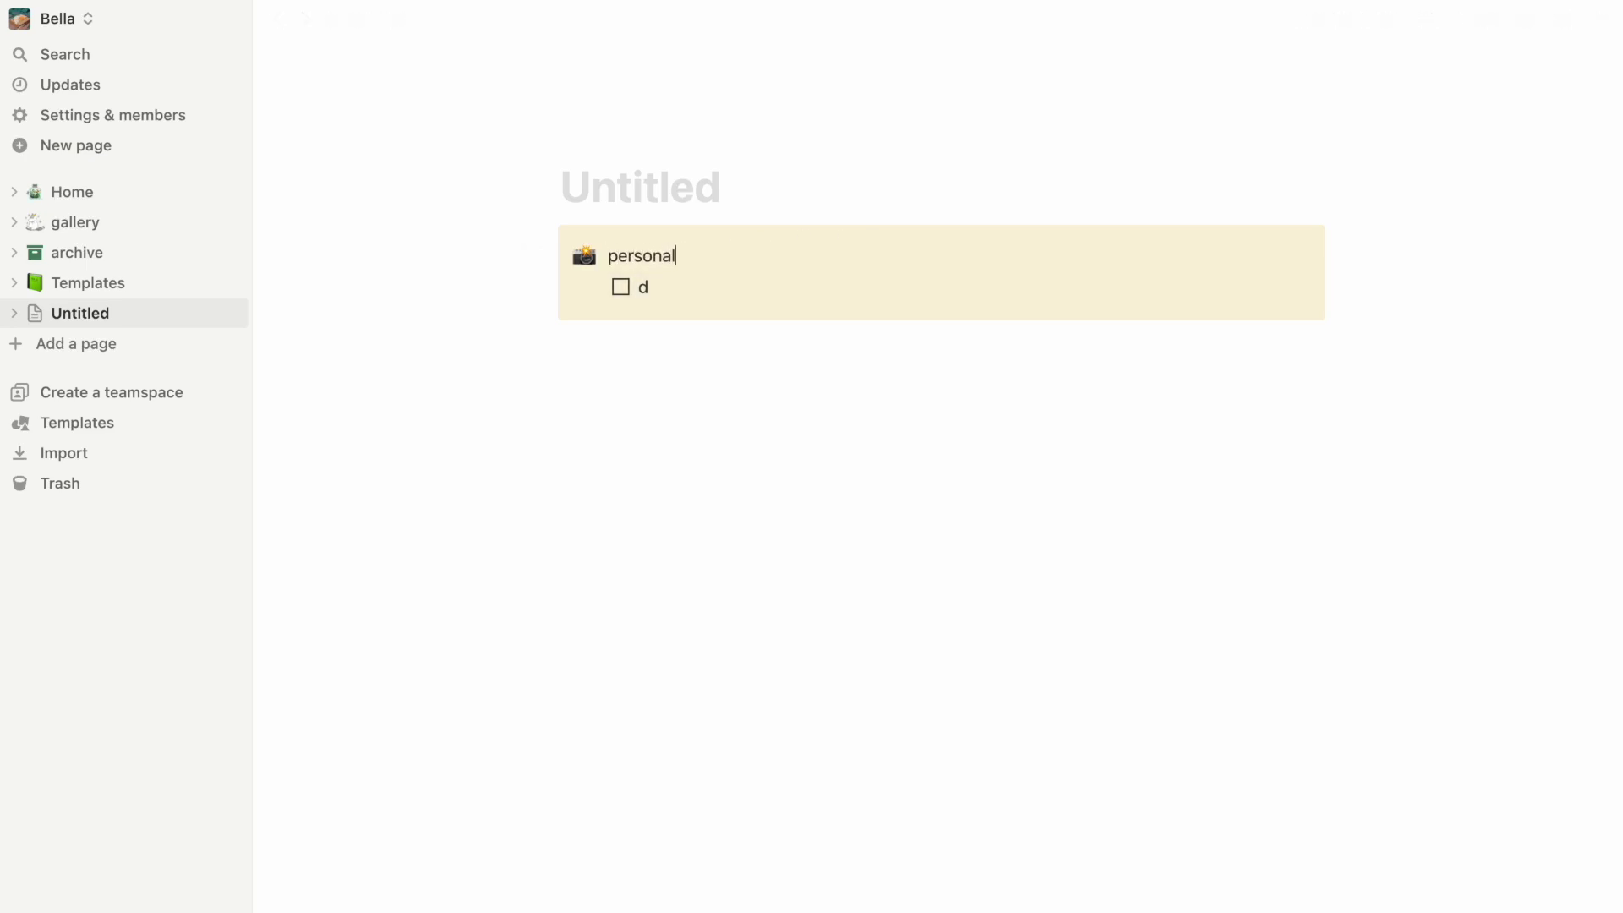
pyautogui.doubleClick(663, 258)
pyautogui.hotkey('ctrl', 'b')
pyautogui.click(706, 347)
pyautogui.press('BackSpace')
pyautogui.press('BackSpace')
# Duplicate the callout twice, renaming the copies 'school' and 'career'.
pyautogui.click(543, 245)
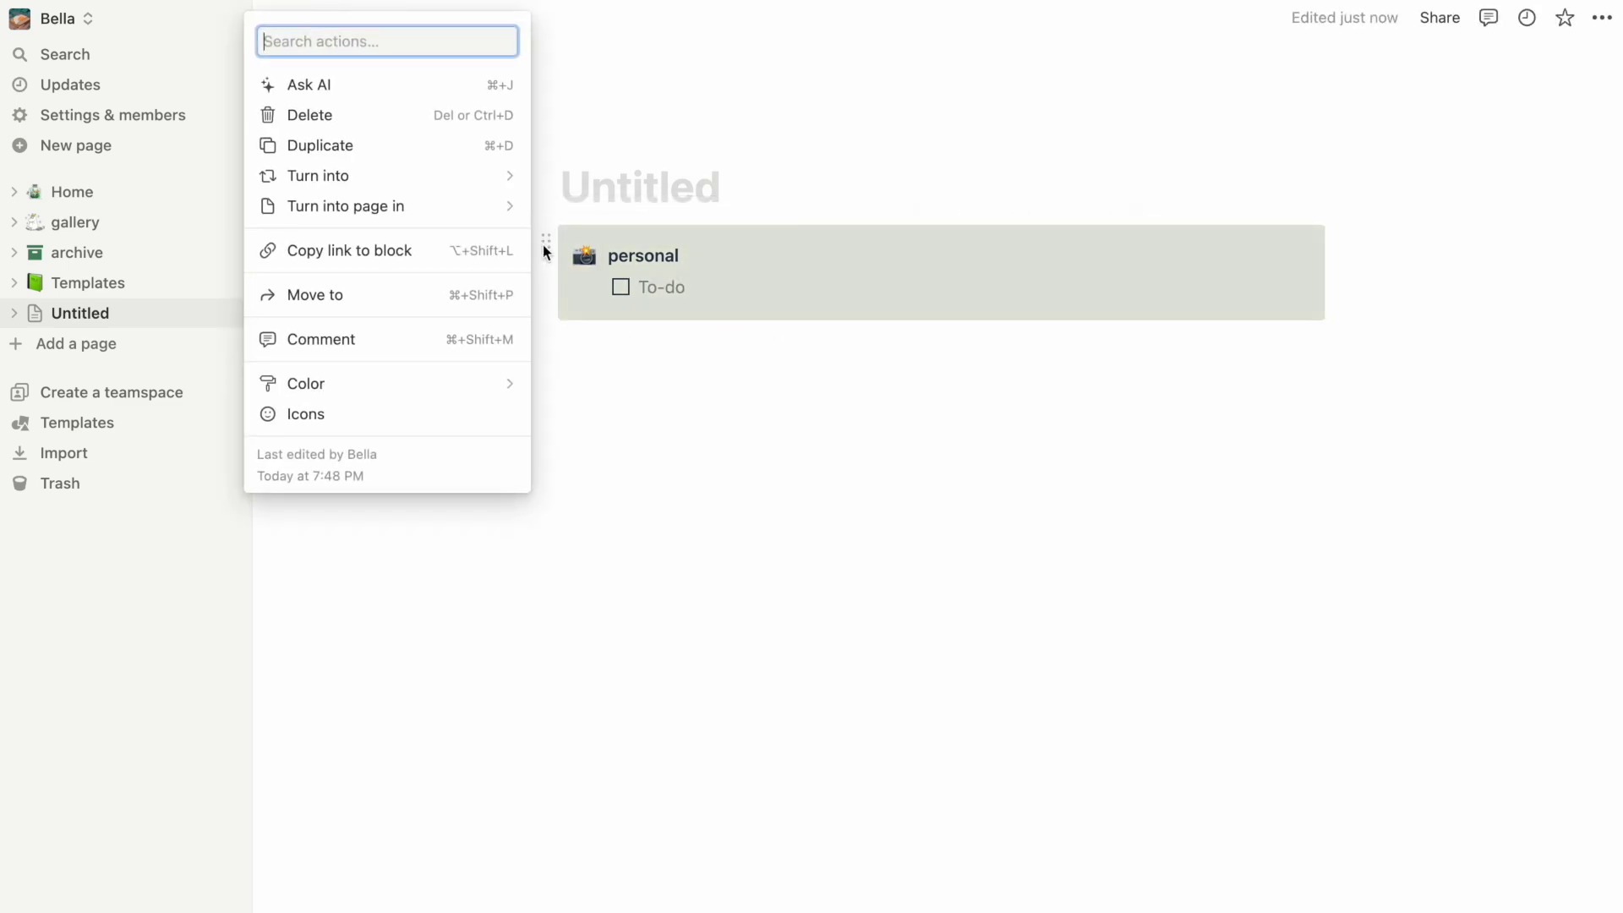
pyautogui.click(464, 151)
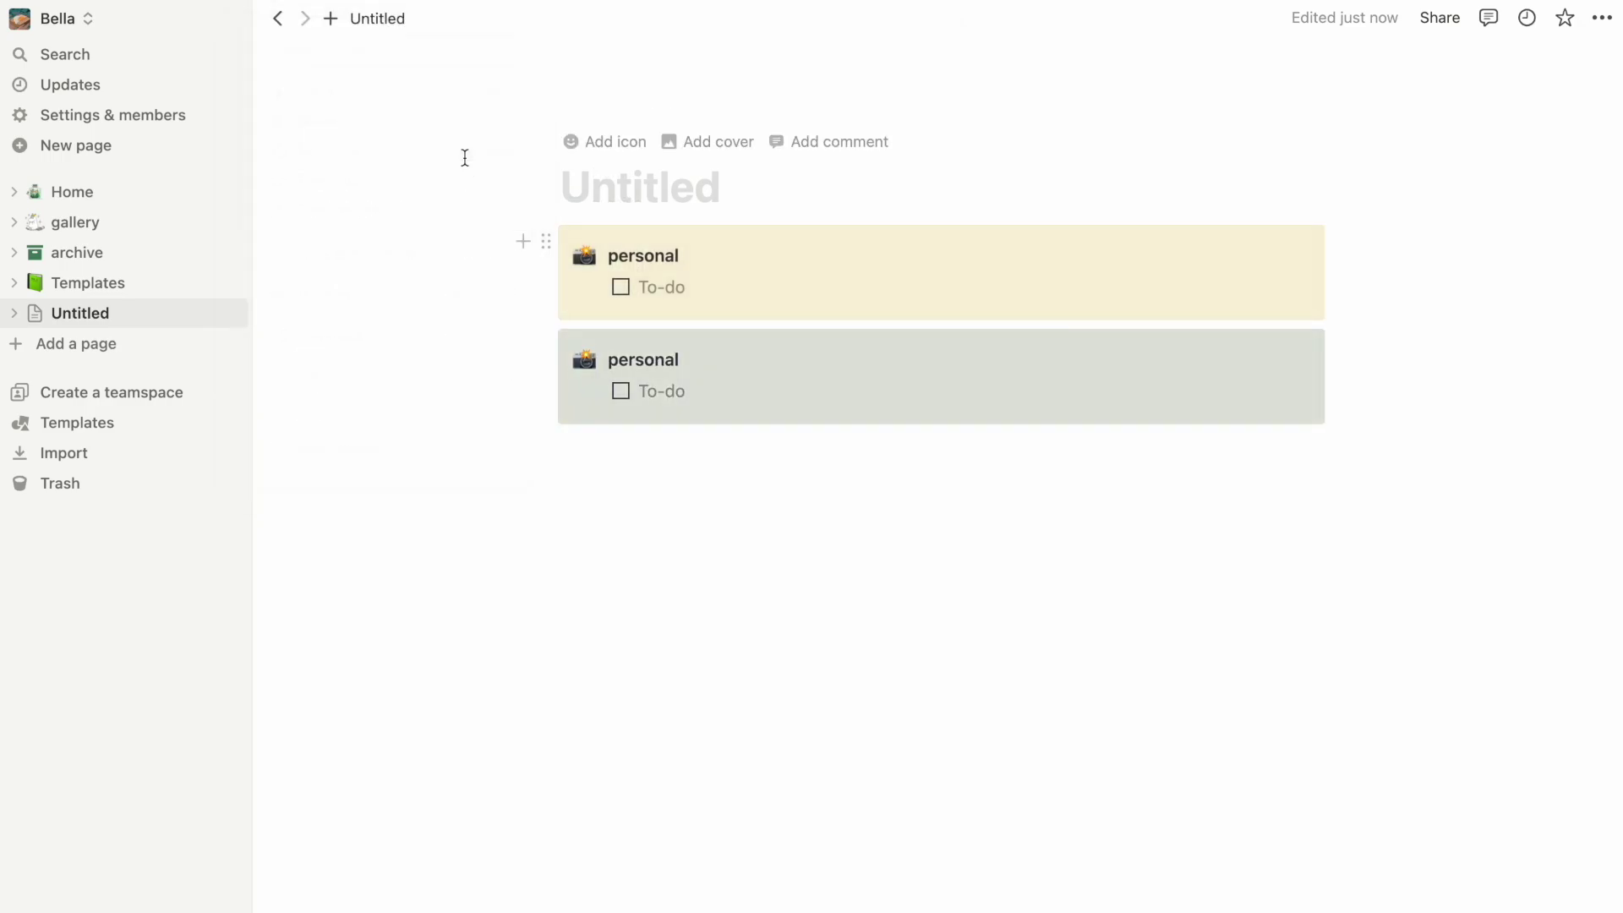
pyautogui.doubleClick(652, 361)
pyautogui.write('school')
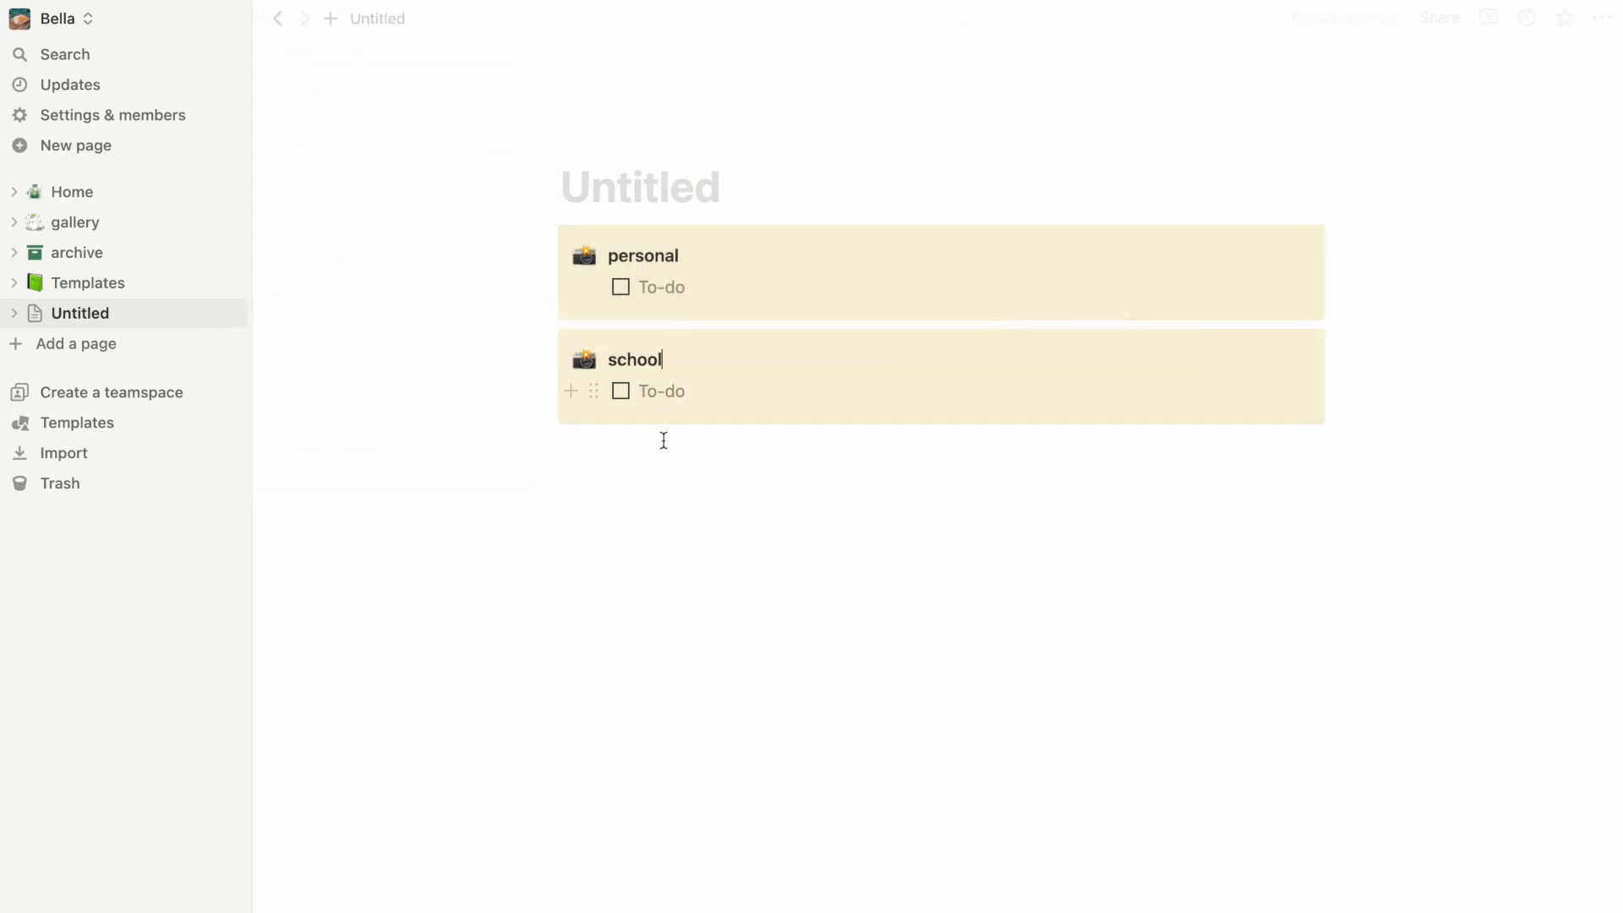
pyautogui.click(544, 346)
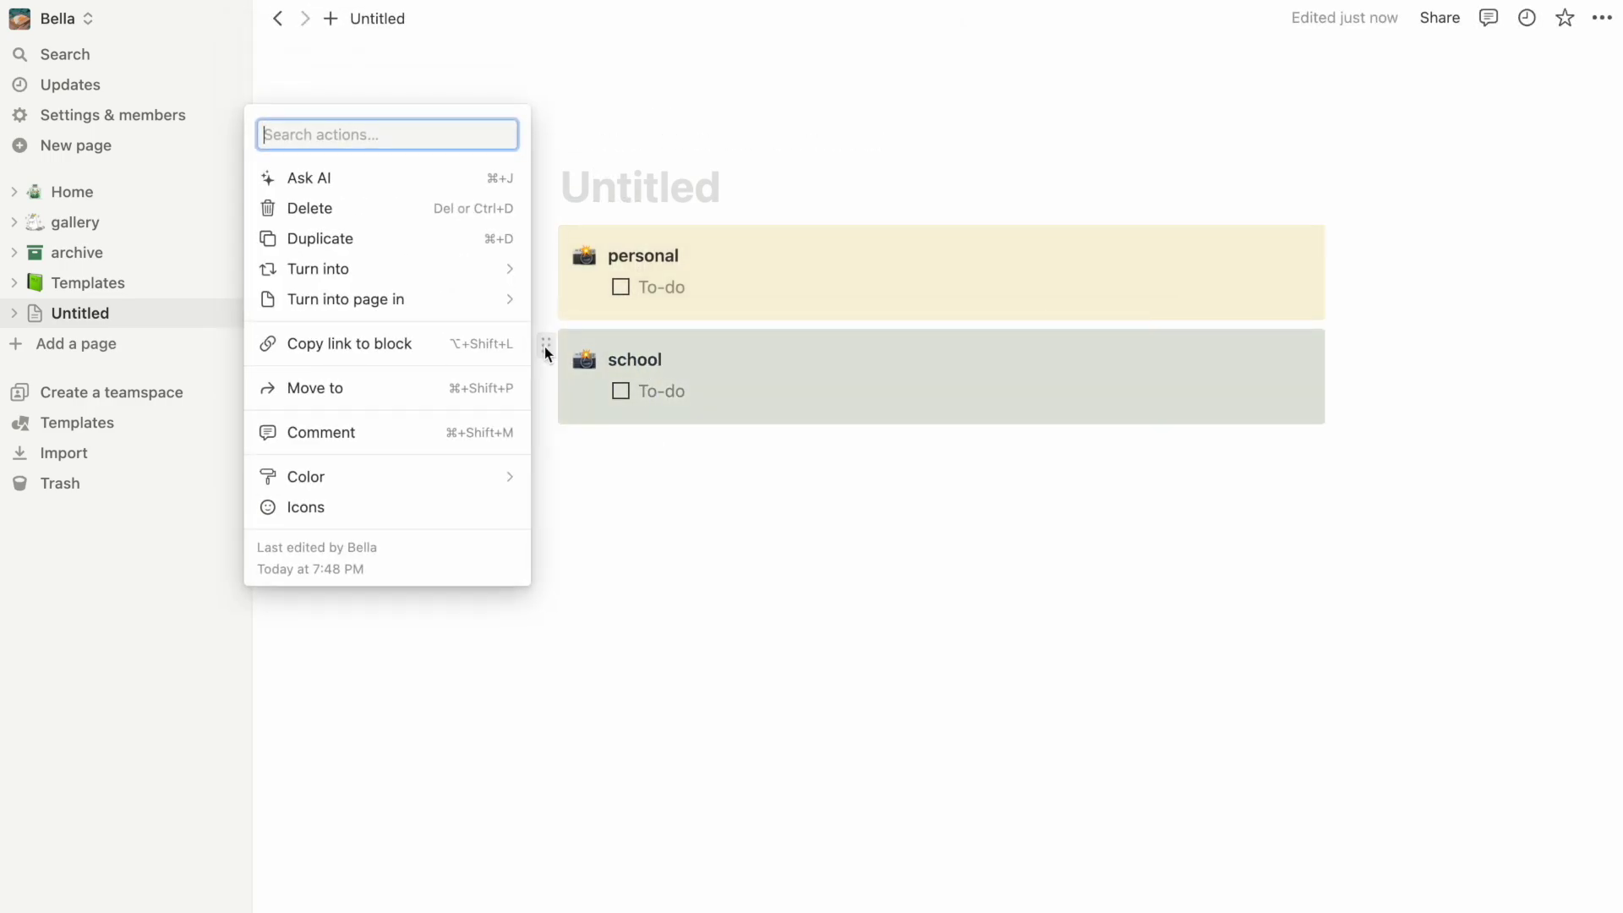
pyautogui.click(428, 239)
pyautogui.doubleClick(638, 463)
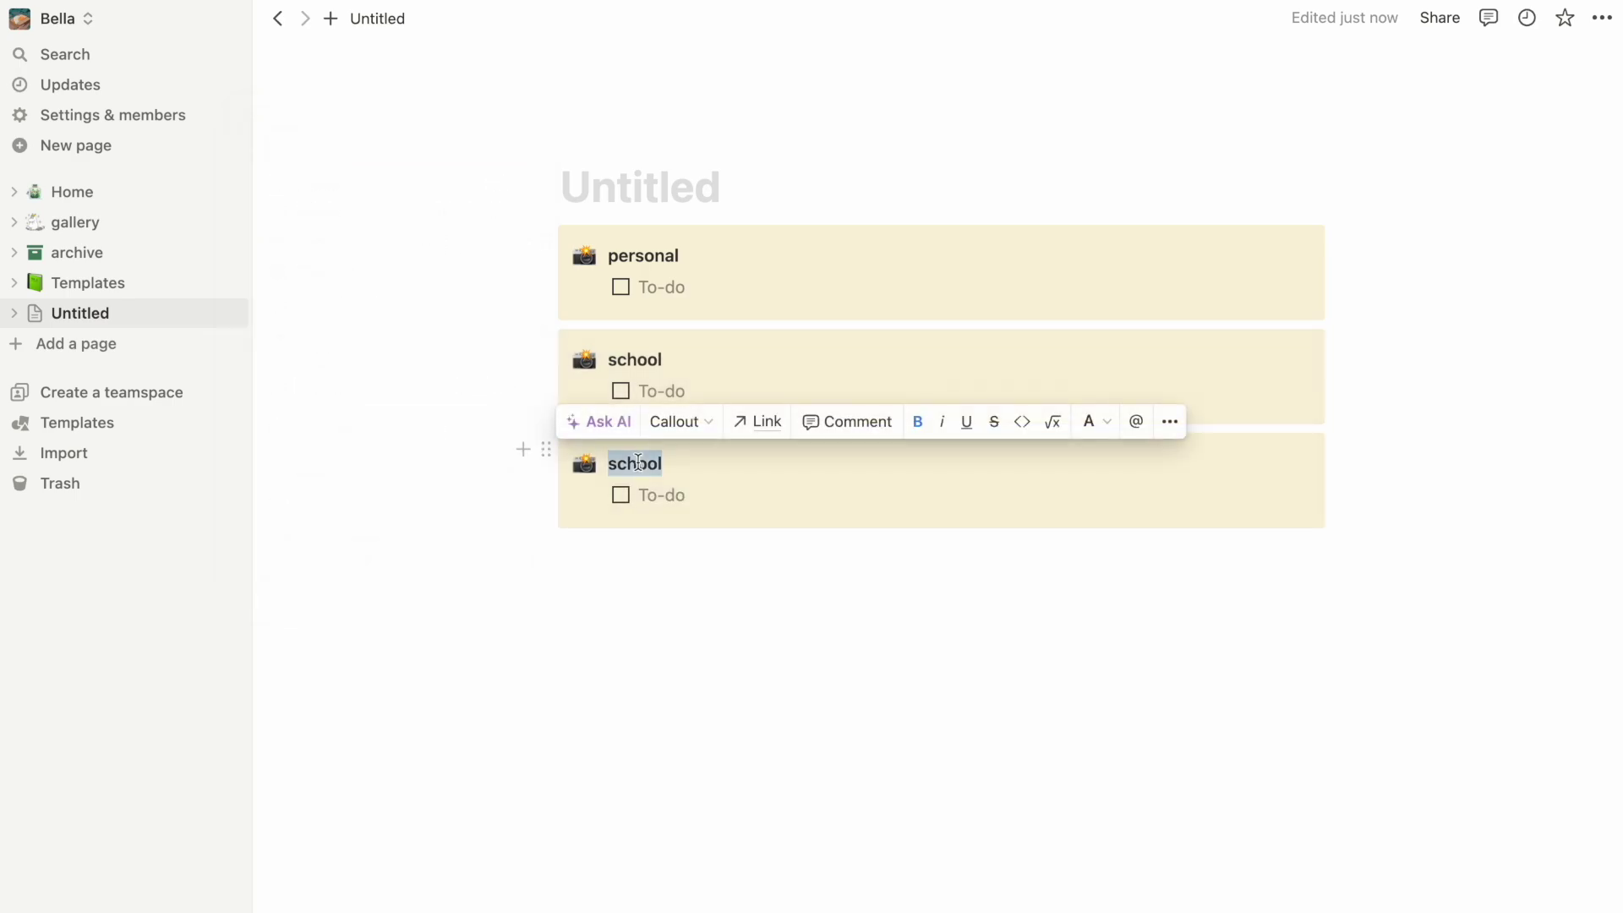
pyautogui.write('career')
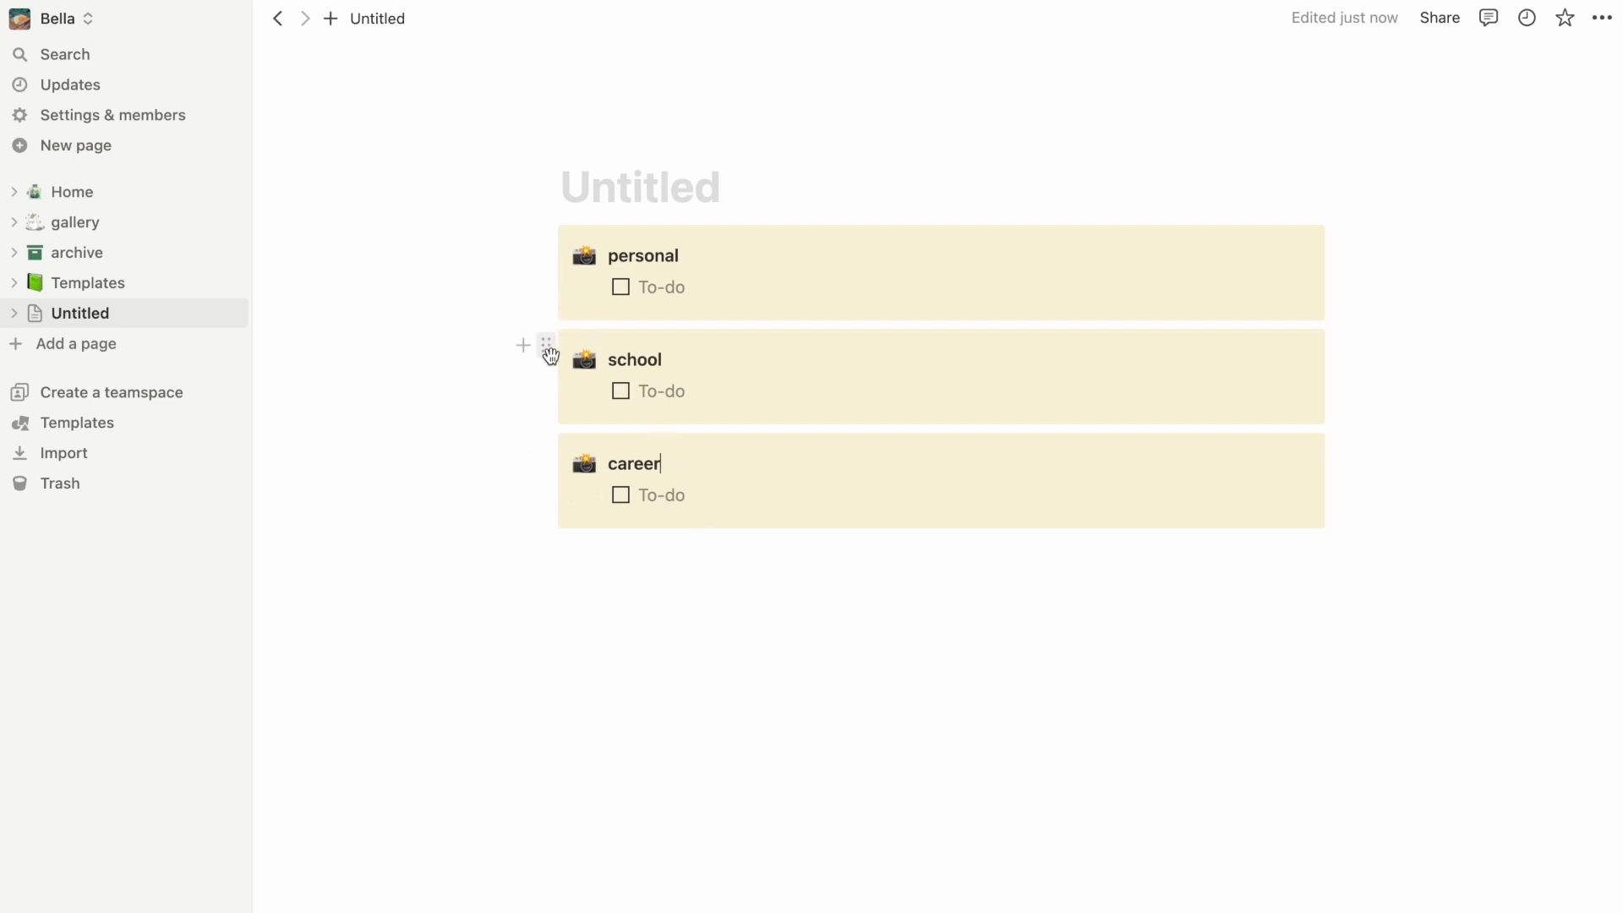
# Place the school and career callouts beside personal as three columns.
pyautogui.moveTo(545, 345); pyautogui.dragTo(1335, 254)
pyautogui.click(545, 375)
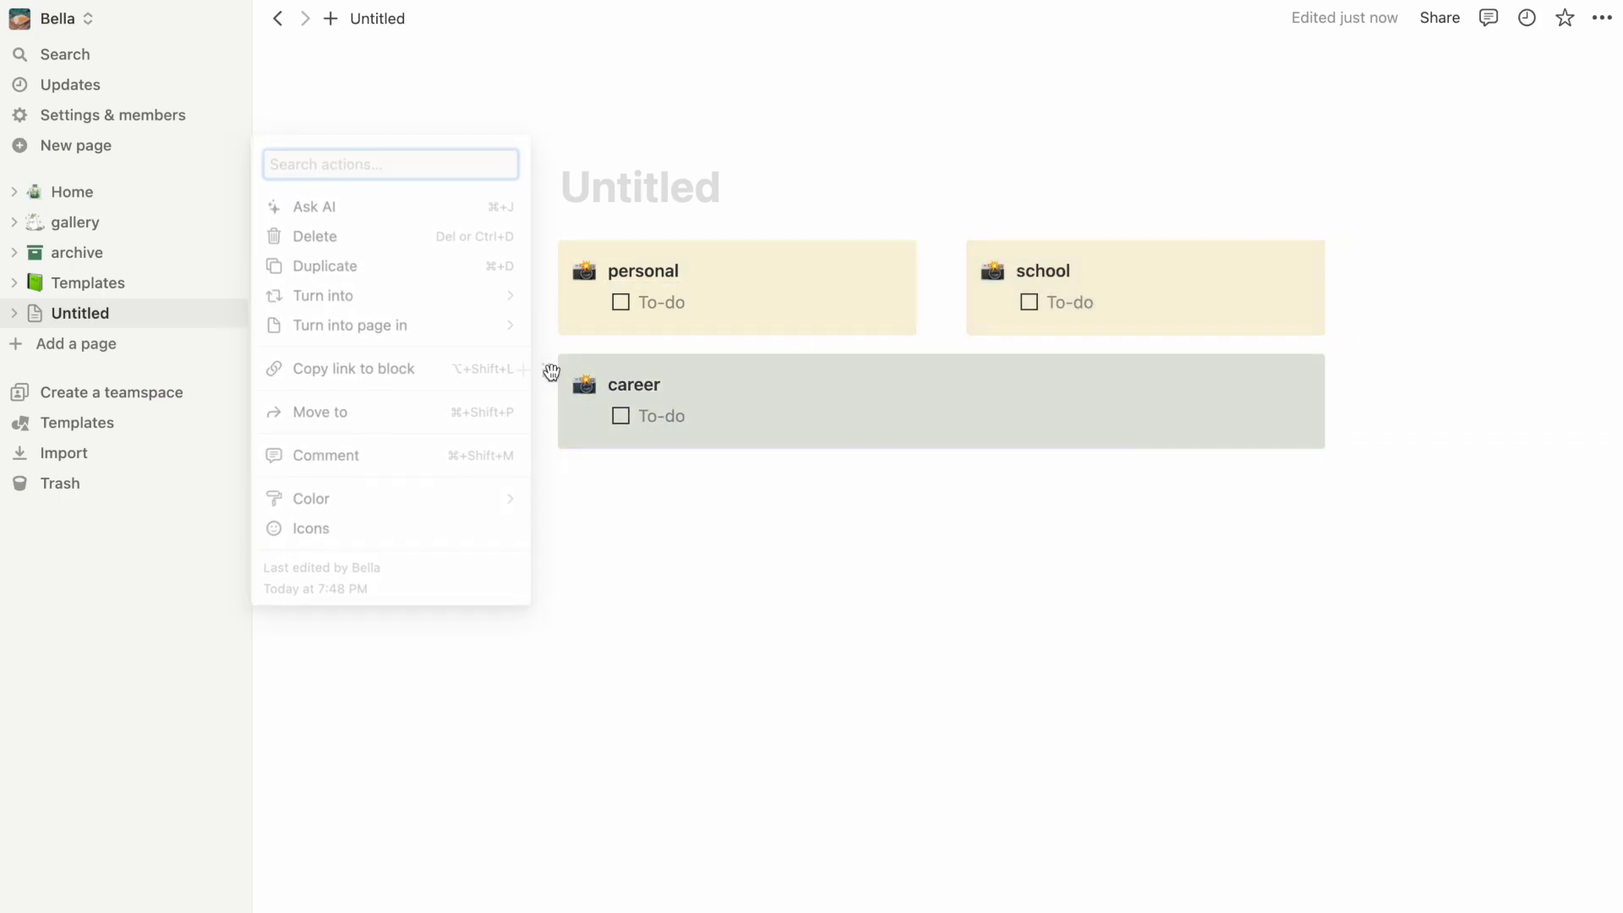
pyautogui.click(546, 373)
pyautogui.moveTo(544, 370); pyautogui.dragTo(1357, 251)
pyautogui.click(1122, 383)
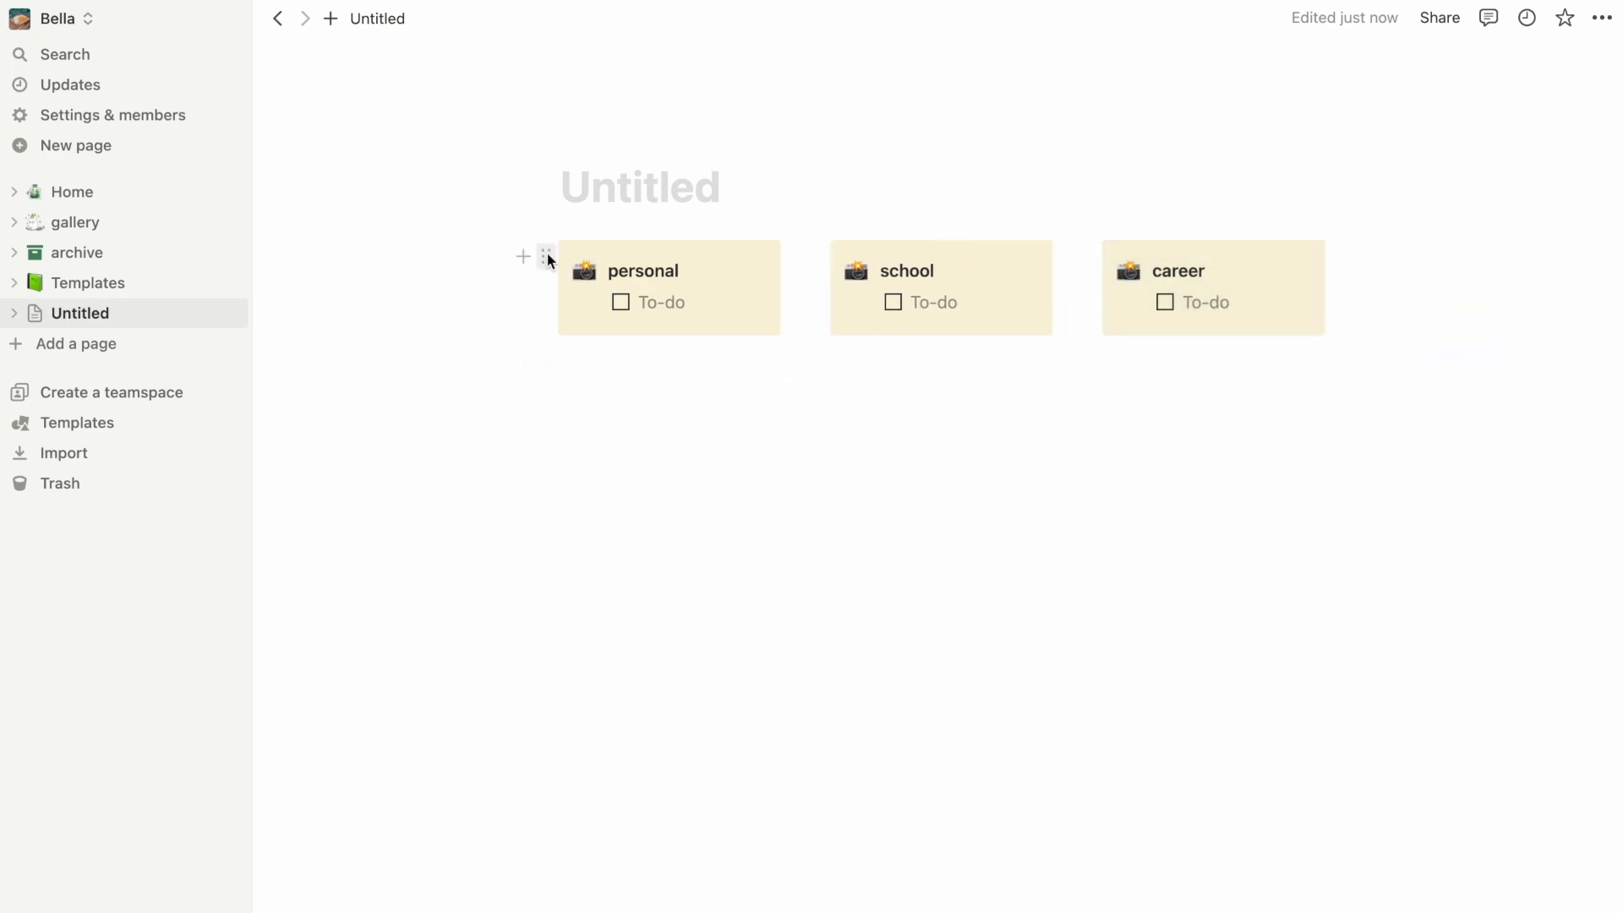
# Set the personal callout's color to Default for a plain background.
pyautogui.click(546, 256)
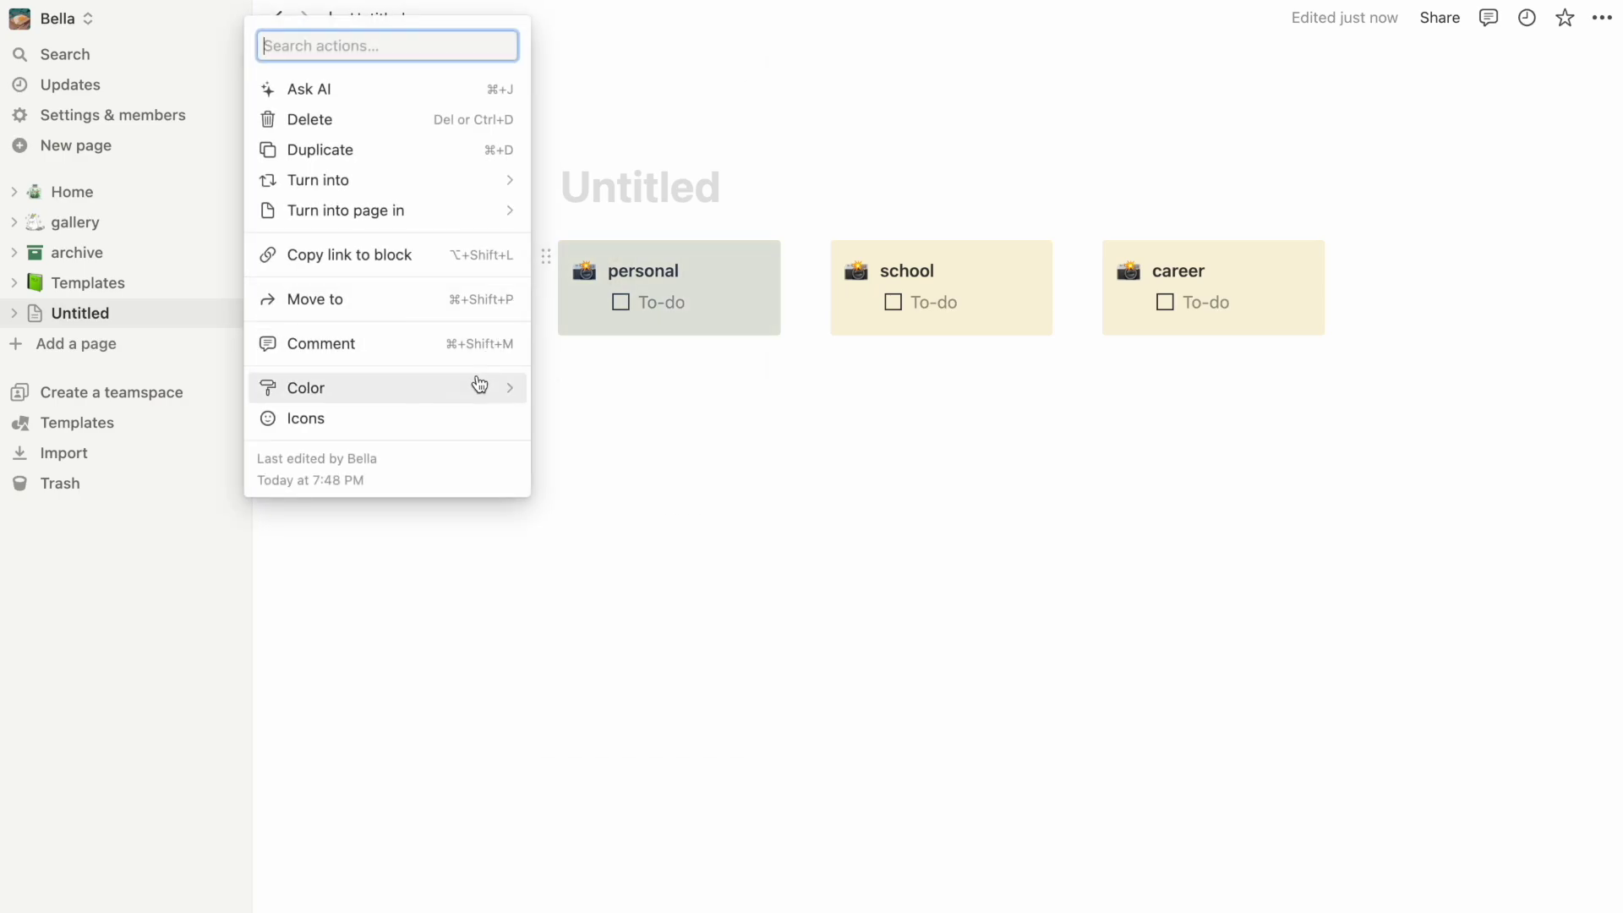
pyautogui.moveTo(477, 397)
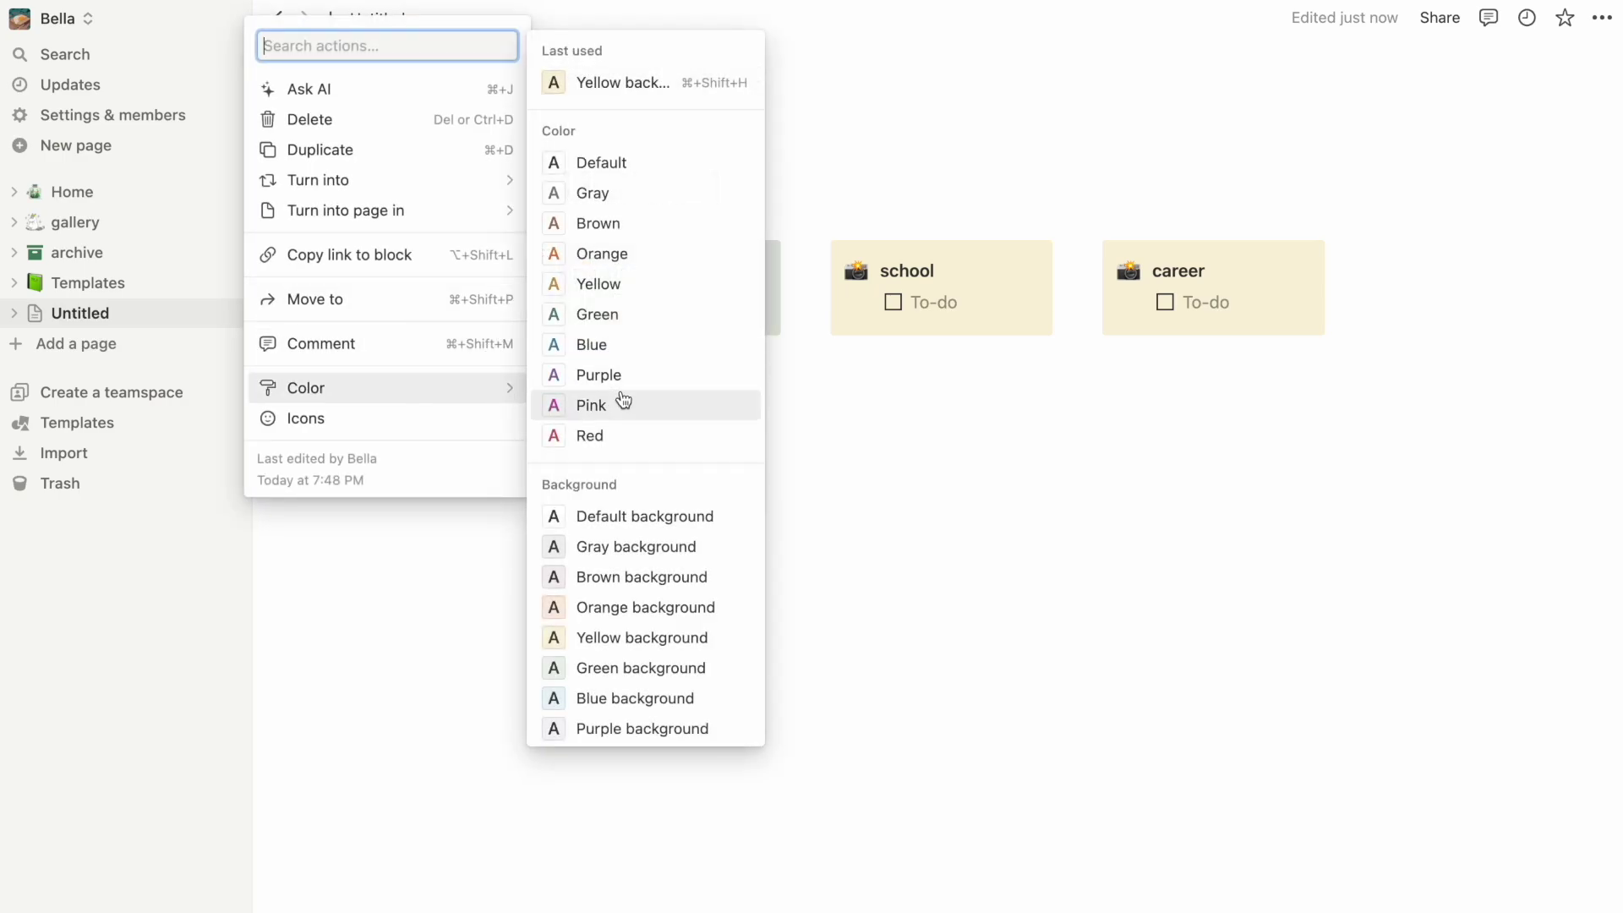
pyautogui.scroll(-2, 623, 403)
pyautogui.scroll(2, 623, 403)
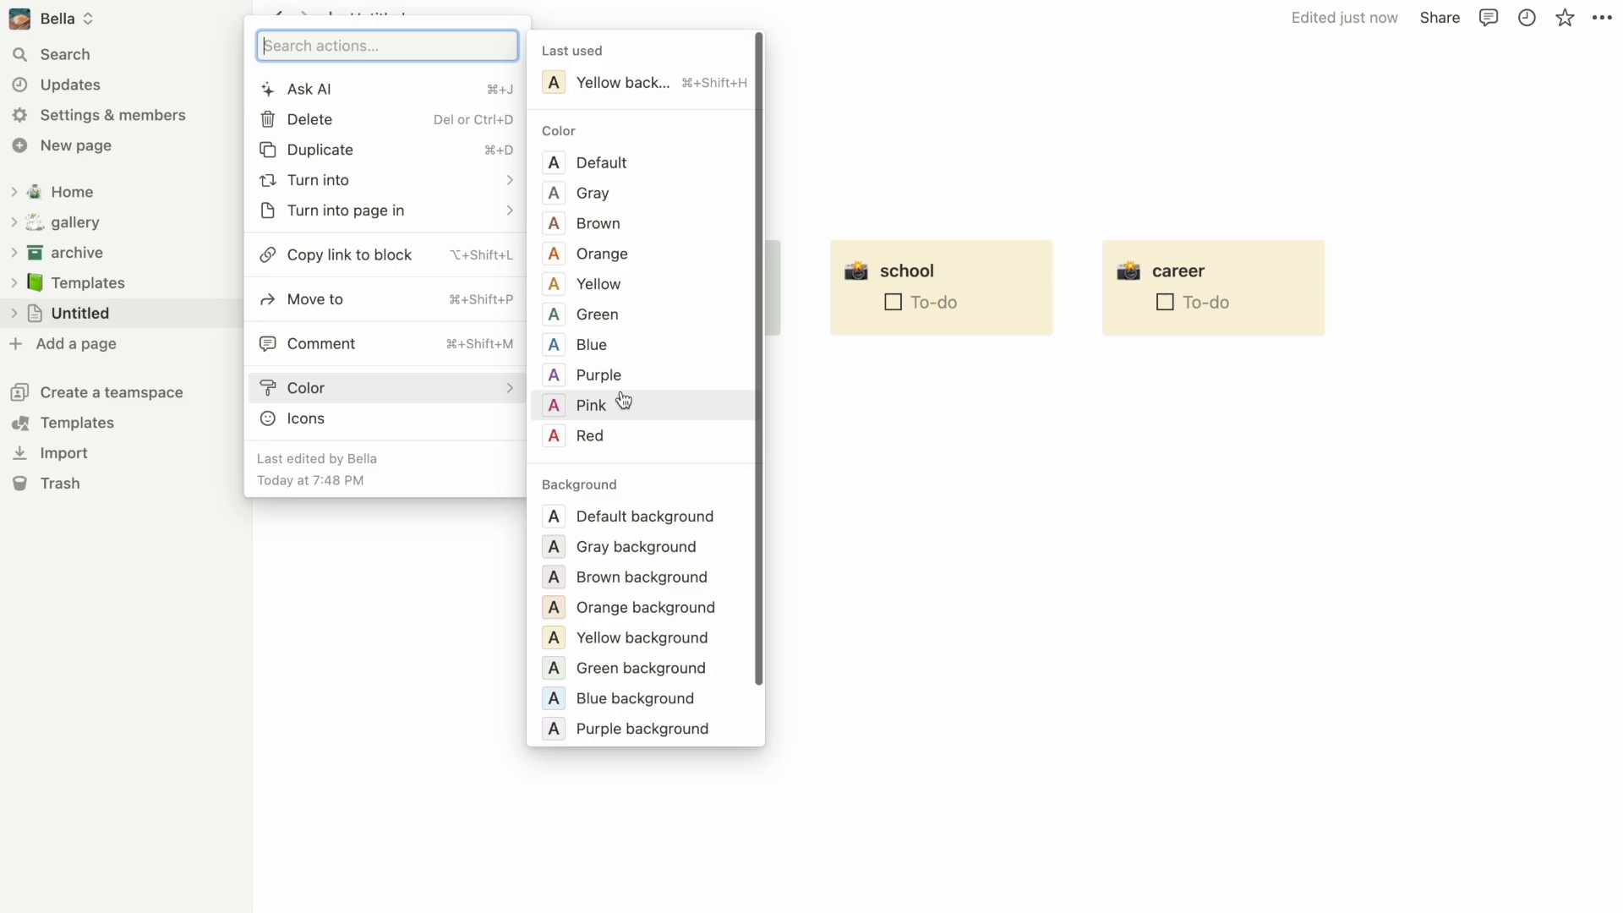
pyautogui.click(619, 165)
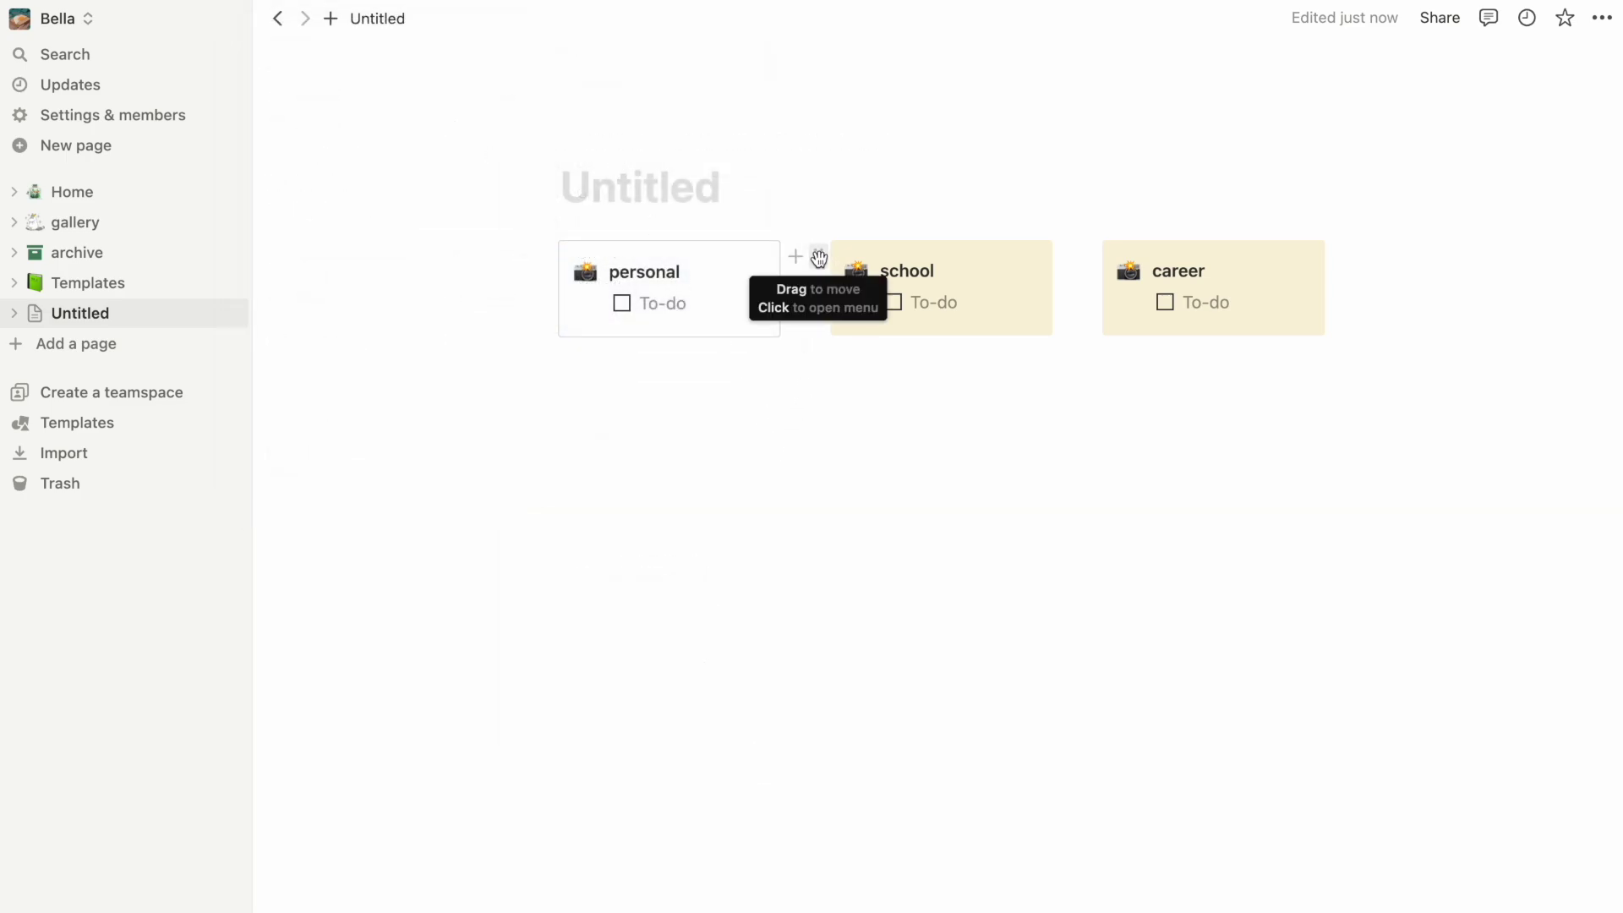
# Give personal a recent emoji, school a green apple, career a cloud ('sky'), and plain backgrounds.
pyautogui.click(591, 277)
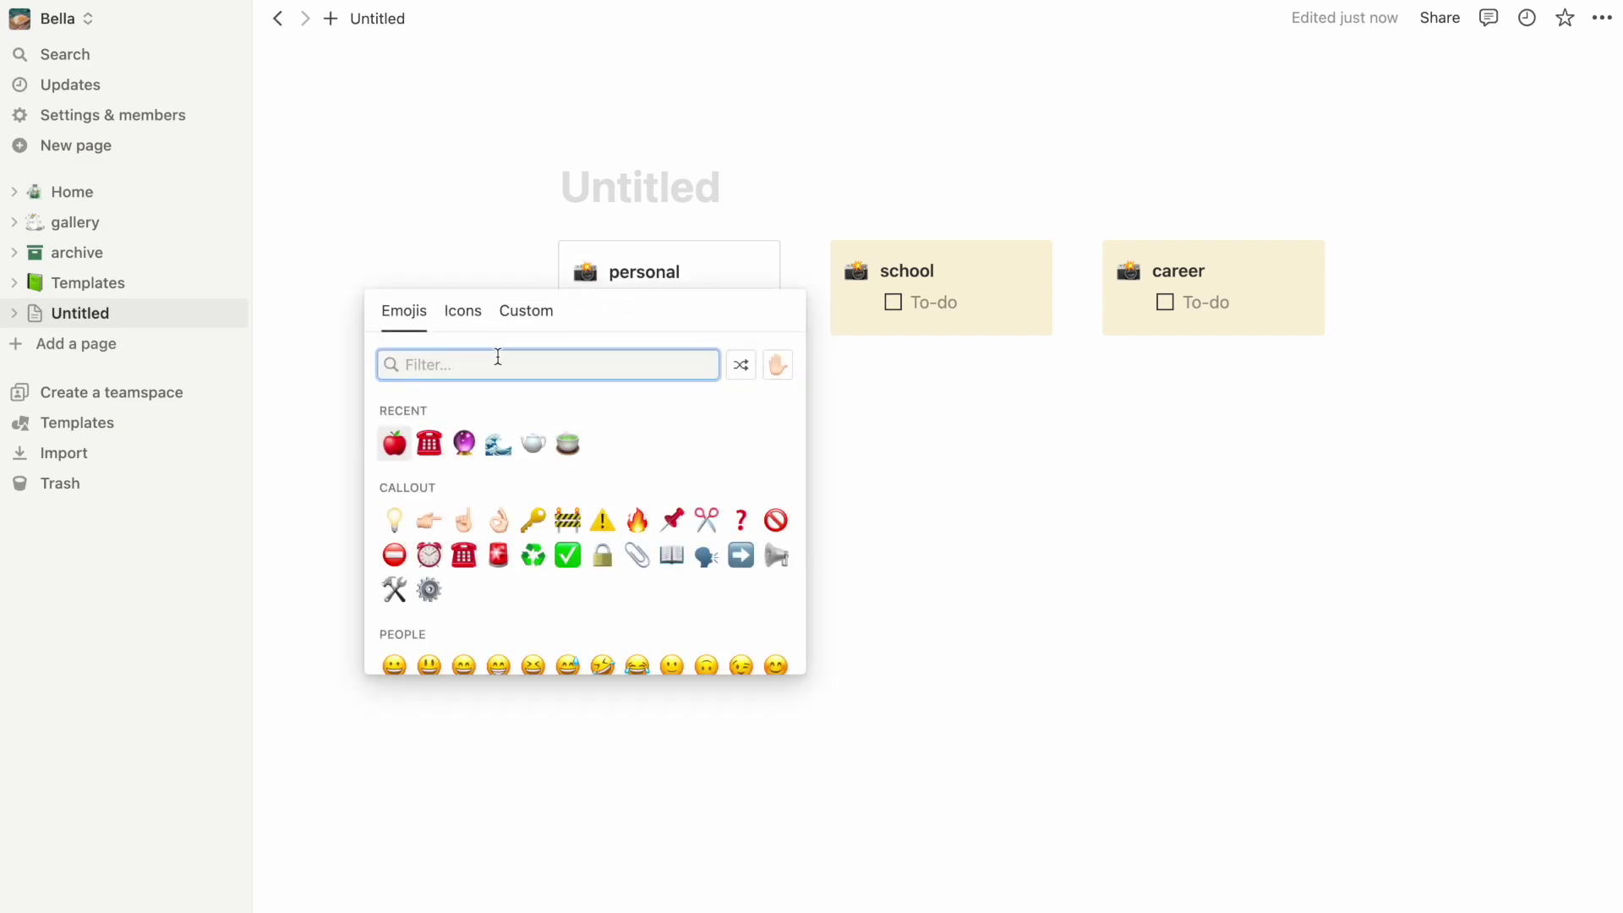
pyautogui.click(568, 445)
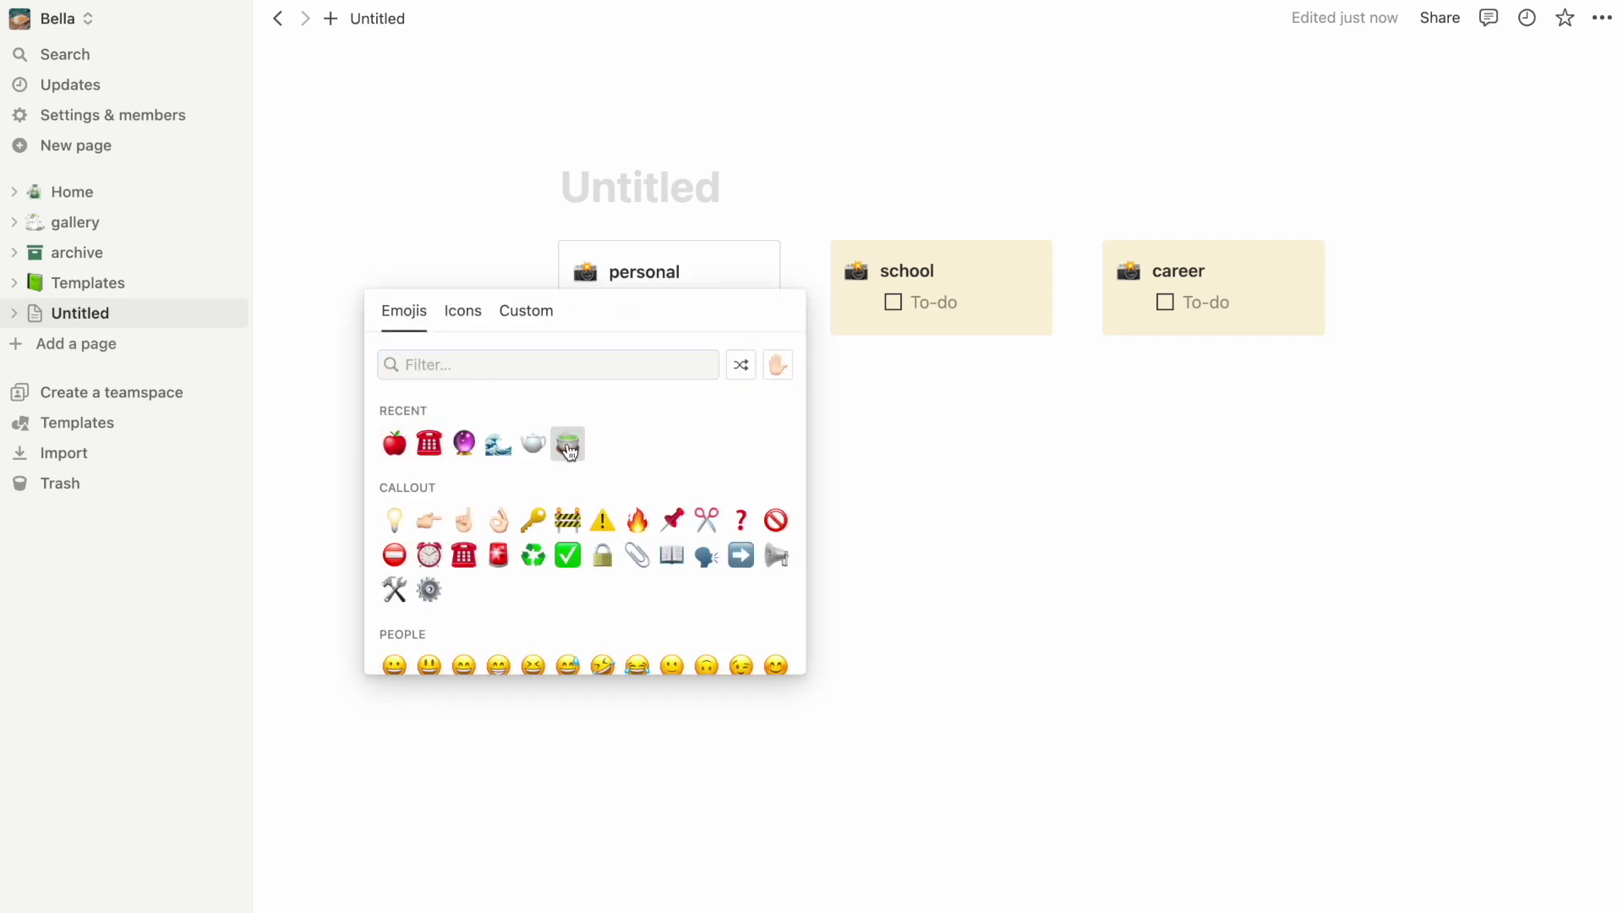
pyautogui.click(854, 272)
pyautogui.click(699, 413)
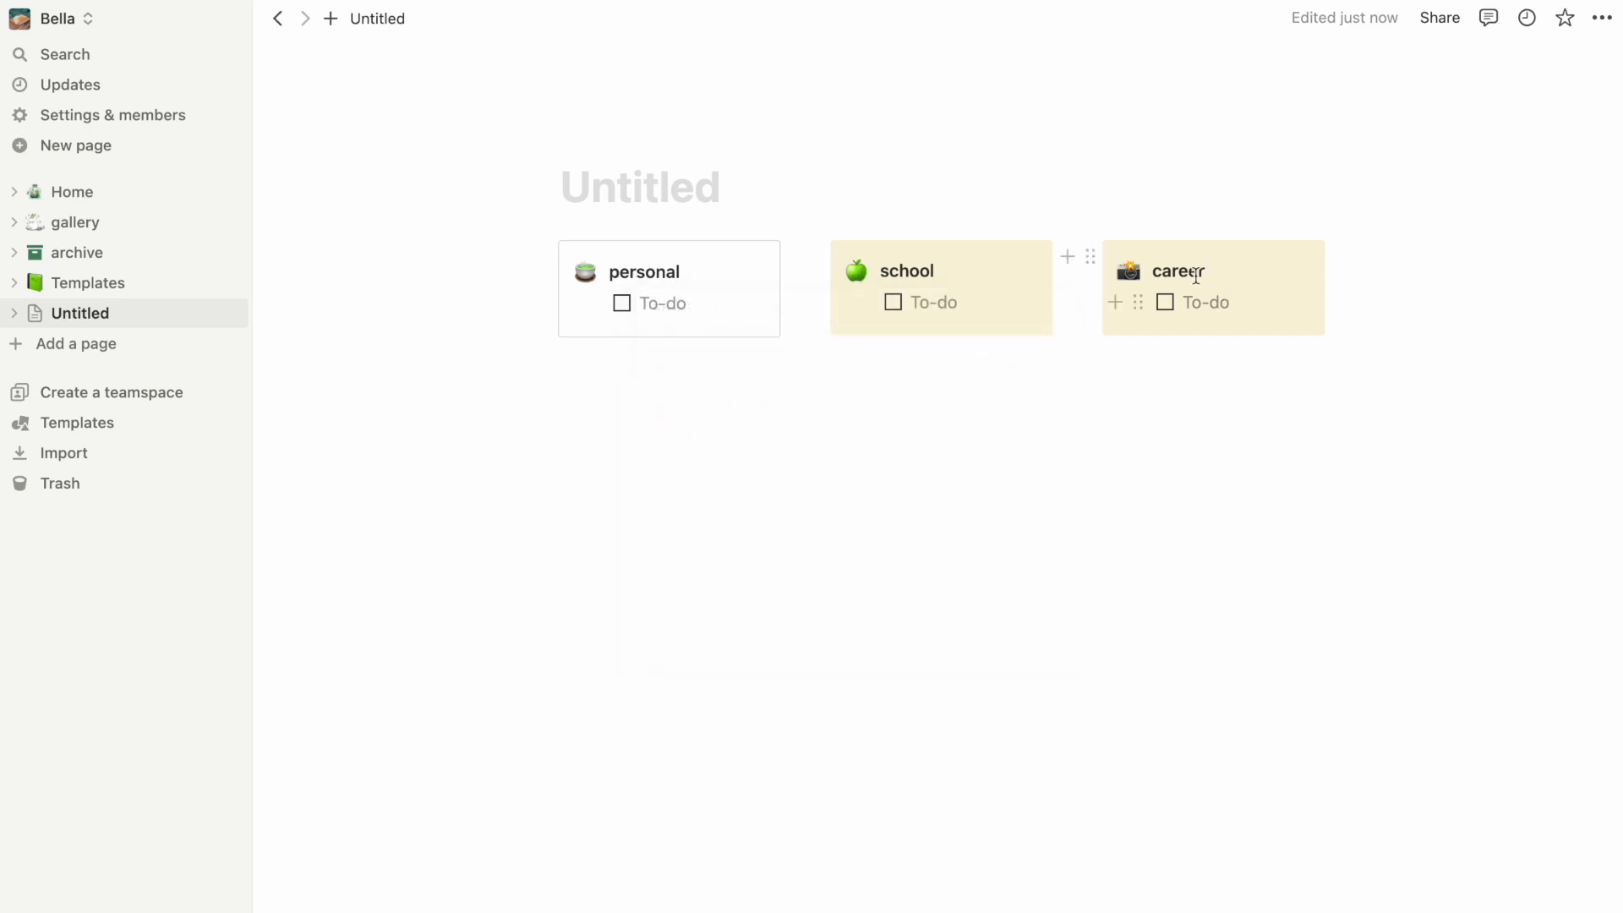
pyautogui.click(1131, 277)
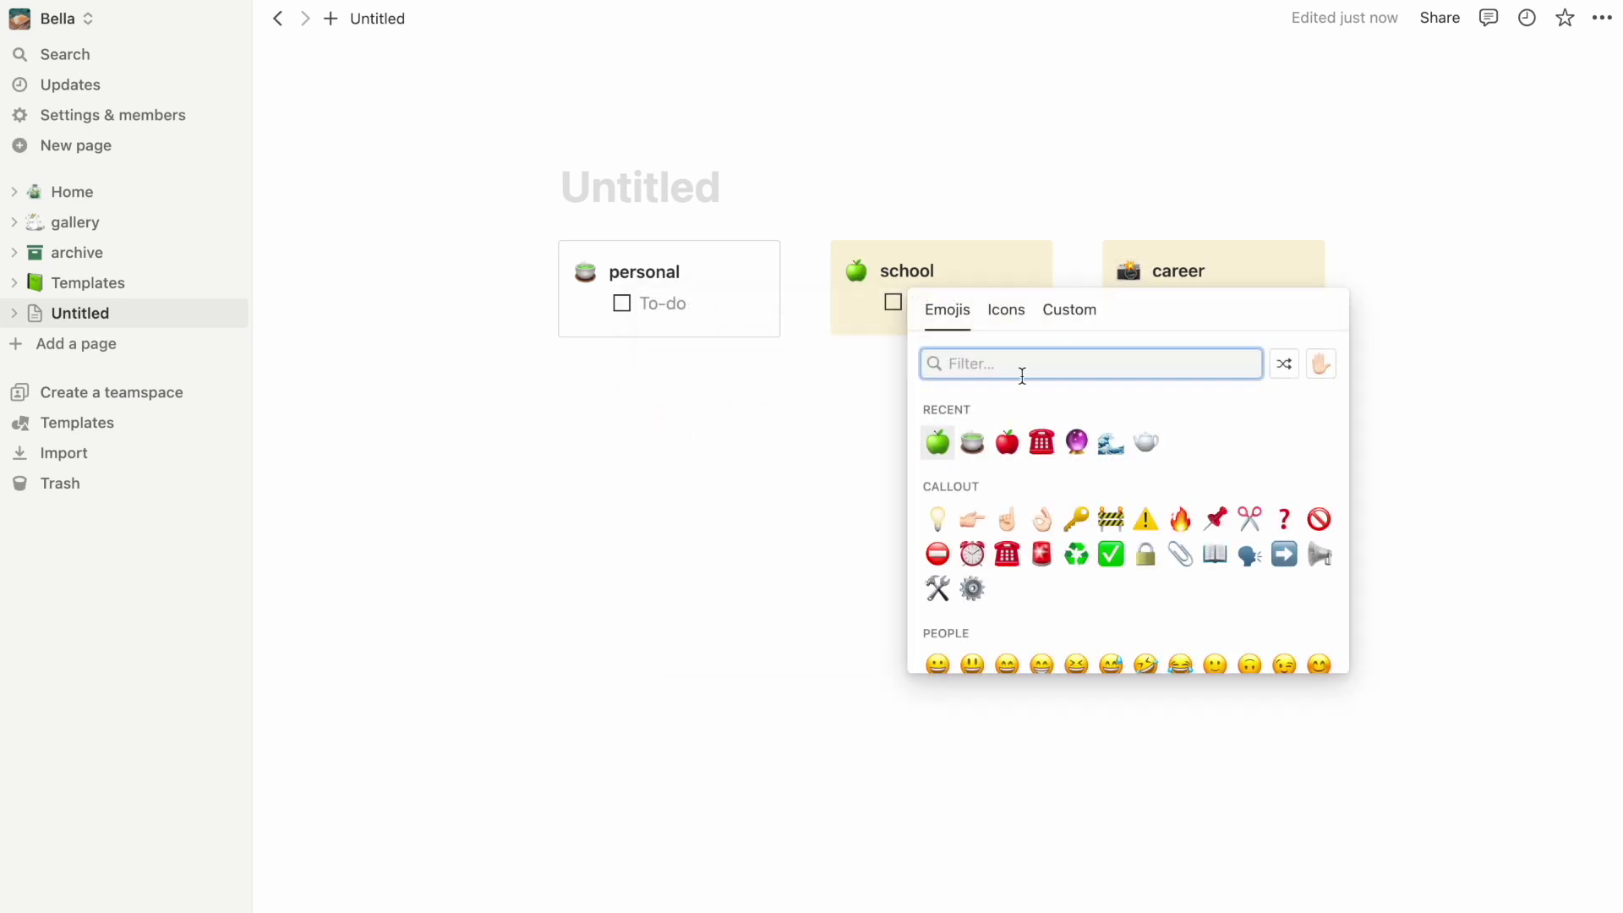
pyautogui.write('sky')
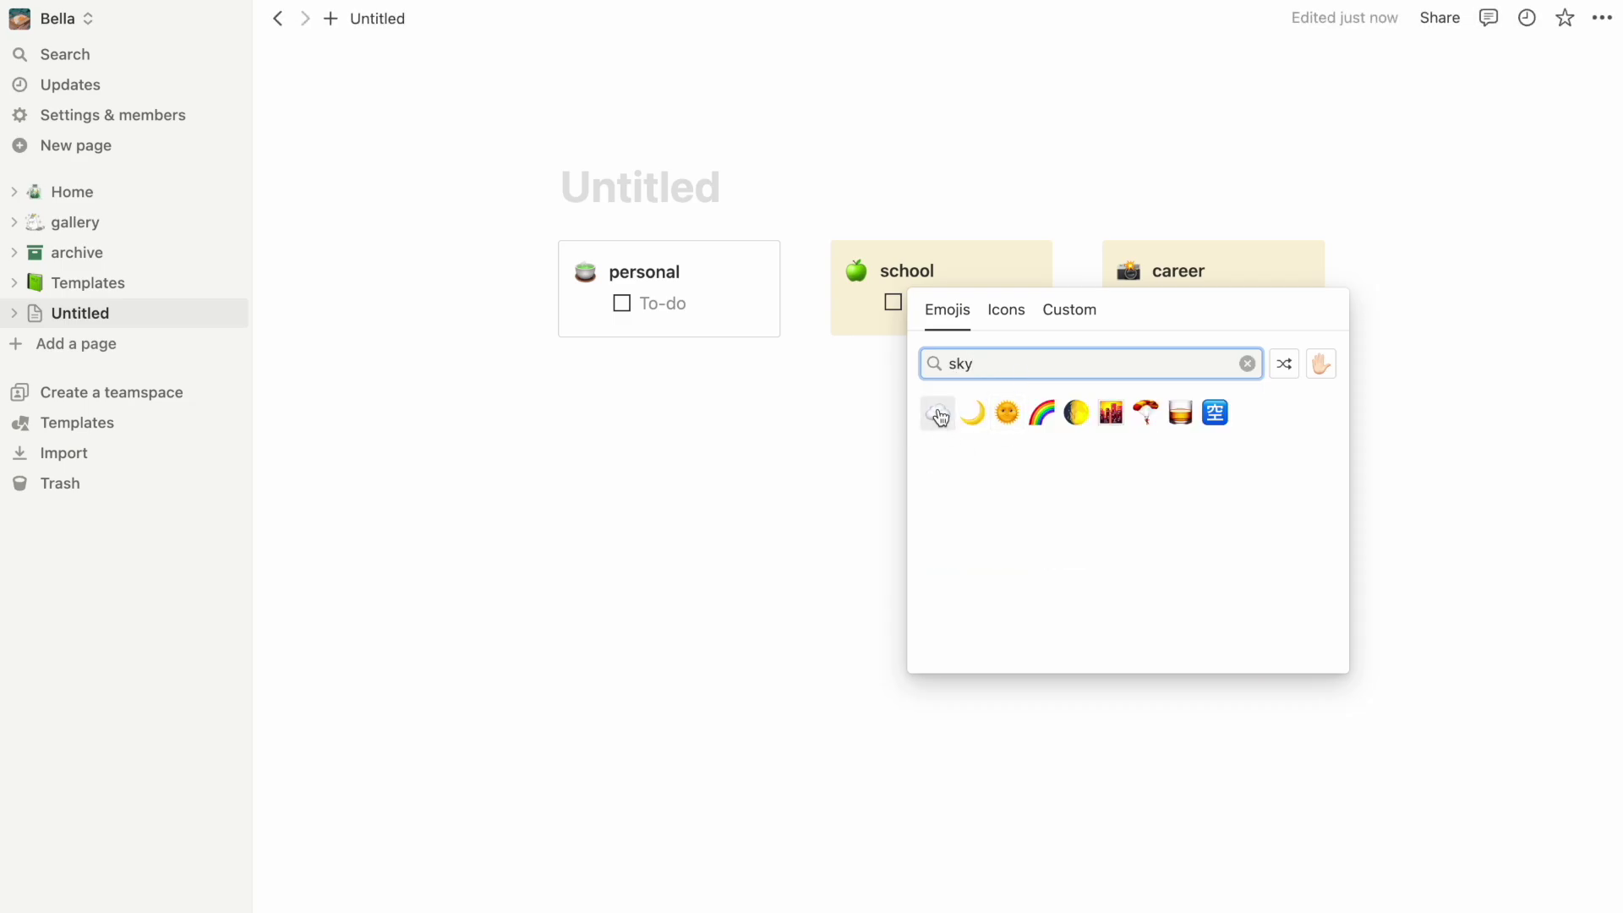
pyautogui.click(937, 415)
pyautogui.click(818, 257)
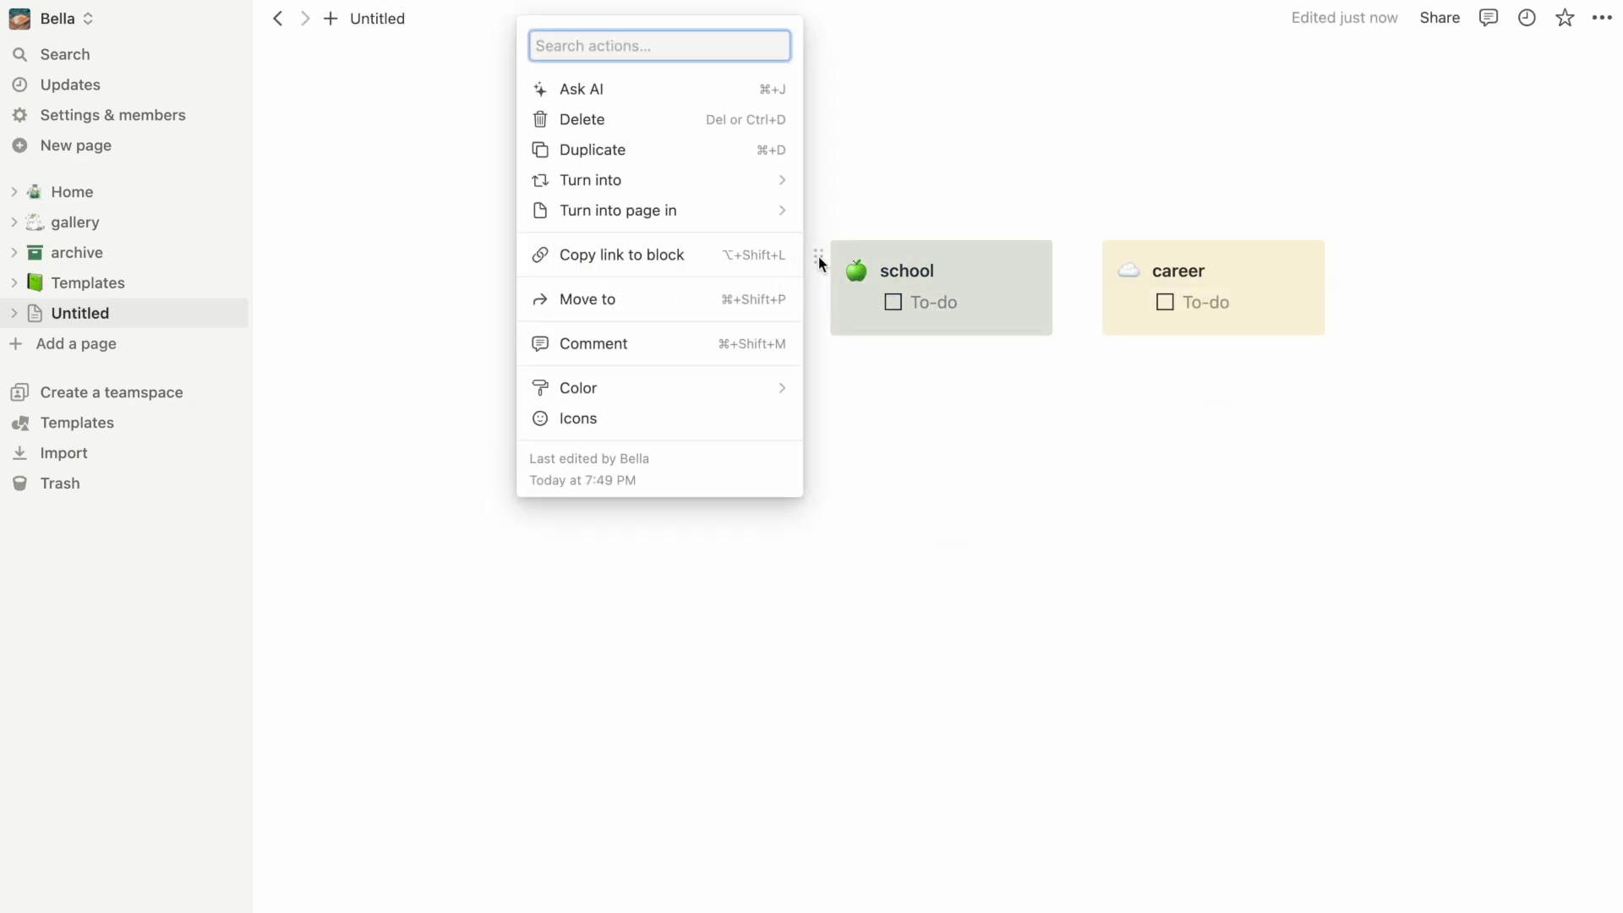
pyautogui.click(1188, 426)
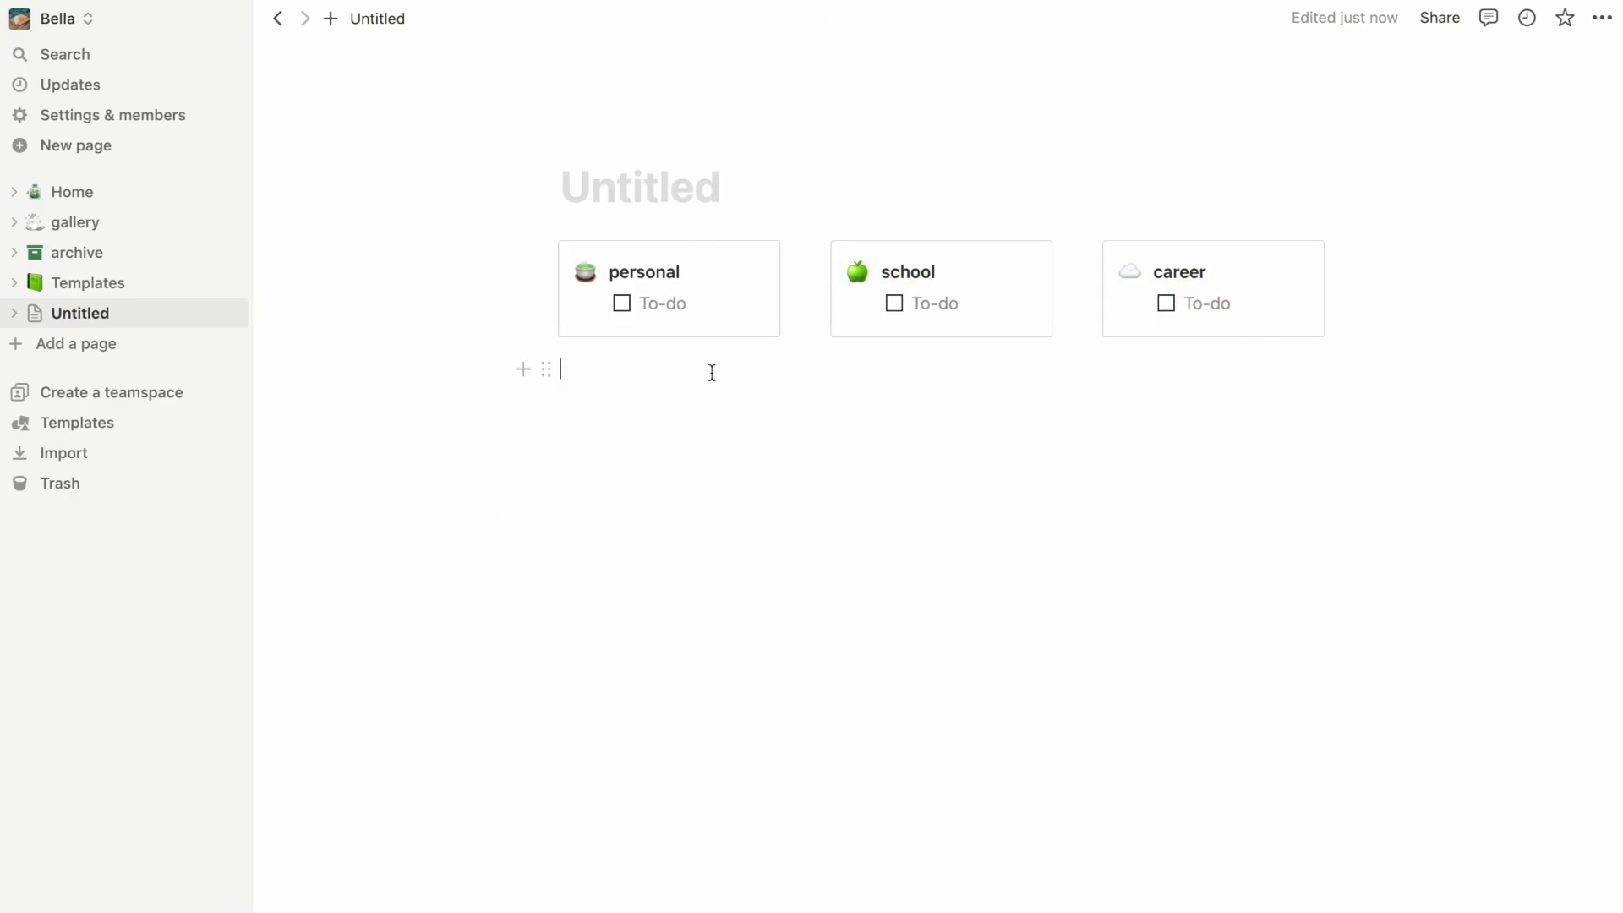
# Insert a divider below the three to-do callouts using /divider.
pyautogui.click(522, 370)
pyautogui.write('/divi')
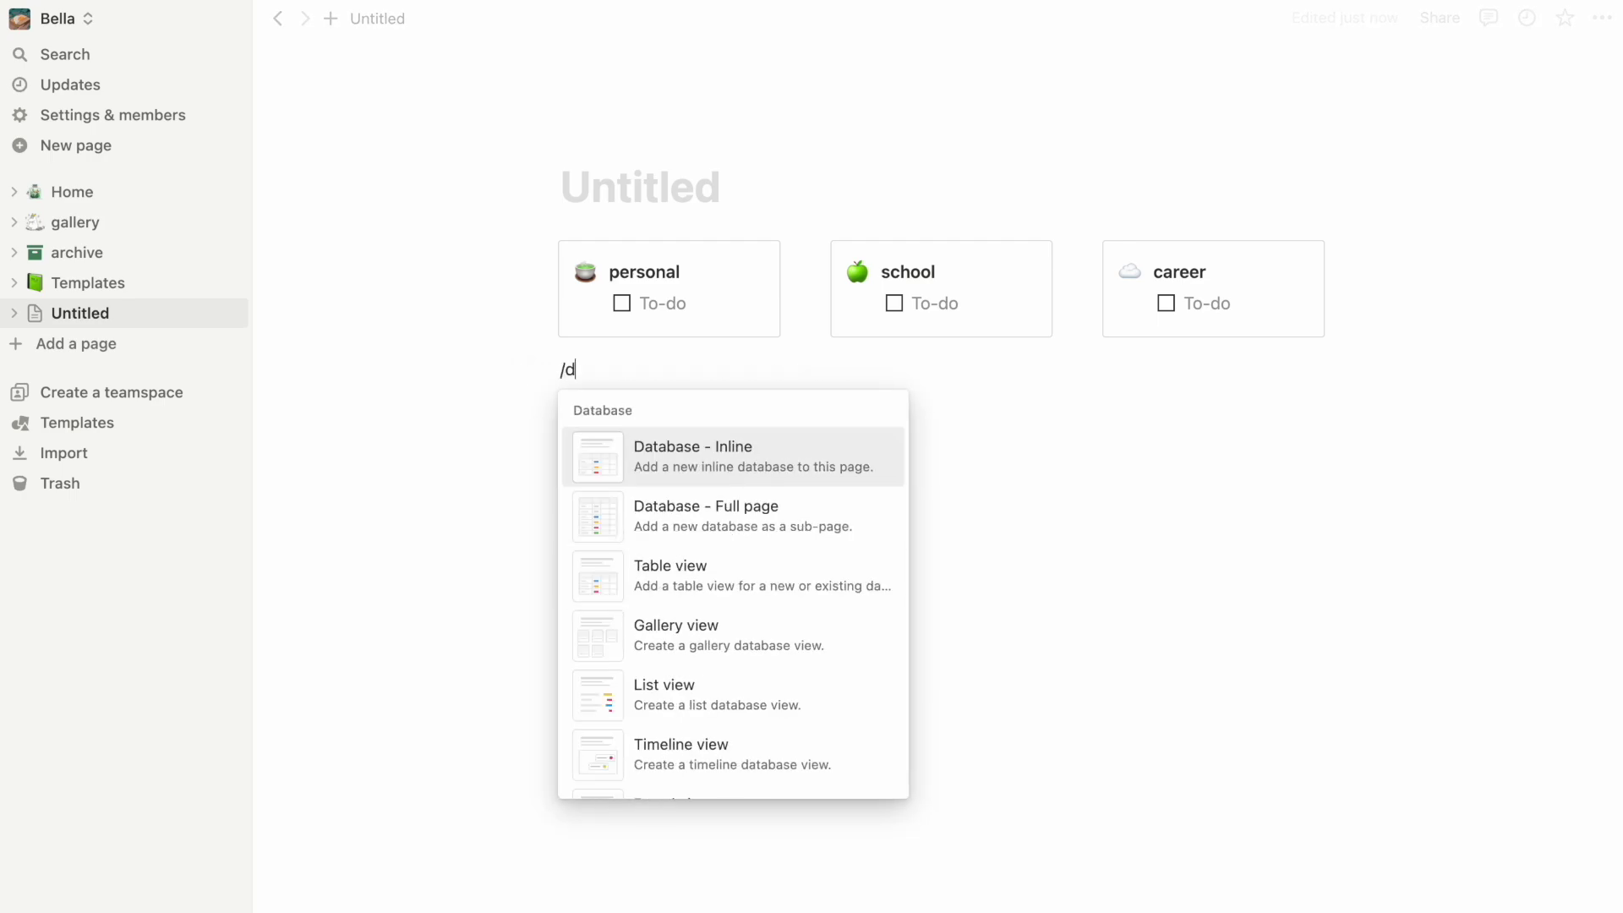
pyautogui.click(656, 472)
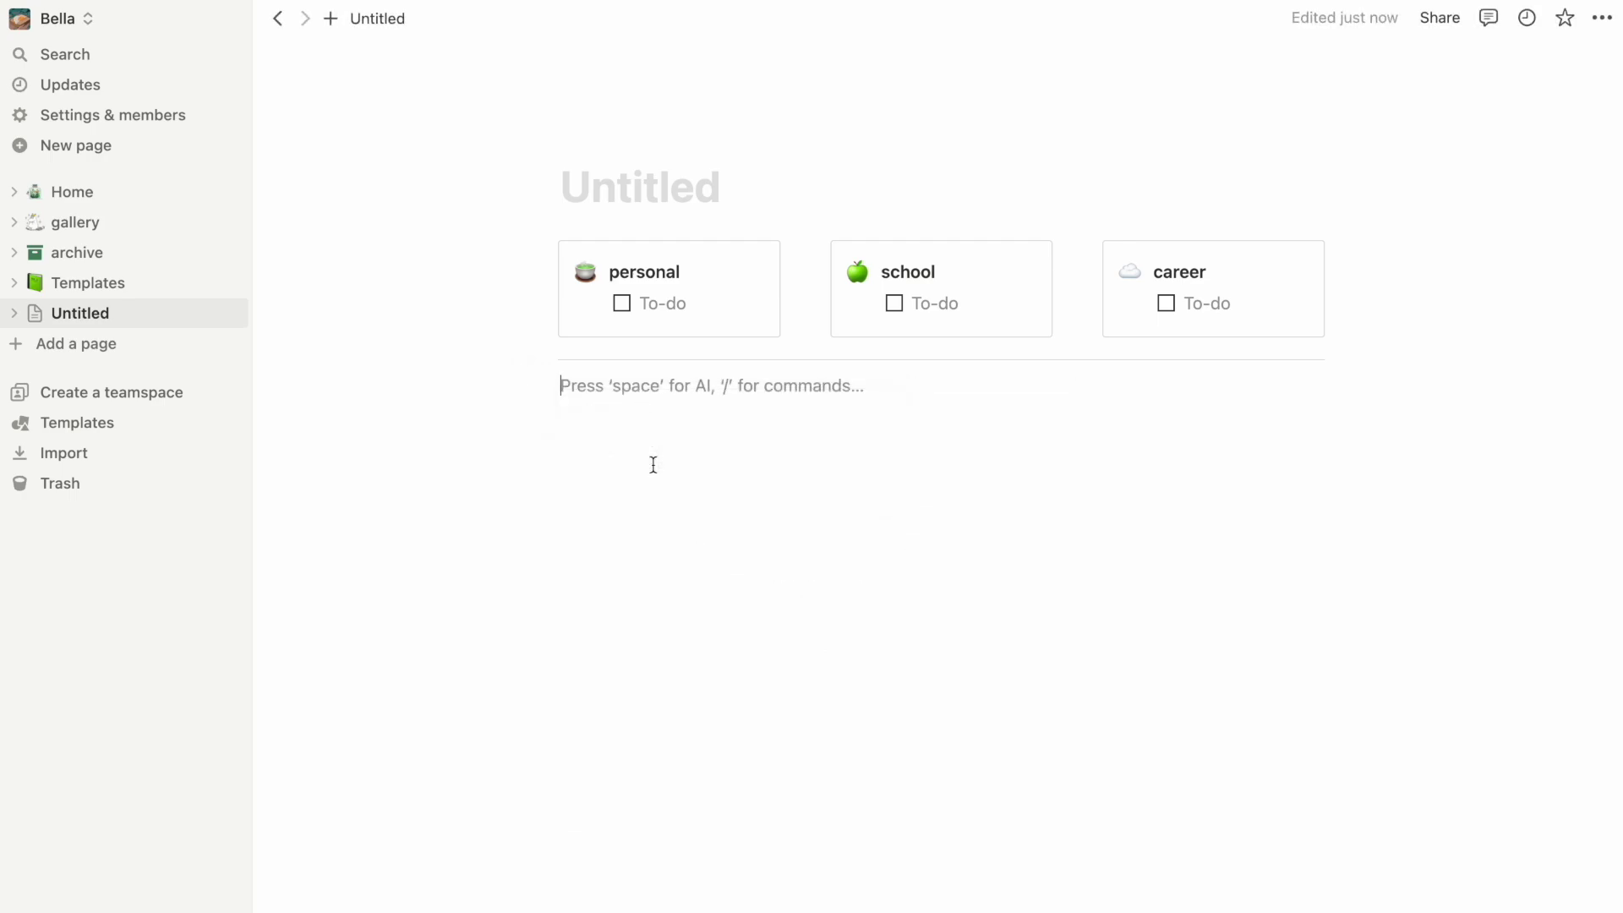
# Add a 'weekly schedule' line and turn it into a heading.
pyautogui.write('weekly schedule')
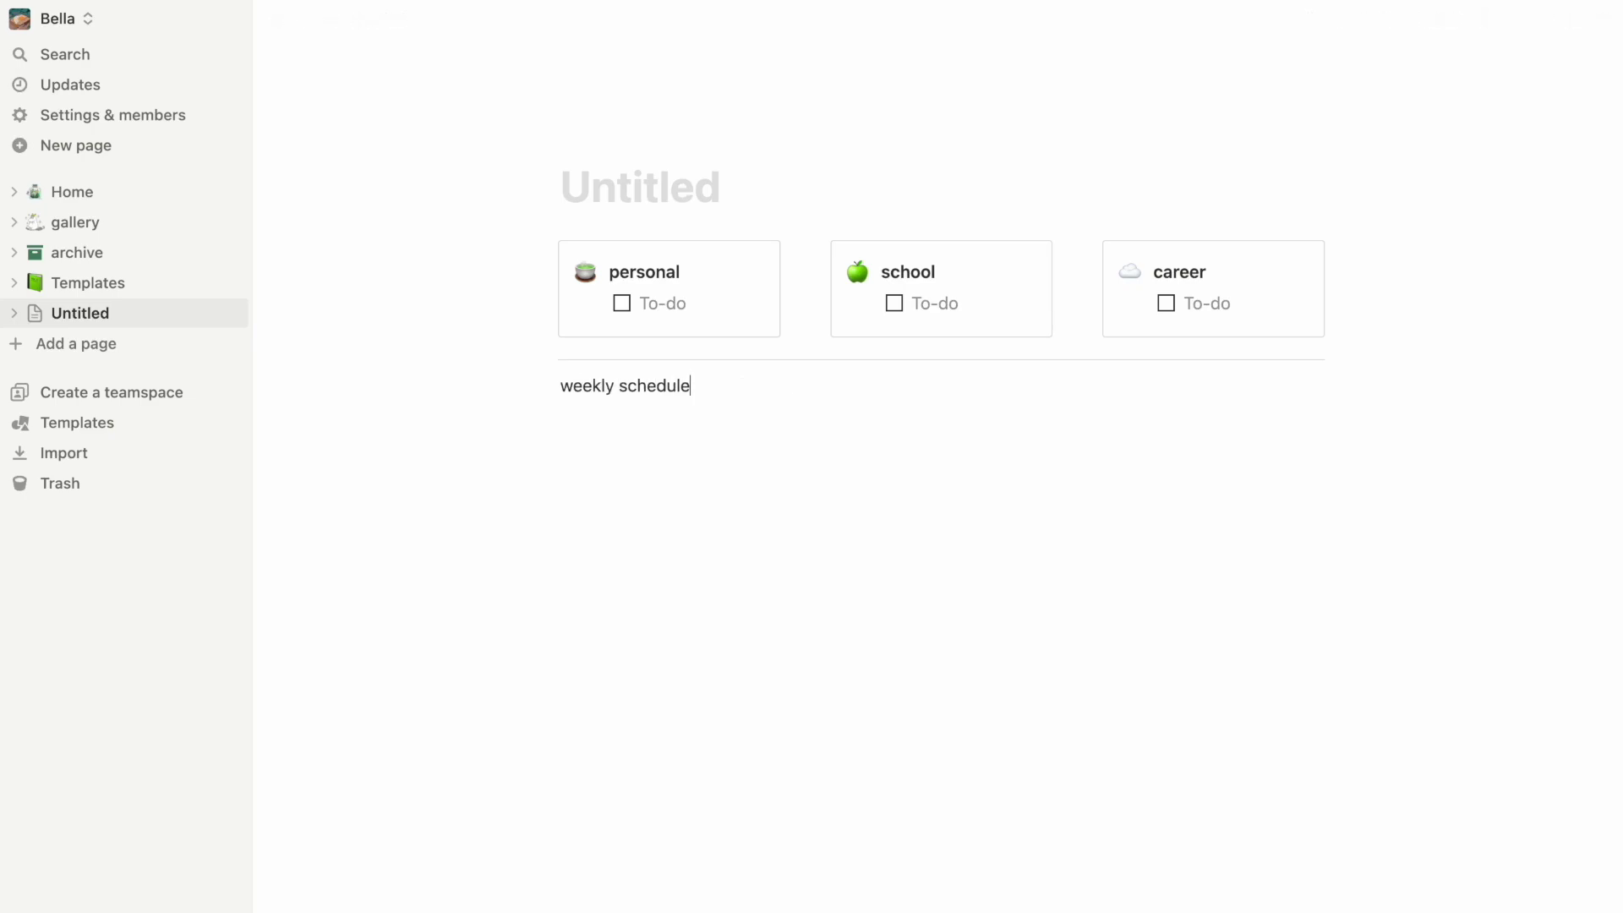
pyautogui.press('Return')
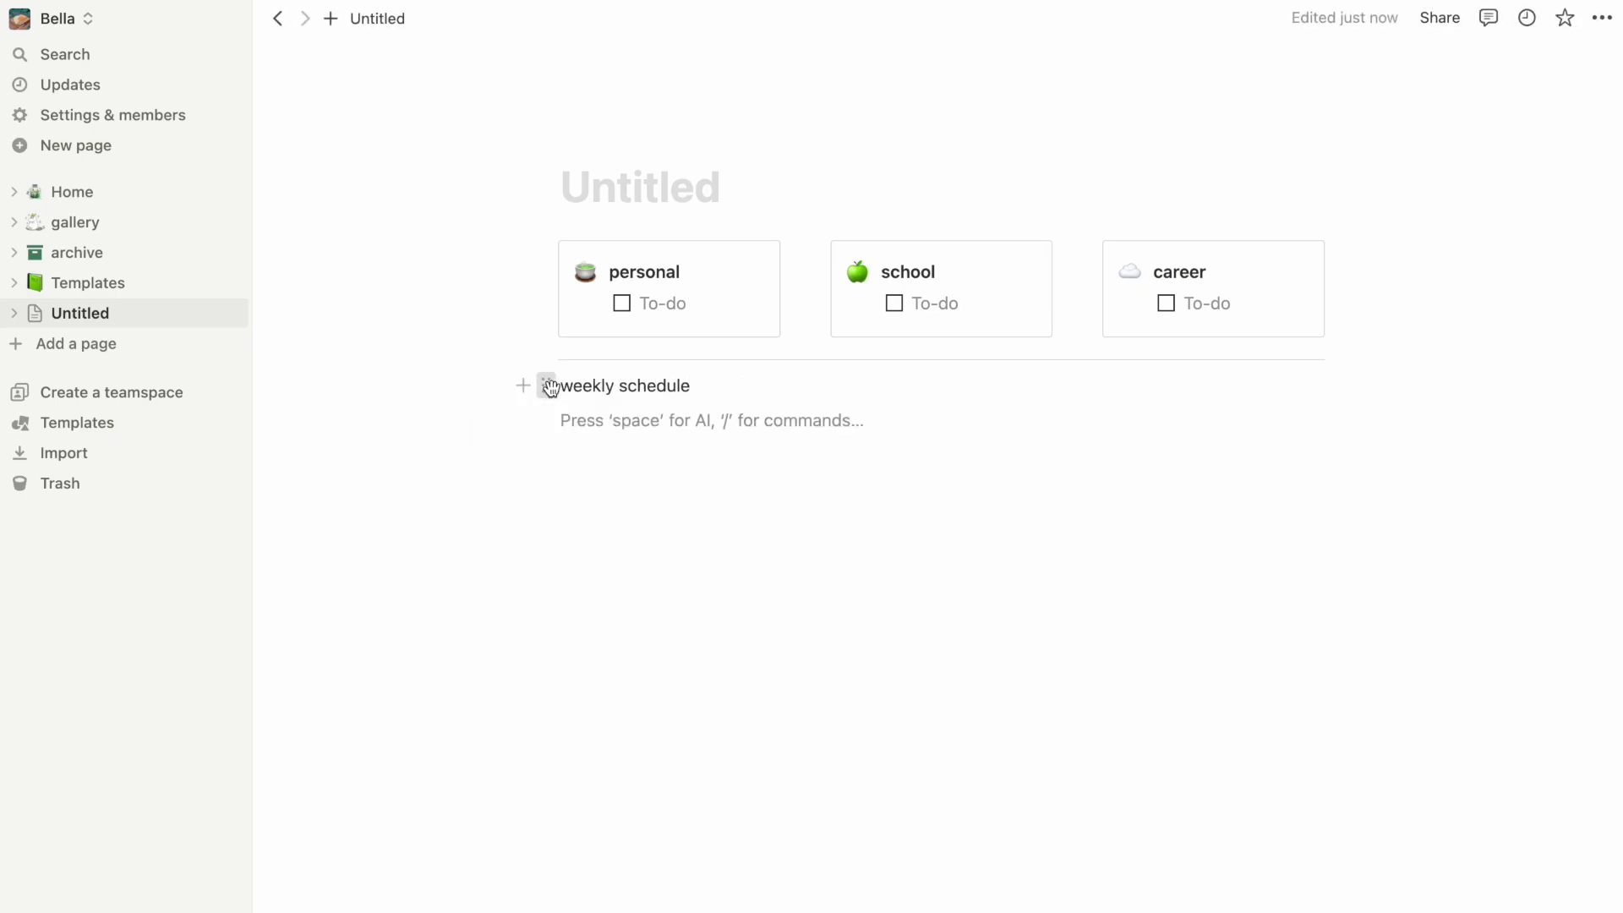
pyautogui.click(547, 386)
pyautogui.click(636, 341)
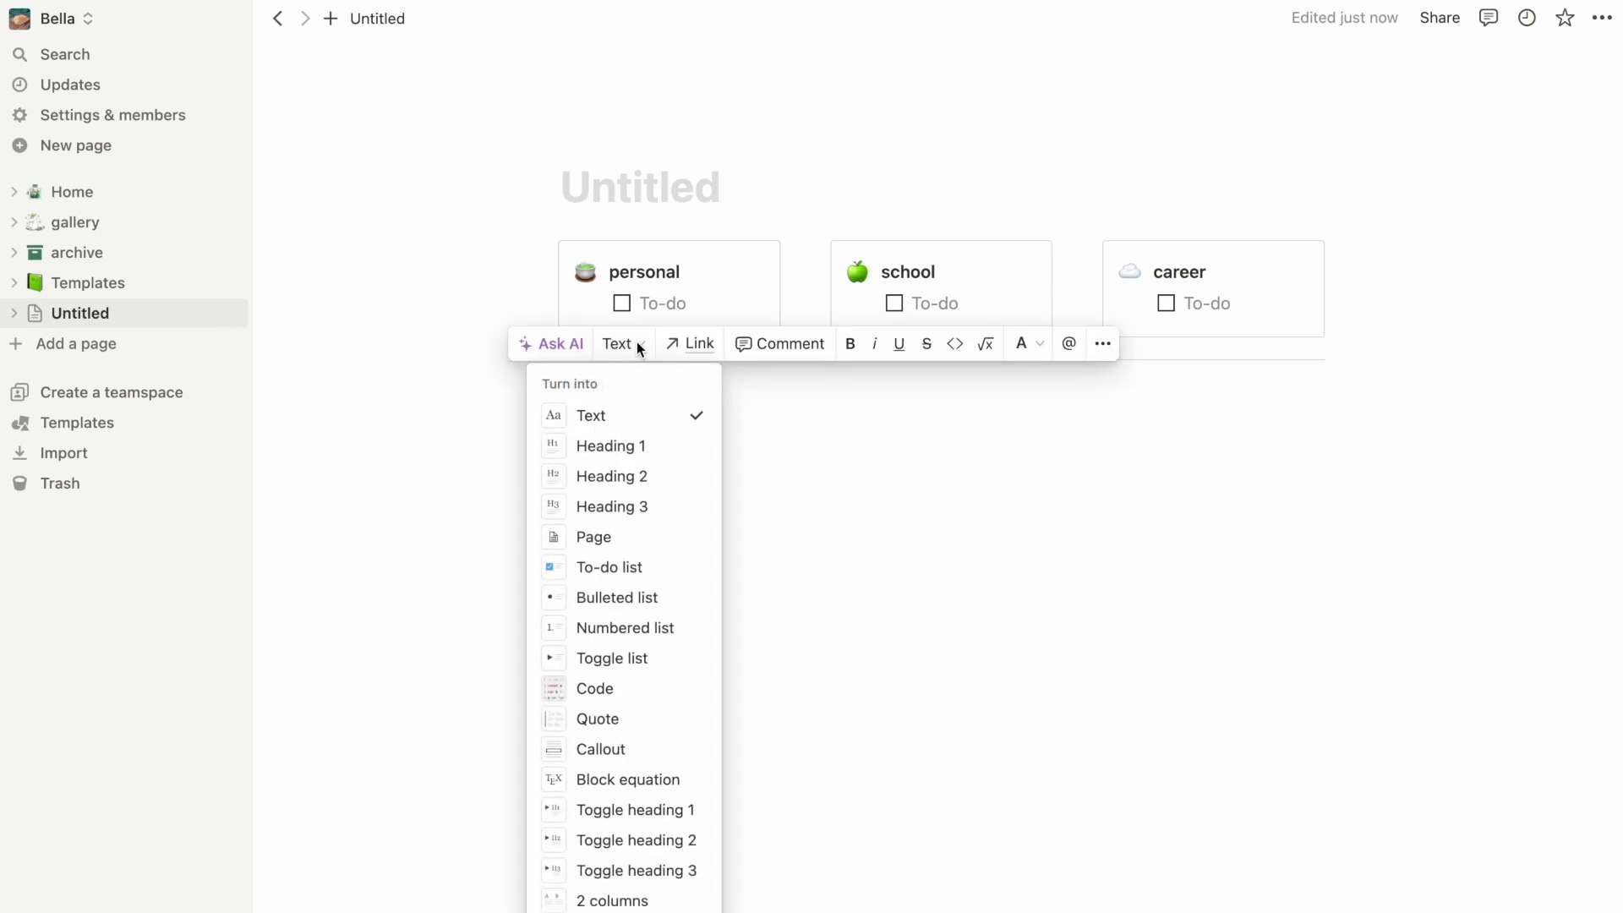
pyautogui.click(625, 505)
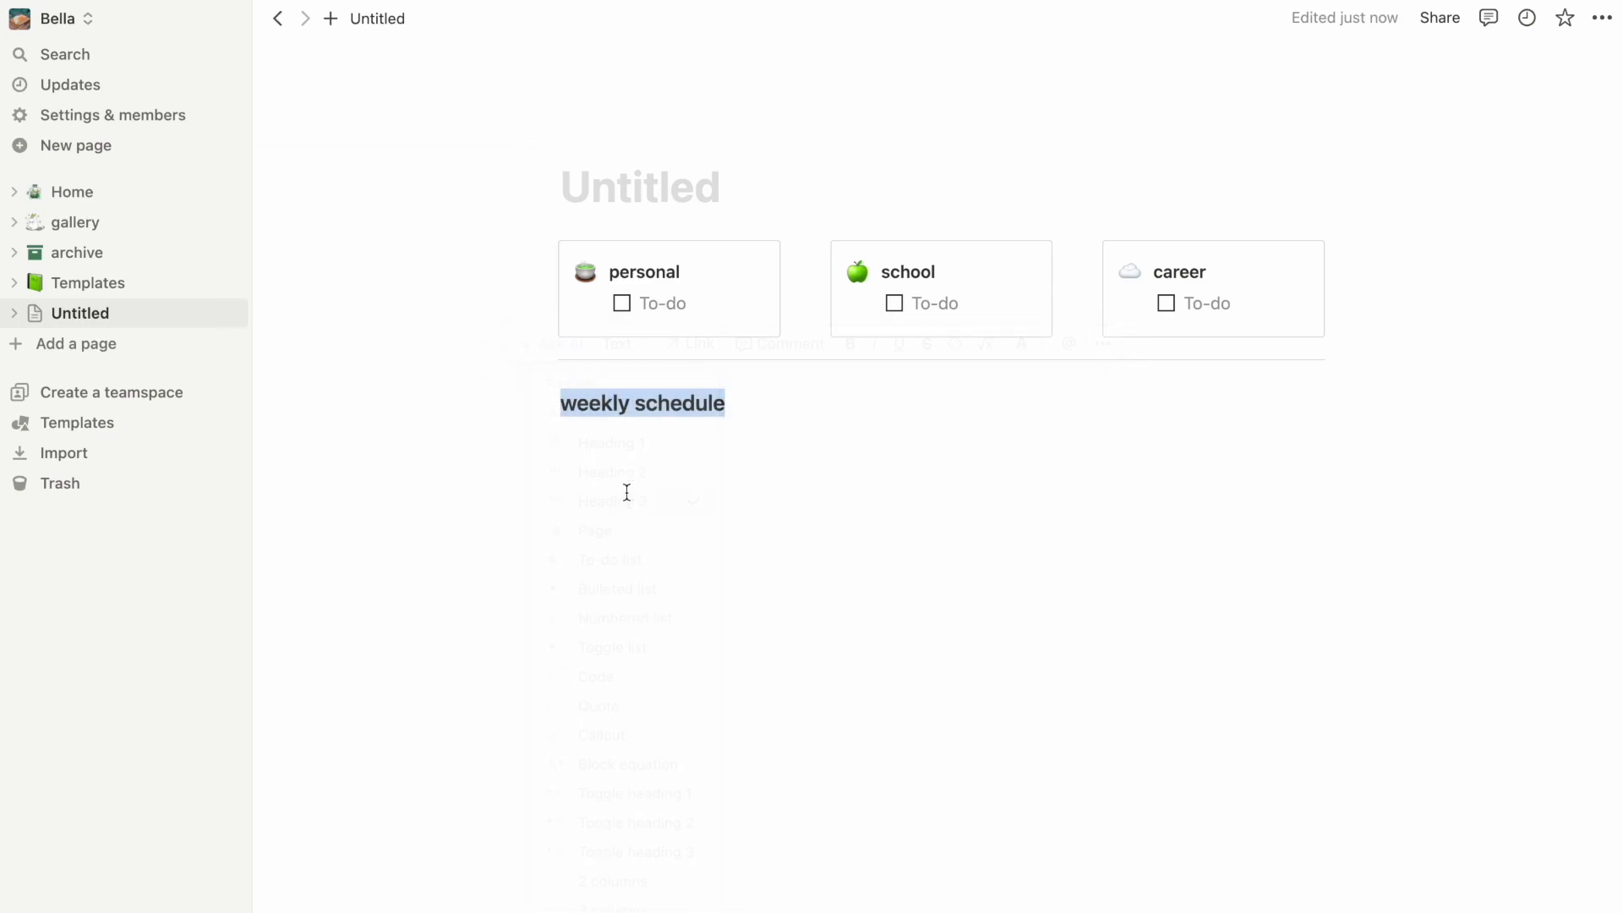
pyautogui.click(773, 428)
# List mon, tues and wed on separate lines under the heading.
pyautogui.write('m')
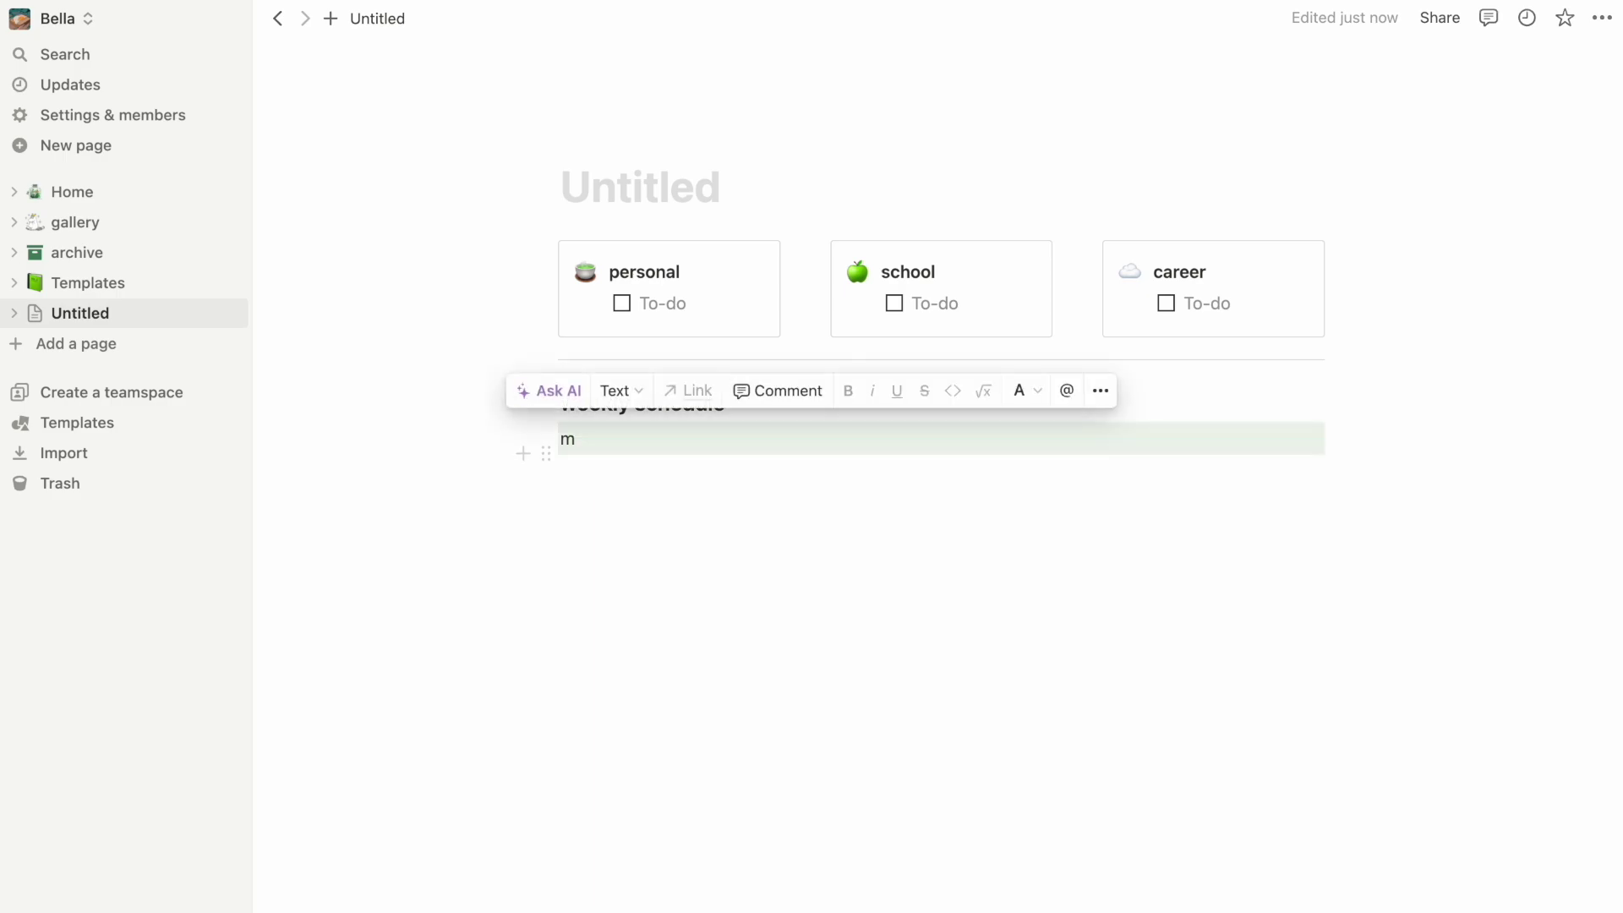
pyautogui.press('BackSpace')
pyautogui.press('BackSpace')
pyautogui.click(621, 486)
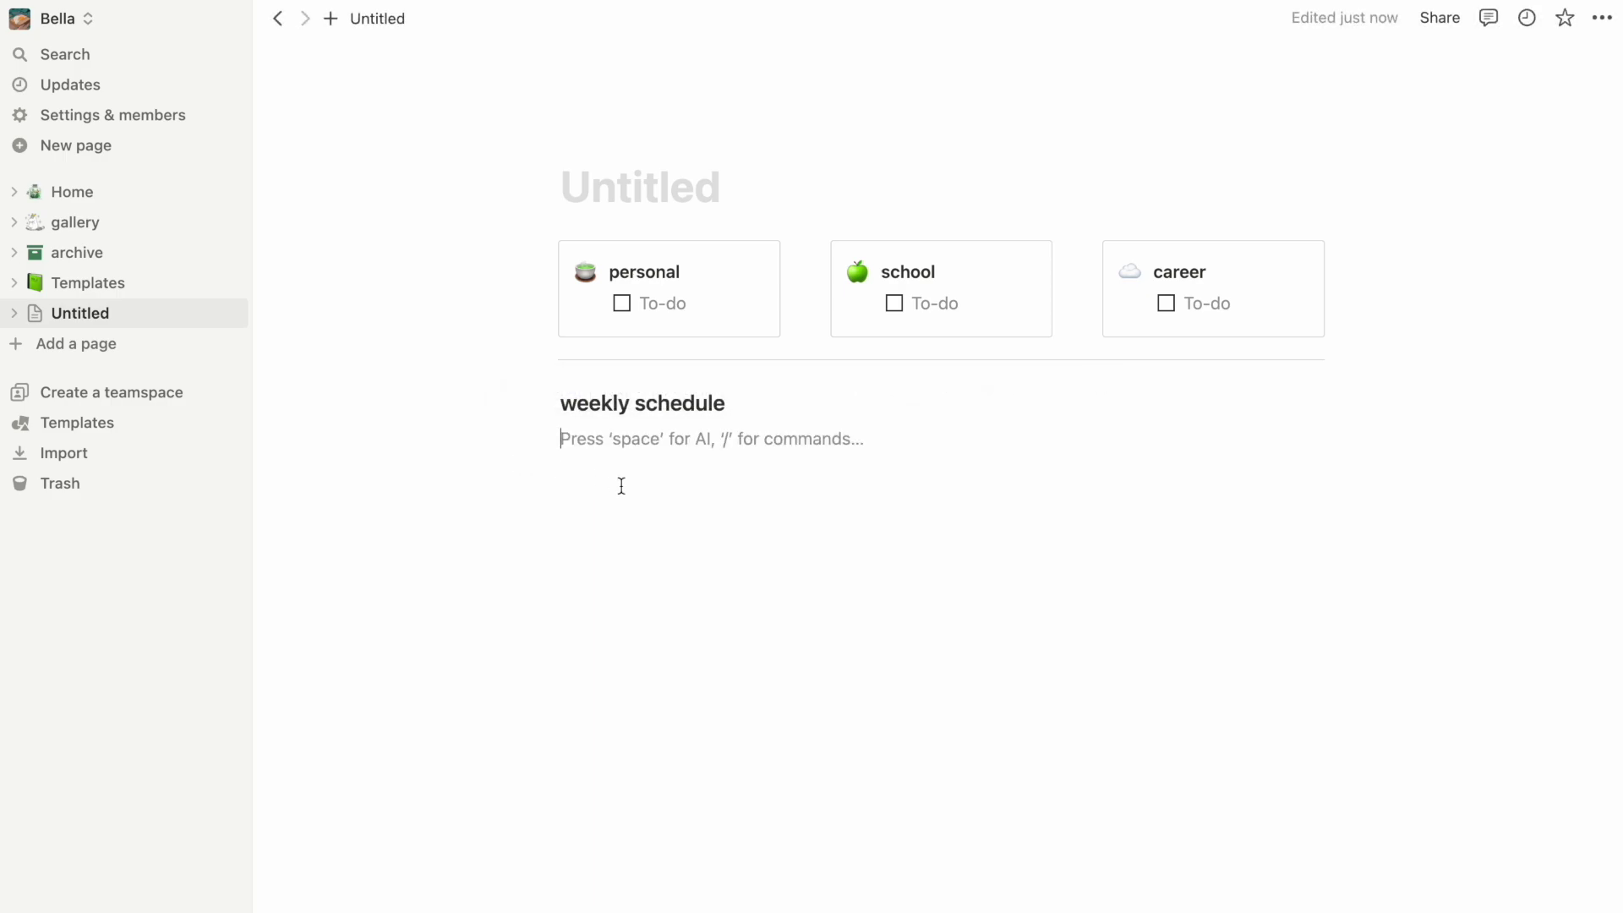
pyautogui.write('mon')
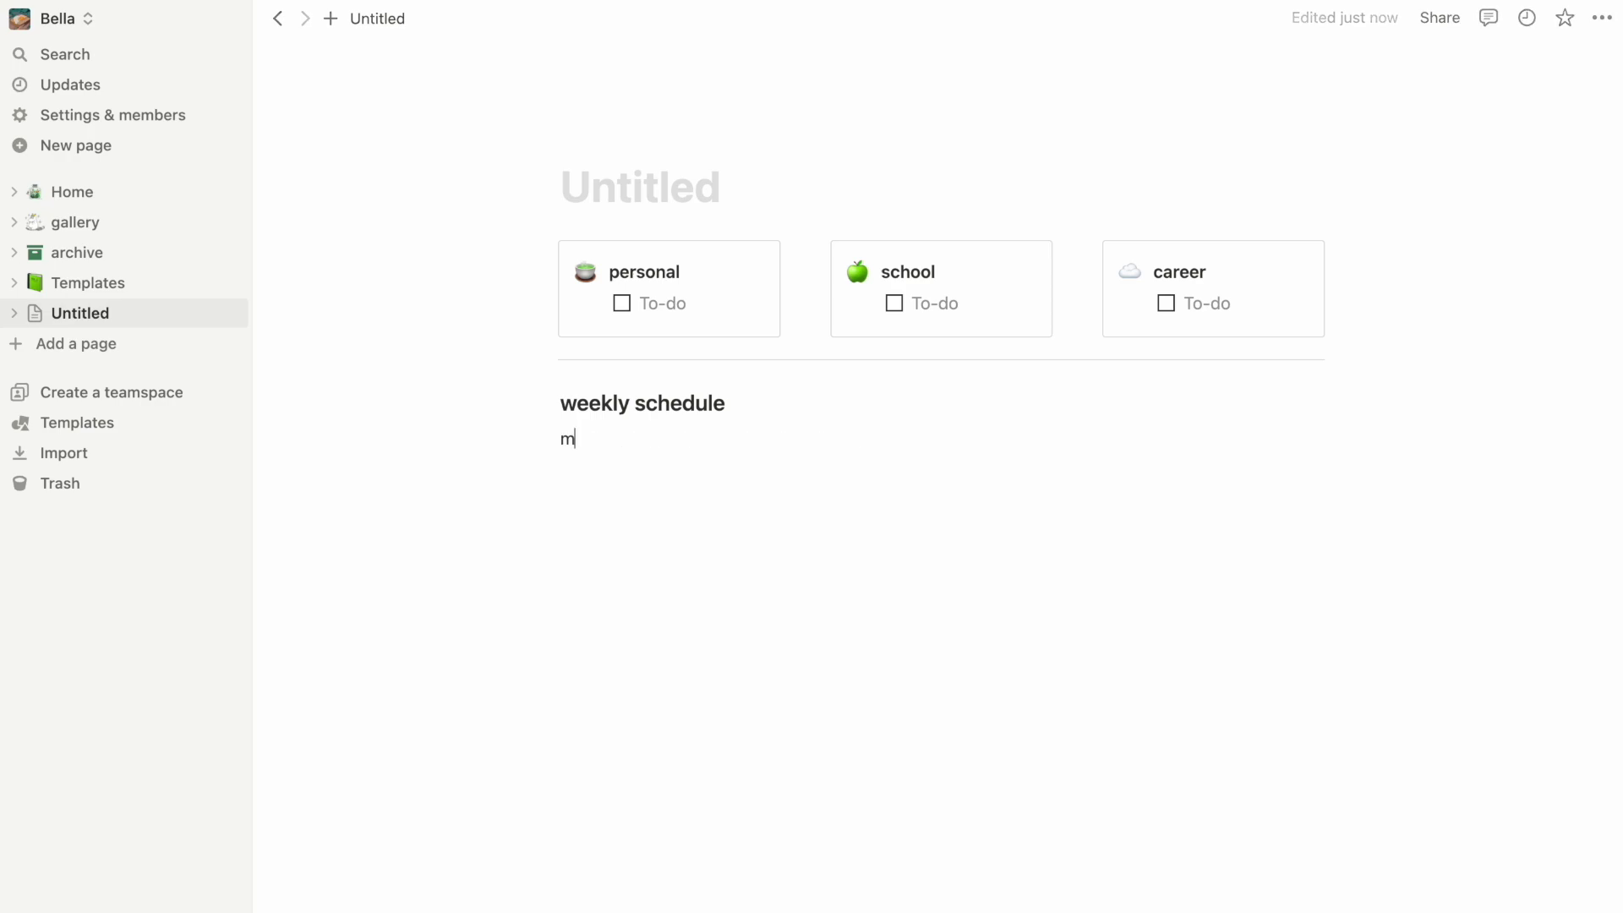
pyautogui.press('Return')
pyautogui.press('Return')
pyautogui.write('tues')
pyautogui.press('Return')
pyautogui.press('Return')
pyautogui.write('wed')
# Give the mon and tues lines green backgrounds.
pyautogui.click(545, 441)
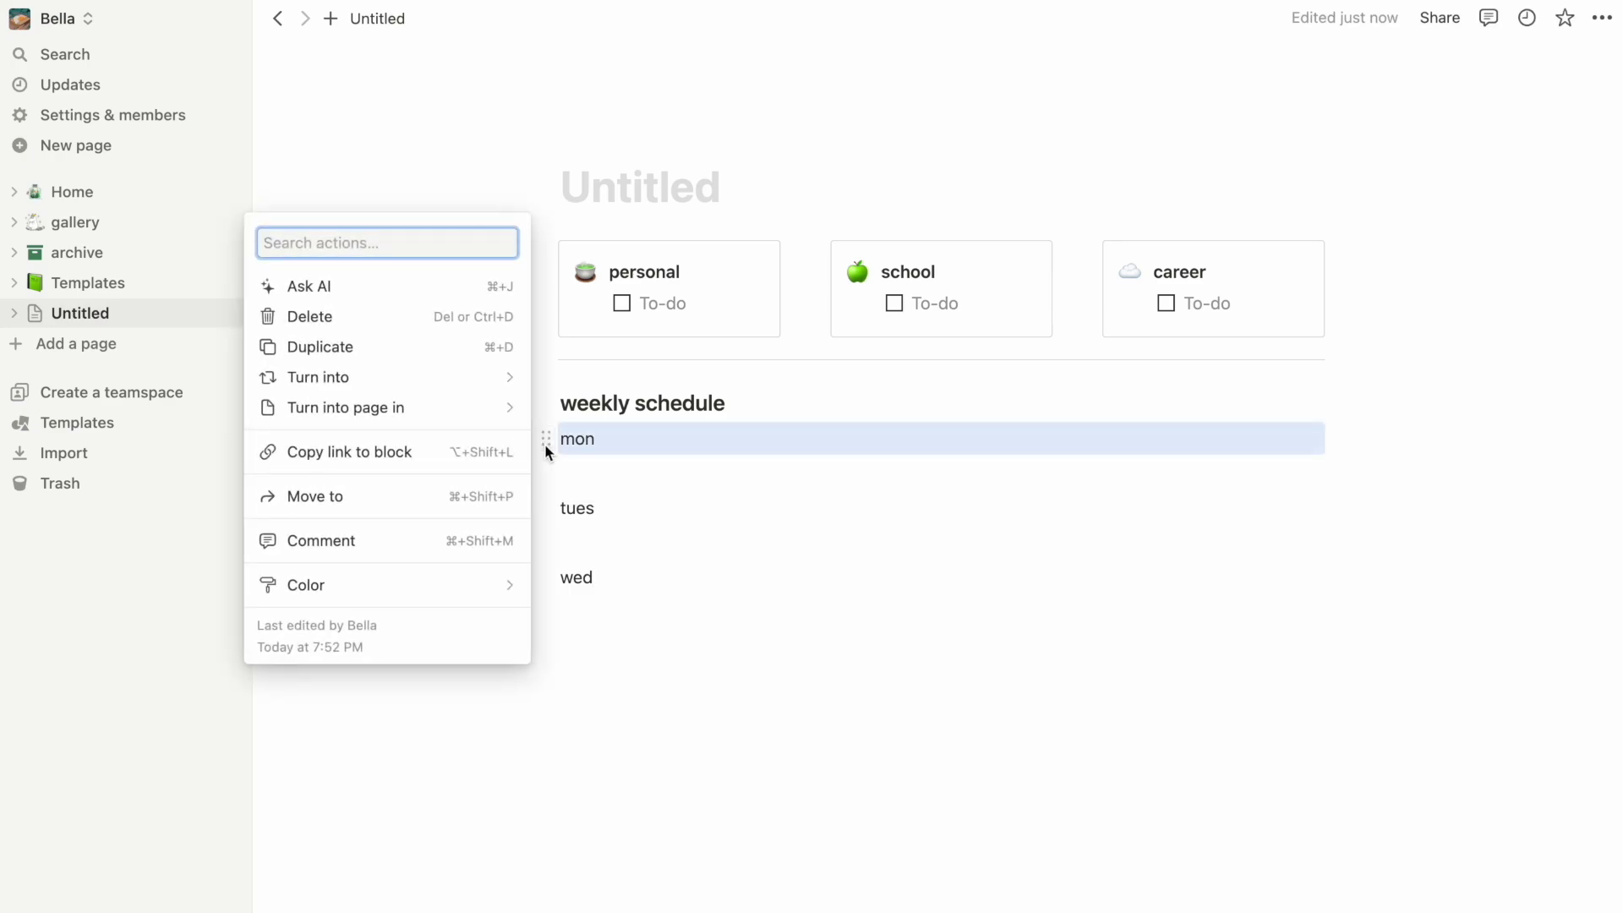
pyautogui.moveTo(453, 596)
pyautogui.click(689, 868)
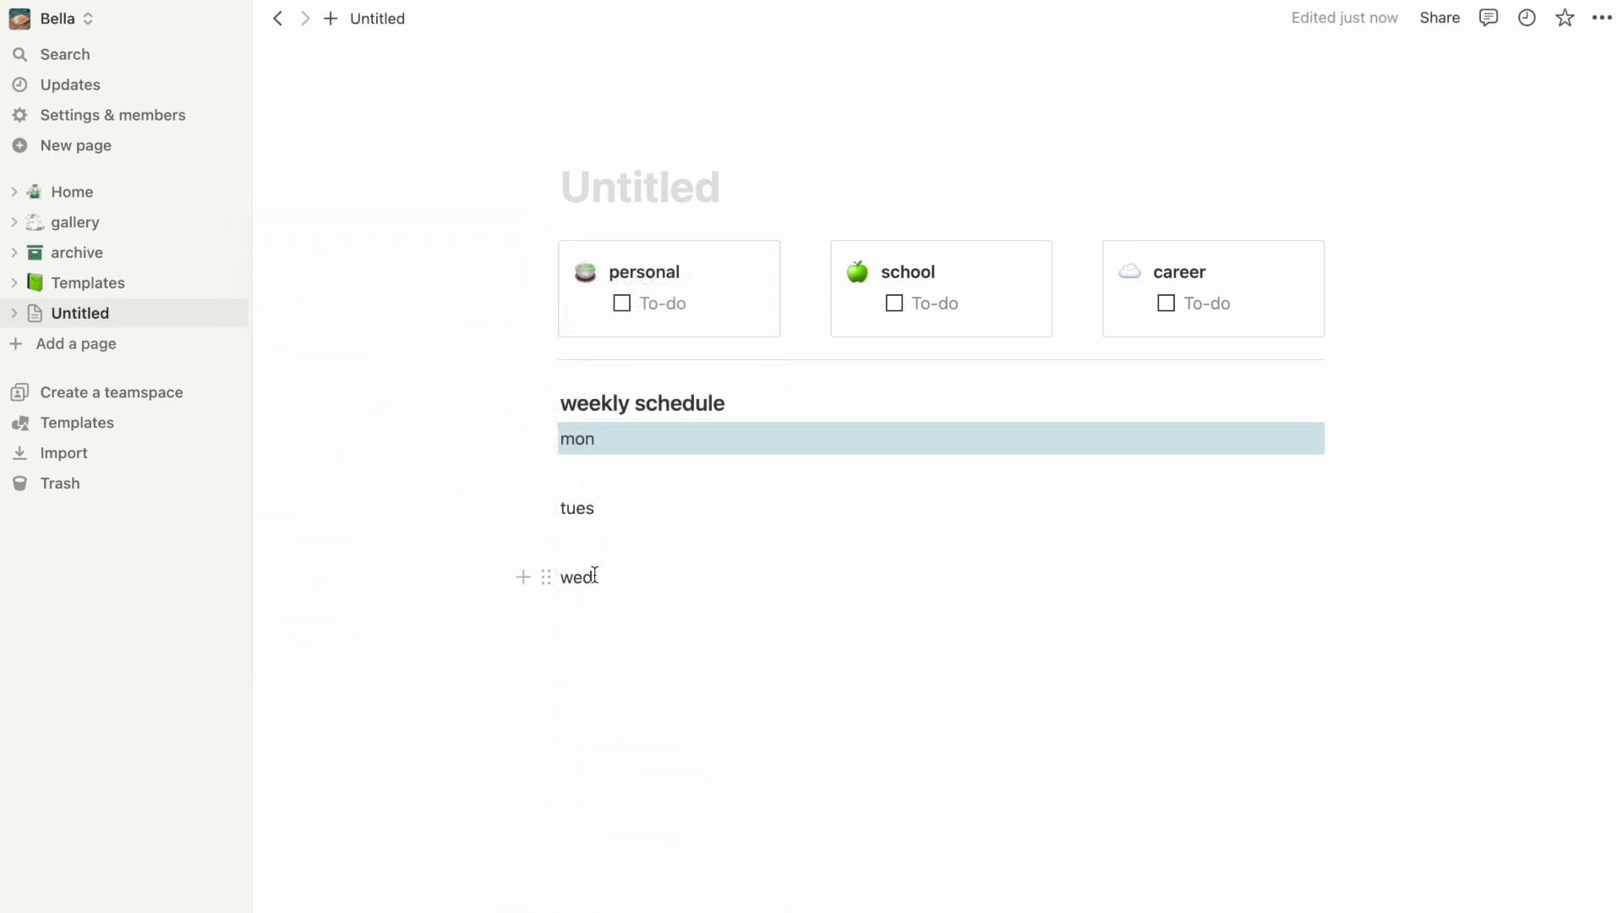
pyautogui.click(546, 509)
pyautogui.moveTo(478, 656)
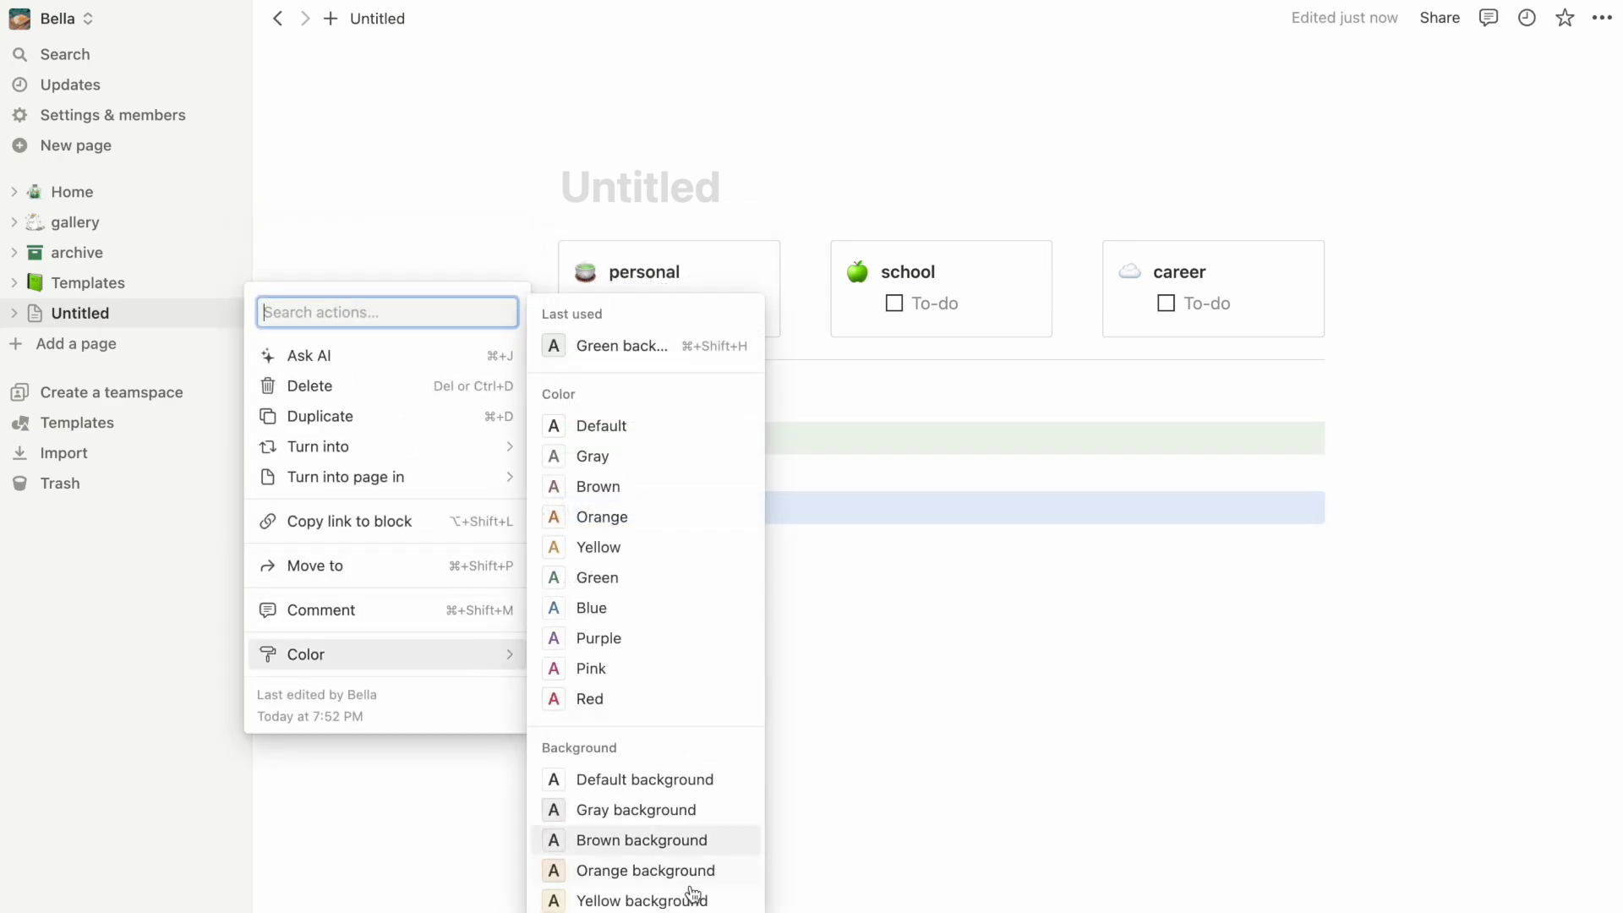
pyautogui.click(622, 346)
pyautogui.click(548, 582)
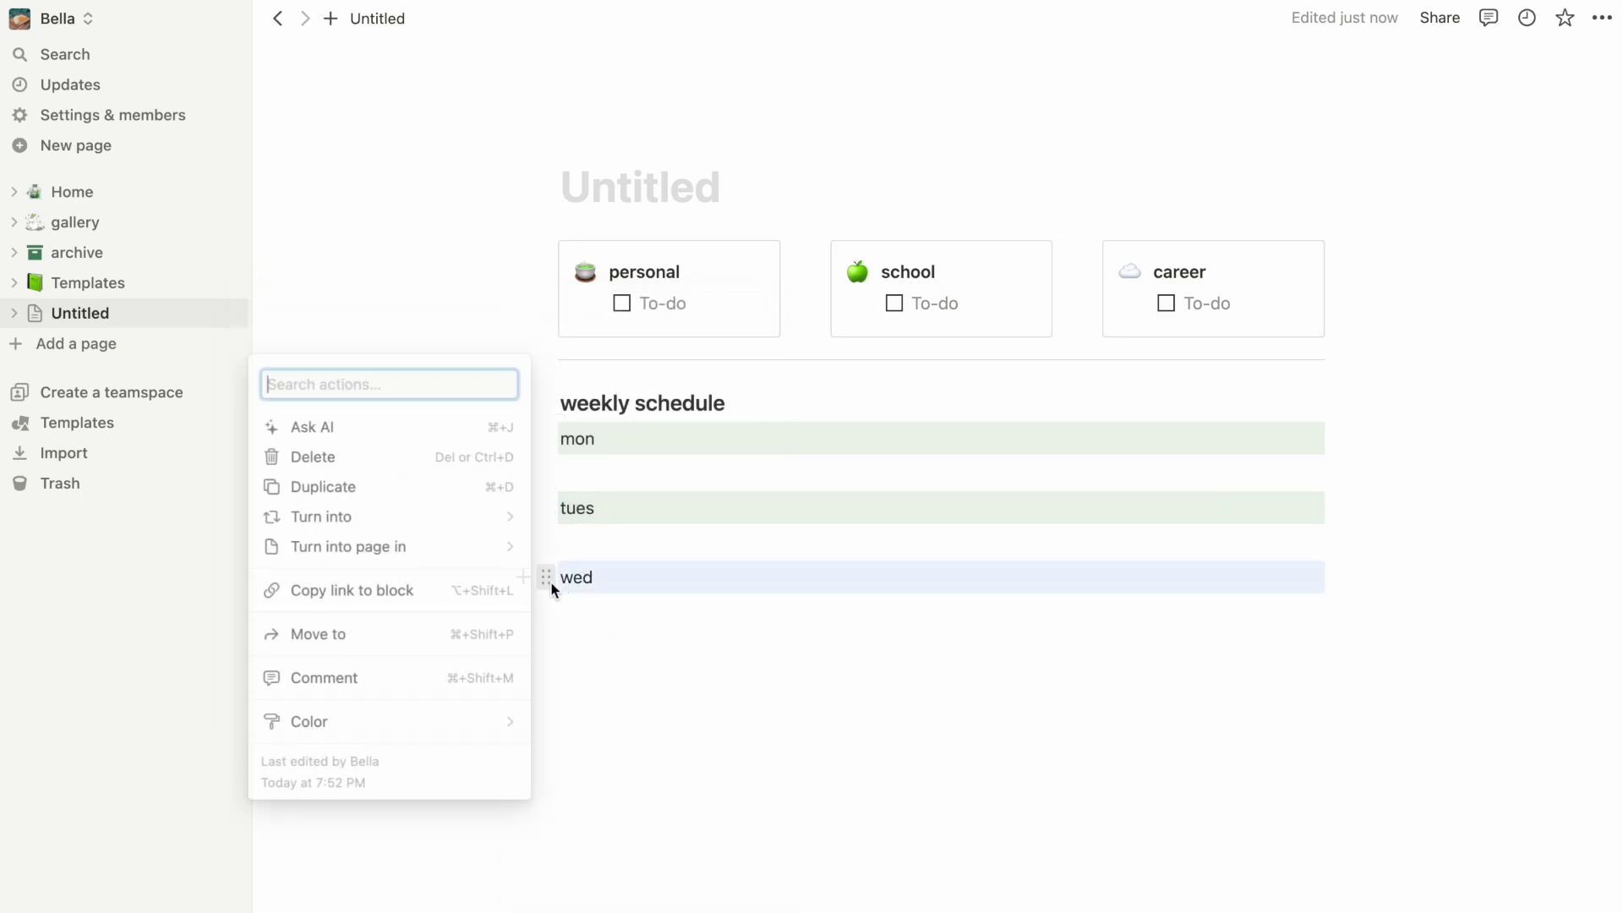
# Color wed green and arrange mon, tues and wed as three side-by-side columns.
pyautogui.moveTo(443, 721)
pyautogui.click(622, 345)
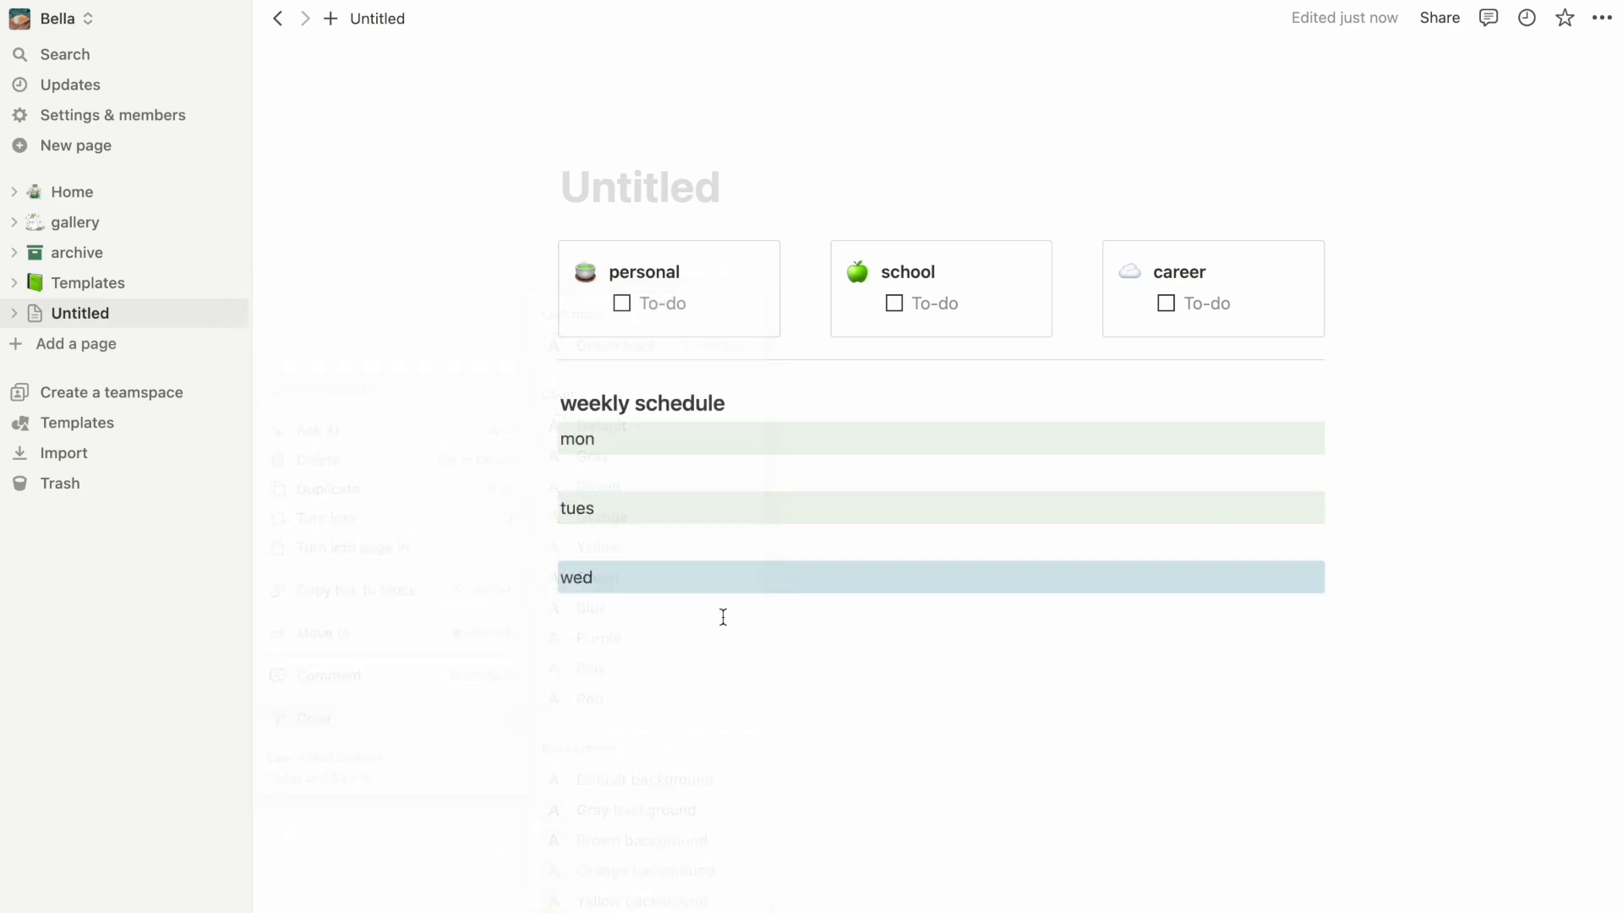
pyautogui.moveTo(550, 509); pyautogui.dragTo(1330, 444)
pyautogui.click(596, 536)
pyautogui.moveTo(546, 573); pyautogui.dragTo(1324, 461)
# Add an empty to-do under each of mon, tues and wed.
pyautogui.click(623, 480)
pyautogui.click(524, 489)
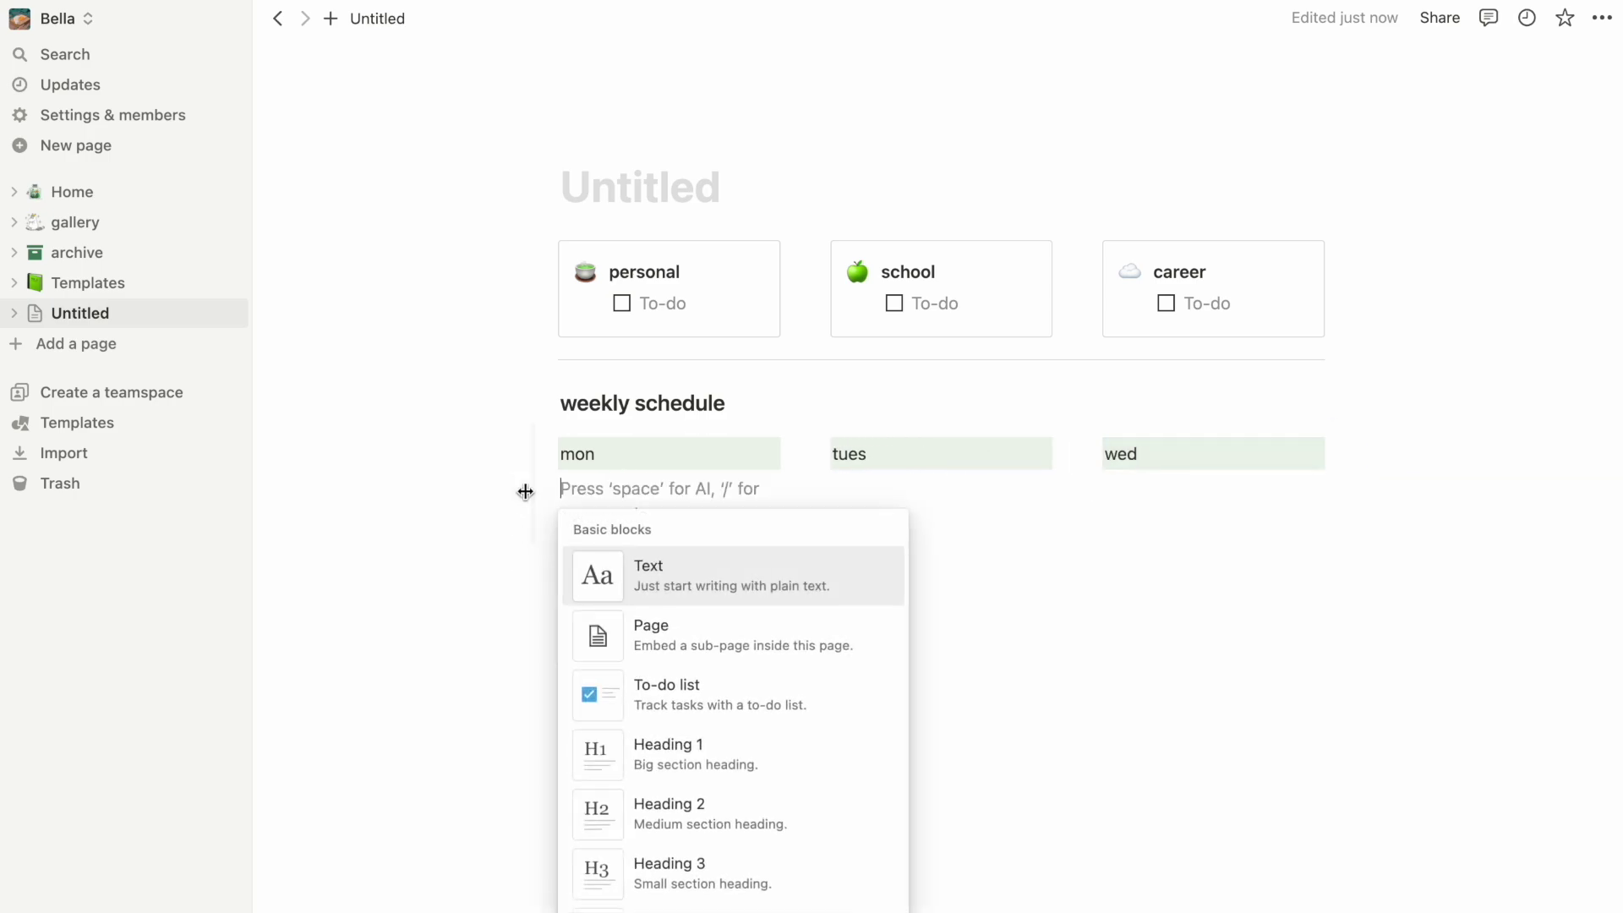
pyautogui.click(697, 677)
pyautogui.click(544, 488)
pyautogui.click(388, 392)
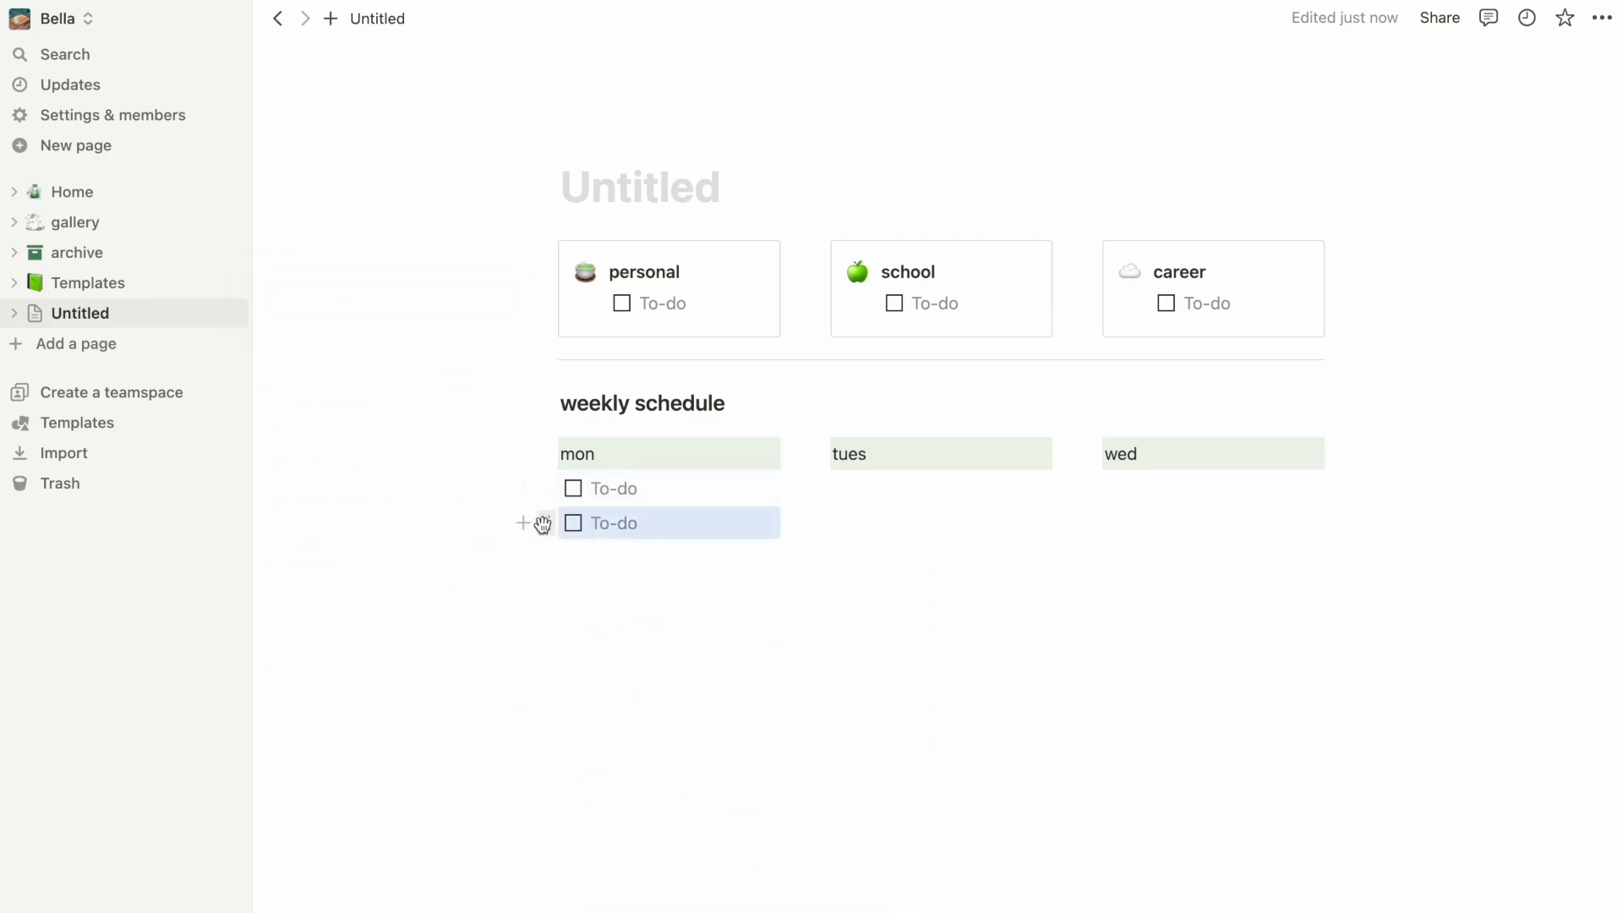
pyautogui.moveTo(540, 523); pyautogui.dragTo(1099, 489)
pyautogui.click(1134, 507)
pyautogui.click(695, 508)
pyautogui.click(933, 529)
pyautogui.press('BackSpace')
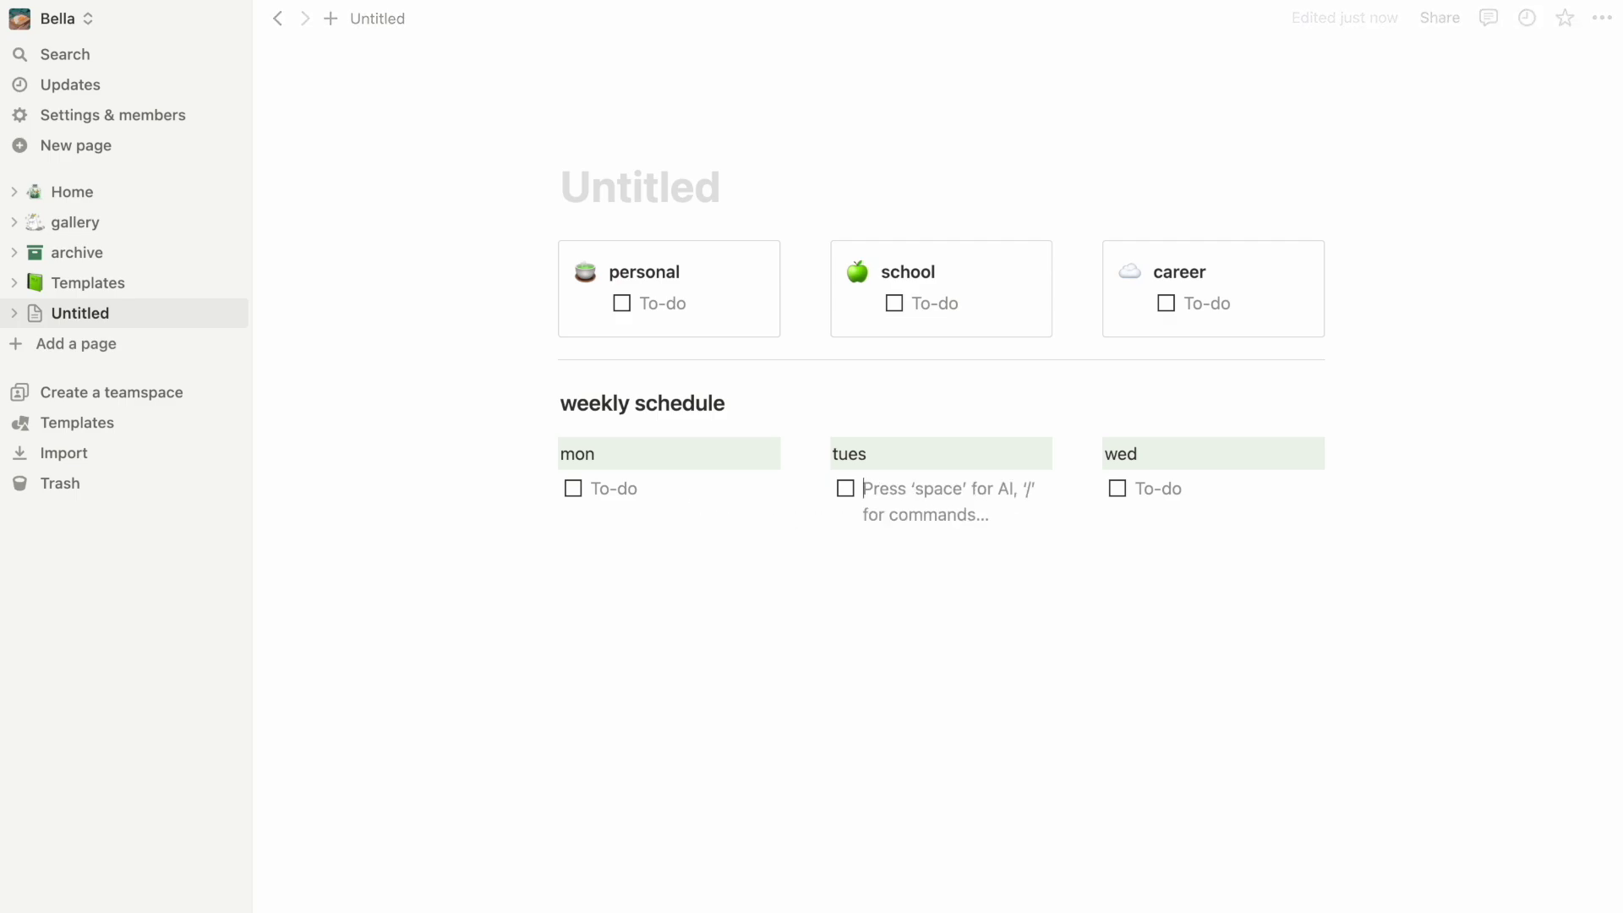
pyautogui.click(725, 454)
# Duplicate the day row and rename the copies thurs, fri and weekend.
pyautogui.moveTo(1236, 494); pyautogui.dragTo(779, 501)
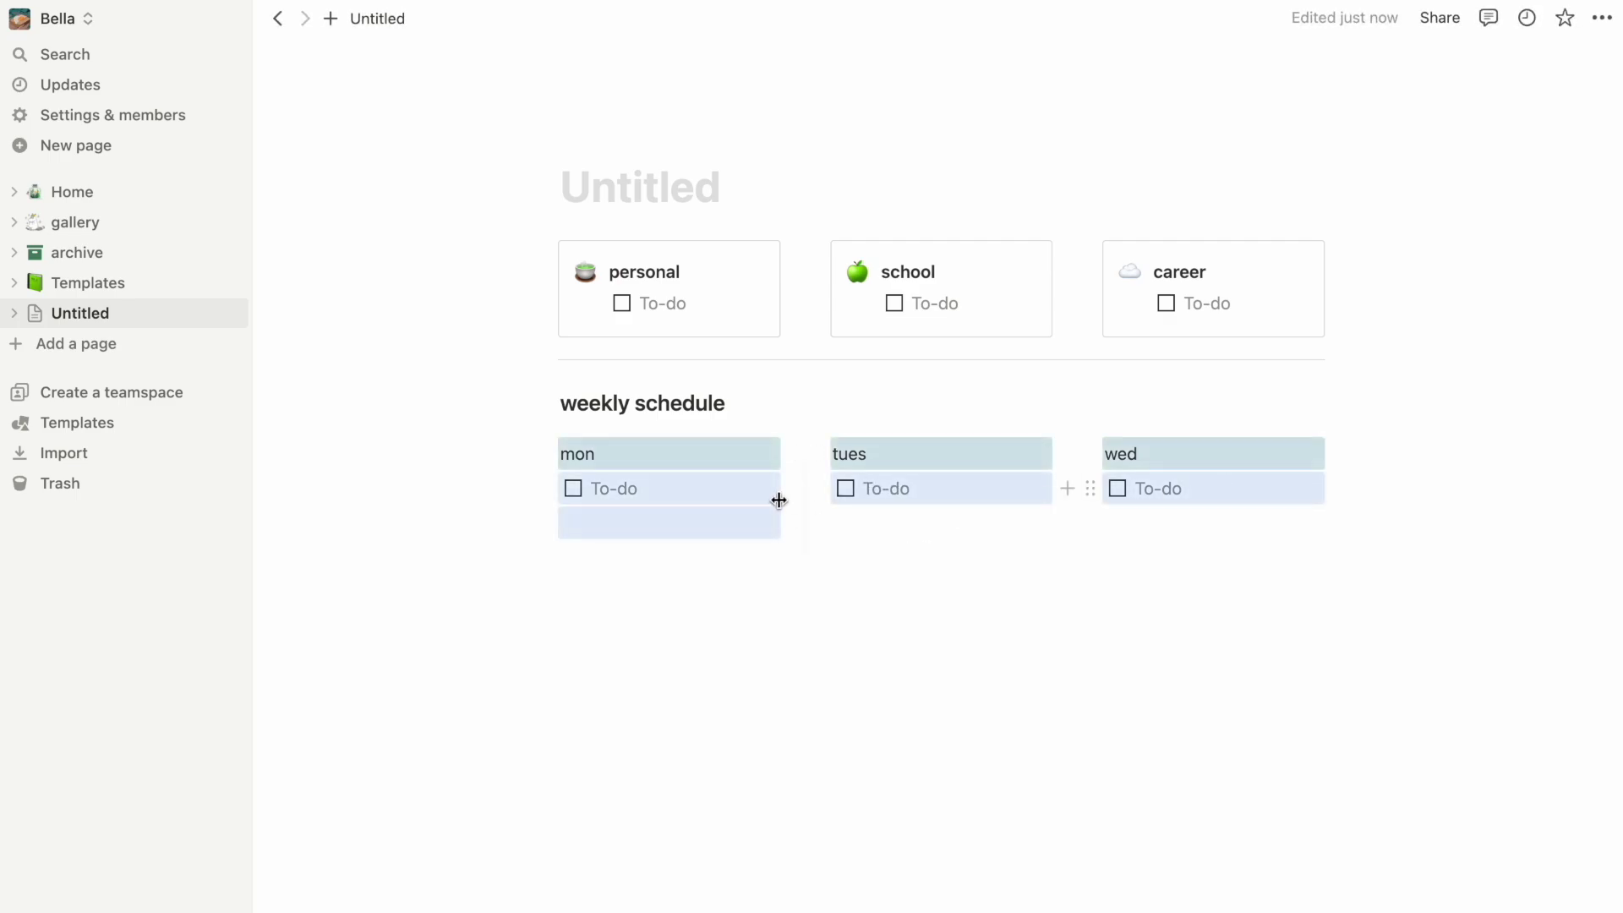
pyautogui.click(731, 525)
pyautogui.hotkey('ctrl', 'v')
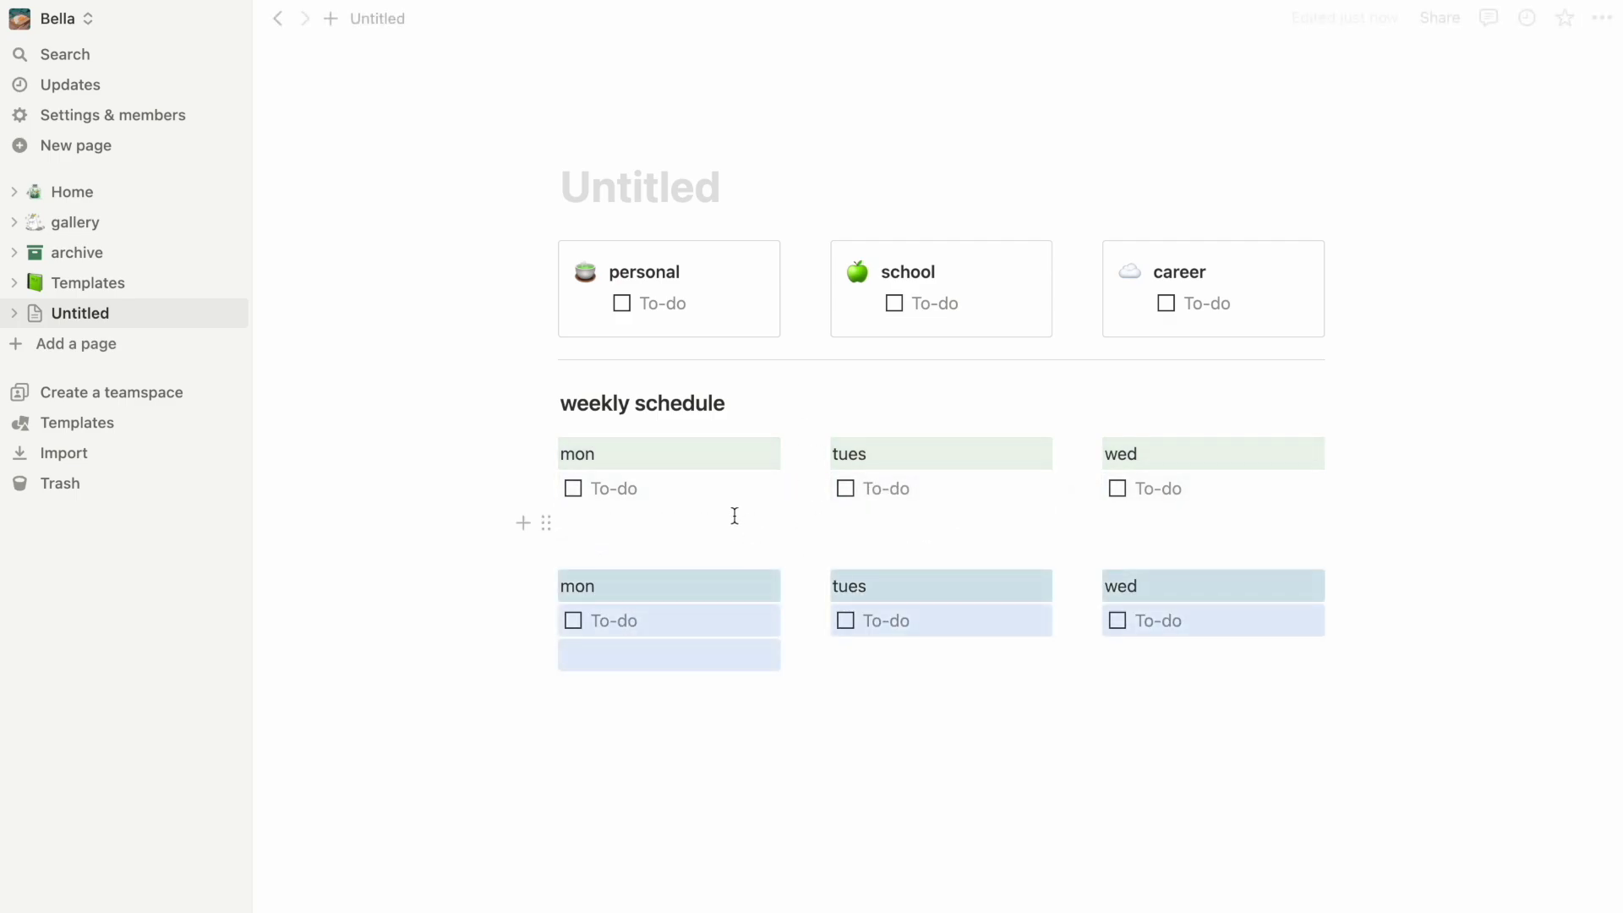
pyautogui.press('BackSpace')
pyautogui.doubleClick(577, 584)
pyautogui.write('thurs')
pyautogui.doubleClick(849, 585)
pyautogui.write('fri')
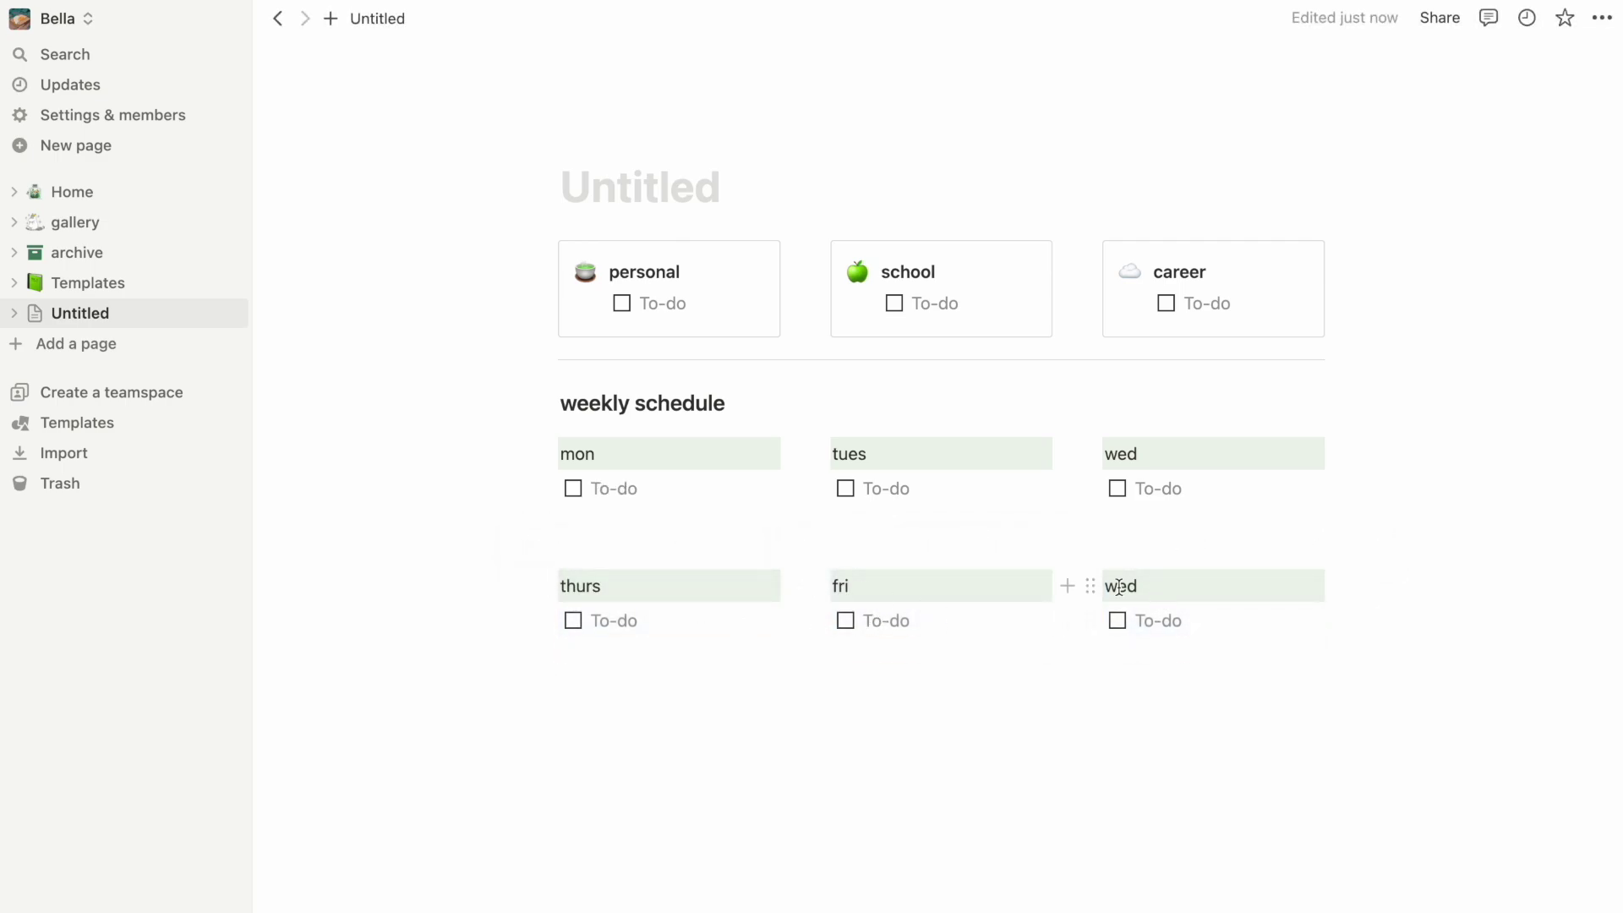
pyautogui.doubleClick(1121, 586)
pyautogui.write('weekend')
pyautogui.click(953, 671)
# Switch the page to the Mono font with Small text and Full width on.
pyautogui.scroll(-1, 955, 673)
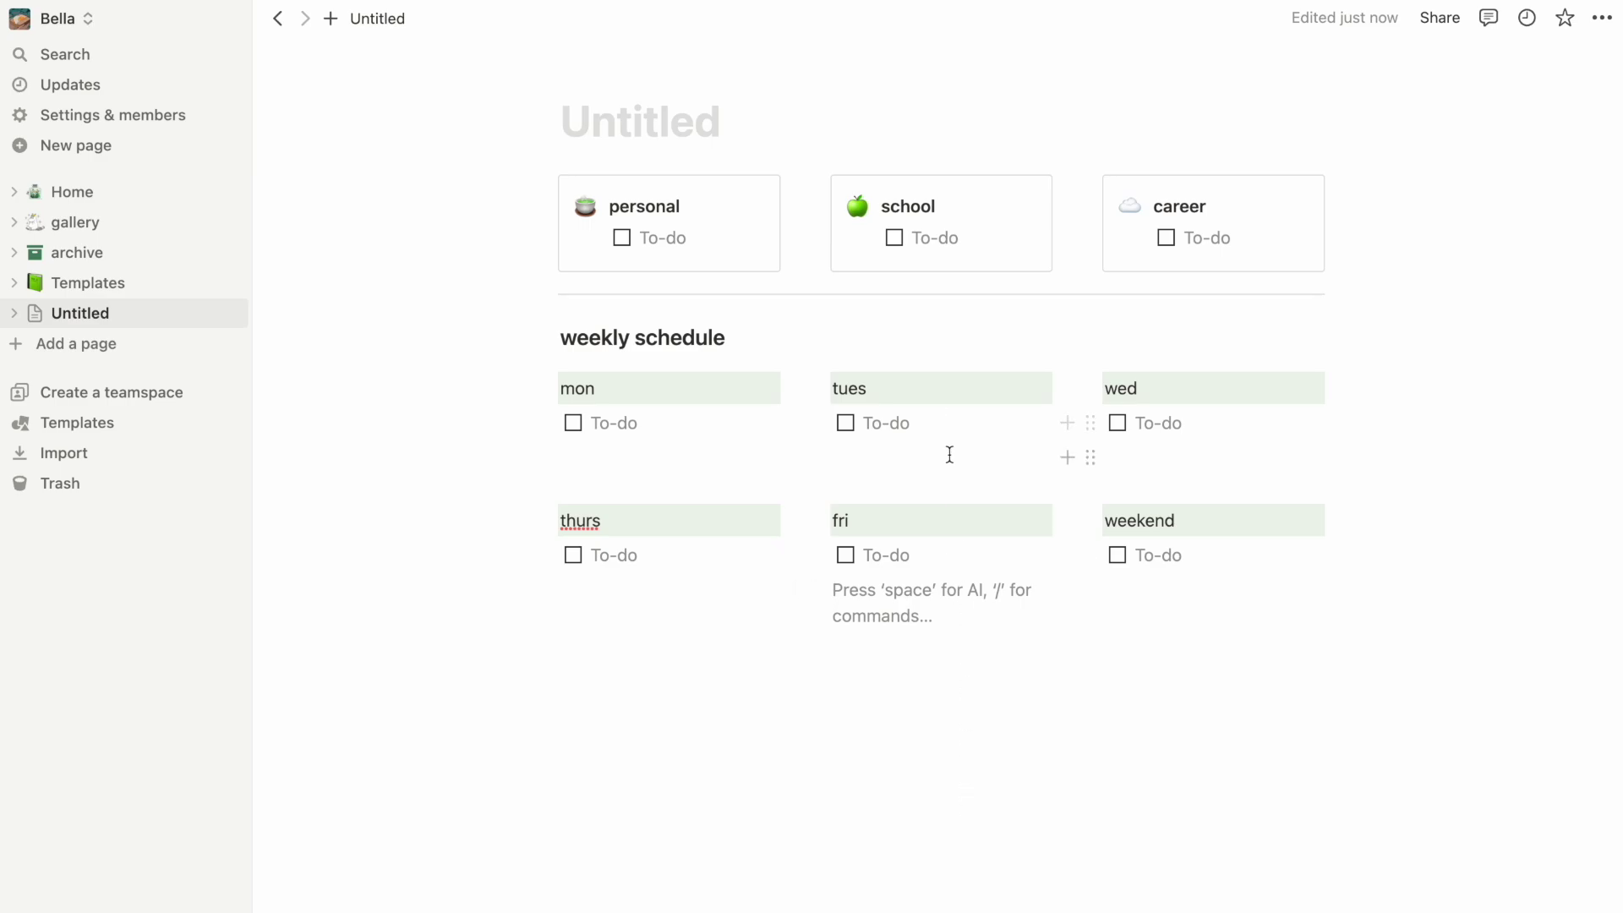
pyautogui.click(1605, 25)
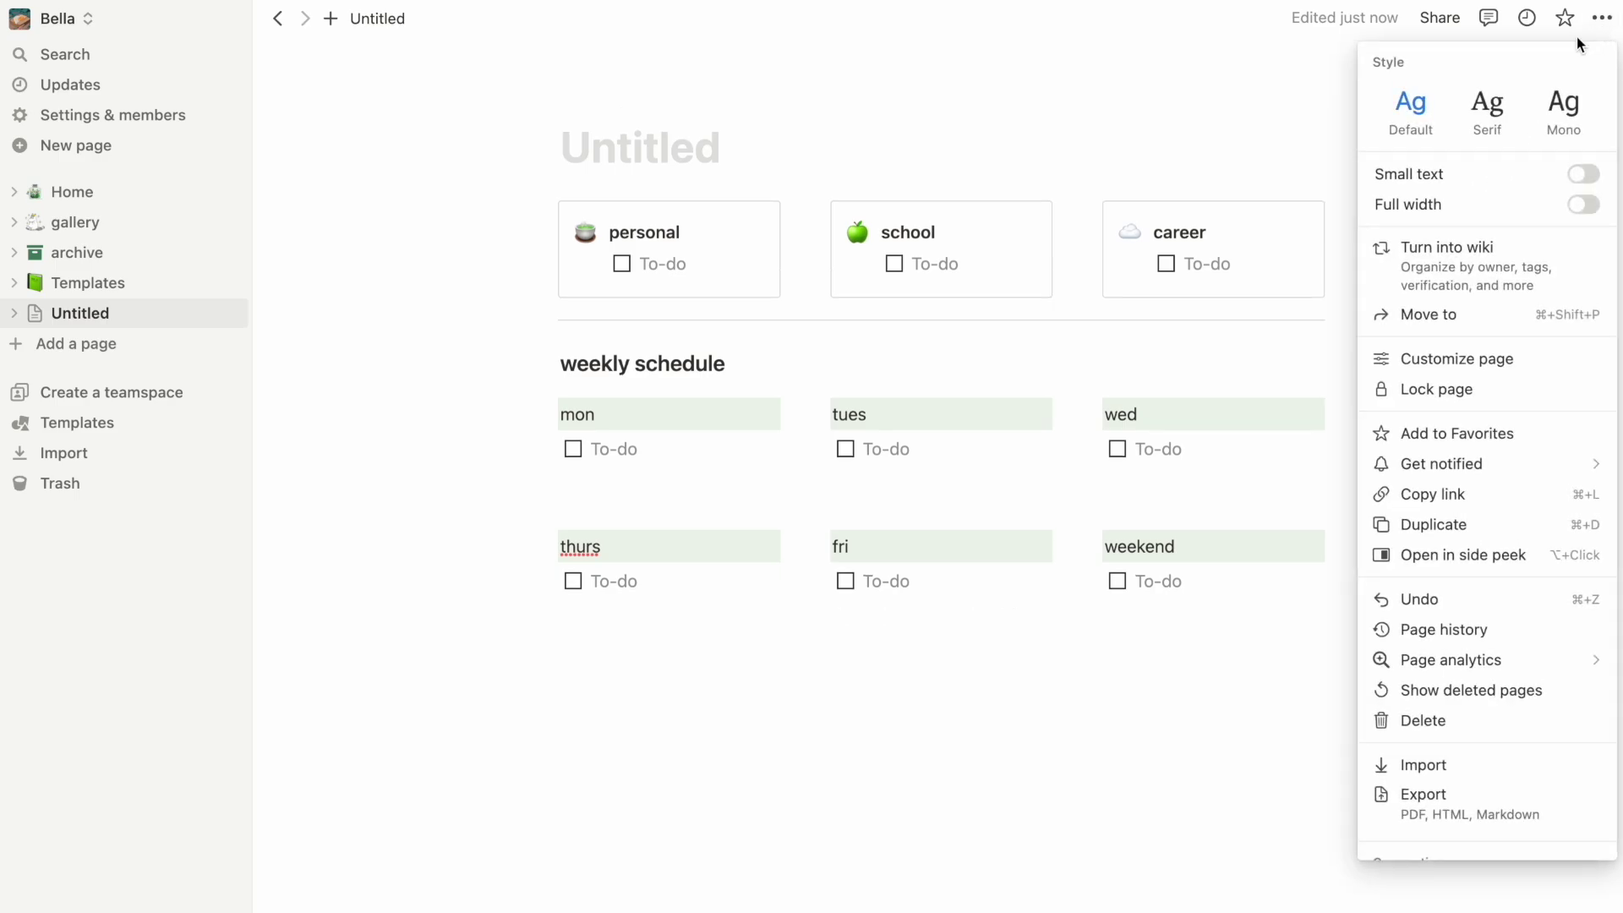
pyautogui.click(1586, 129)
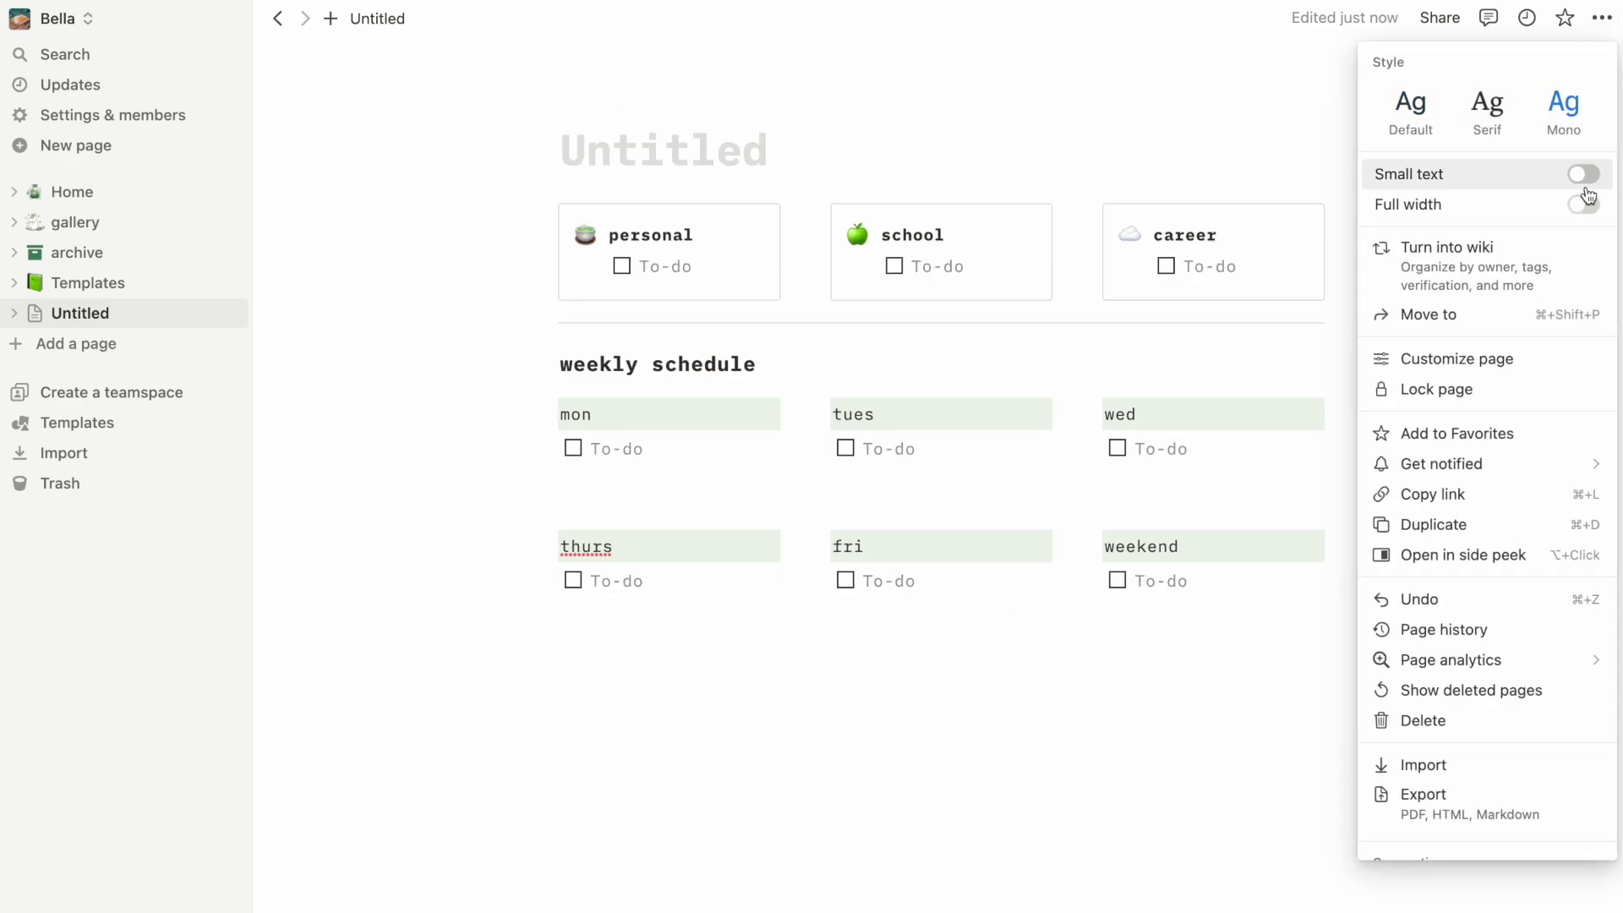
pyautogui.click(1585, 178)
pyautogui.click(1587, 206)
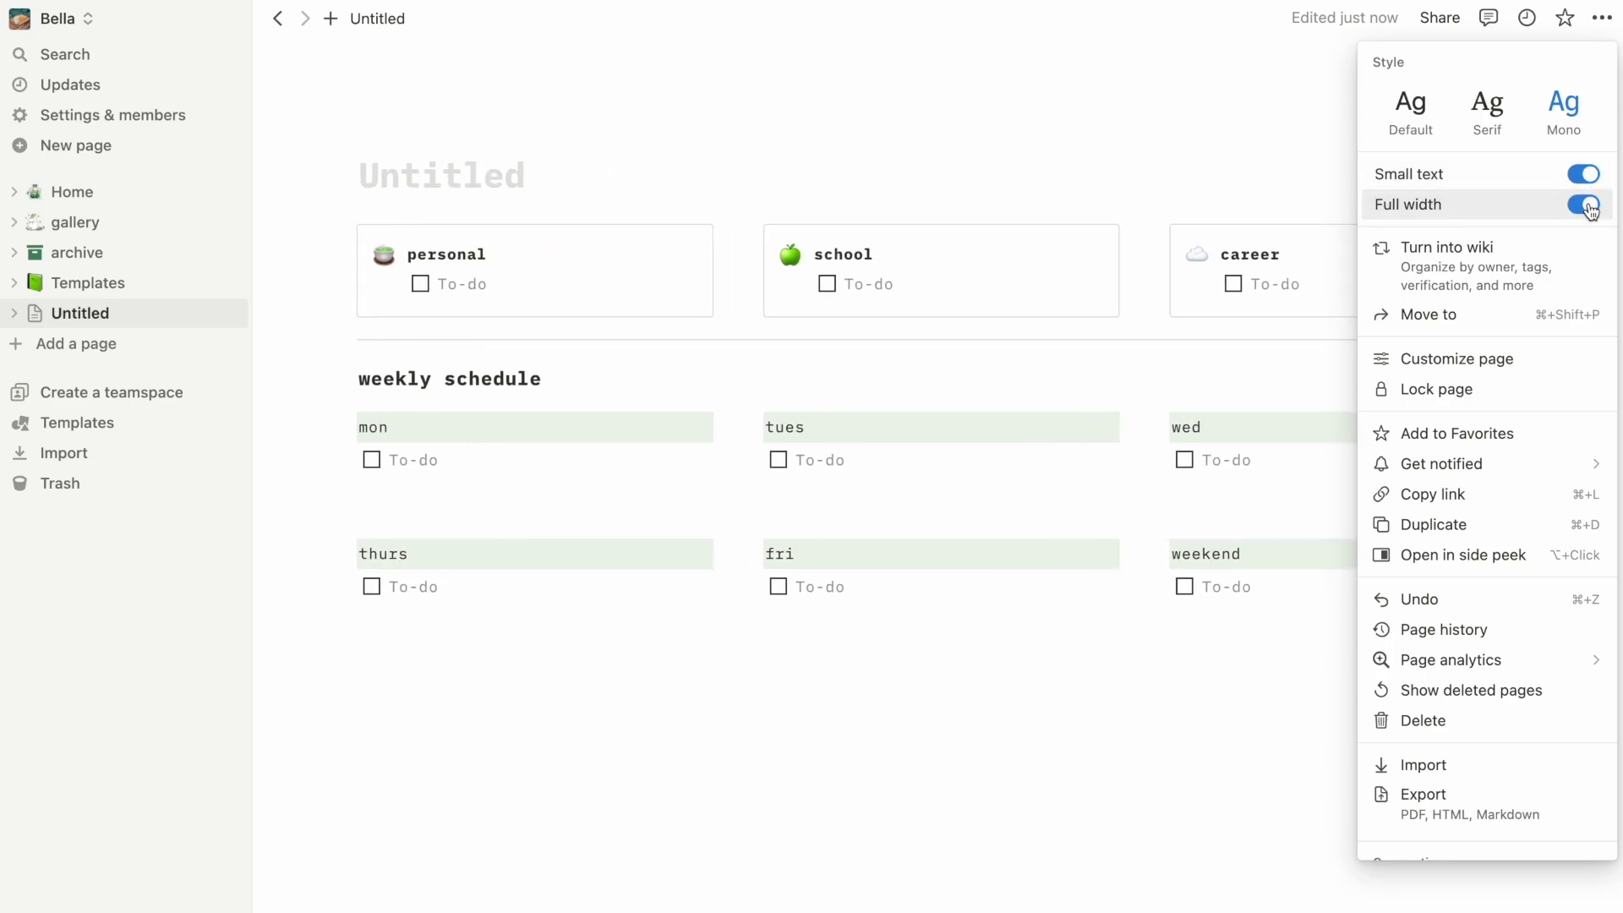
pyautogui.scroll(-3, 1589, 212)
pyautogui.click(1164, 681)
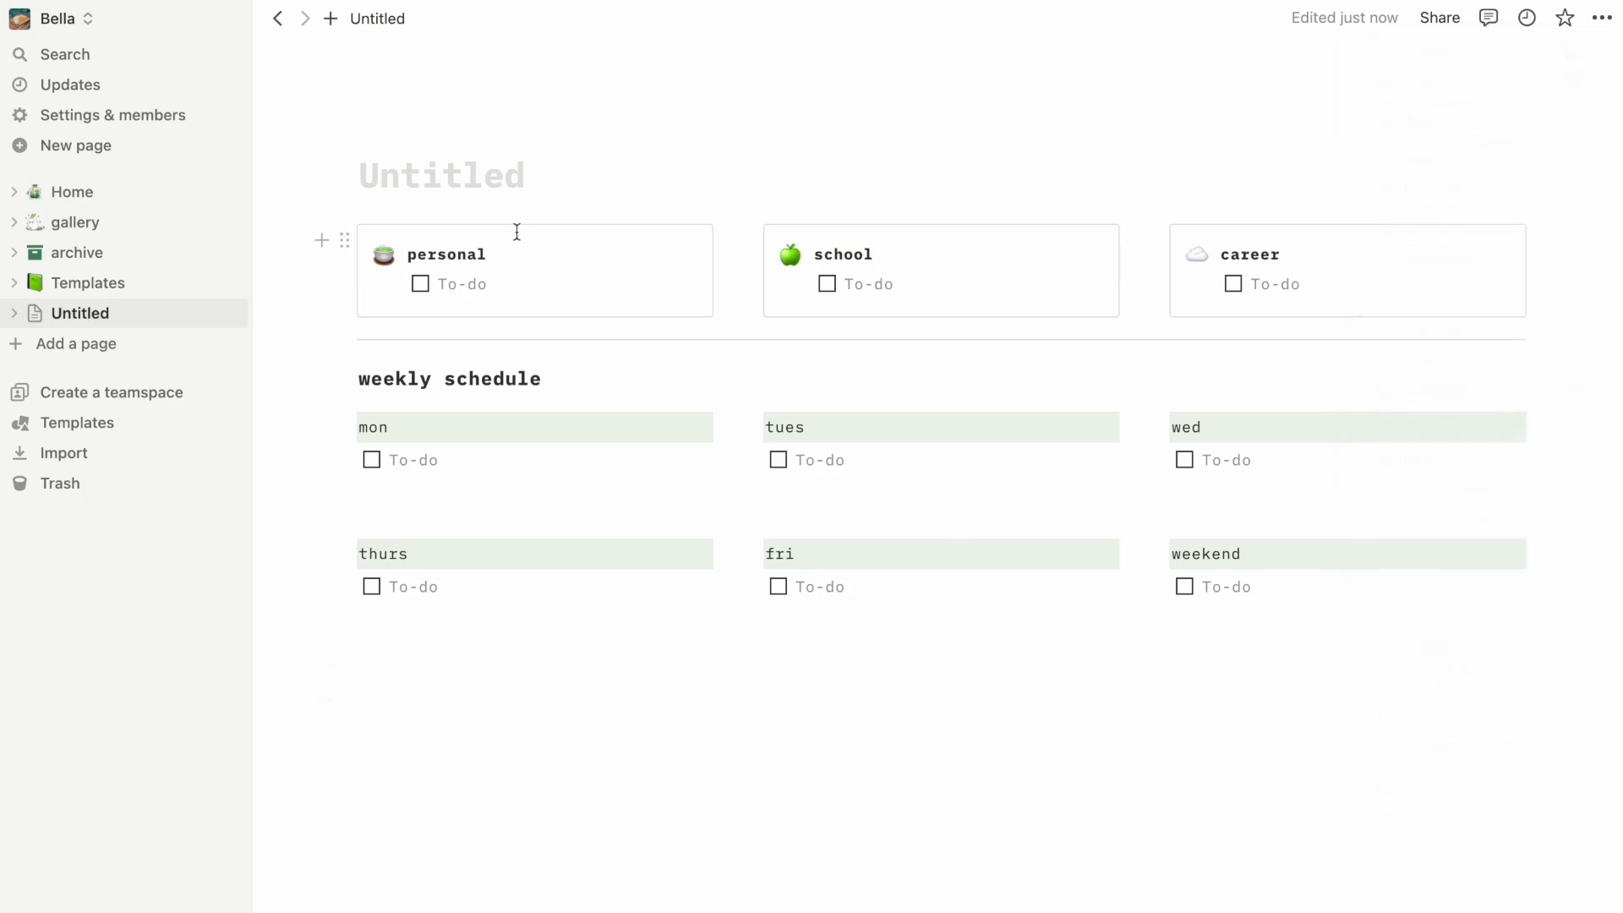
# Title the page 'home' and set a Met Museum sailing-ships painting as its cover.
pyautogui.click(504, 174)
pyautogui.write('home')
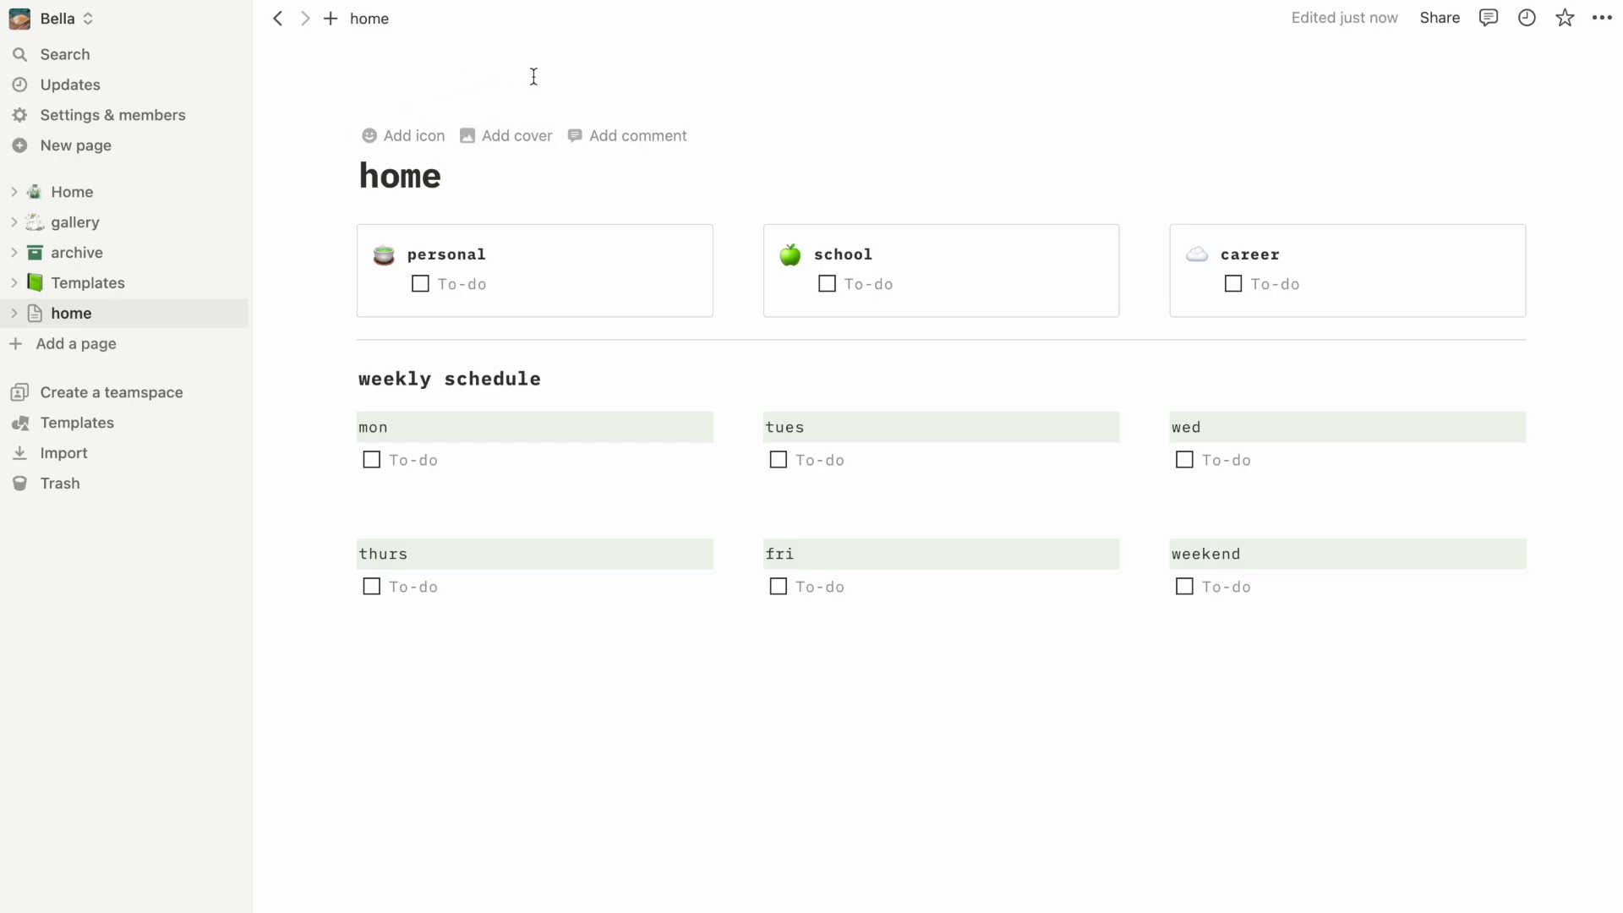
pyautogui.click(502, 137)
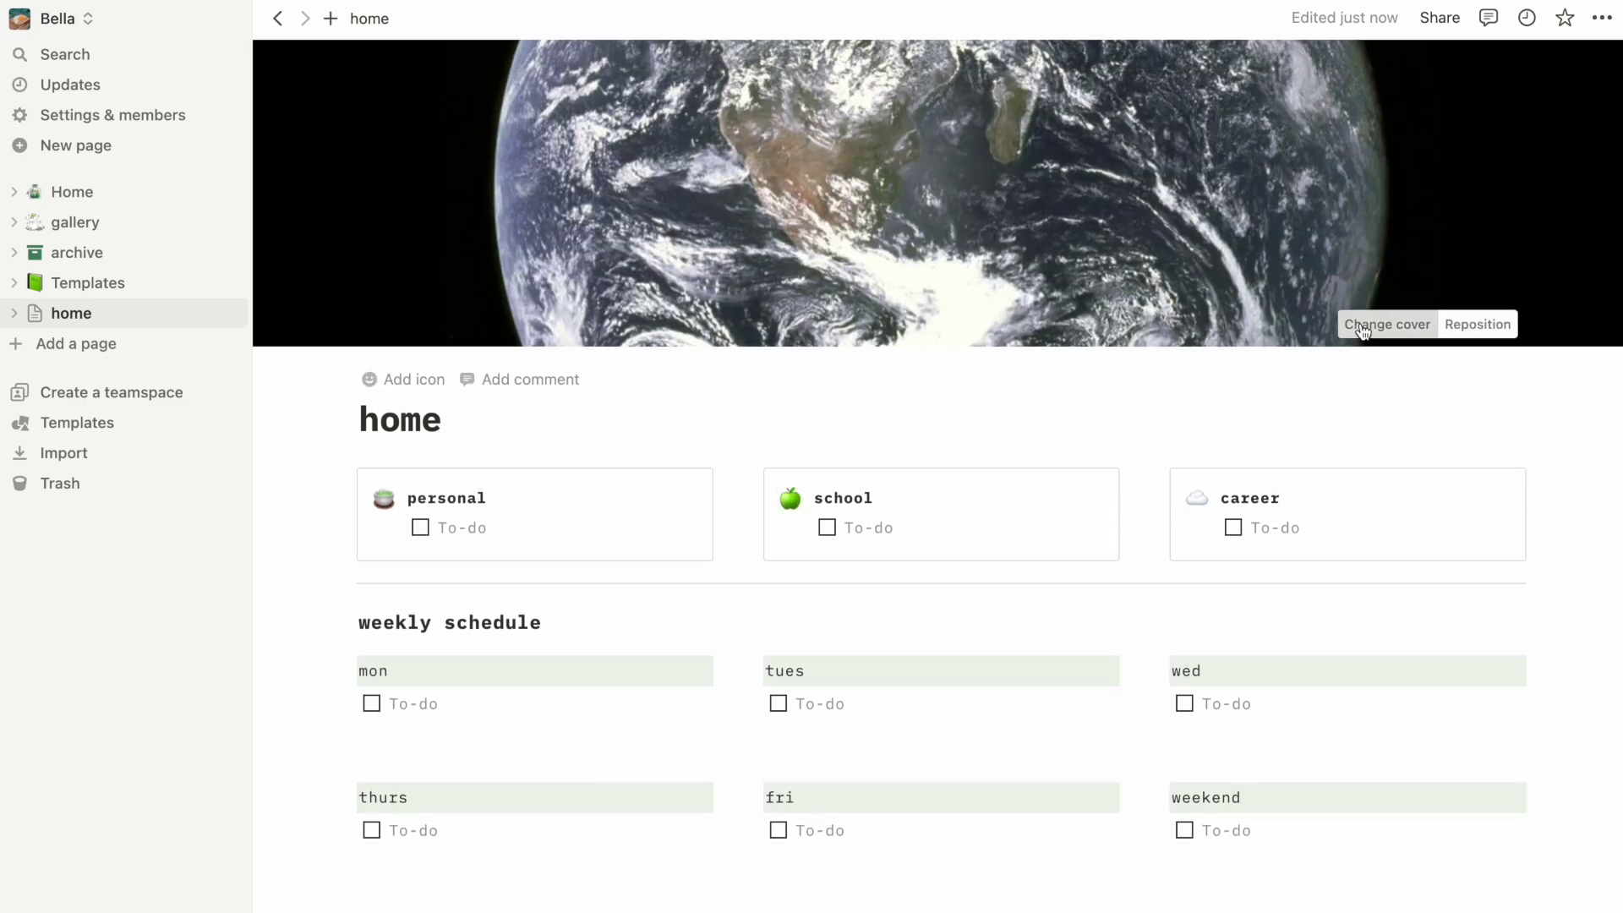
pyautogui.click(1363, 328)
pyautogui.scroll(-5, 1230, 665)
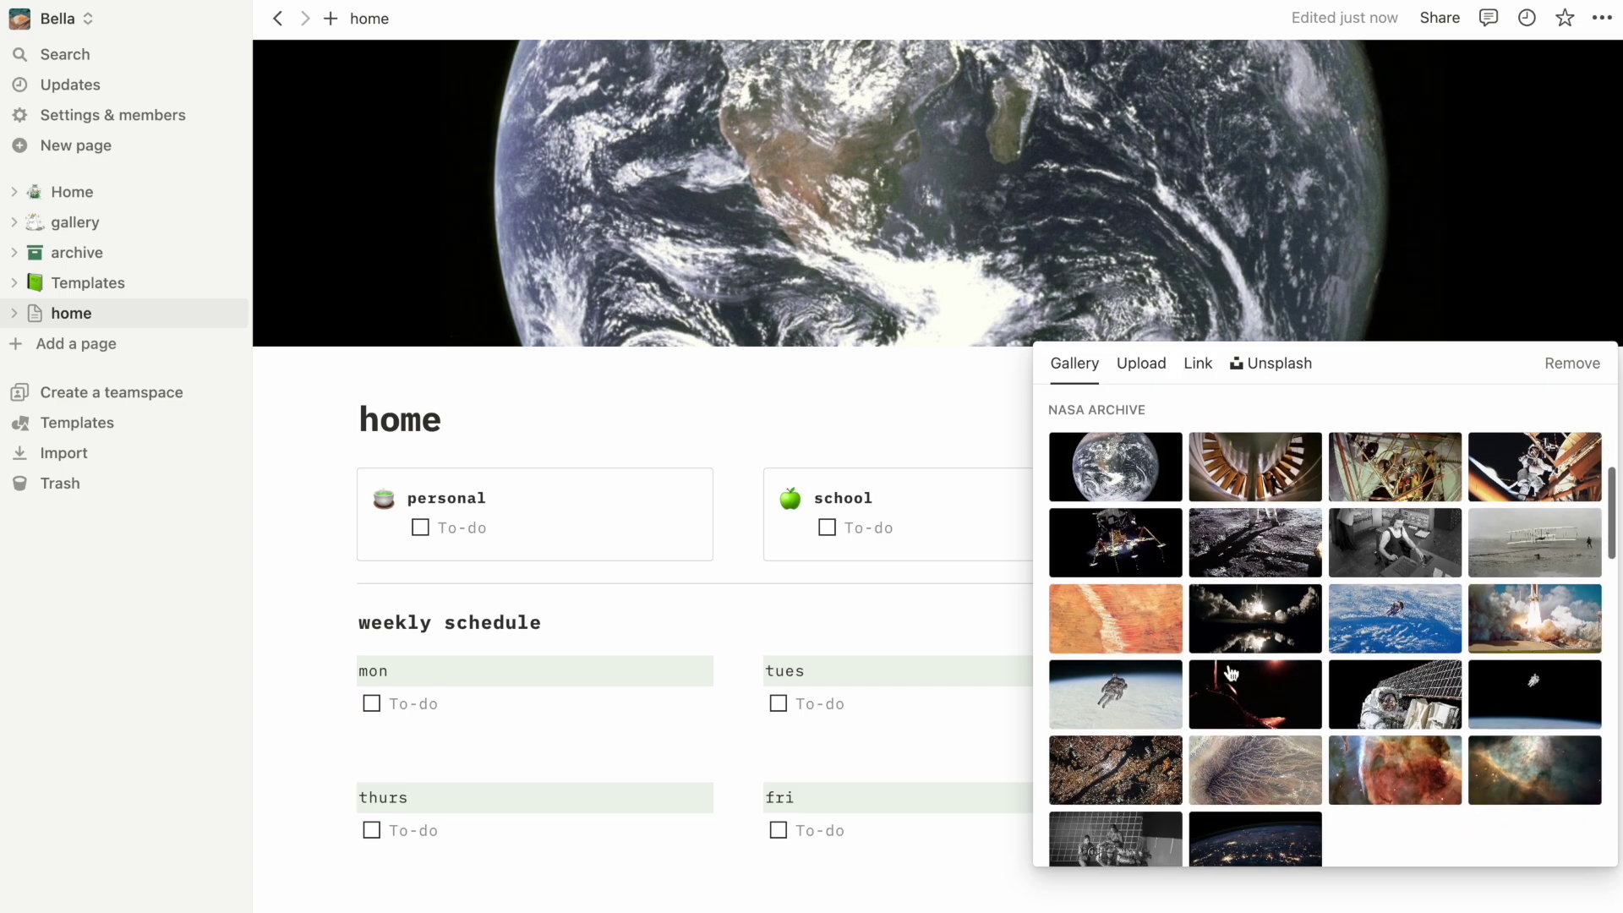
pyautogui.scroll(-10, 1231, 672)
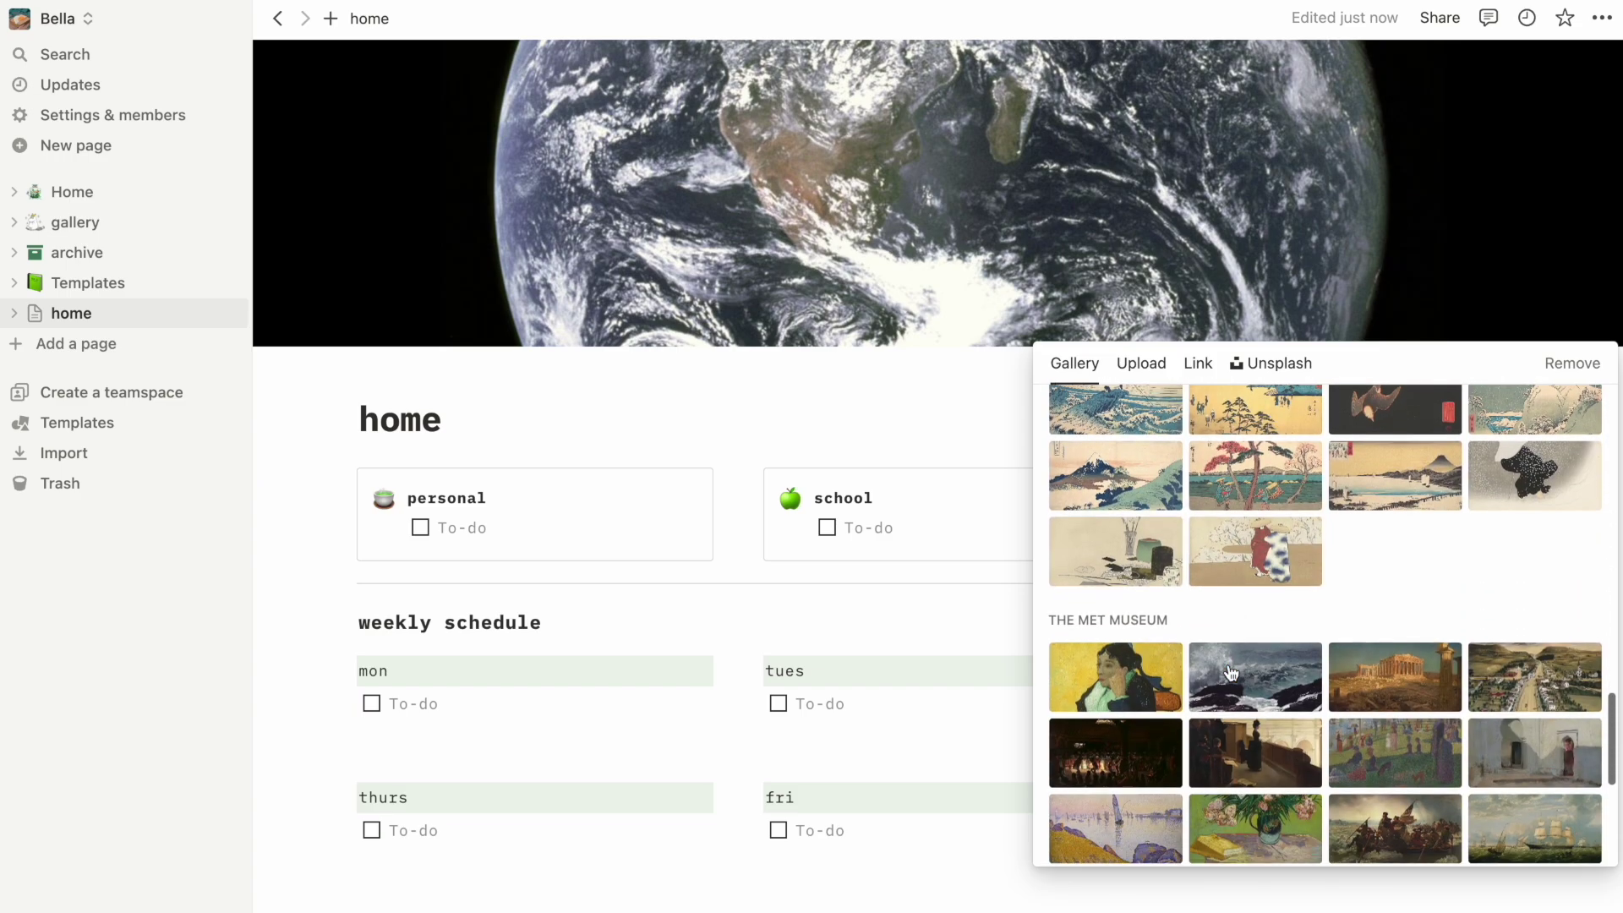
pyautogui.scroll(-5, 1231, 673)
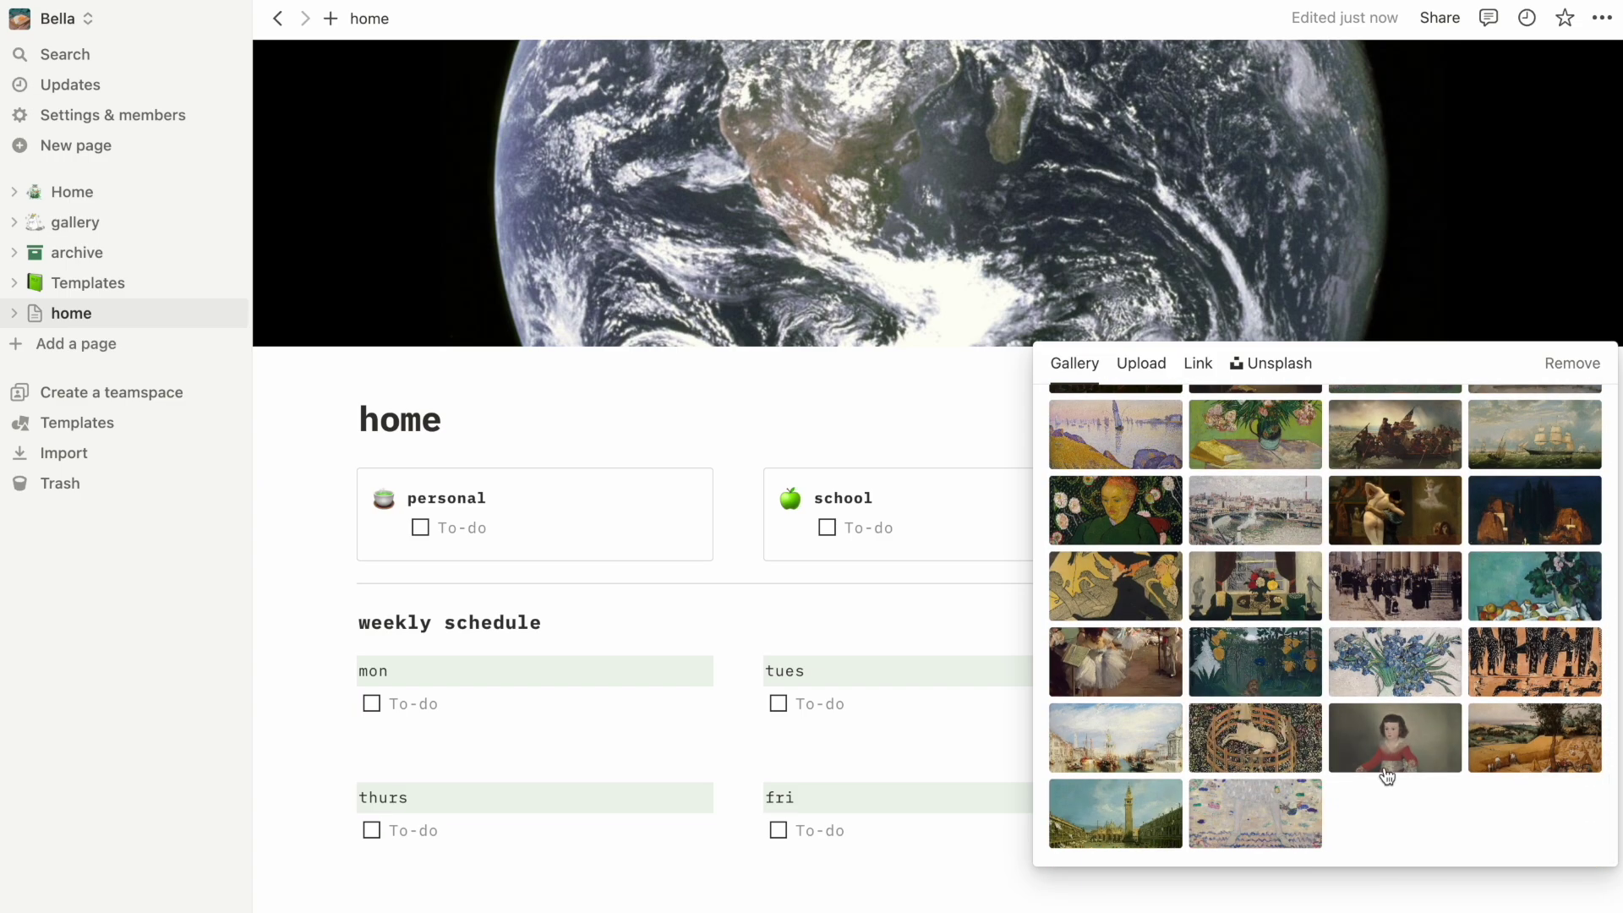
pyautogui.scroll(5, 1290, 824)
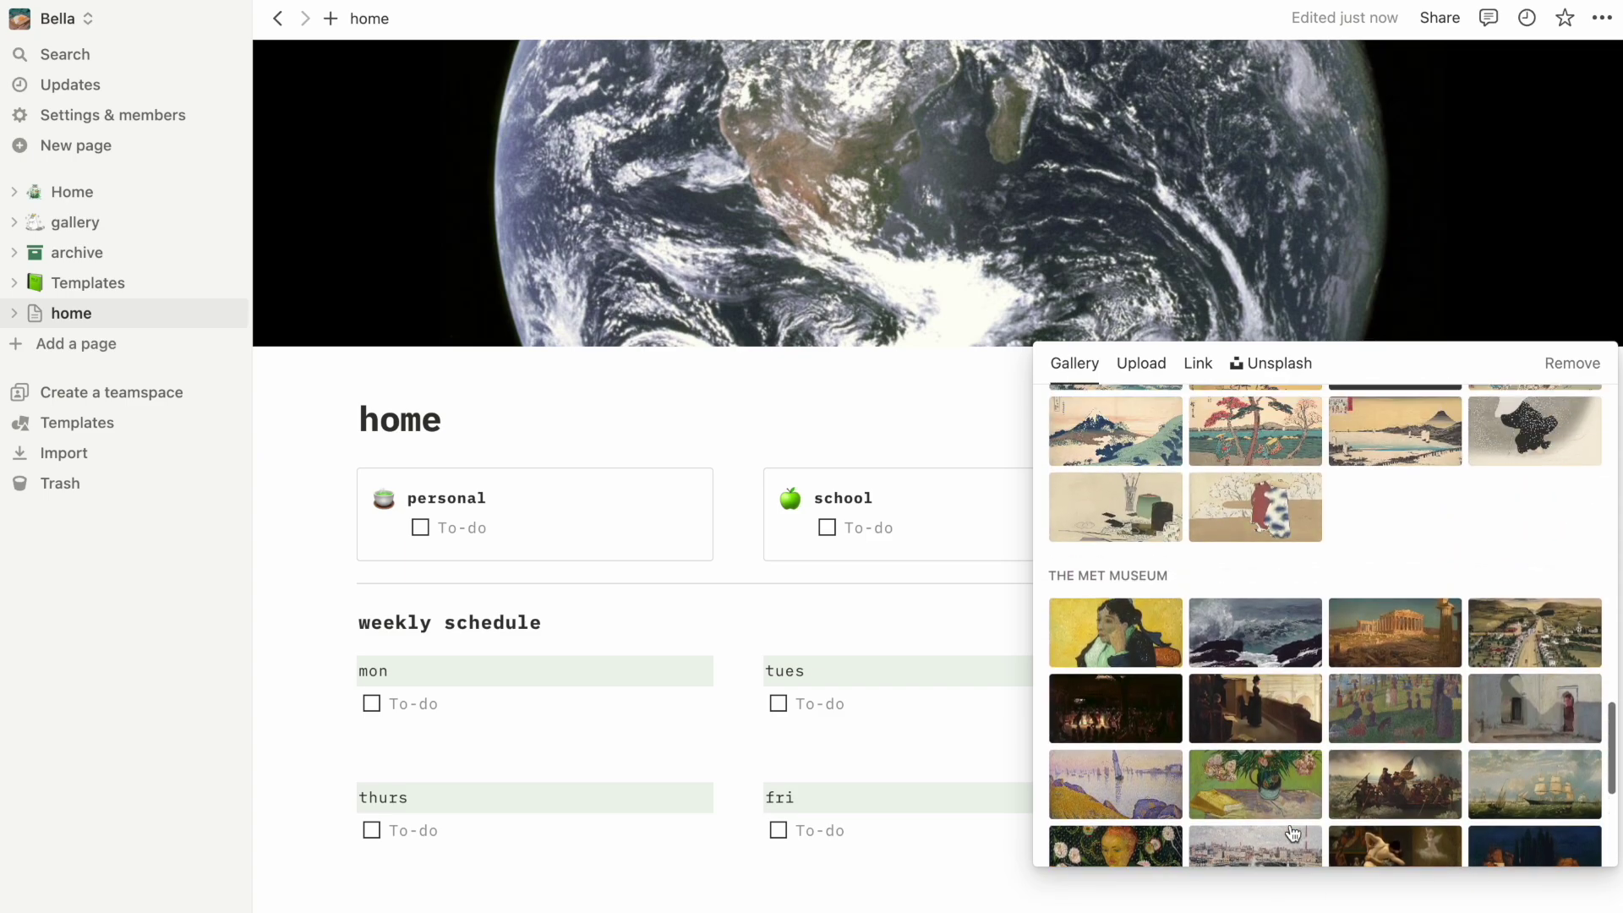
pyautogui.scroll(3, 1292, 833)
pyautogui.scroll(-3, 1292, 833)
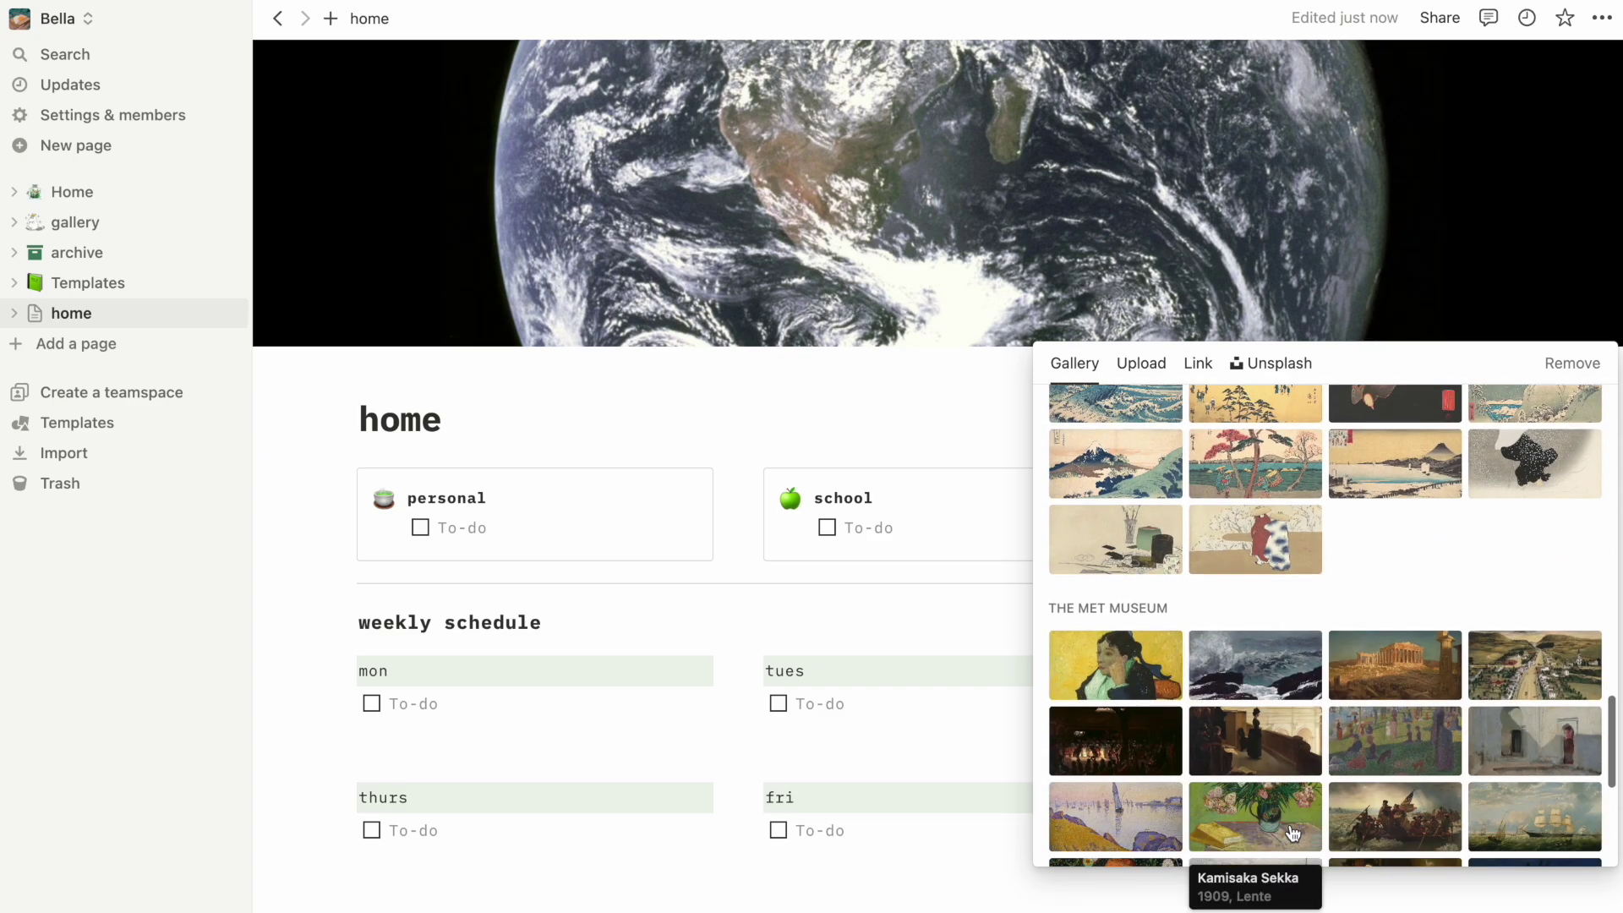
pyautogui.click(1512, 828)
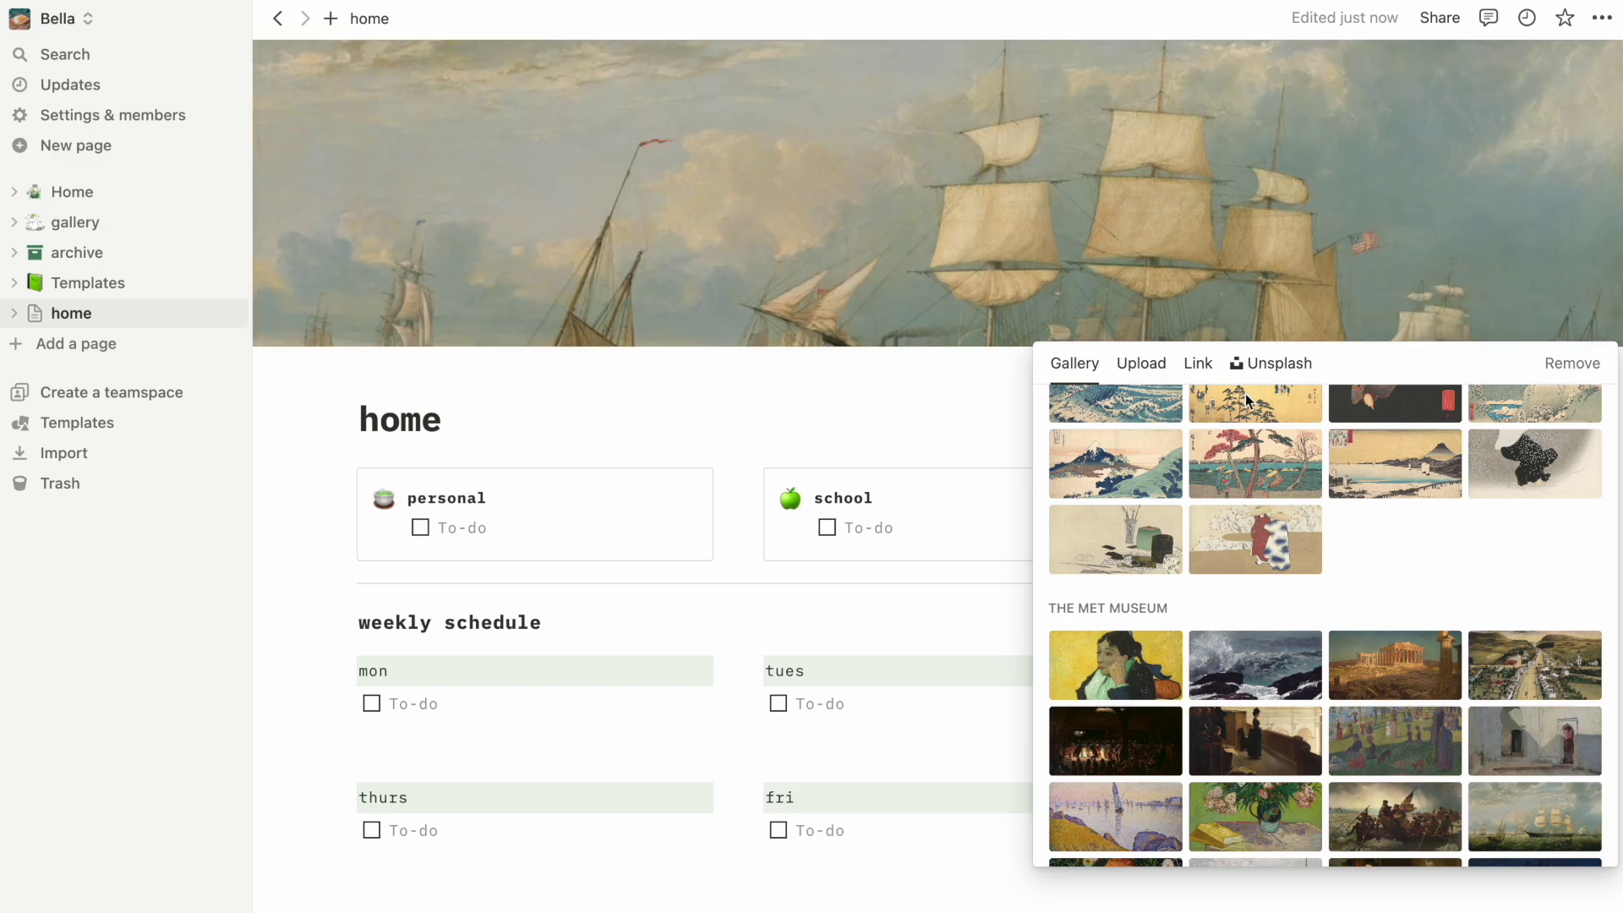
pyautogui.click(1107, 260)
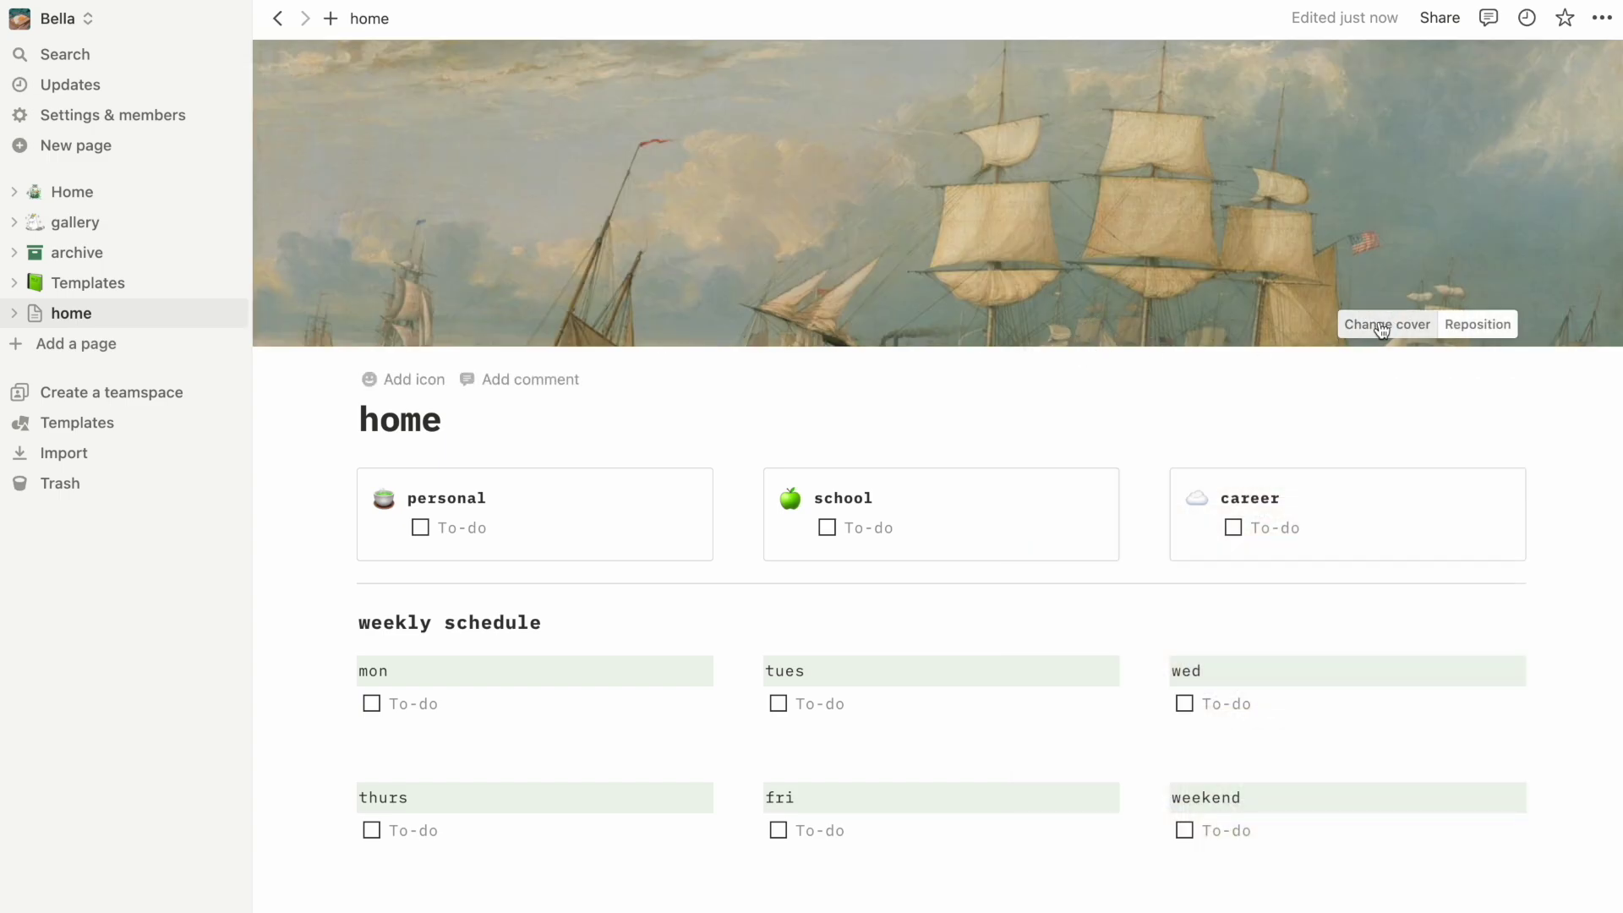
# Shift the page cover so the sky fills it, then browse down the fuzzy green board.
pyautogui.click(1470, 324)
pyautogui.moveTo(1397, 185); pyautogui.dragTo(1399, 584)
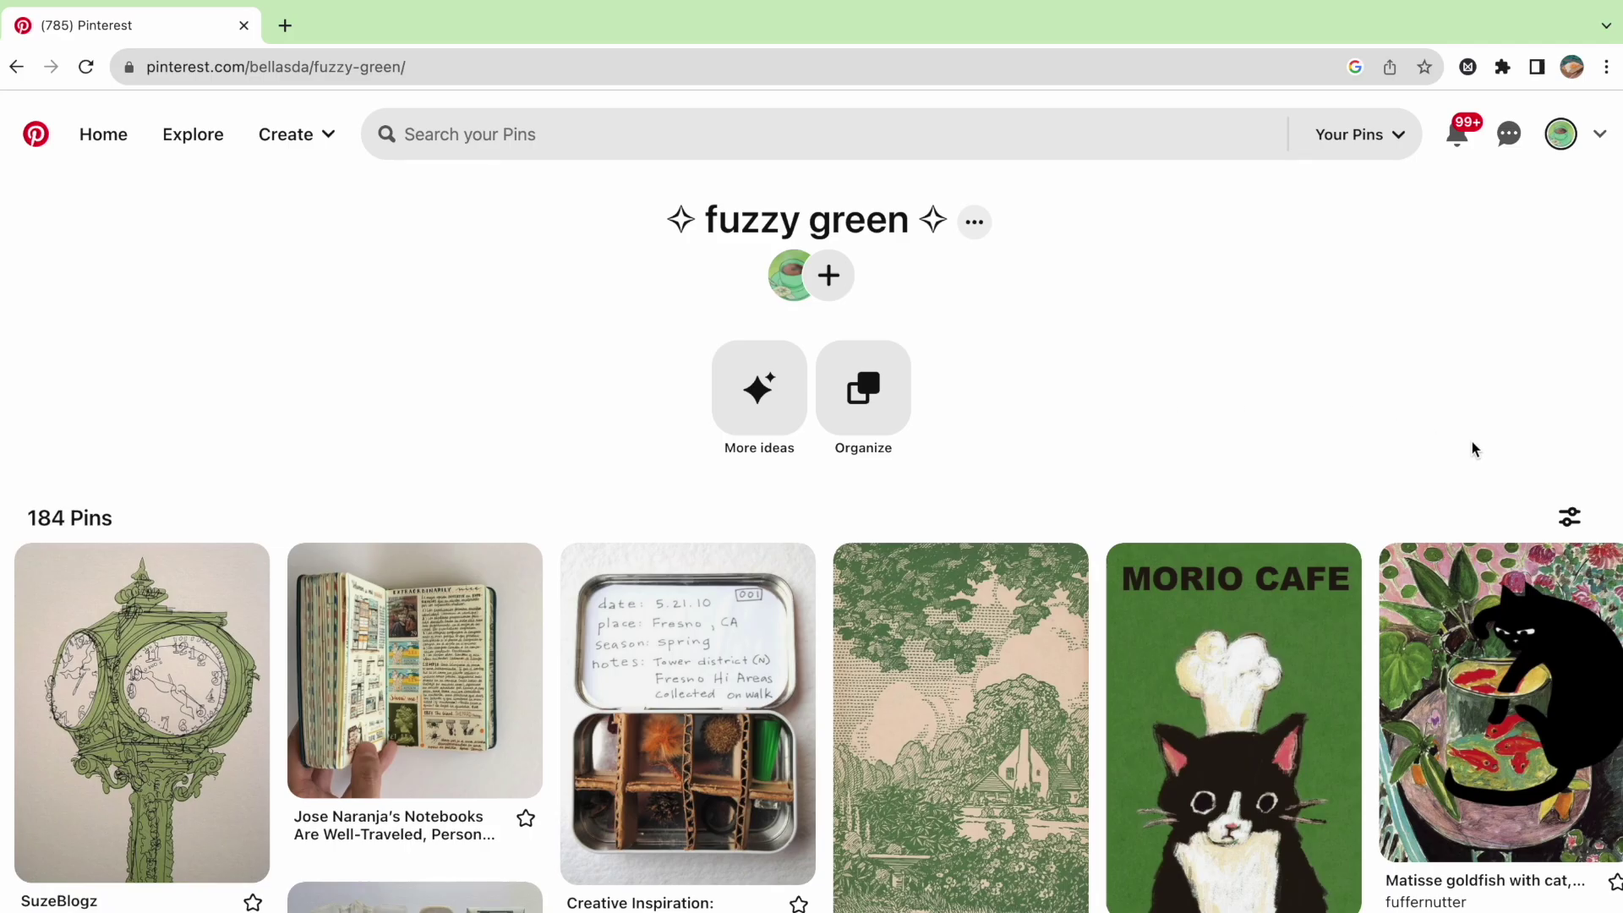
pyautogui.scroll(-7, 1485, 452)
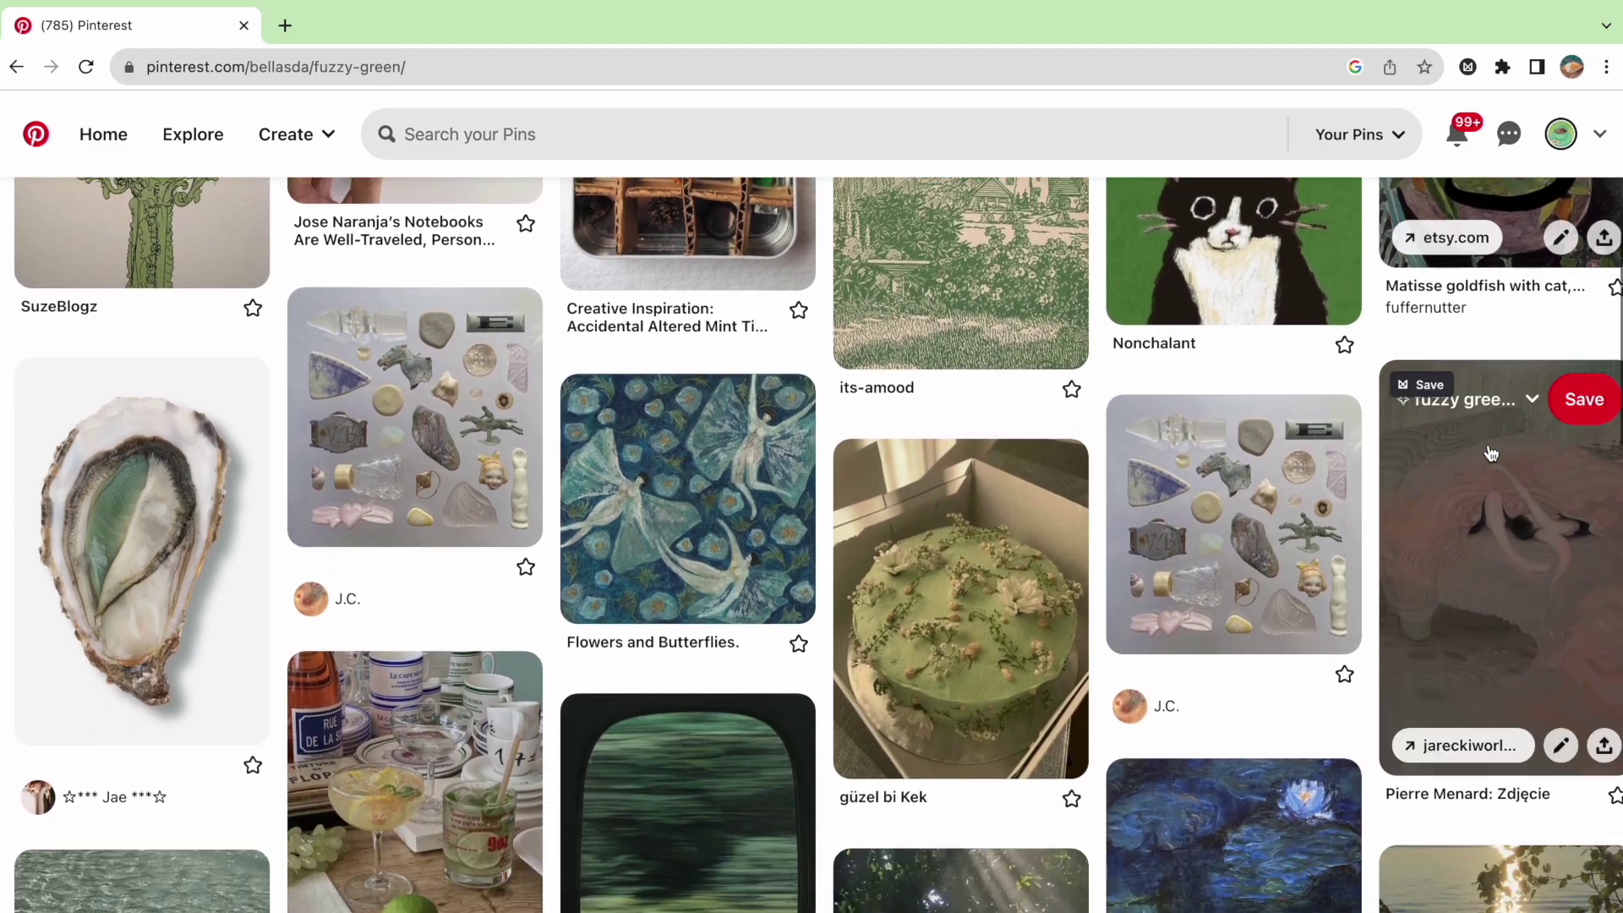
pyautogui.scroll(-9, 1491, 454)
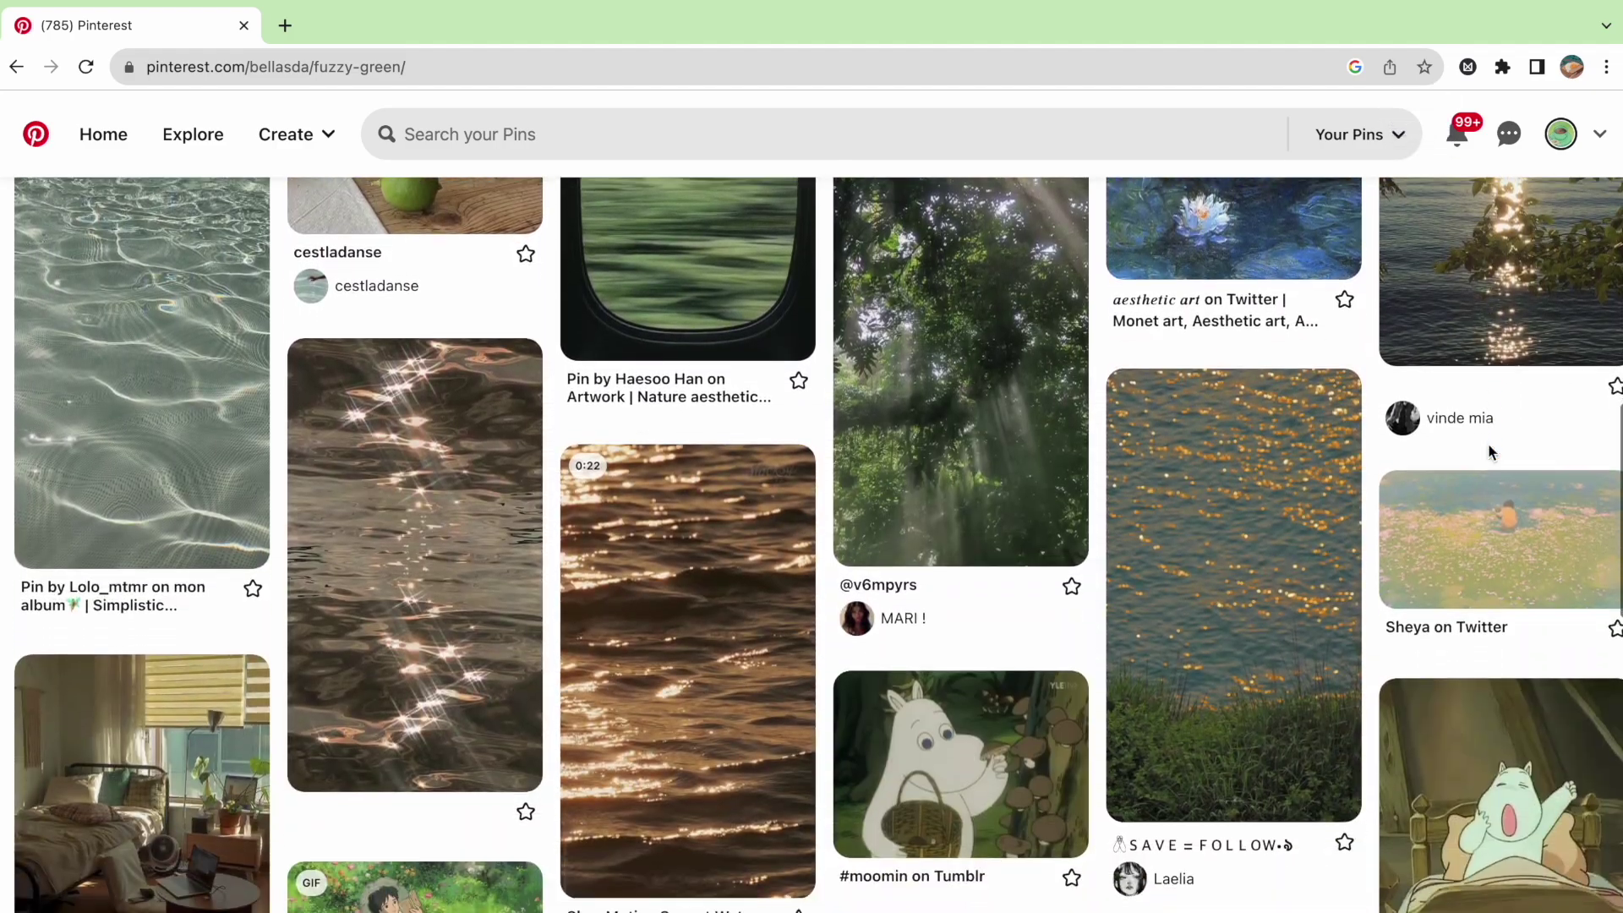
pyautogui.scroll(-8, 1490, 454)
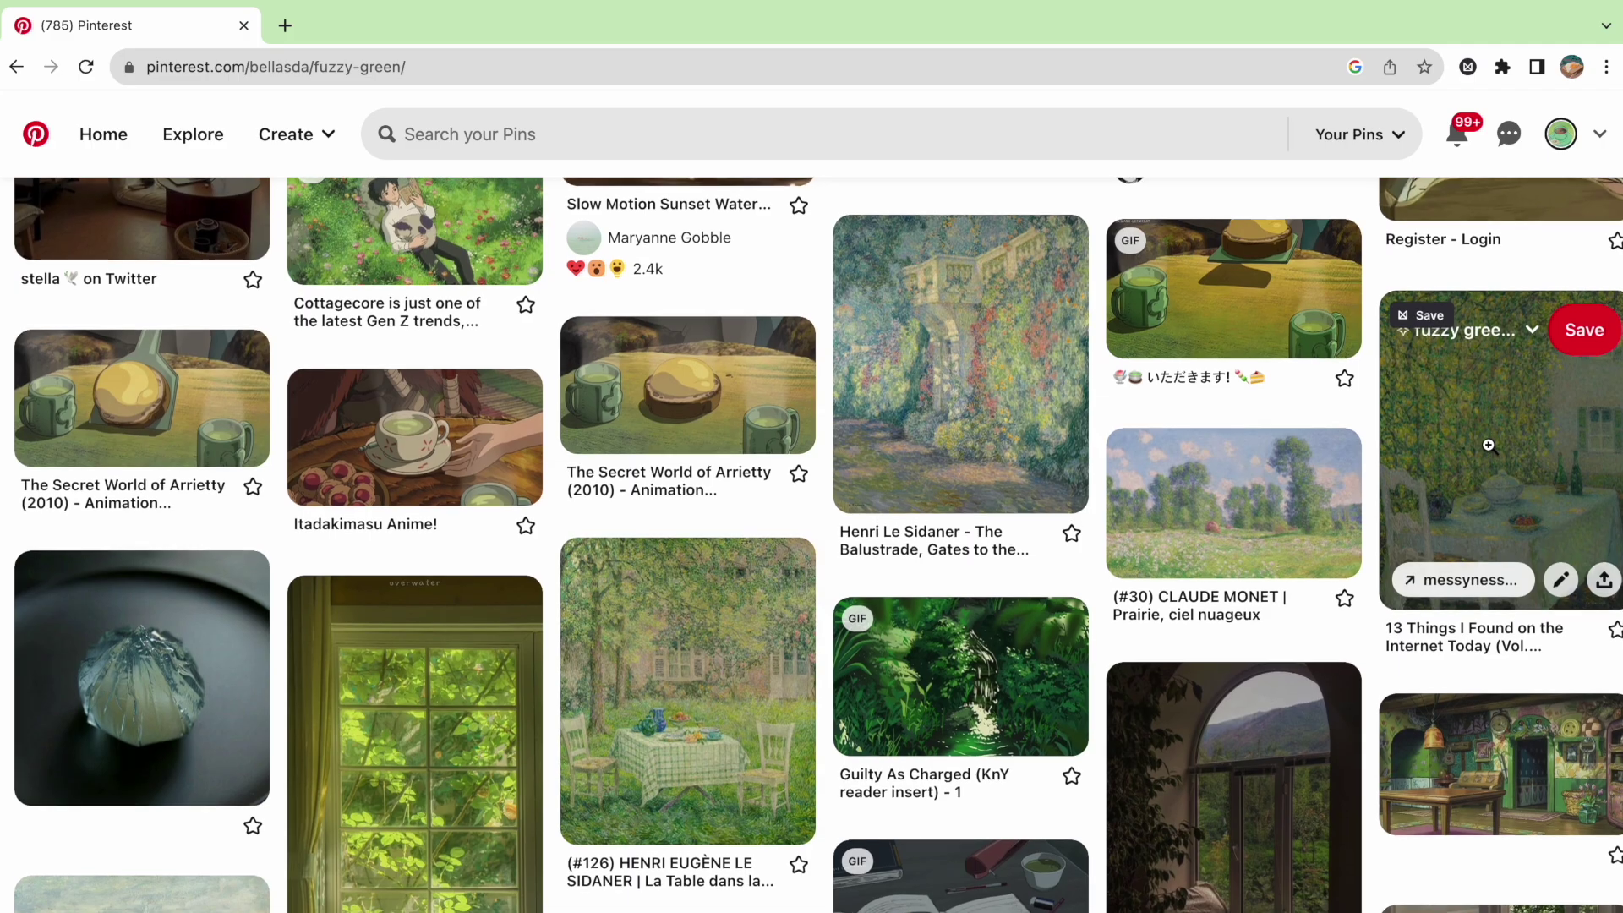
pyautogui.scroll(-3, 1488, 446)
pyautogui.scroll(-3, 1488, 443)
pyautogui.scroll(-5, 735, 686)
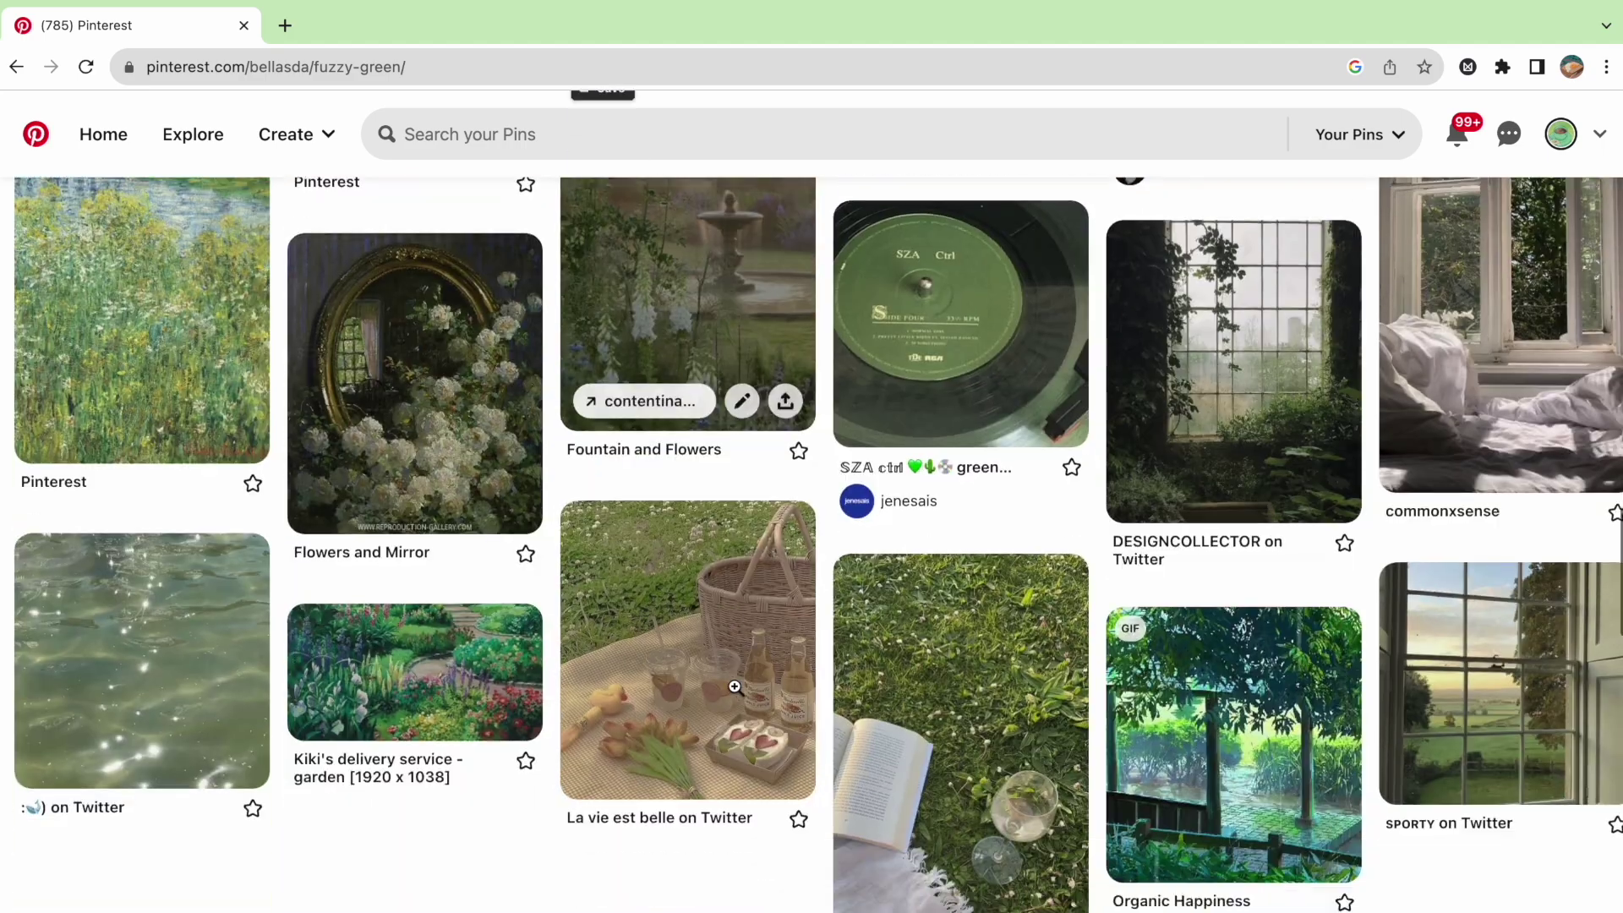
pyautogui.scroll(-3, 738, 695)
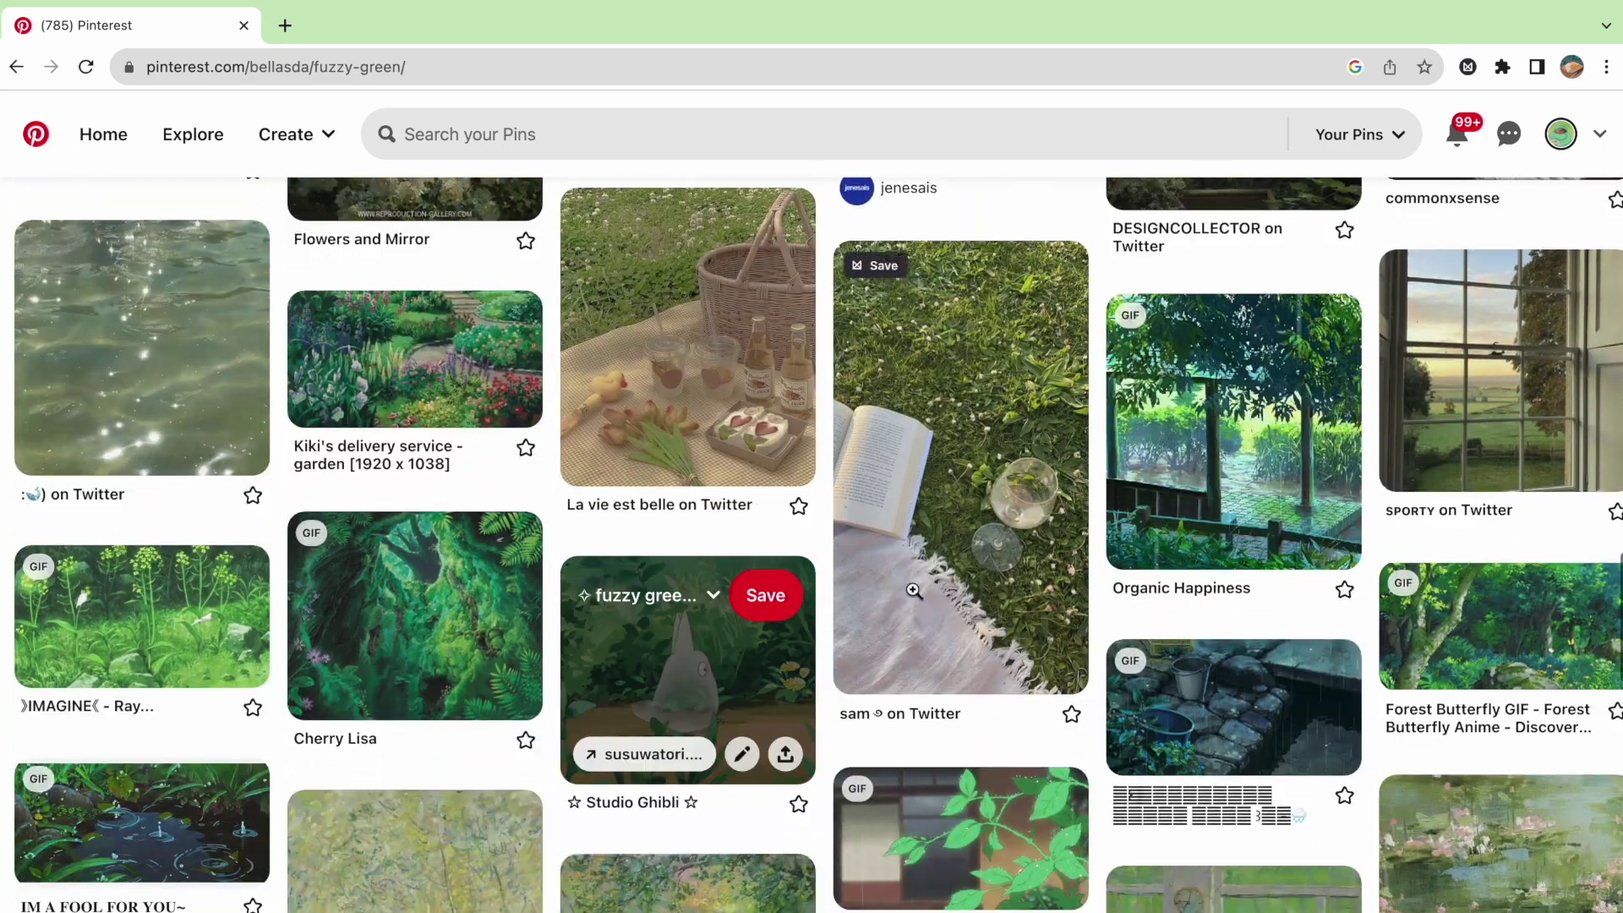
pyautogui.scroll(-1, 969, 572)
pyautogui.scroll(-3, 972, 577)
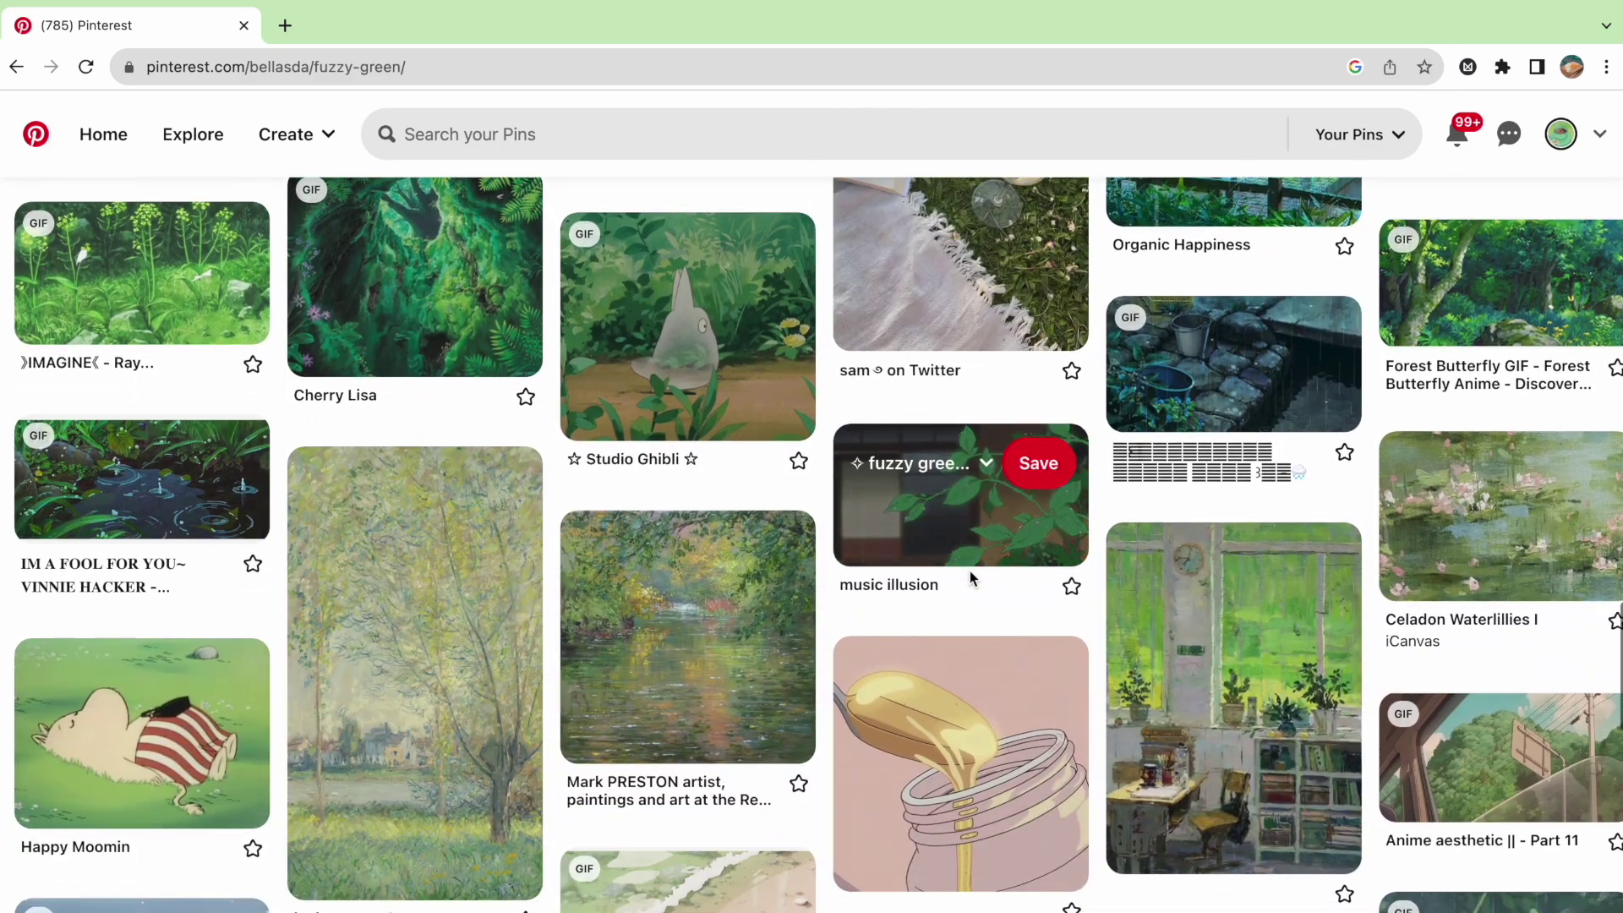
# Open the 'sam on Twitter' pin of a book on grass and bring up its image menu.
pyautogui.scroll(1, 985, 391)
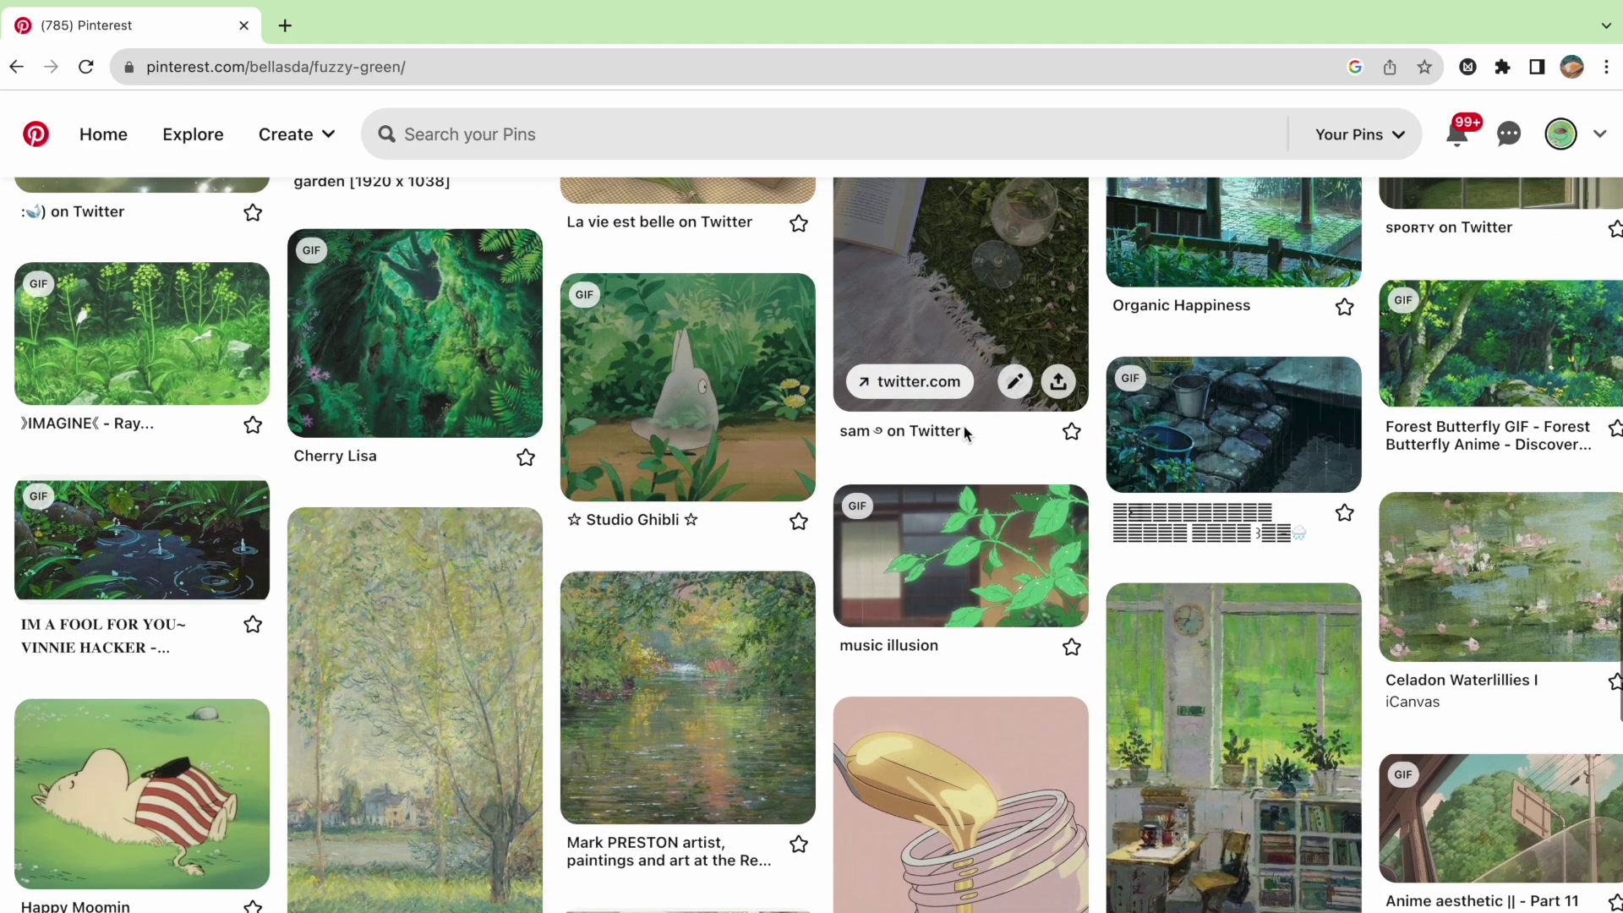
pyautogui.scroll(2, 967, 435)
pyautogui.scroll(2, 967, 436)
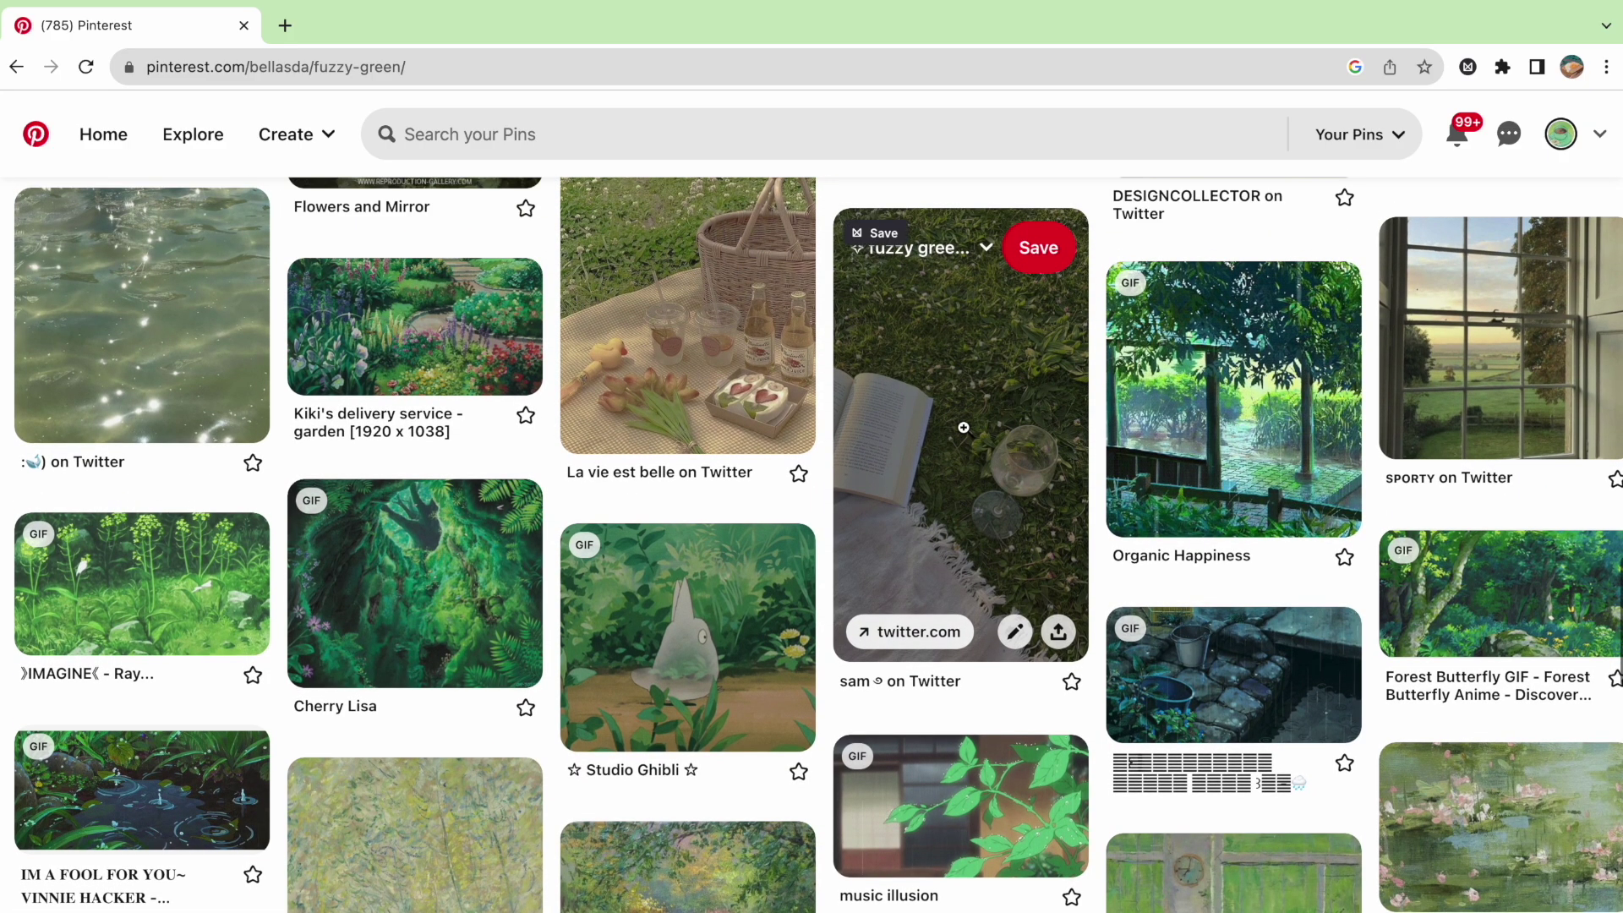
pyautogui.click(1042, 481)
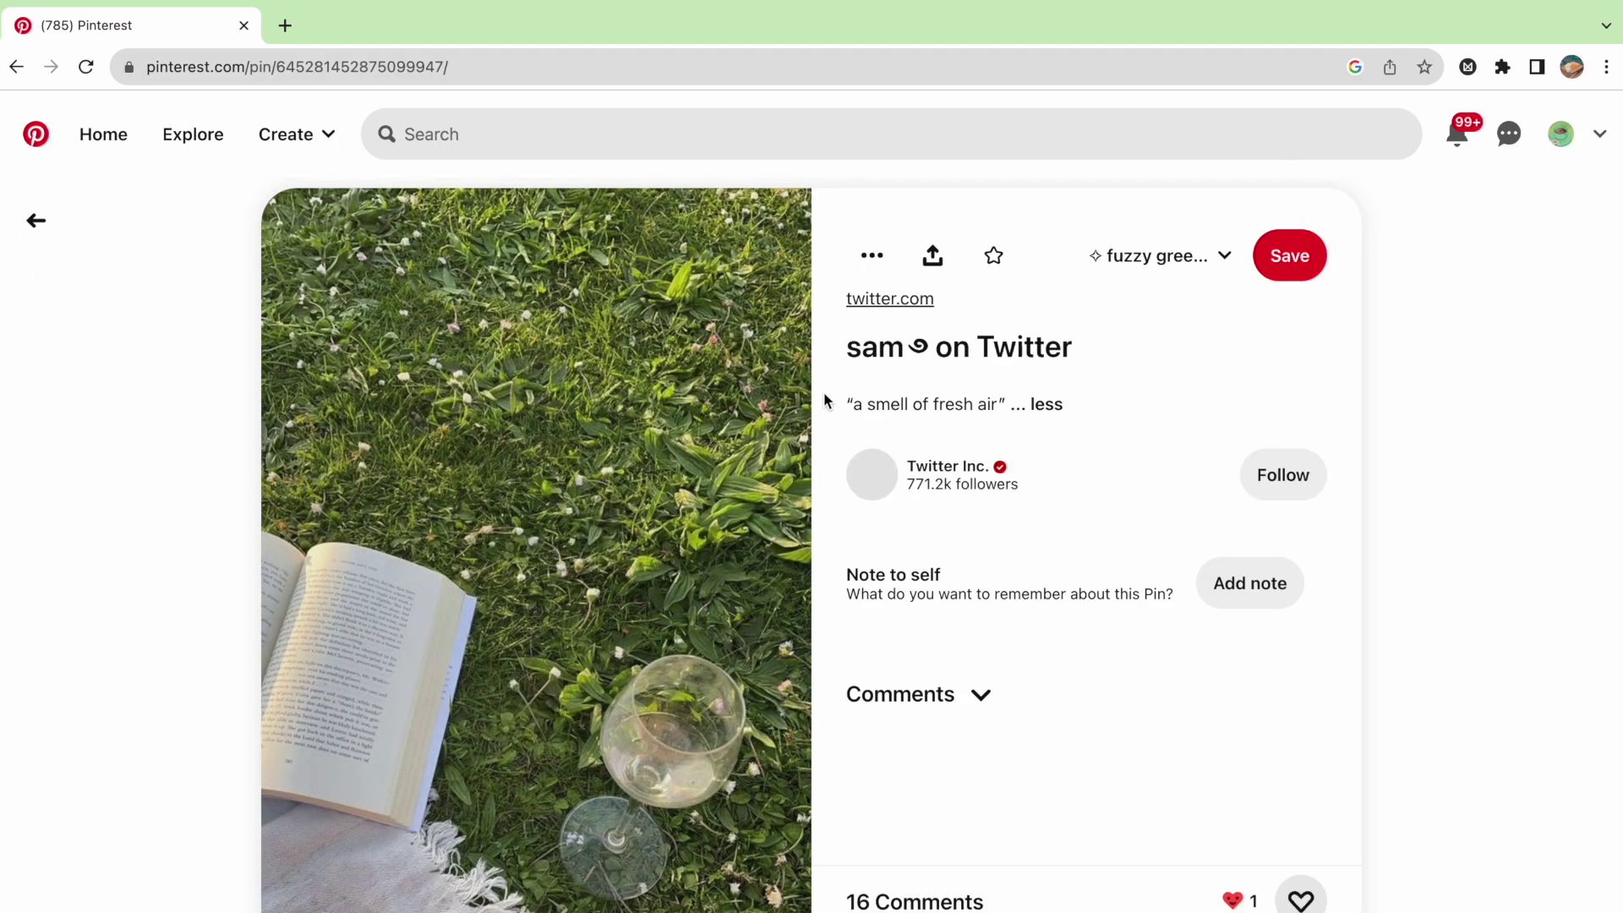
pyautogui.rightClick(641, 434)
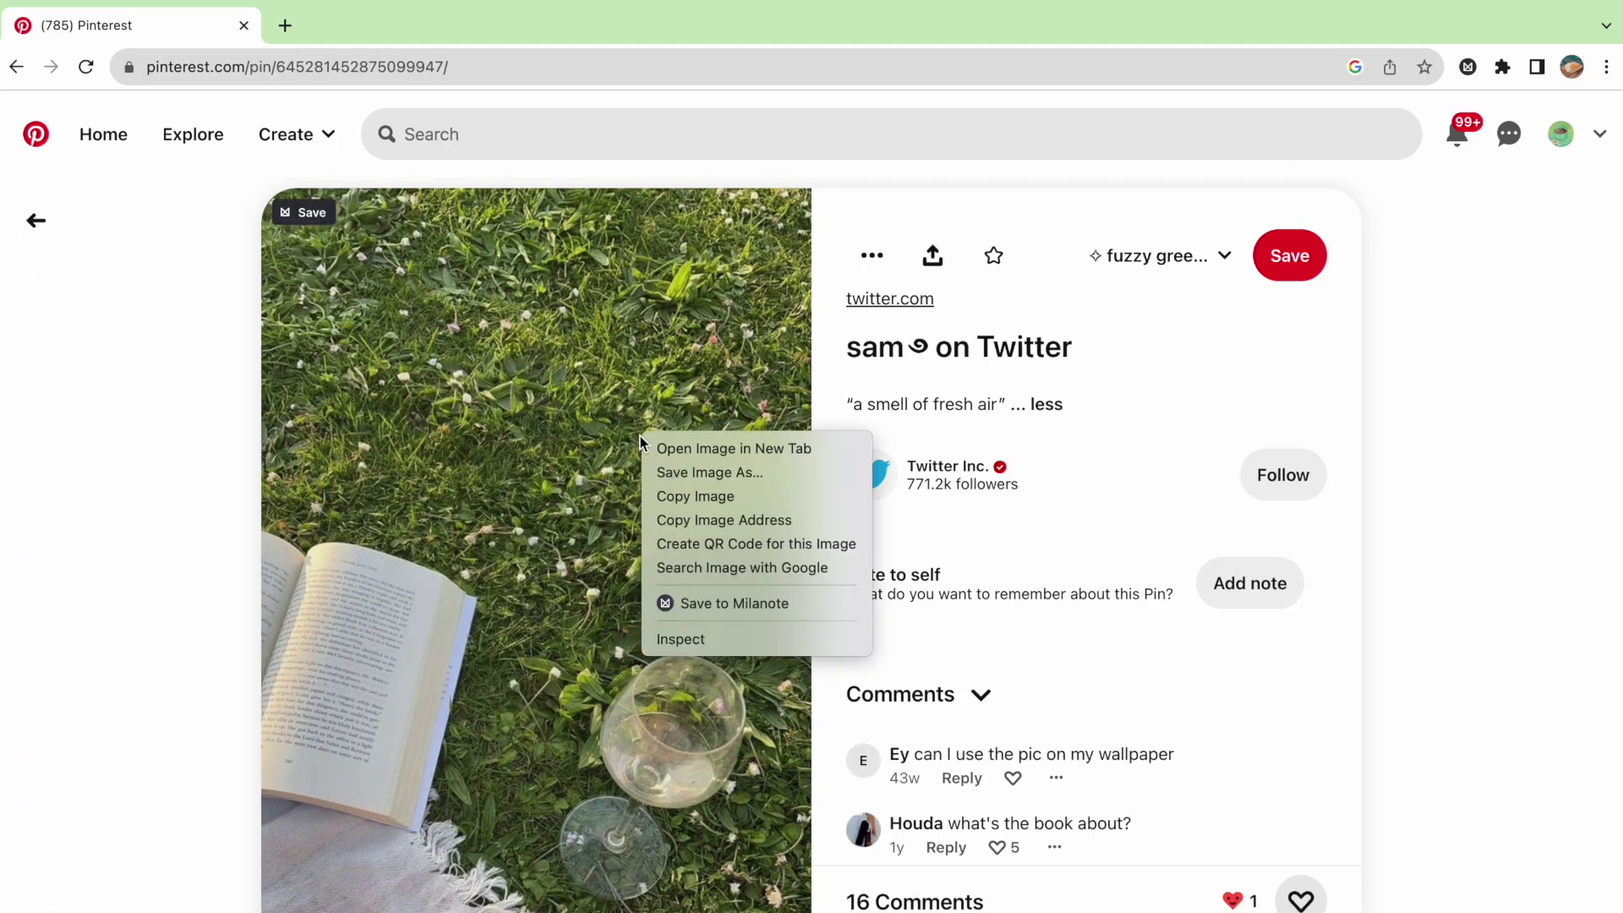
# Copy the pin's image address and embed it as an image below thurs in Notion.
pyautogui.click(707, 523)
pyautogui.hotkey('ctrl', 'Left')
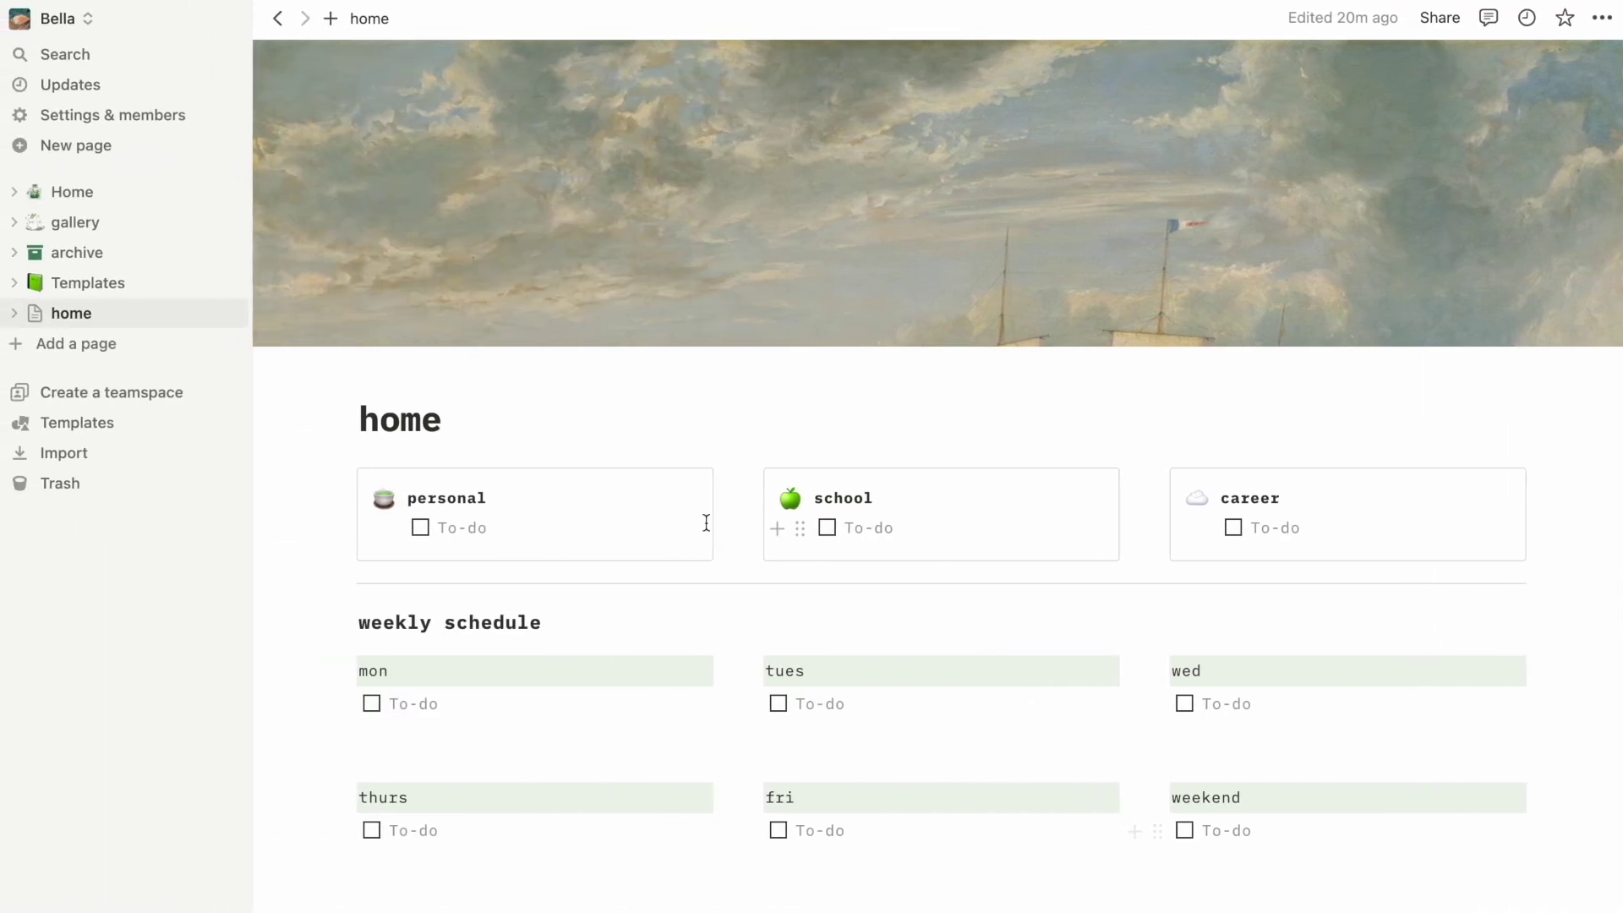
pyautogui.click(549, 889)
pyautogui.press('super+v')
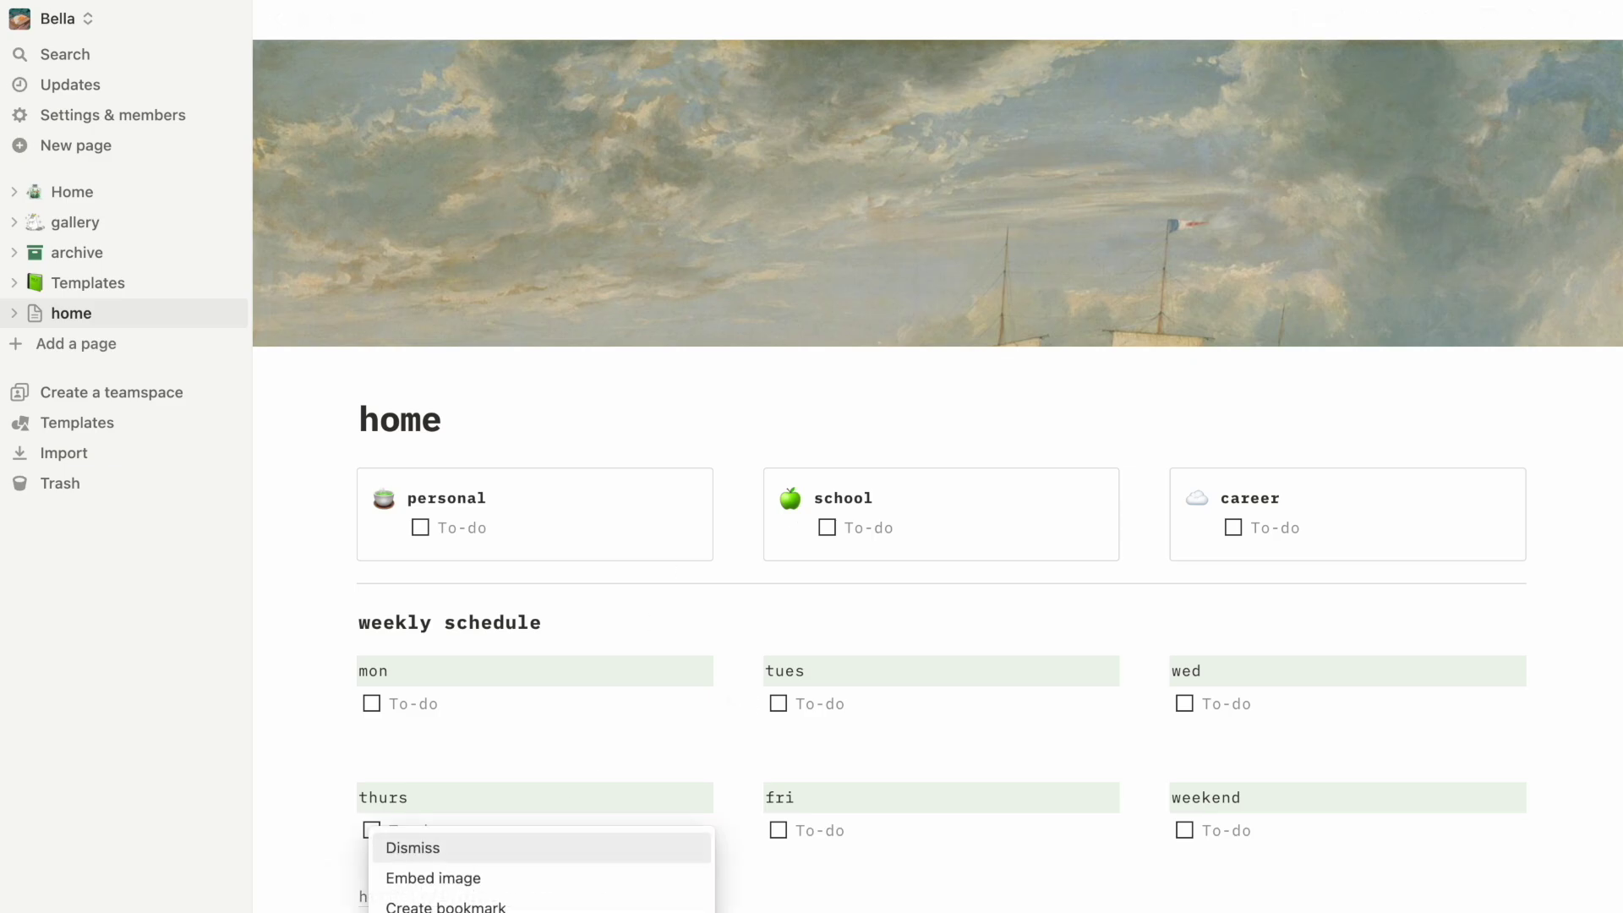
pyautogui.click(470, 884)
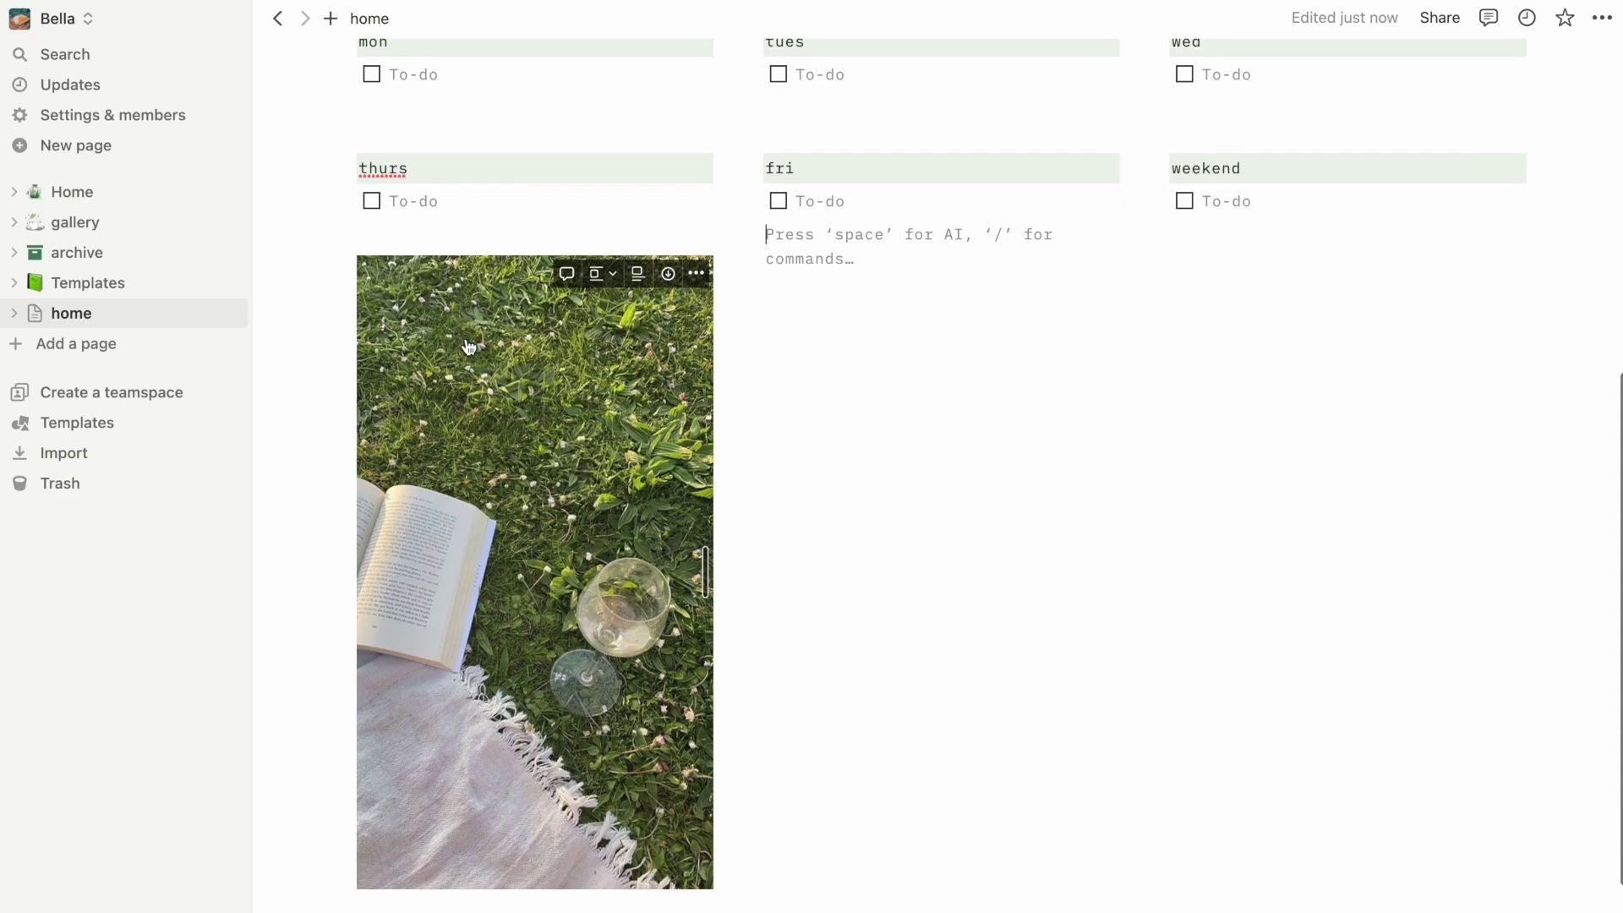
# Move the book-on-grass image into a narrow column beside the schedule and adjust its width.
pyautogui.moveTo(470, 347); pyautogui.dragTo(742, 565)
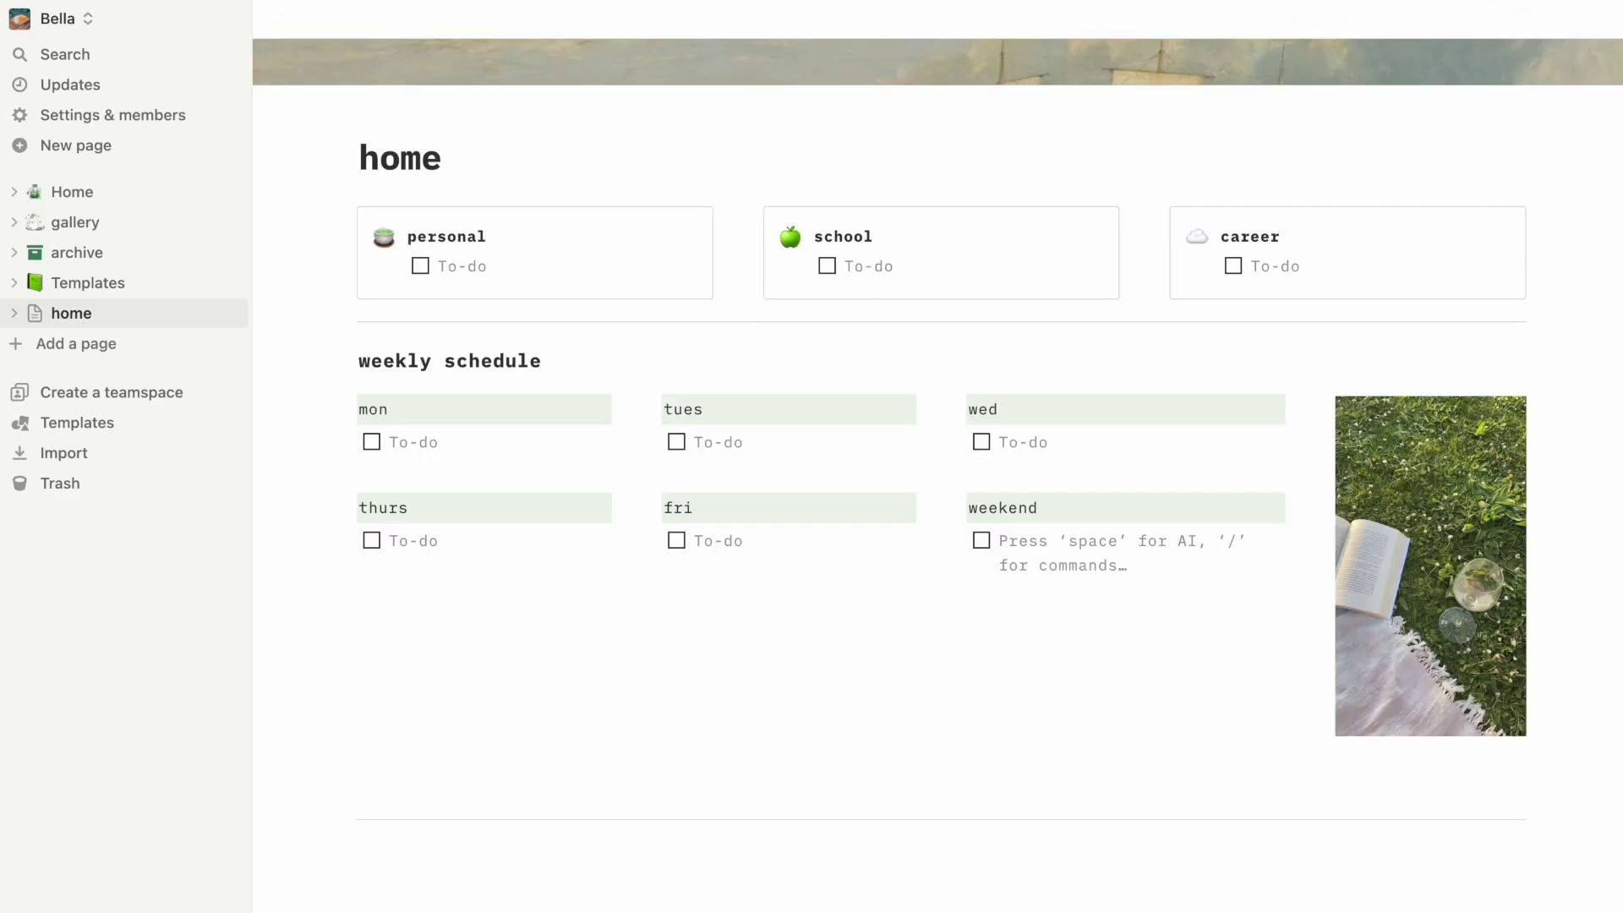
pyautogui.click(1062, 679)
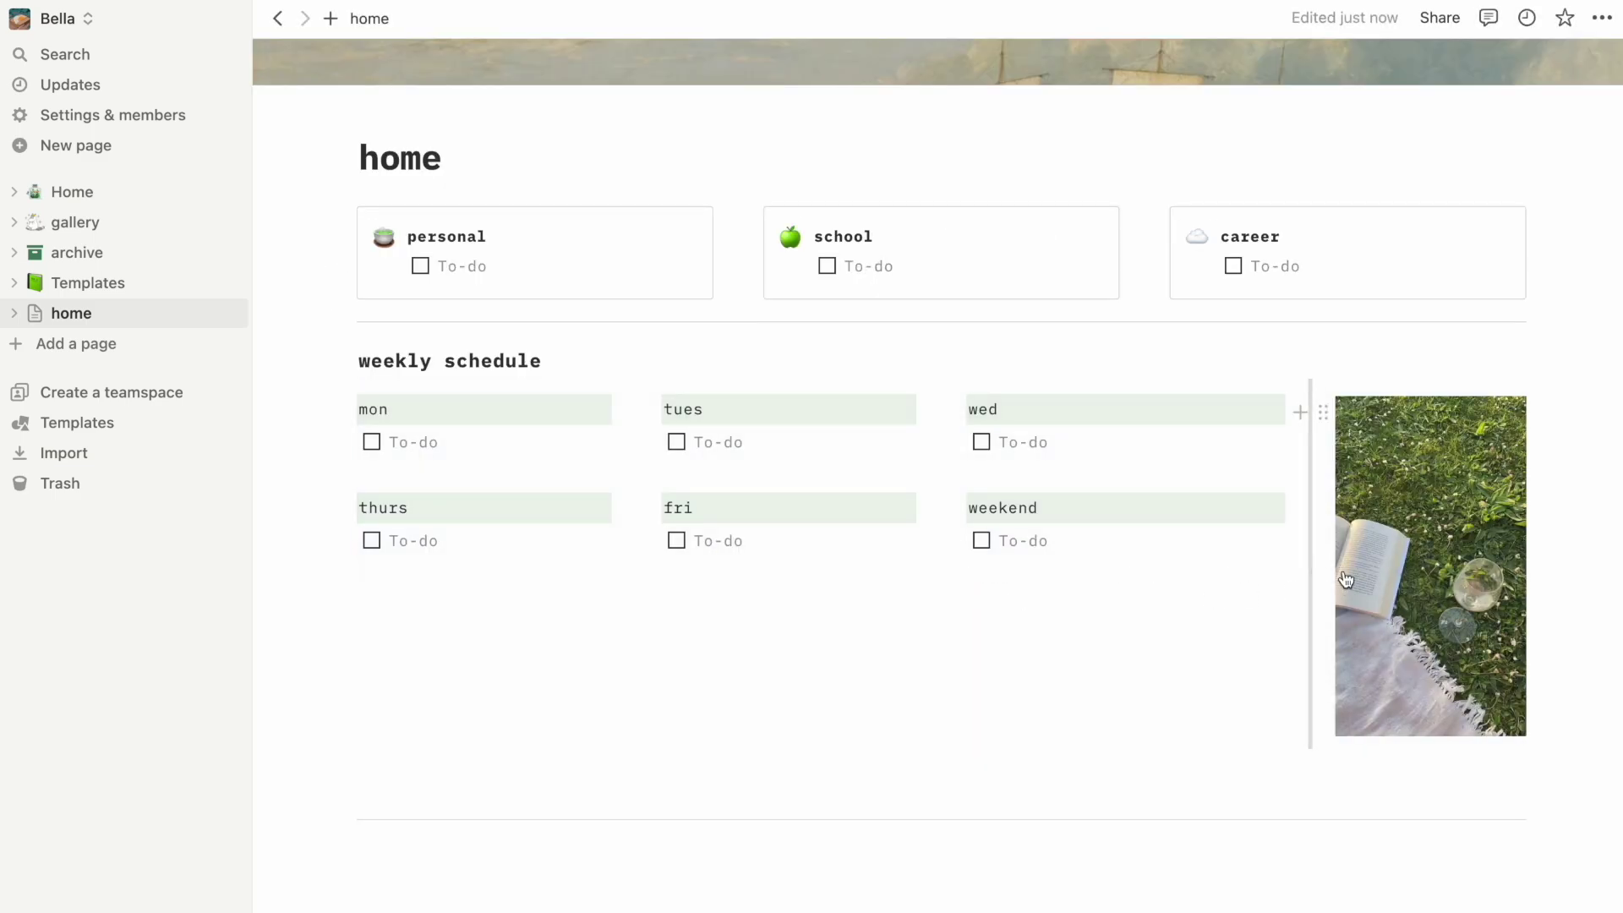
pyautogui.moveTo(1355, 581)
pyautogui.mouseDown()
pyautogui.moveTo(1413, 572)
pyautogui.moveTo(1357, 555)
pyautogui.mouseUp()
pyautogui.click(1185, 703)
# Add an empty line under the weekend to-do.
pyautogui.scroll(-1, 1187, 704)
pyautogui.click(1149, 634)
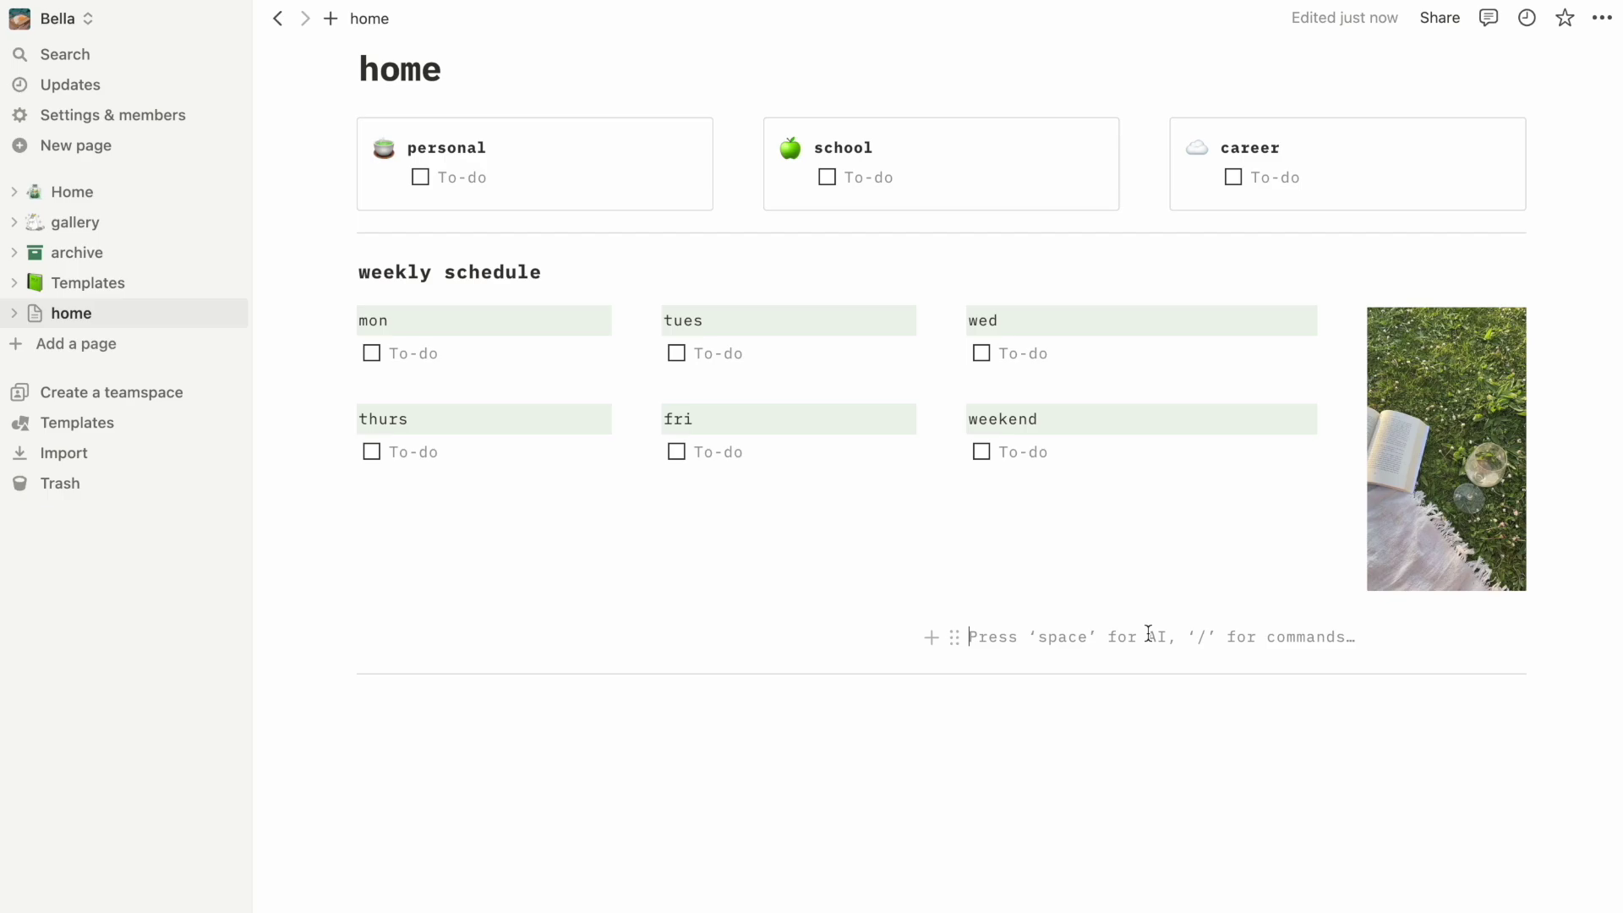
pyautogui.click(499, 358)
pyautogui.click(1057, 479)
pyautogui.scroll(2, 1385, 580)
pyautogui.scroll(5, 1385, 580)
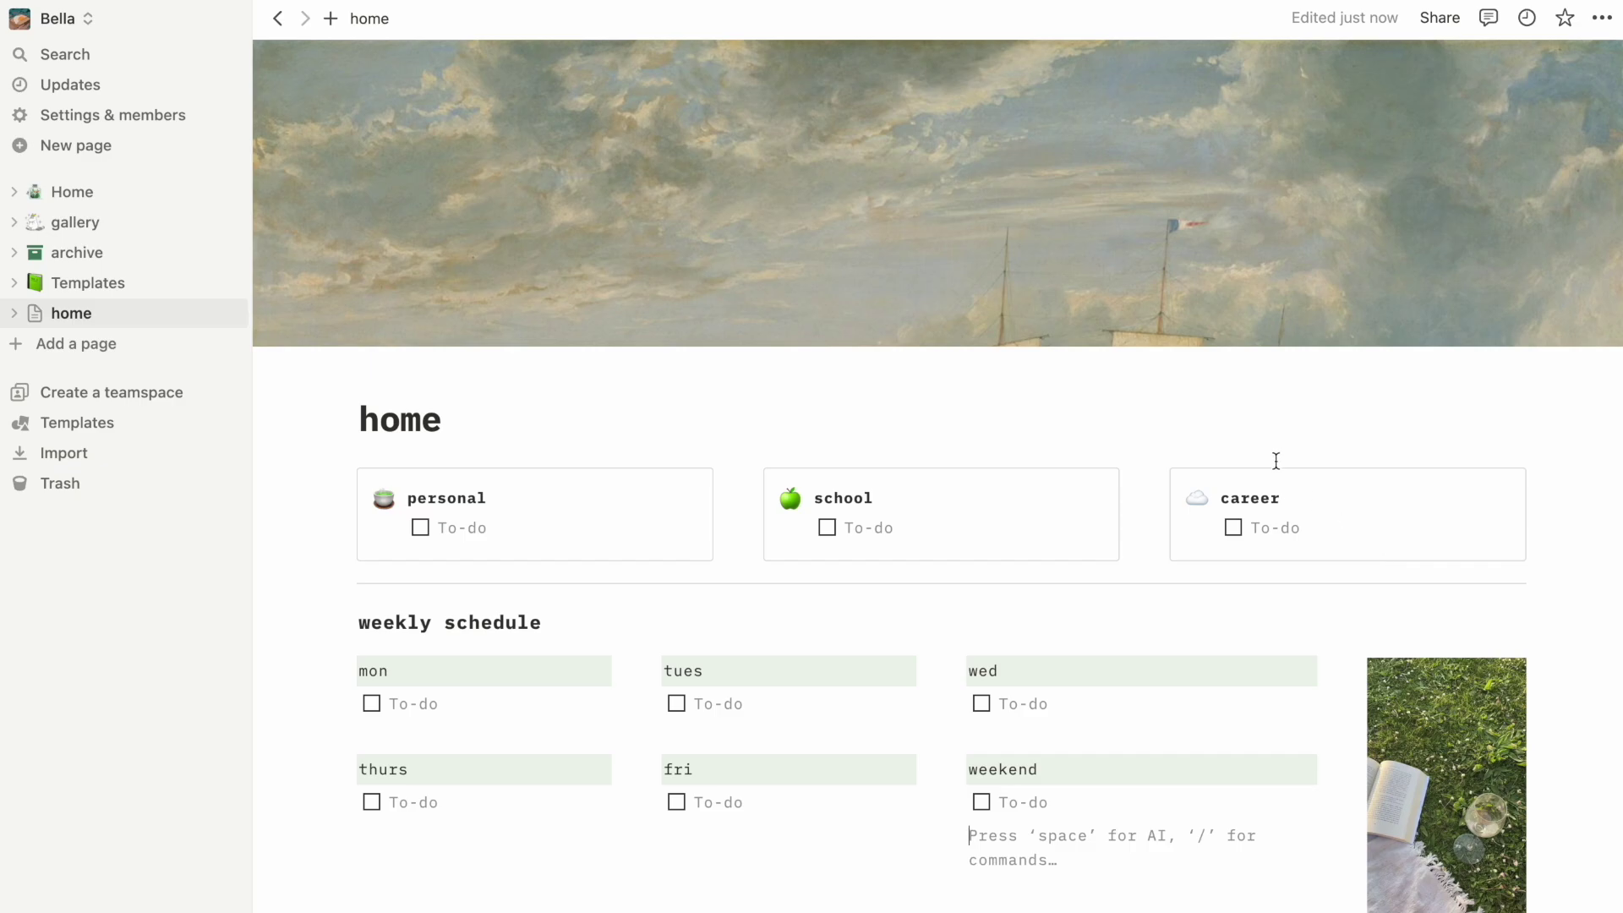
# Go to the Indify widgets site in a new browser tab.
pyautogui.click(292, 28)
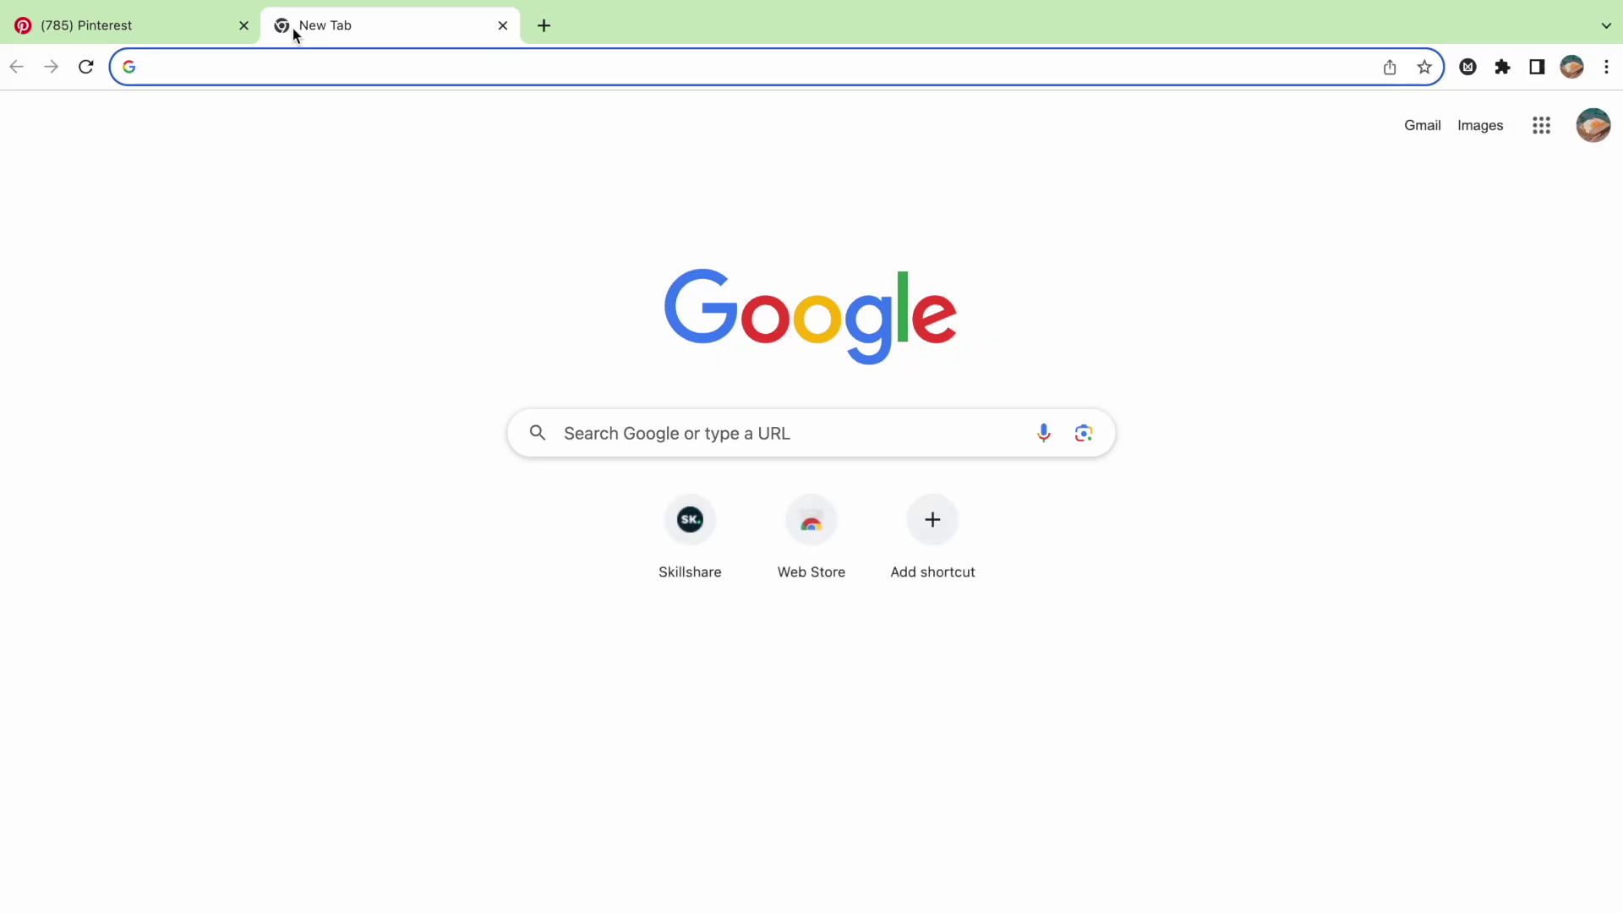
pyautogui.write('ind')
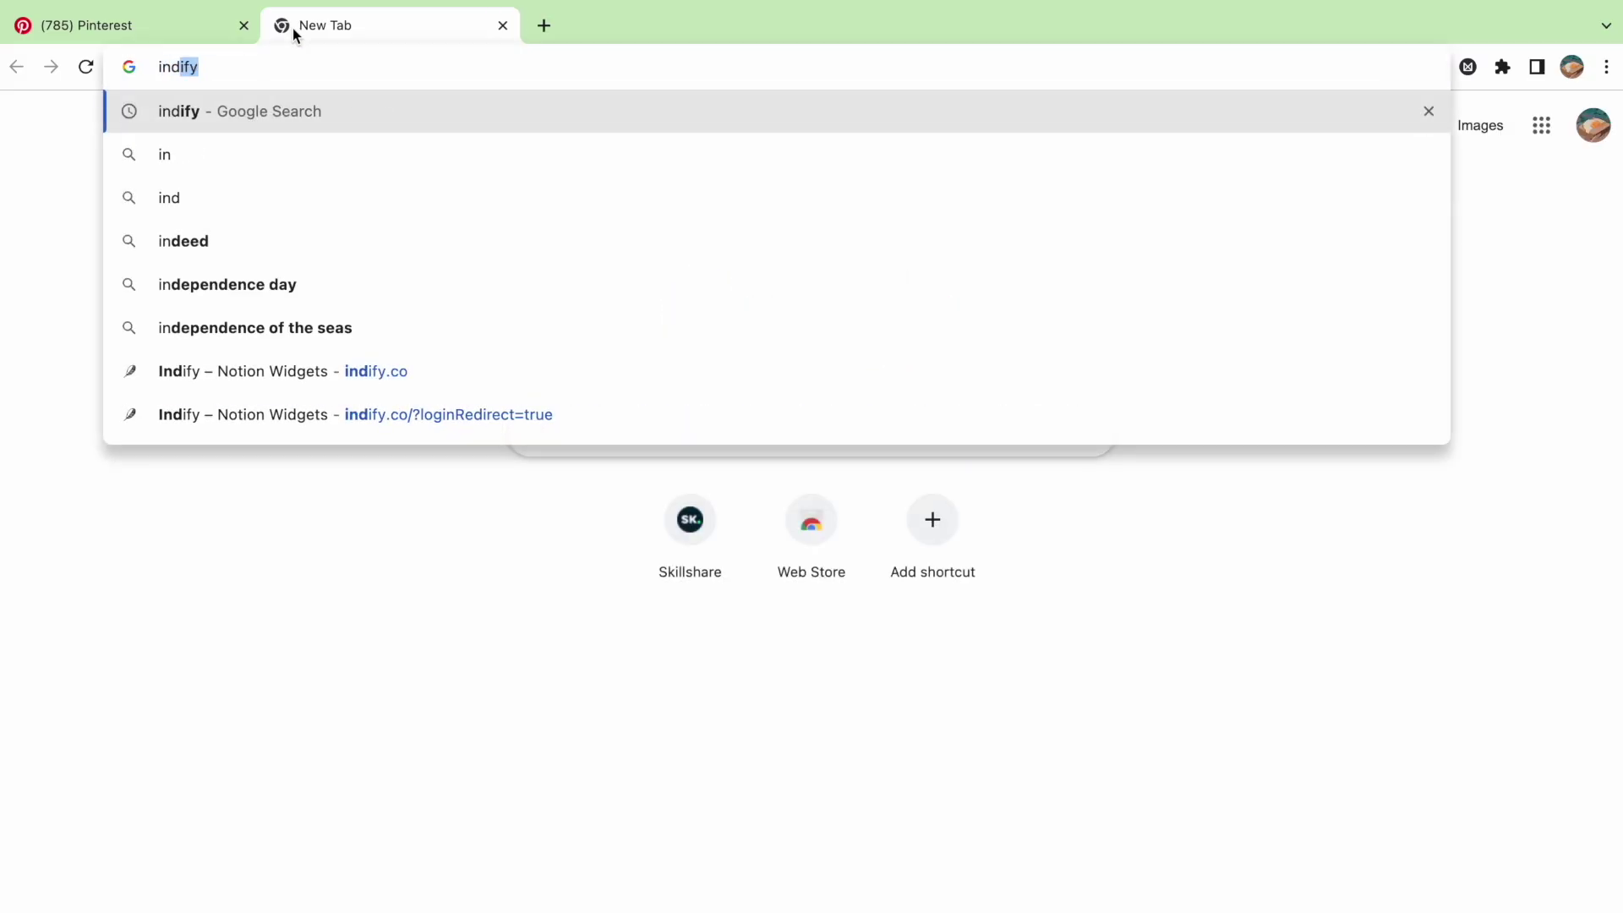
pyautogui.write('ify')
pyautogui.click(347, 281)
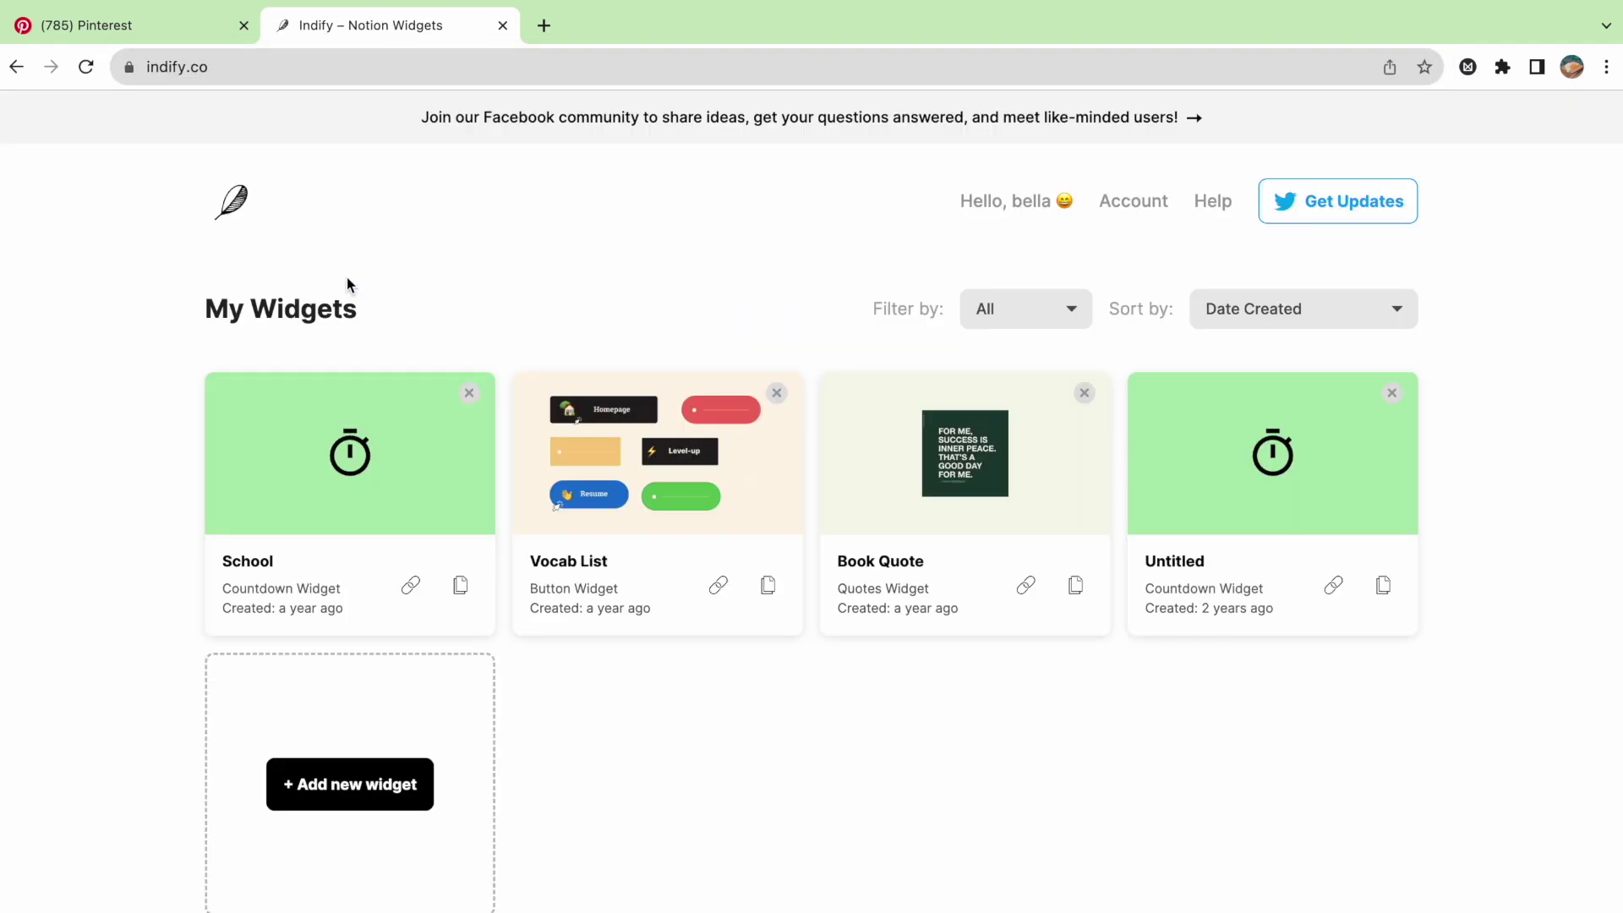
# Create a Weather widget titled 'weather camb'.
pyautogui.scroll(-10, 529, 528)
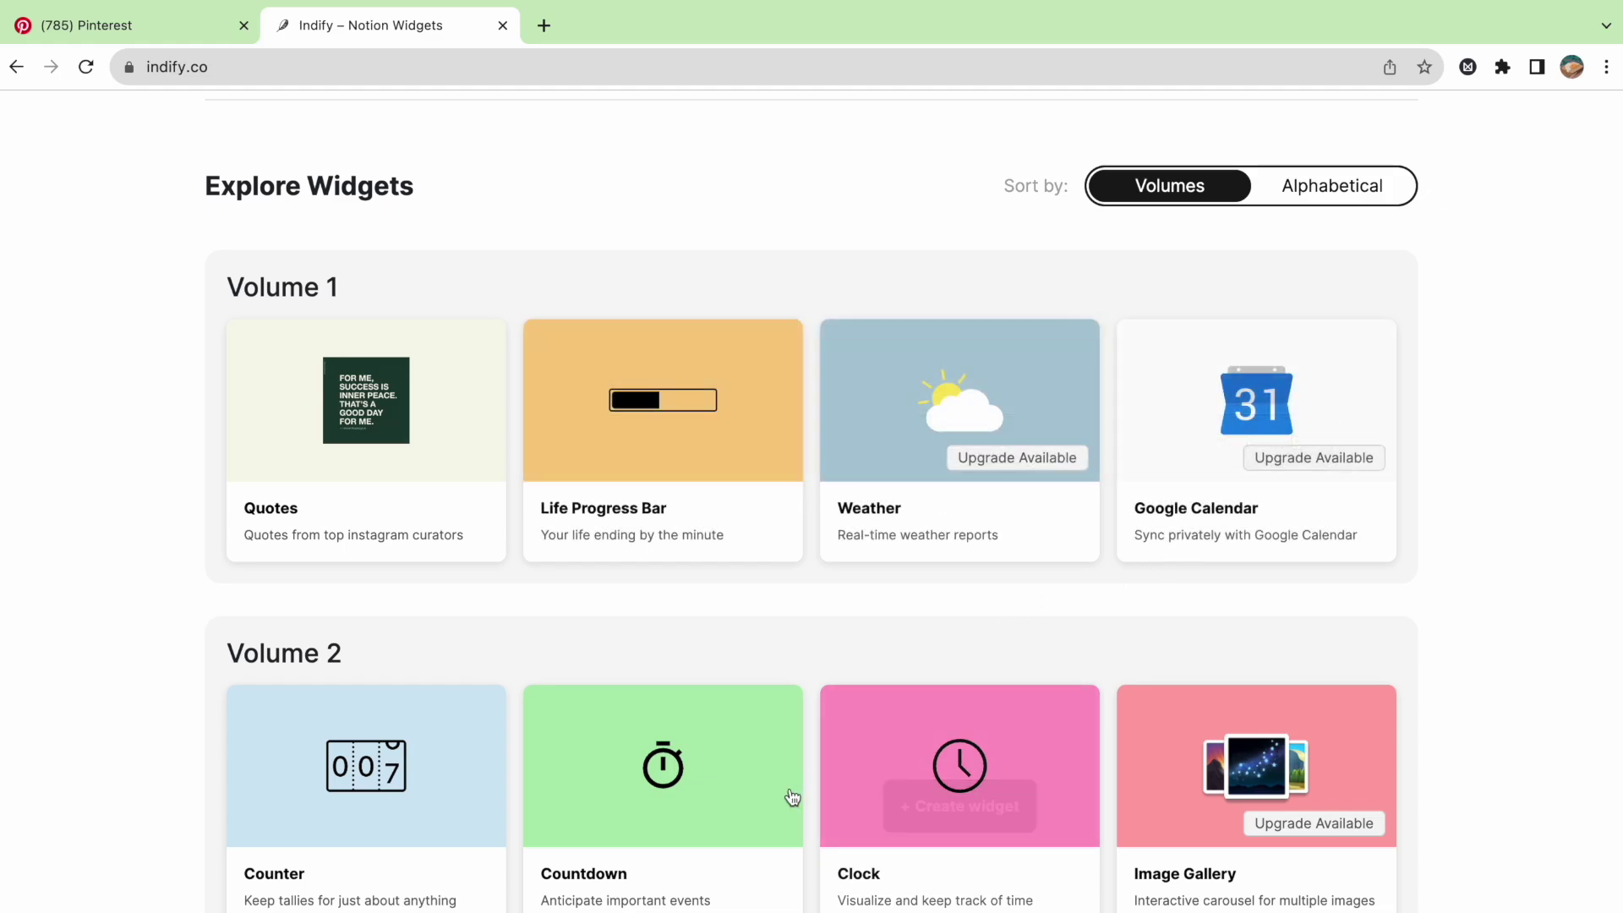
pyautogui.scroll(-1, 763, 835)
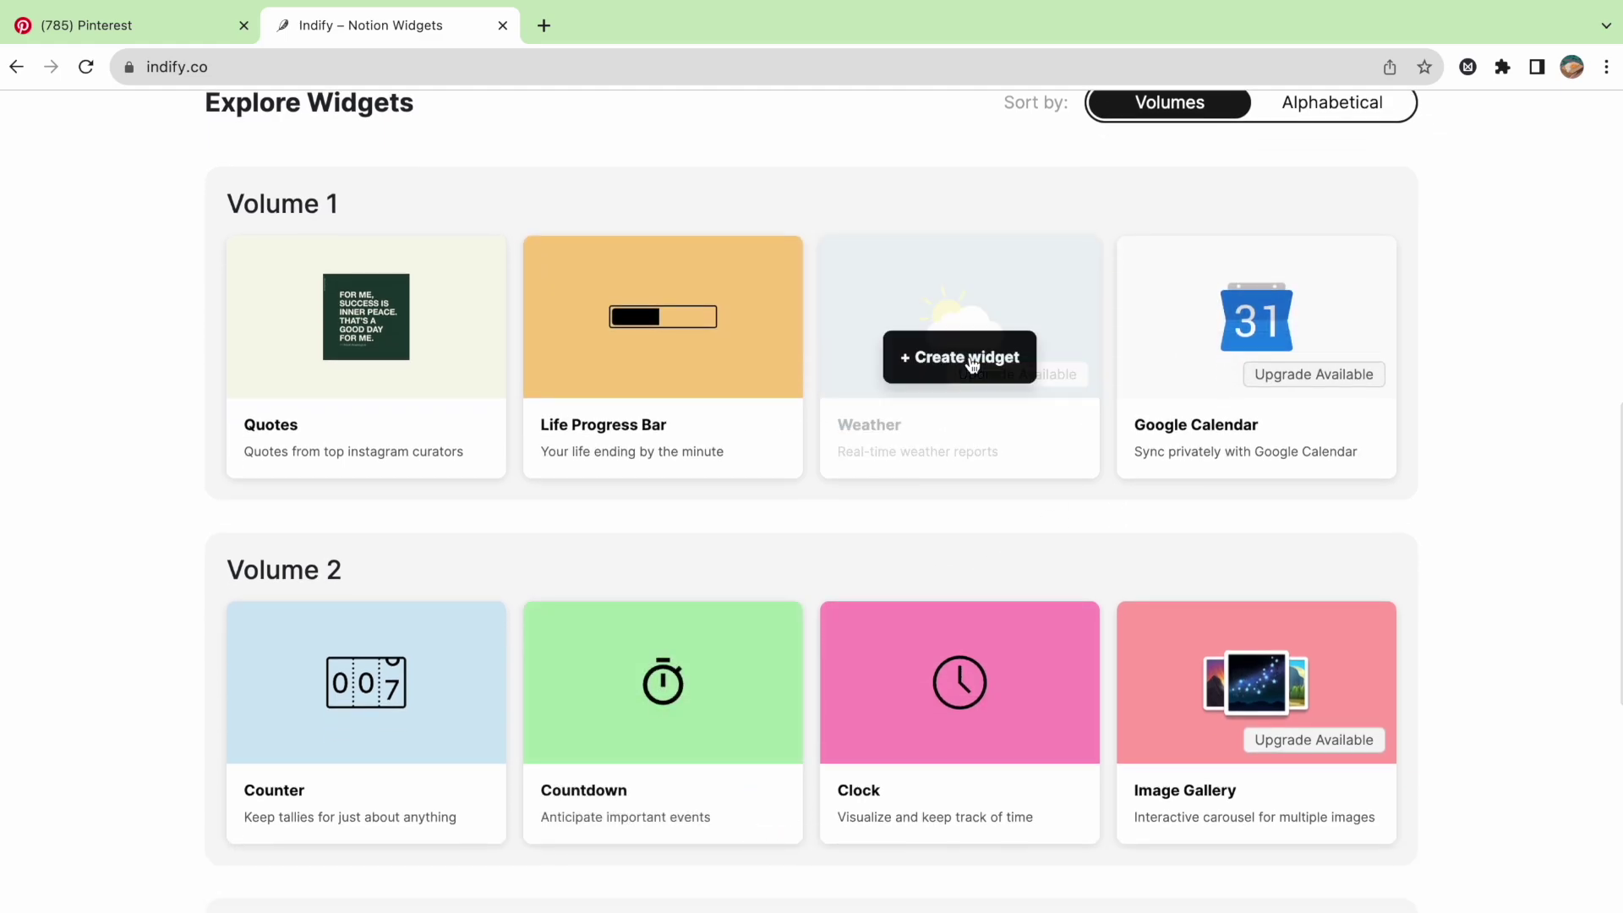
pyautogui.click(971, 357)
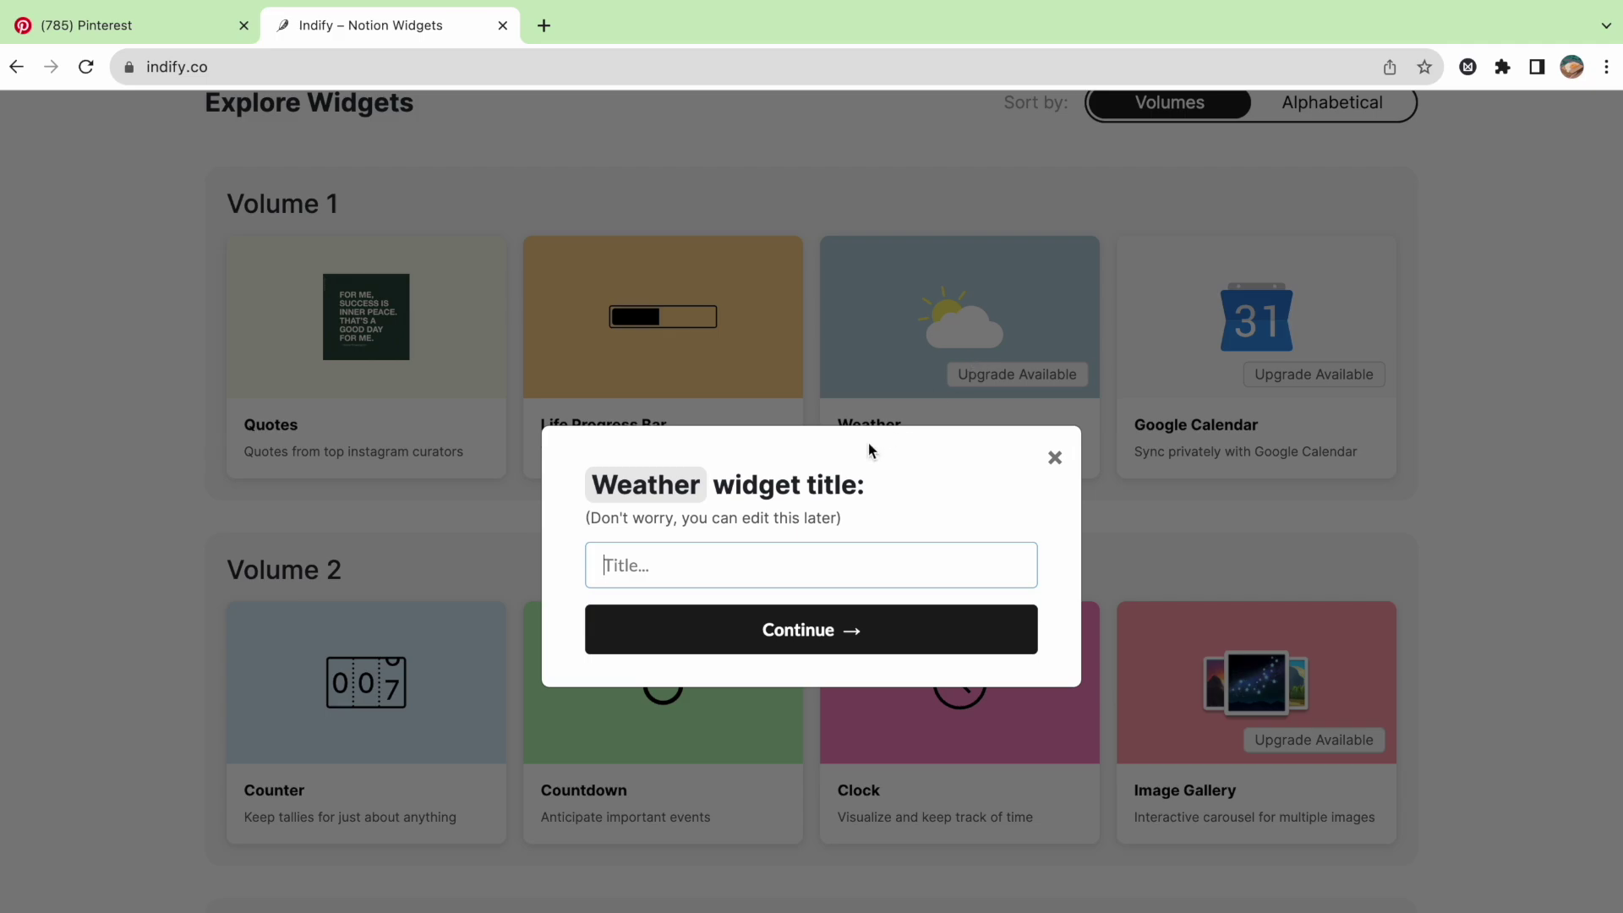
pyautogui.write('weather camb')
pyautogui.press('Return')
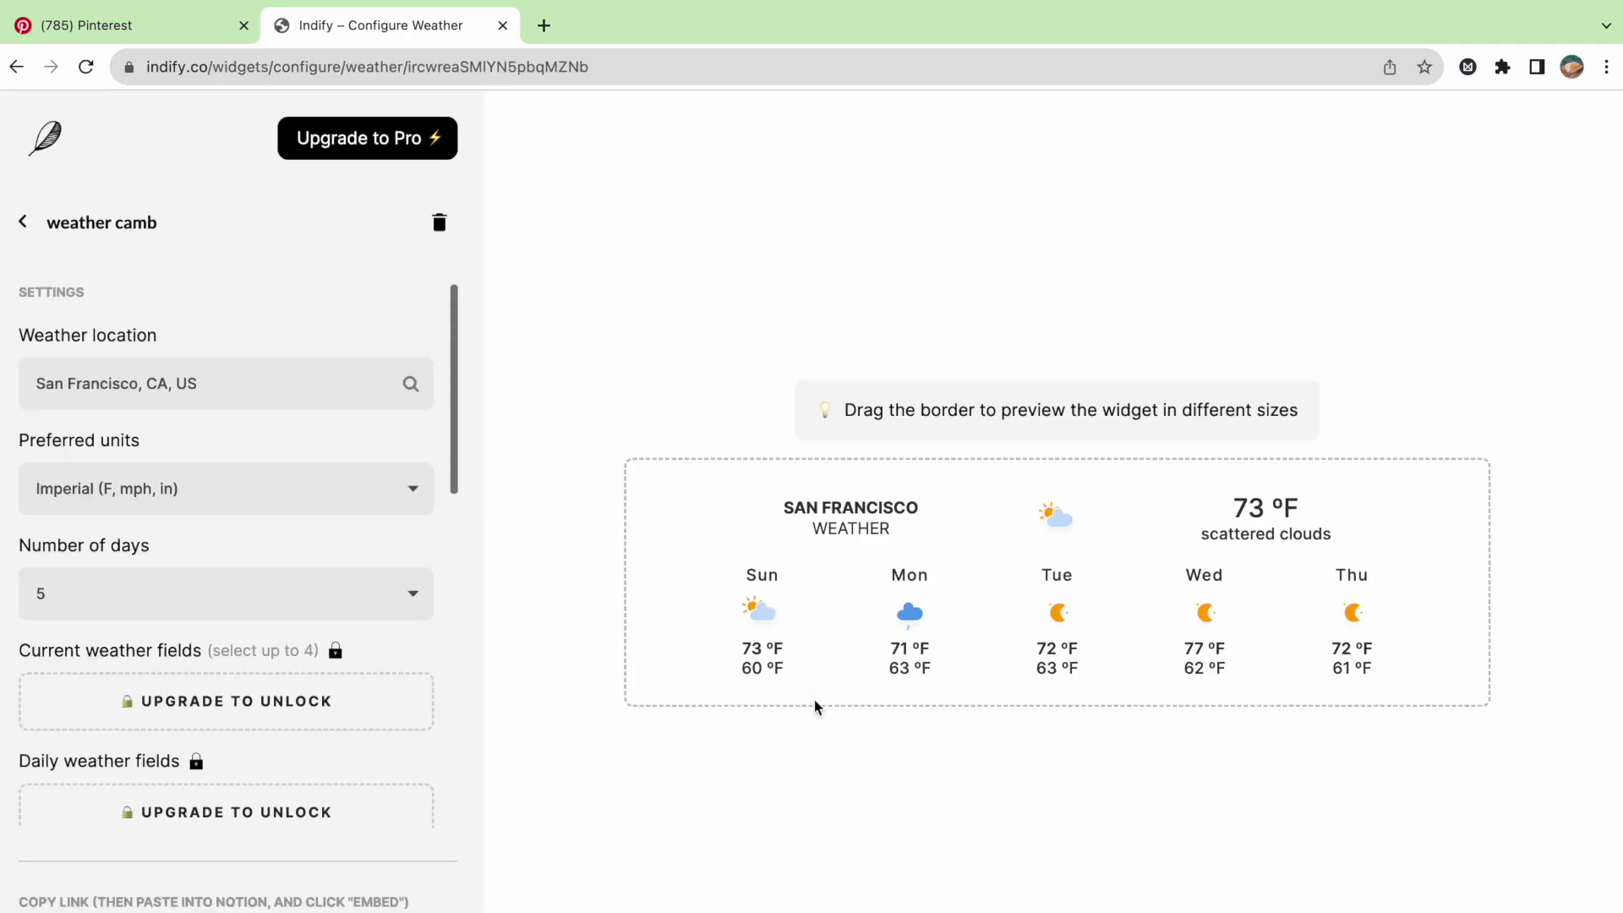
# Keep imperial units and set the widget background to pale beige #f7f7eb.
pyautogui.click(398, 506)
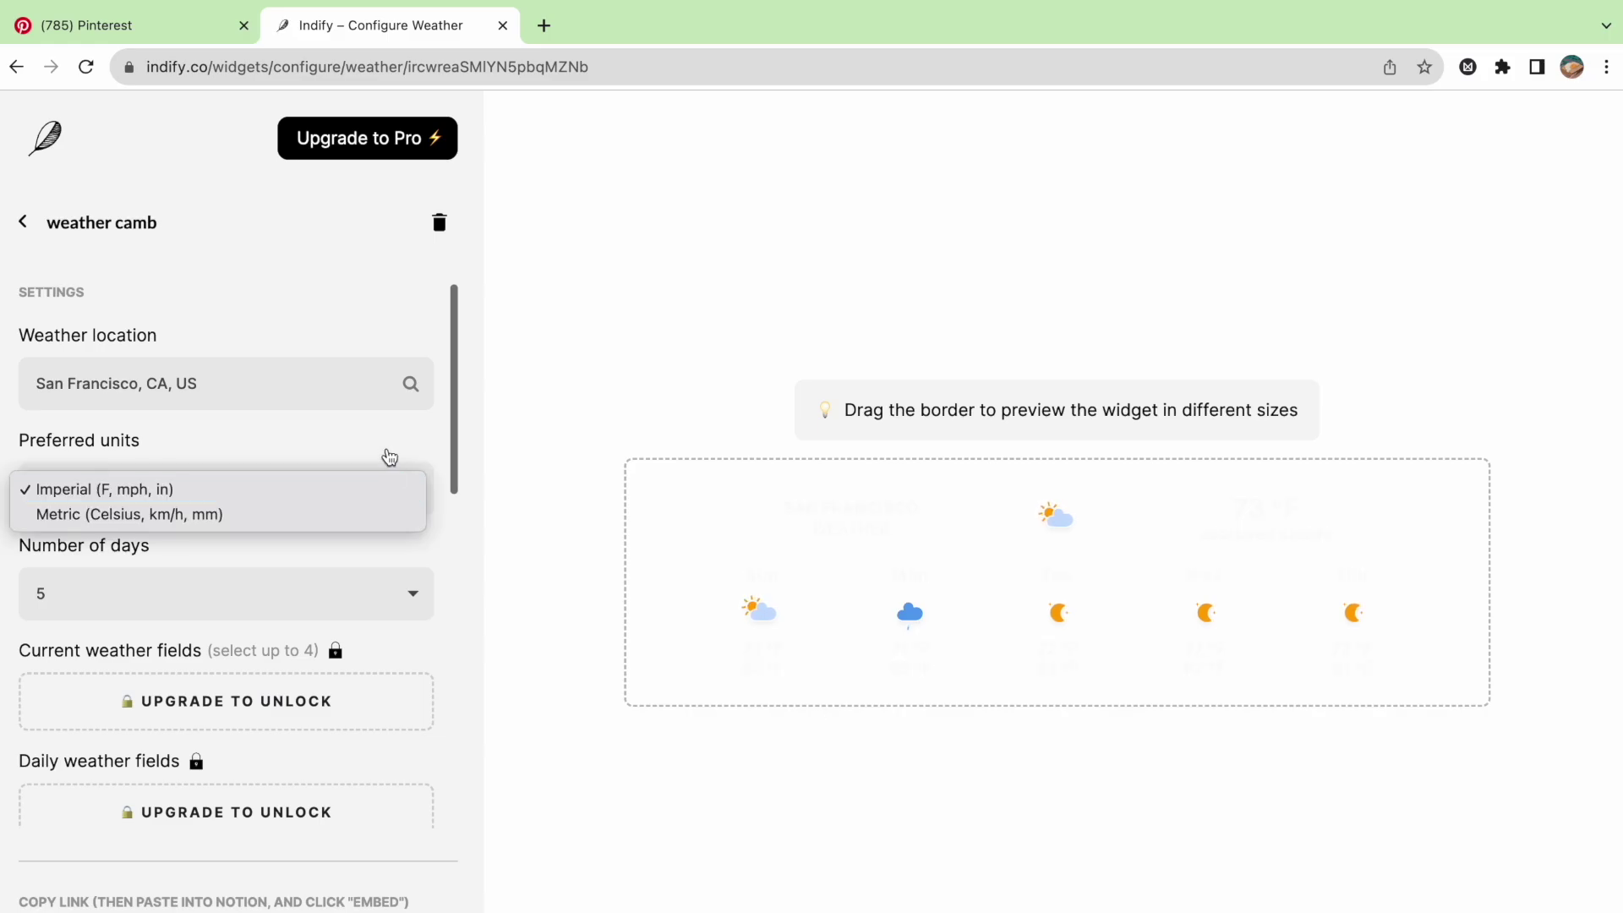
pyautogui.click(390, 457)
pyautogui.scroll(-10, 390, 458)
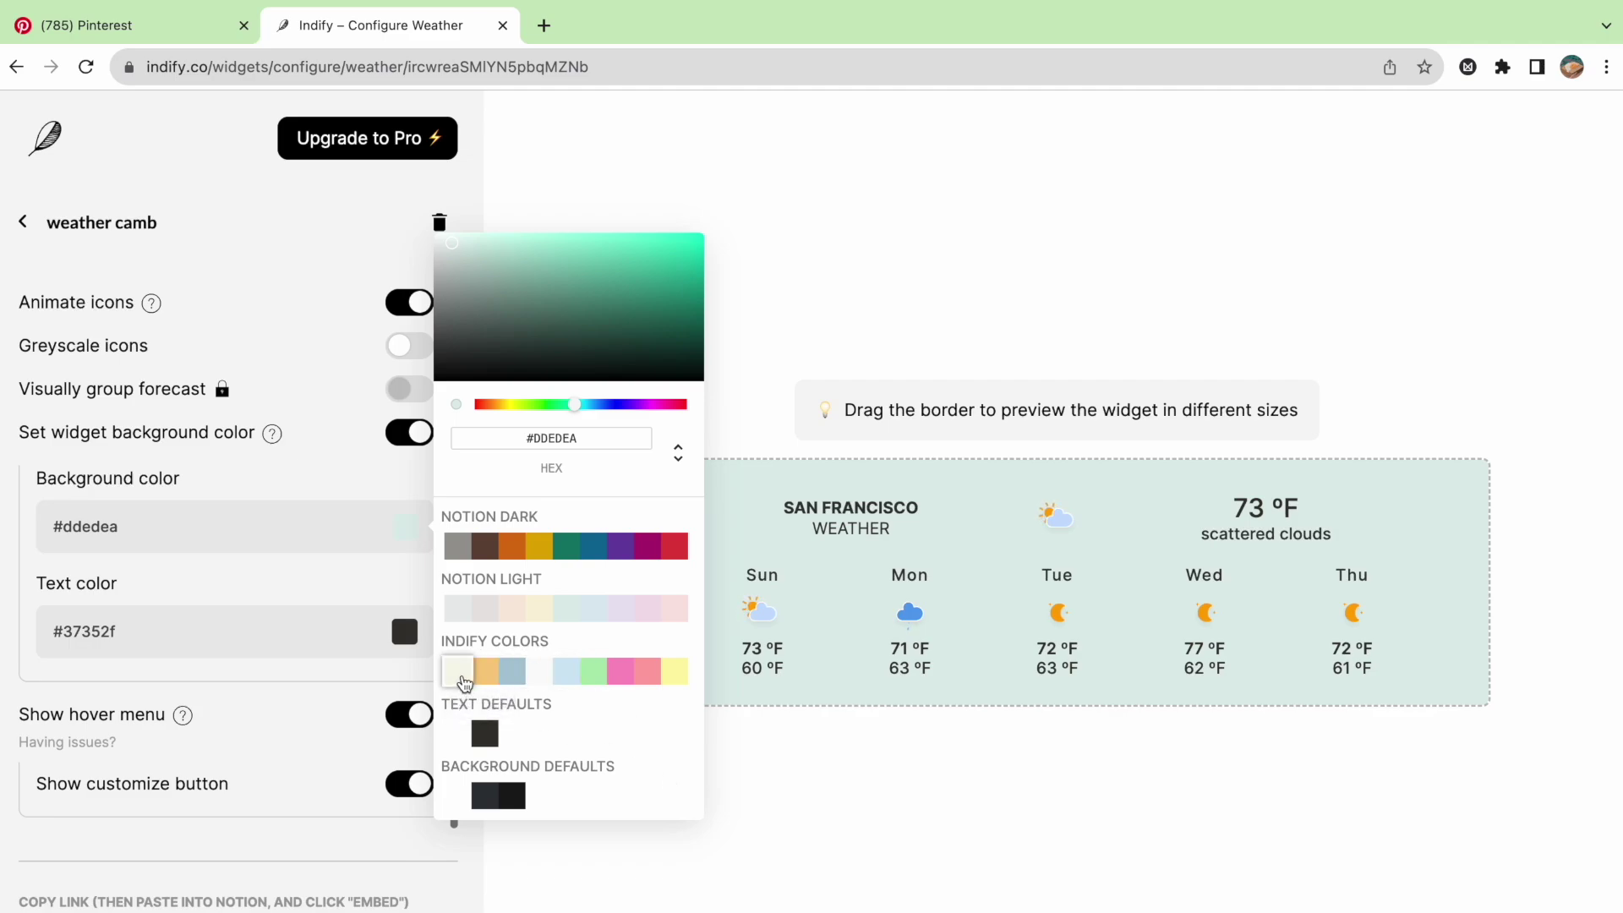
pyautogui.click(462, 679)
pyautogui.click(769, 797)
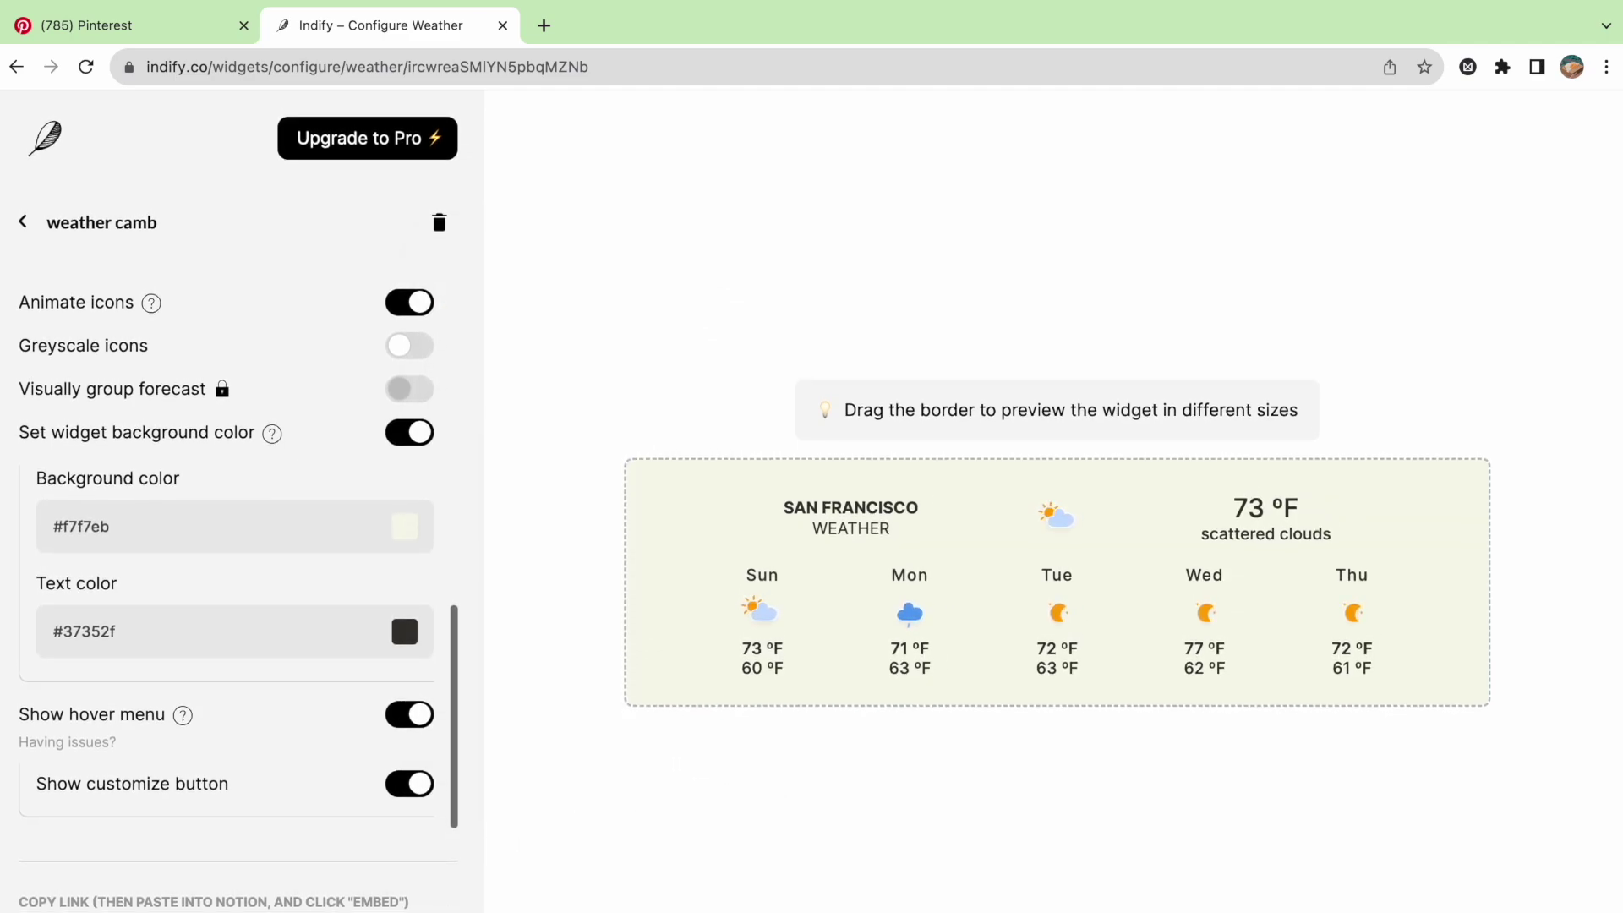
pyautogui.hotkey('ctrl', 'Left')
# Embed the Indify weather widget link below the schedule and stretch it to full page width.
pyautogui.press('Escape')
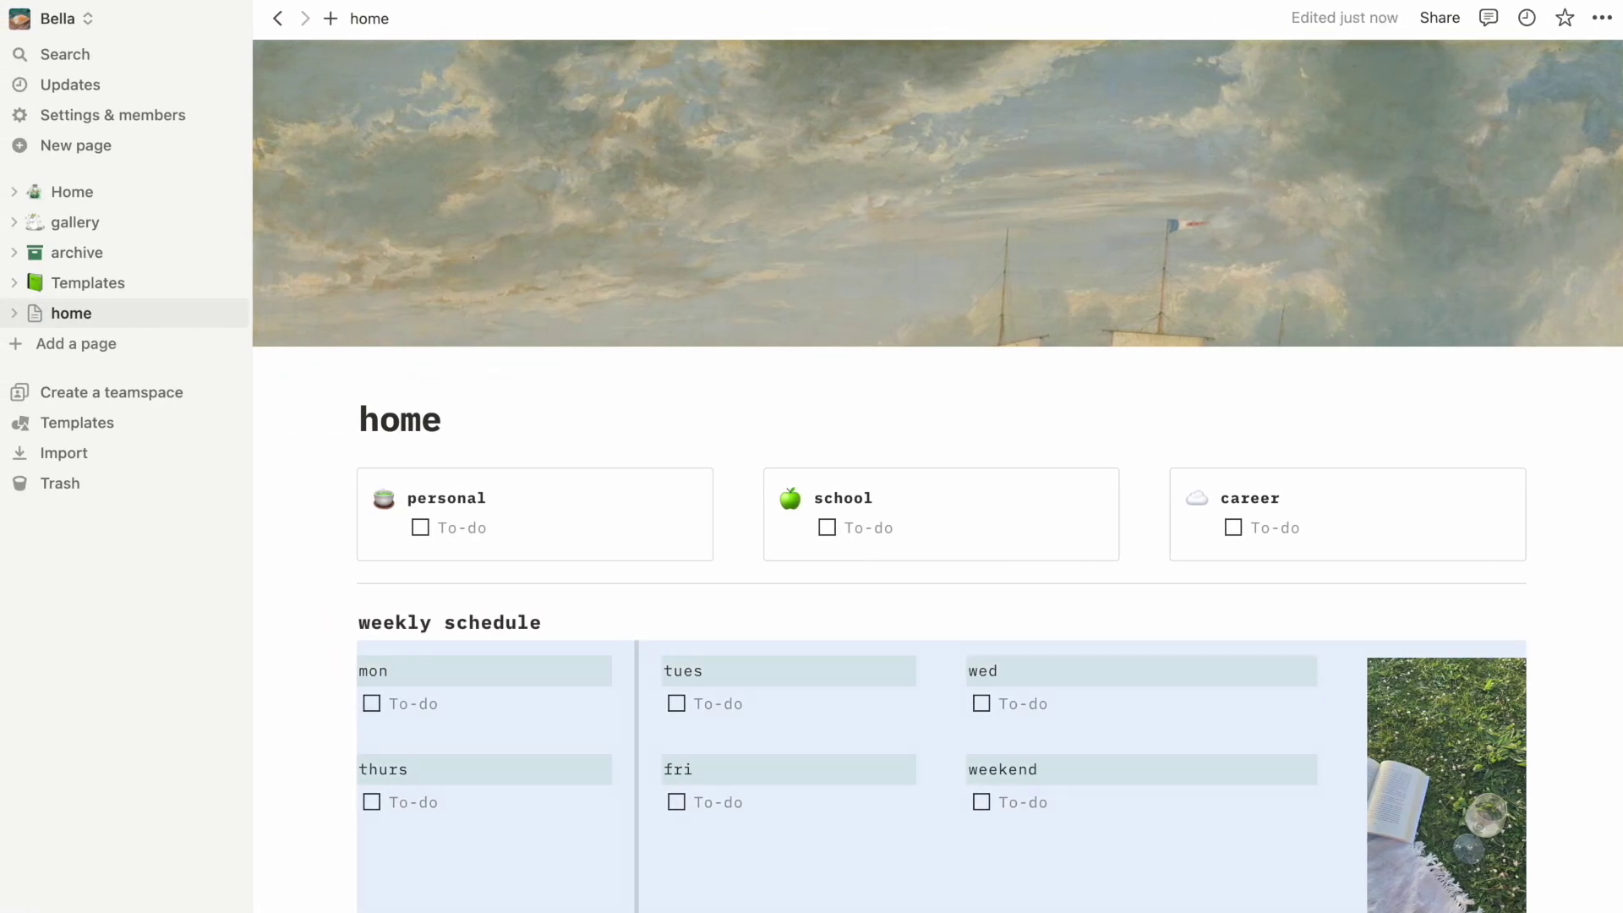
pyautogui.press('Return')
pyautogui.scroll(-3, 526, 744)
pyautogui.click(517, 731)
pyautogui.write('https://indify.co/widgets/live/weather/ircwreaSMlYN5pbqMZNb')
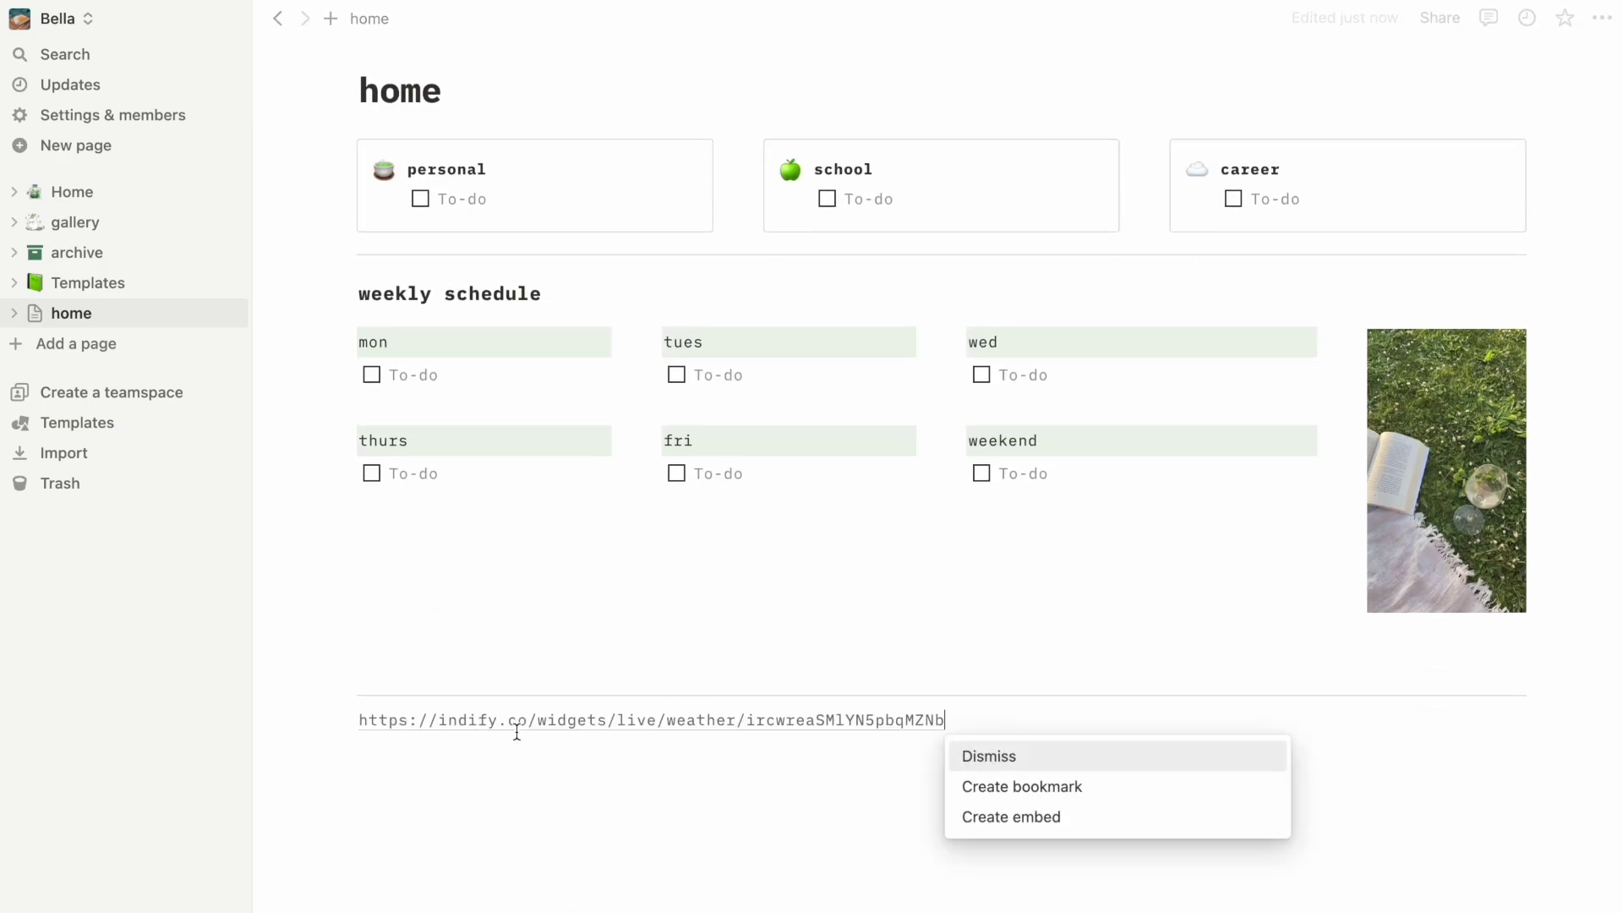
pyautogui.click(1025, 818)
pyautogui.scroll(-4, 1246, 895)
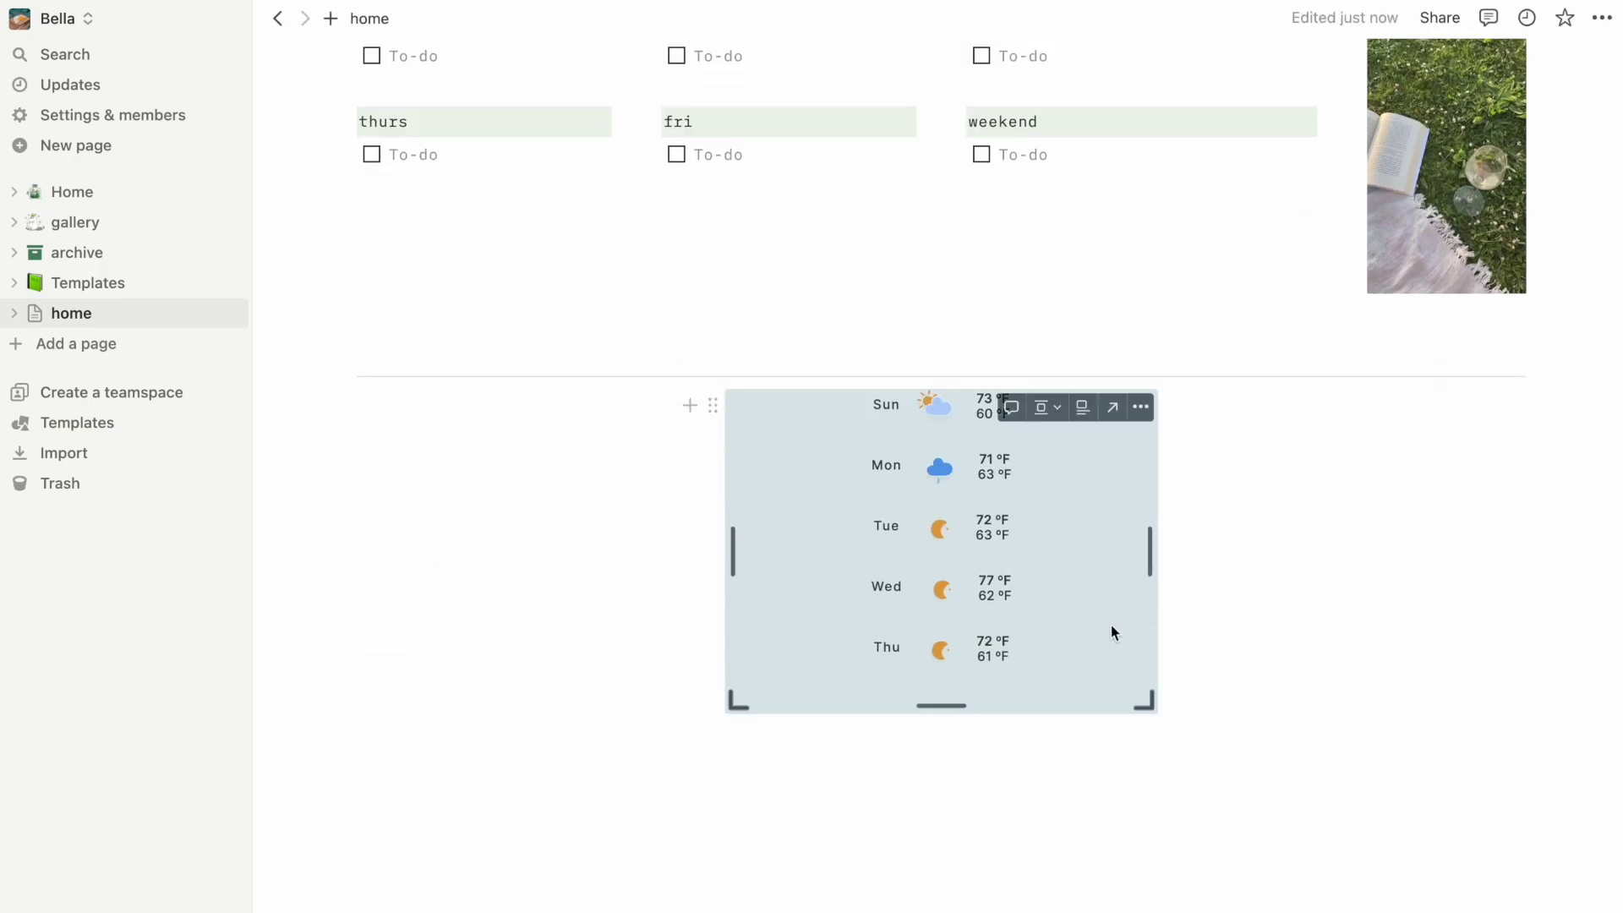
pyautogui.moveTo(1151, 551); pyautogui.dragTo(1550, 540)
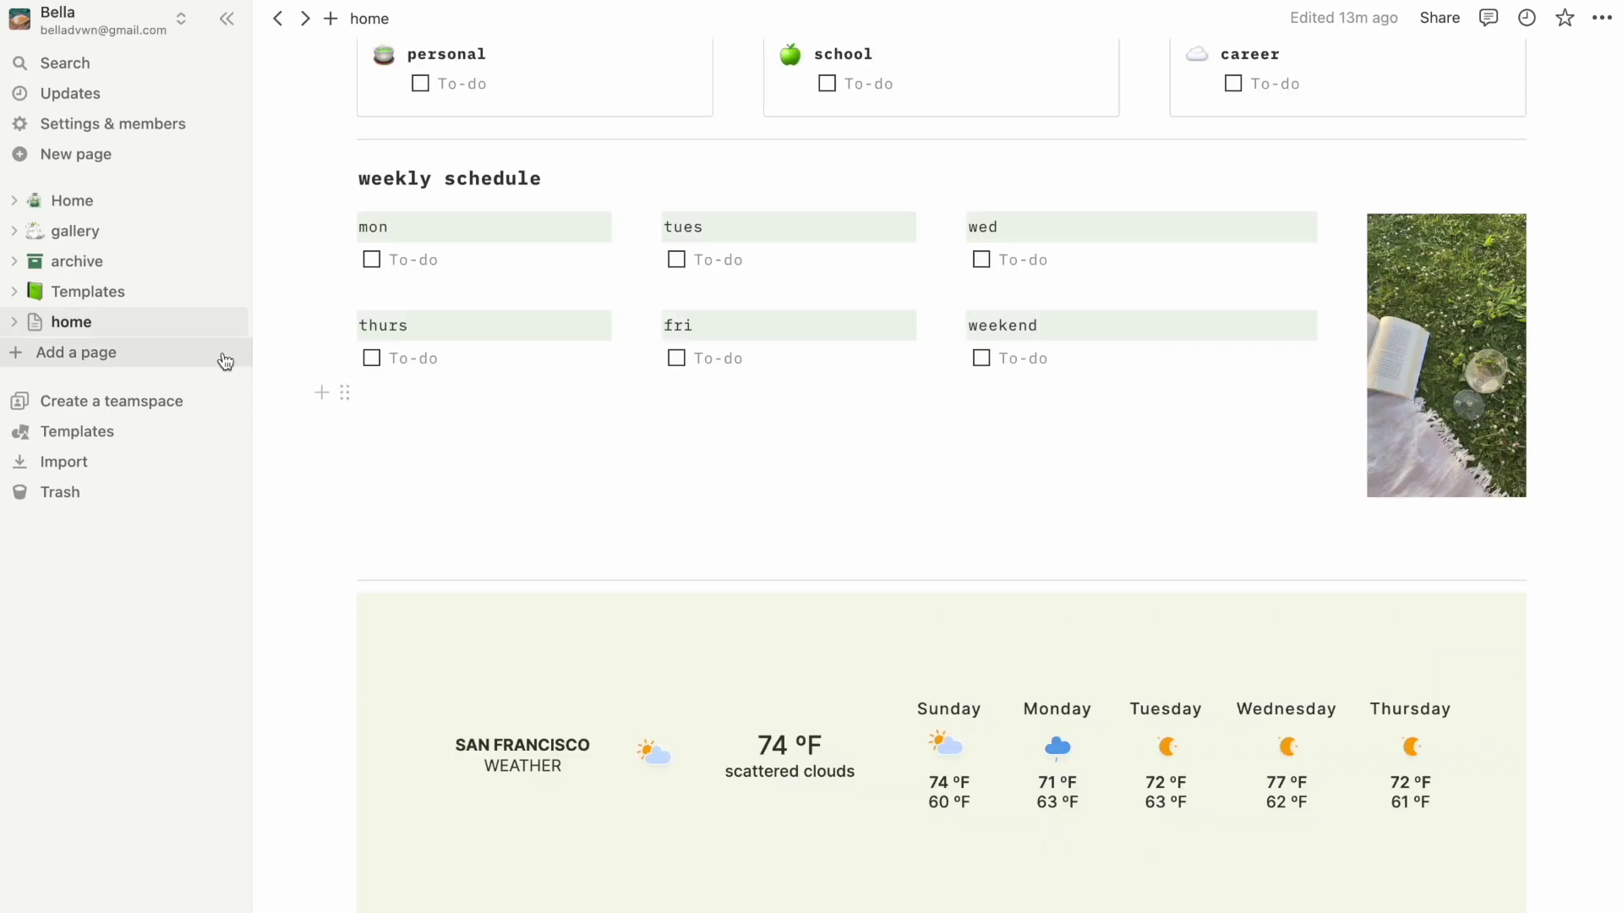
# Create a blank sub-page under home listing class 1, class 2 and class 3.
pyautogui.click(228, 322)
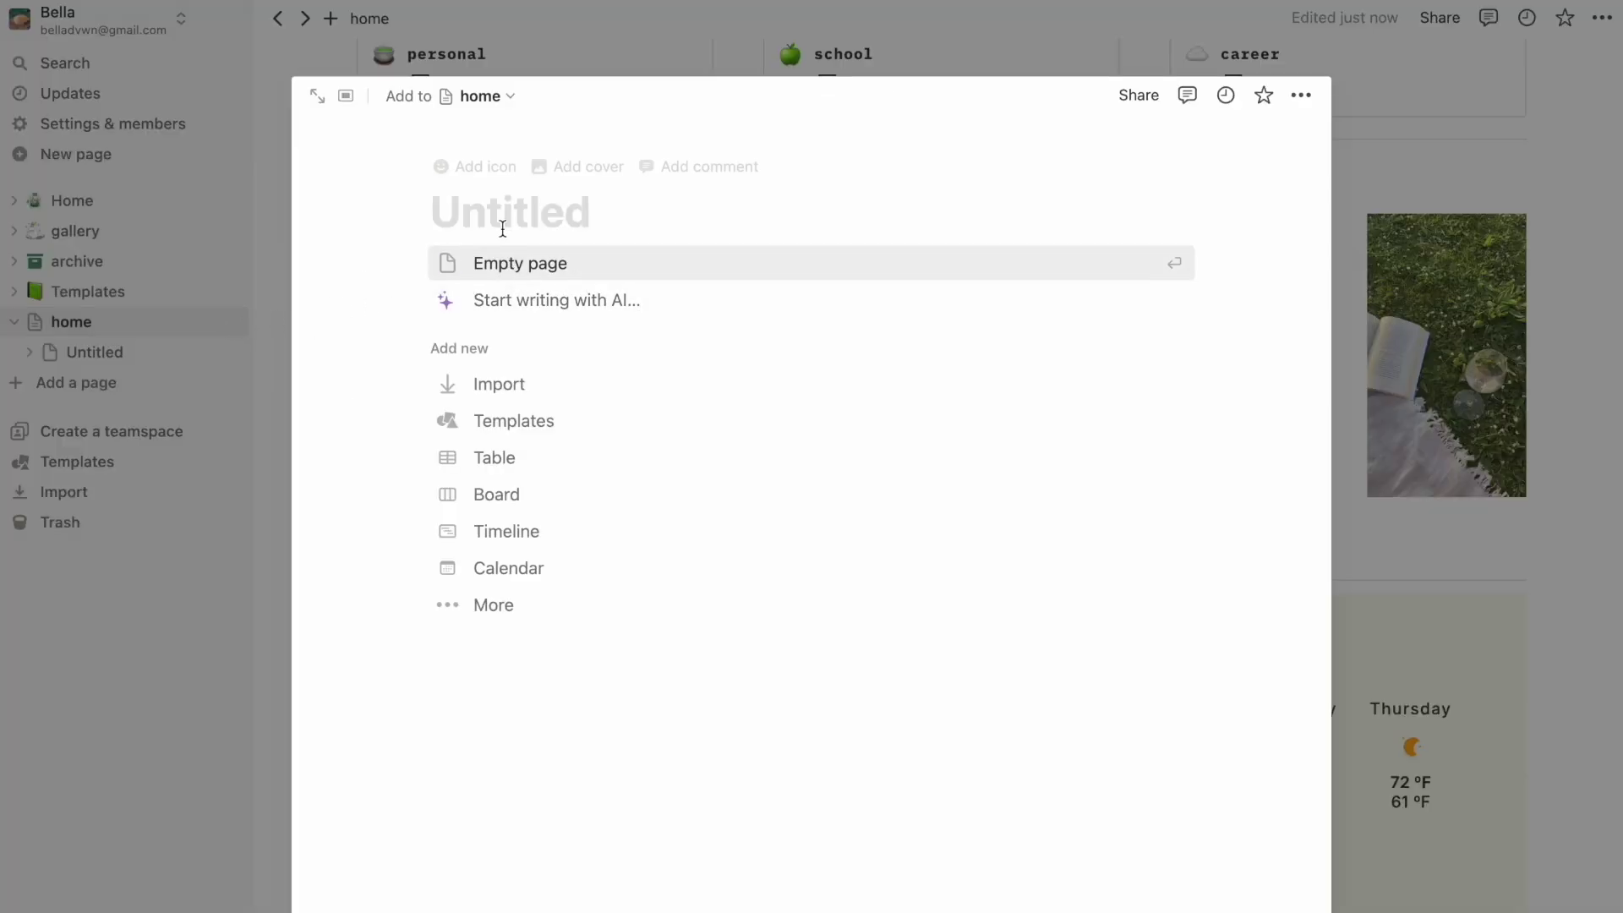
pyautogui.click(519, 263)
pyautogui.write('class 1')
pyautogui.press('Return')
pyautogui.write('class 2')
pyautogui.press('Return')
pyautogui.write('cla')
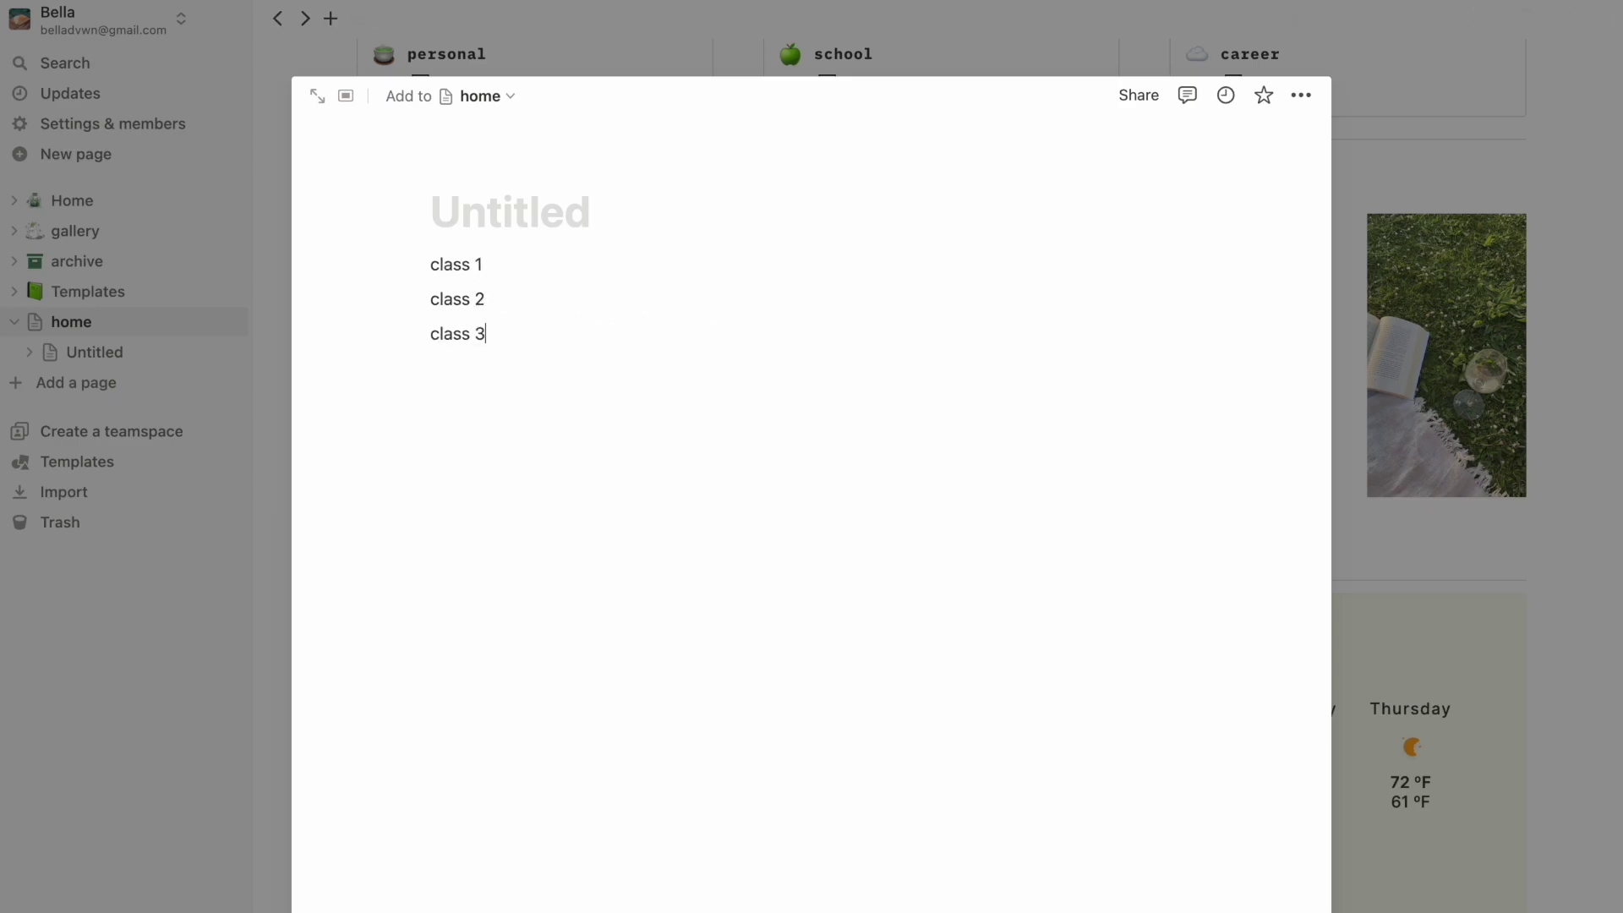
pyautogui.press('Return')
# Turn the class 1 line into its own page and open it.
pyautogui.click(417, 264)
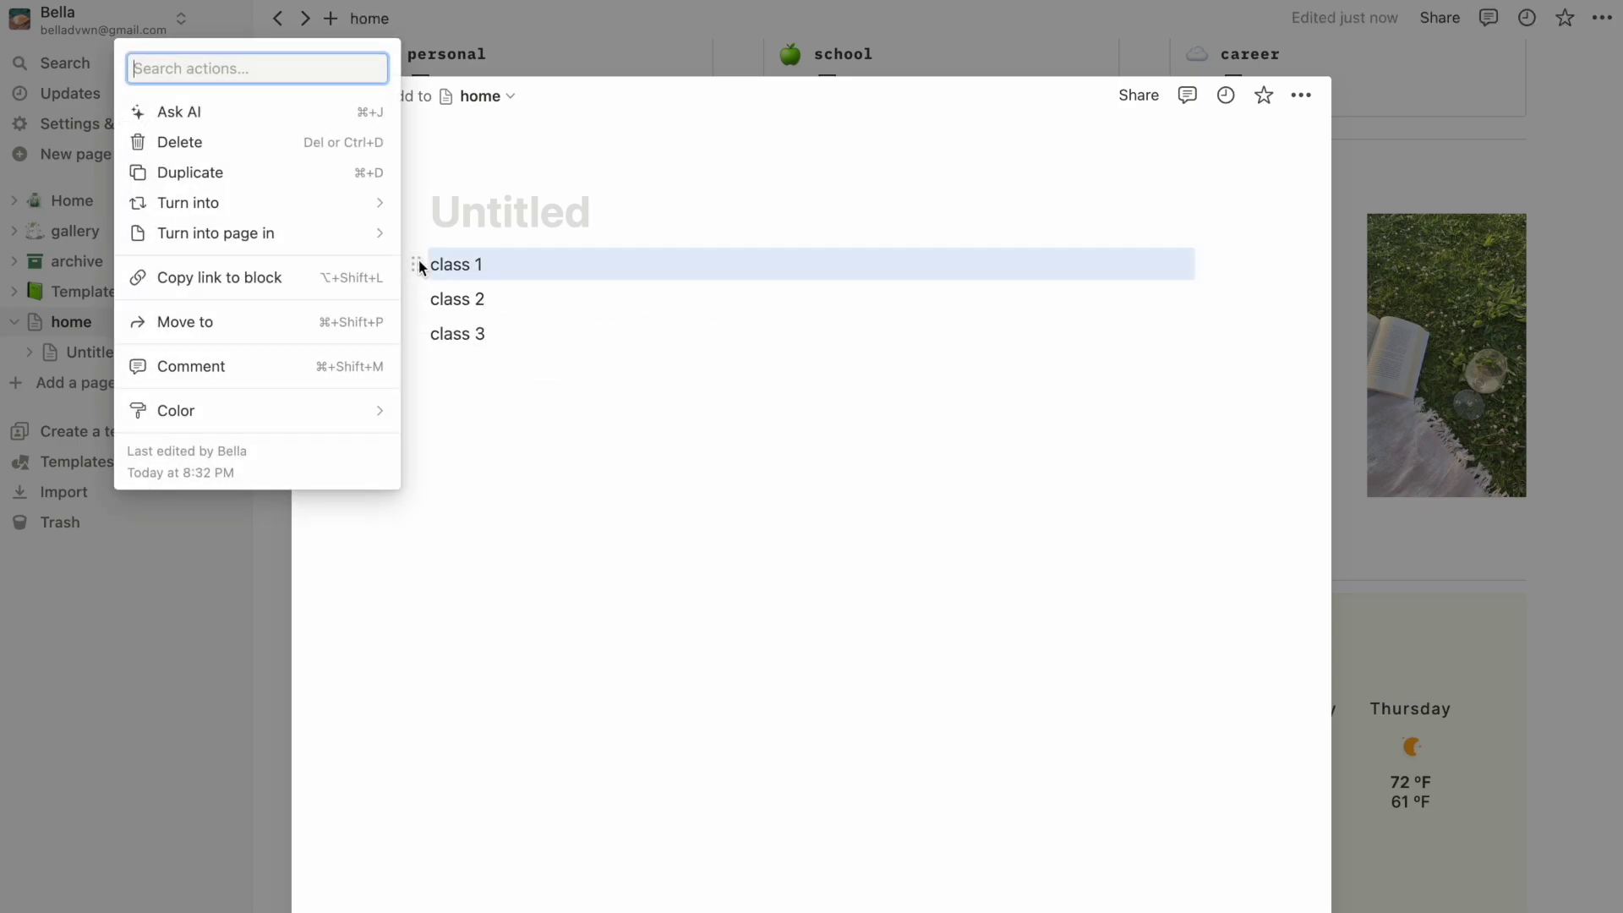
pyautogui.moveTo(363, 244)
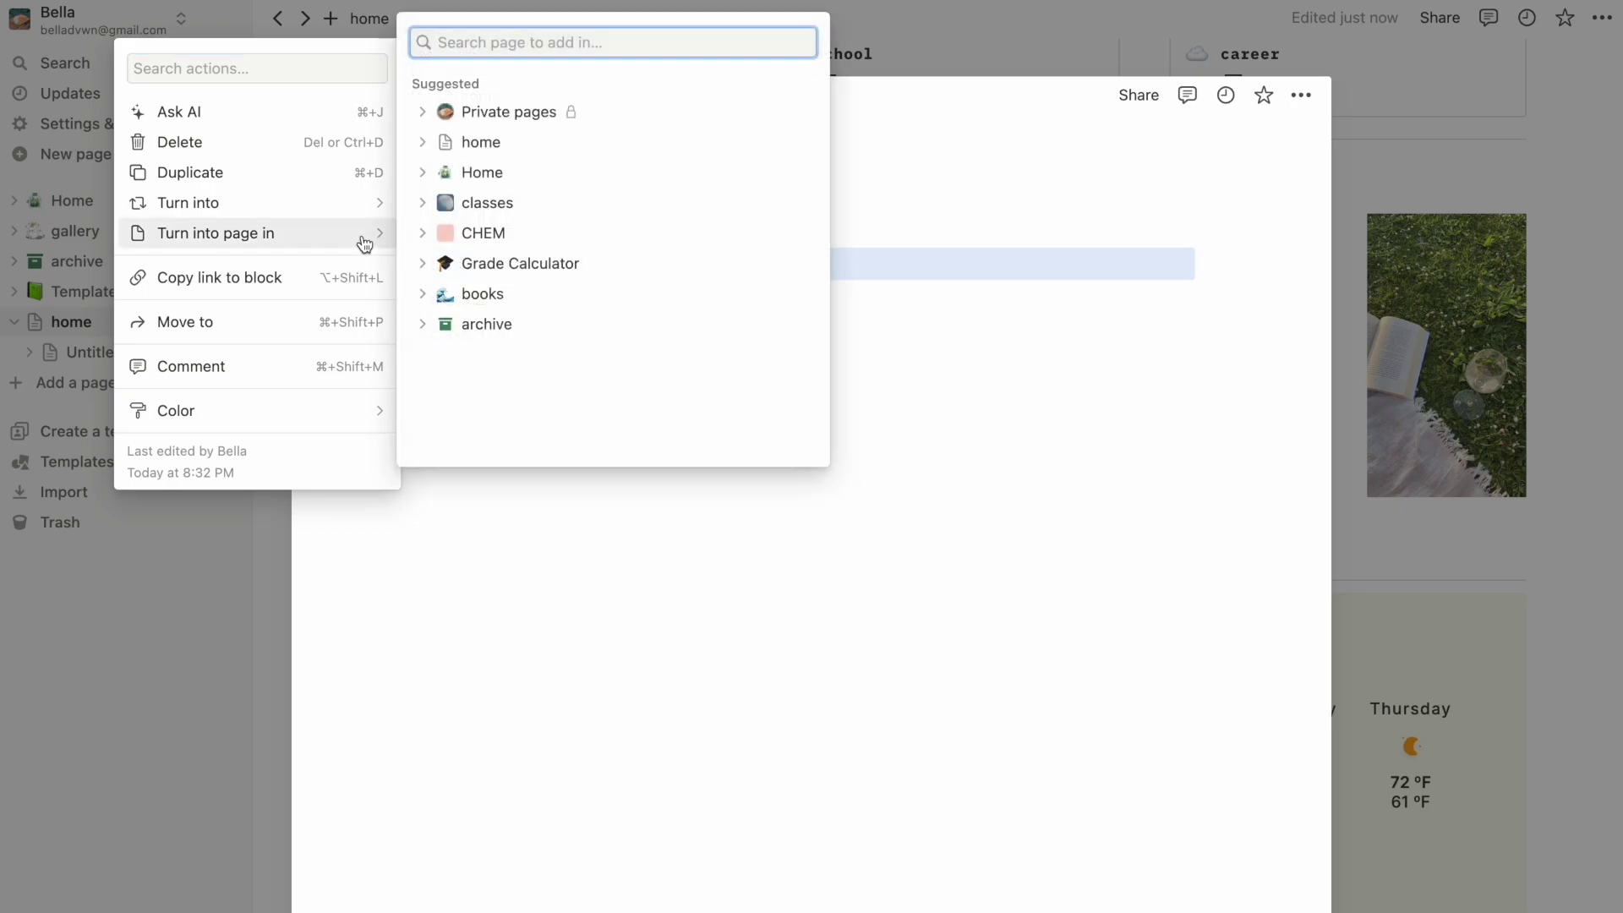
pyautogui.click(479, 142)
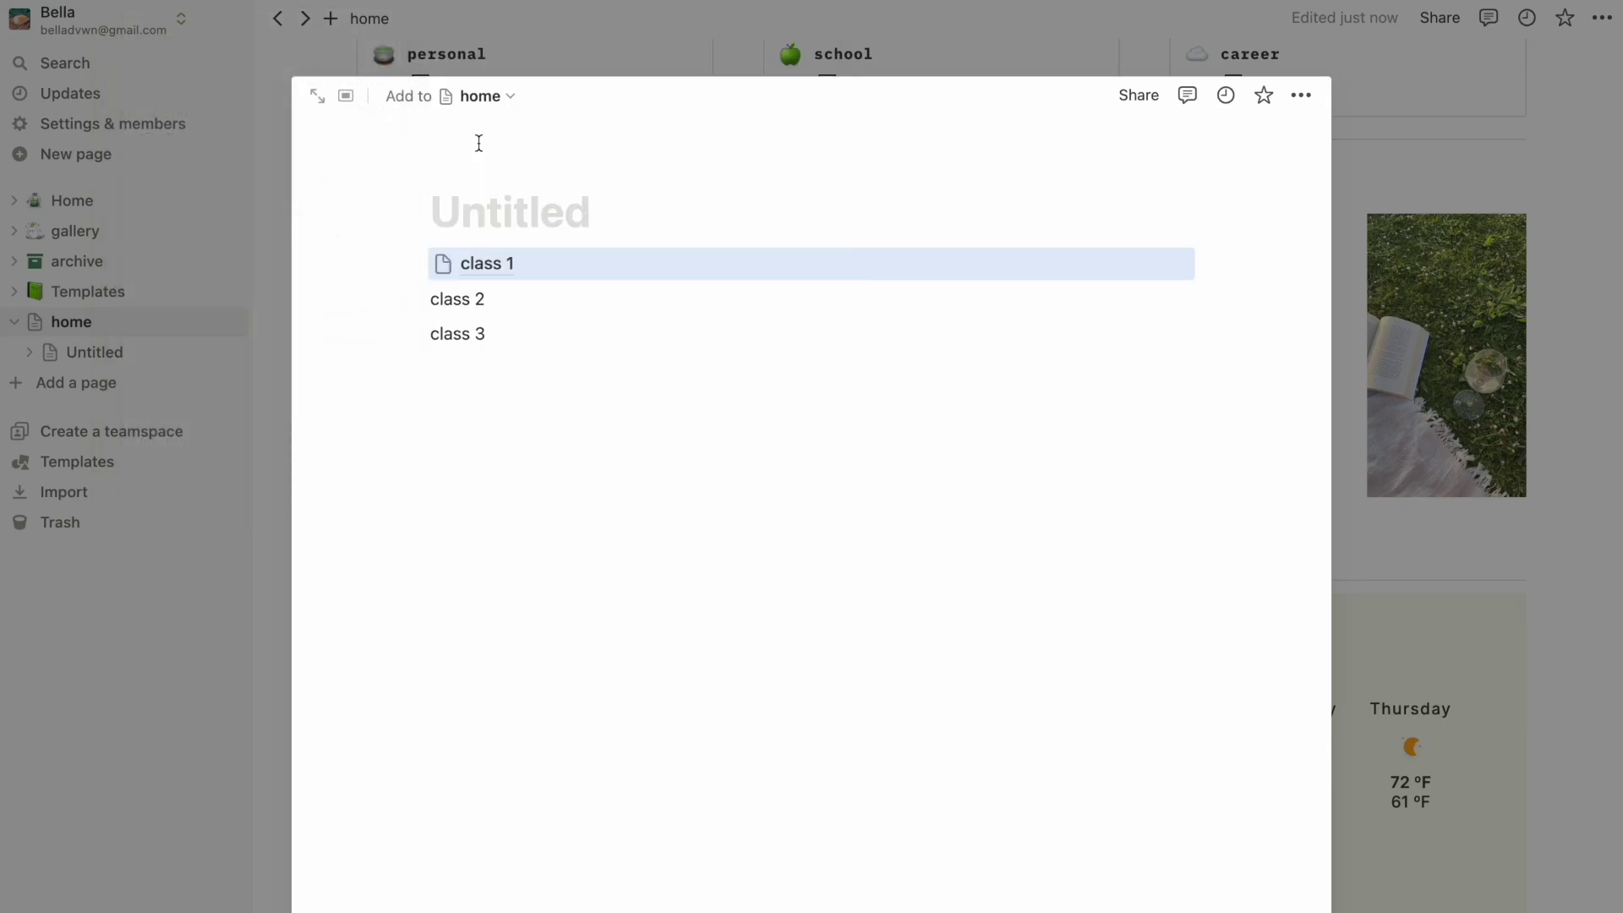
pyautogui.click(556, 263)
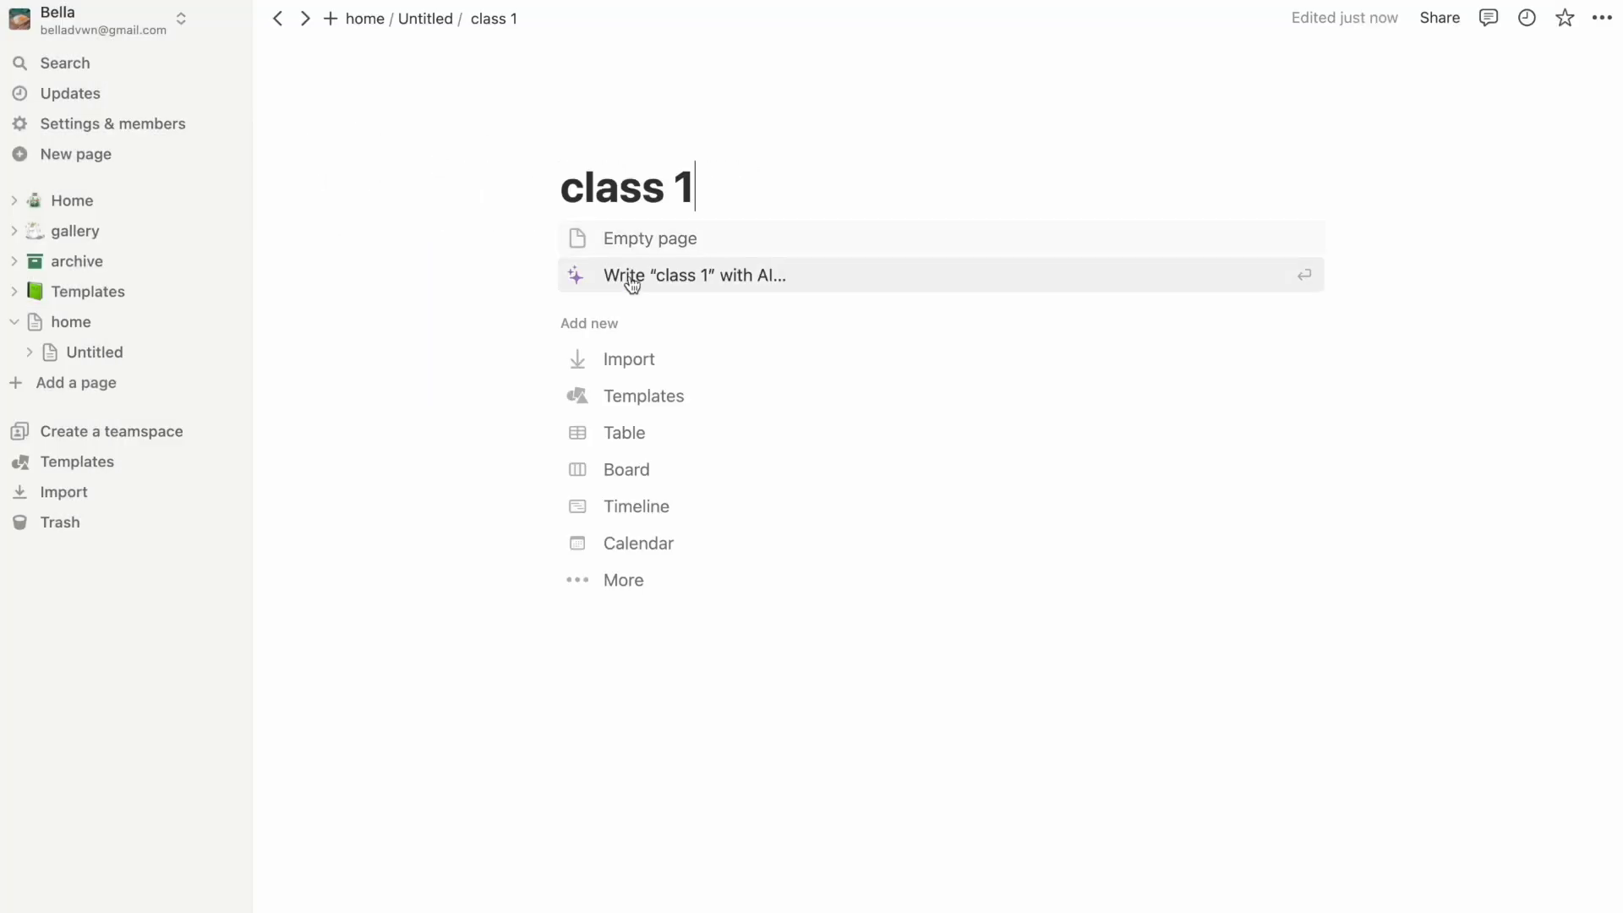
# Start class 1 as a blank page with title:, professor:, readings:, deadlines: and grading lines.
pyautogui.click(721, 242)
pyautogui.click(714, 200)
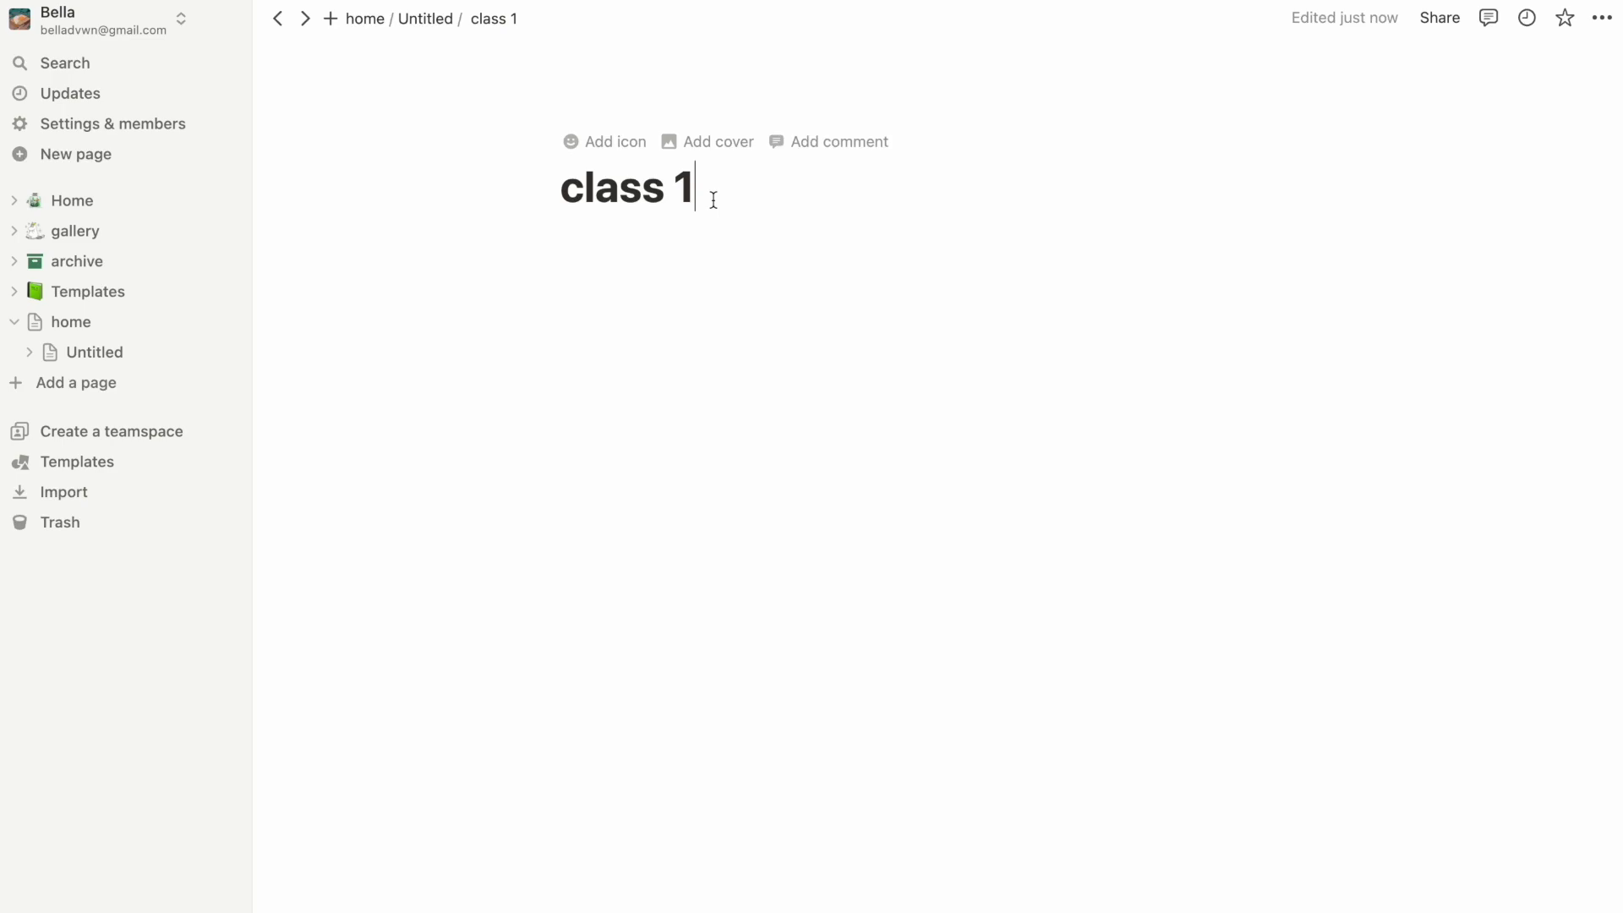
pyautogui.press('Return')
pyautogui.write('title:')
pyautogui.press('Return')
pyautogui.write('professor:')
pyautogui.press('Return')
pyautogui.write('readings:')
pyautogui.press('Return')
pyautogui.write('dead')
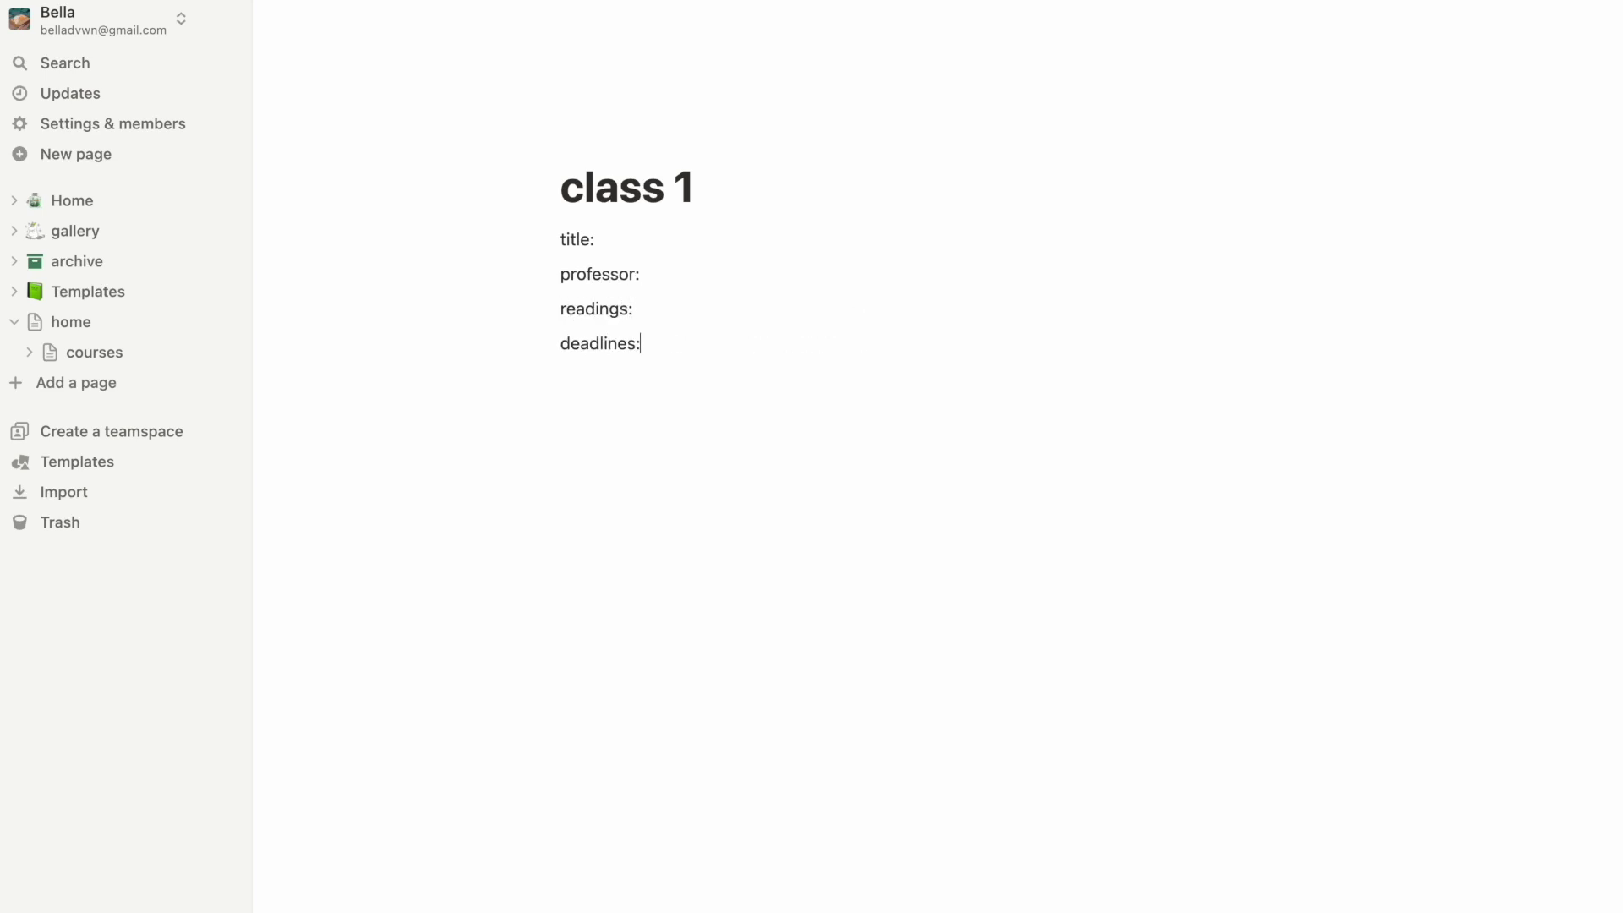
pyautogui.write('lines:')
pyautogui.press('Return')
pyautogui.press('Return')
pyautogui.write('grading:')
pyautogui.press('Return')
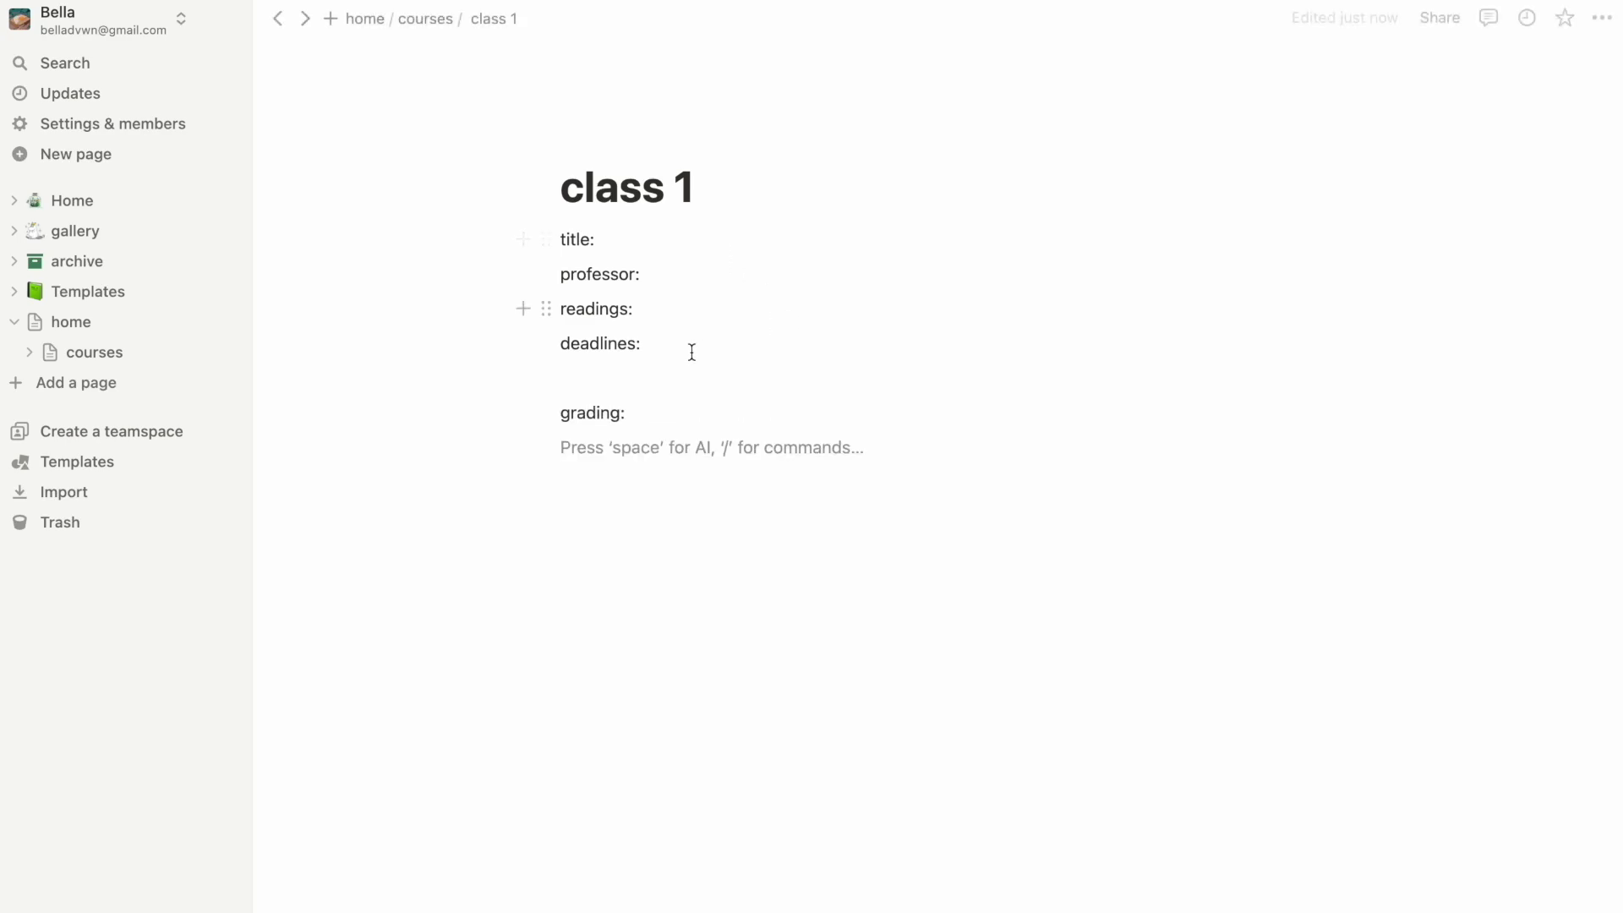
# Paste the grading-scale image under grading, shrink it and position it near the label.
pyautogui.press('super+v')
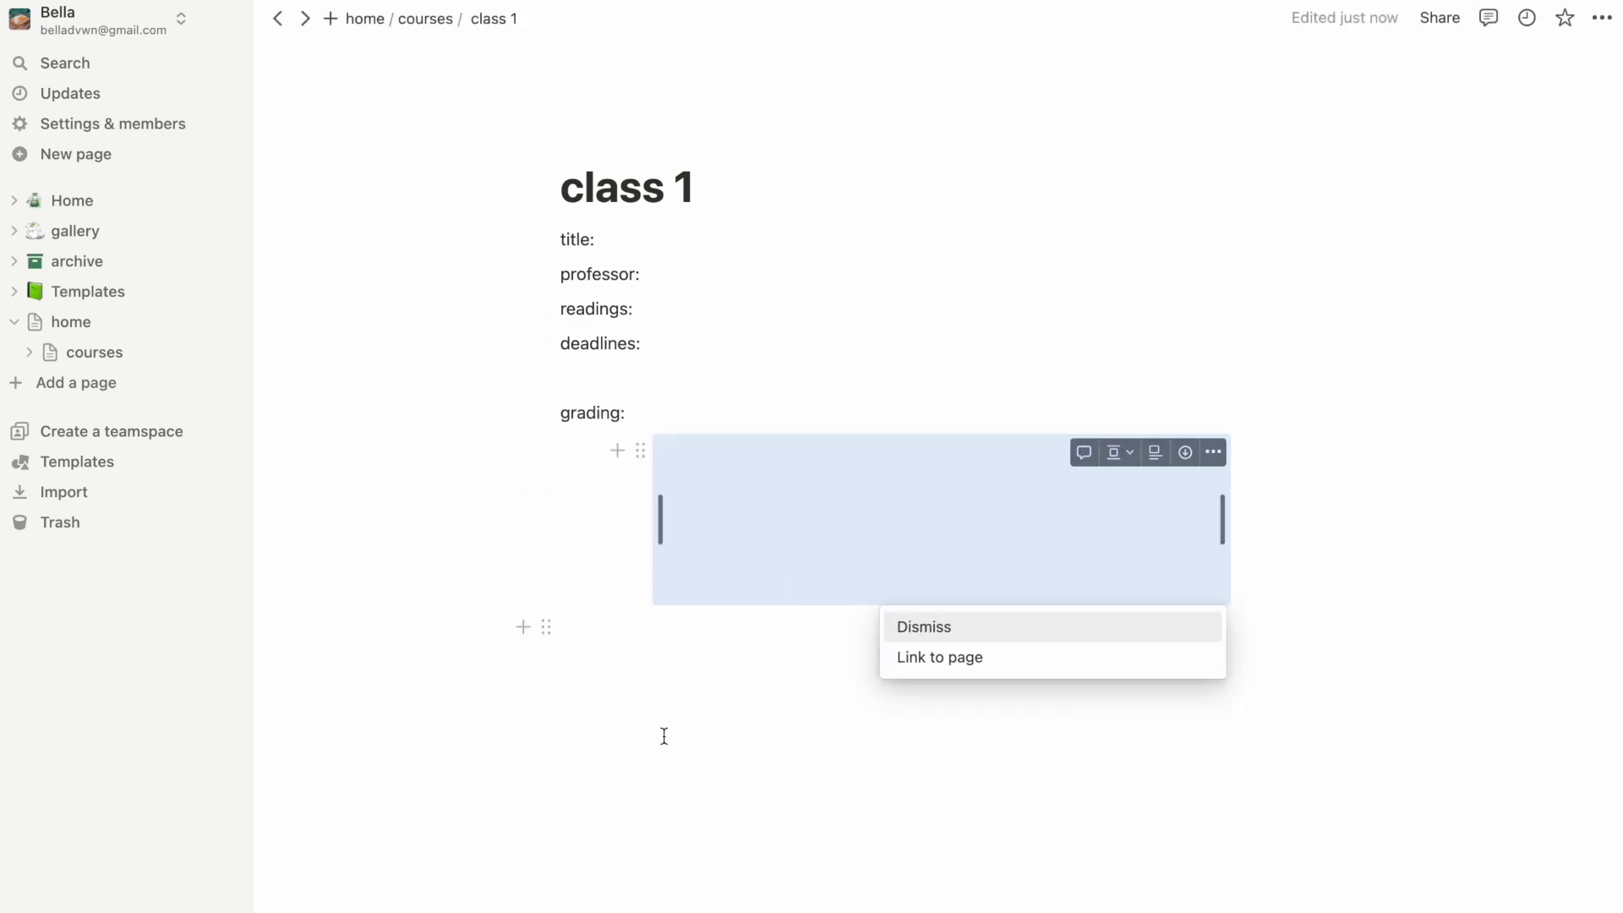
pyautogui.click(616, 629)
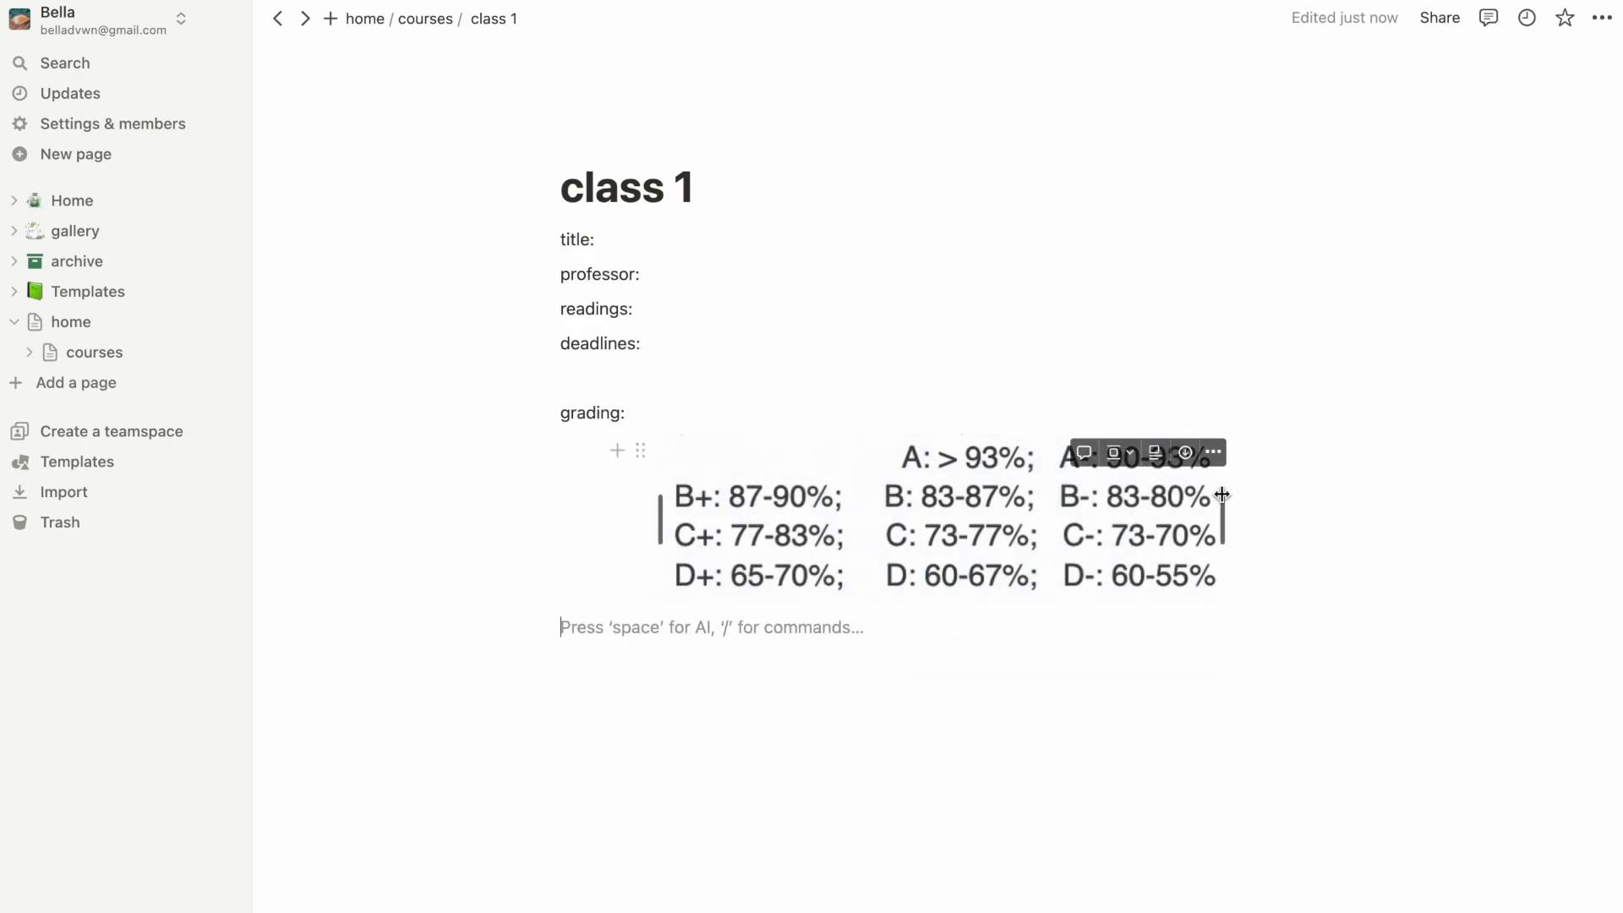
pyautogui.moveTo(1221, 499); pyautogui.dragTo(1057, 497)
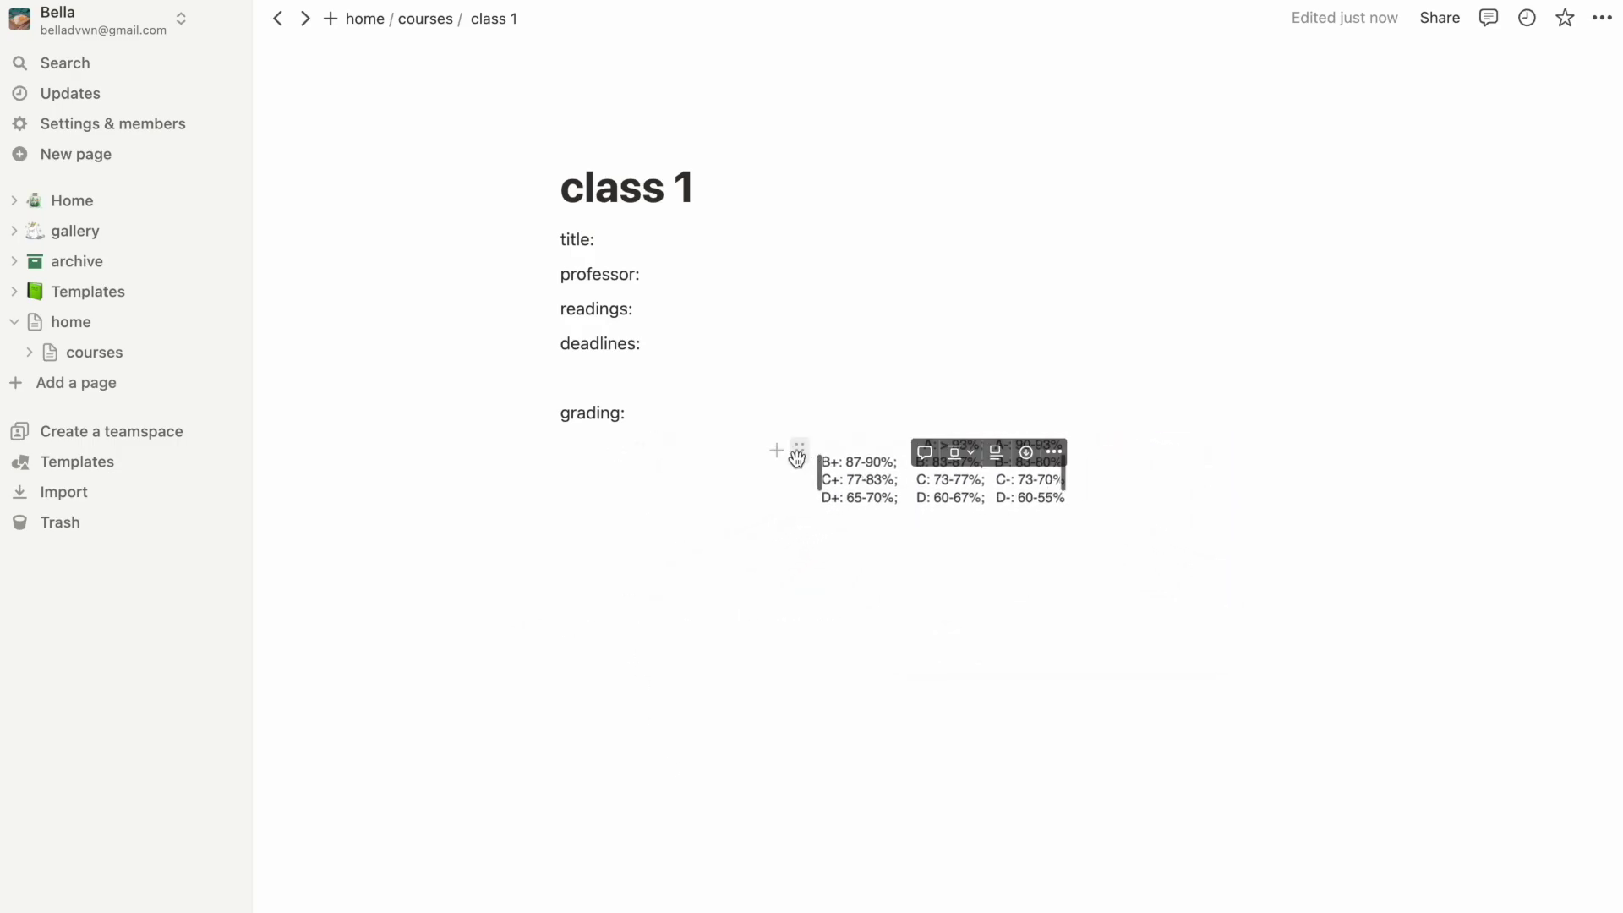
pyautogui.moveTo(794, 456); pyautogui.dragTo(569, 439)
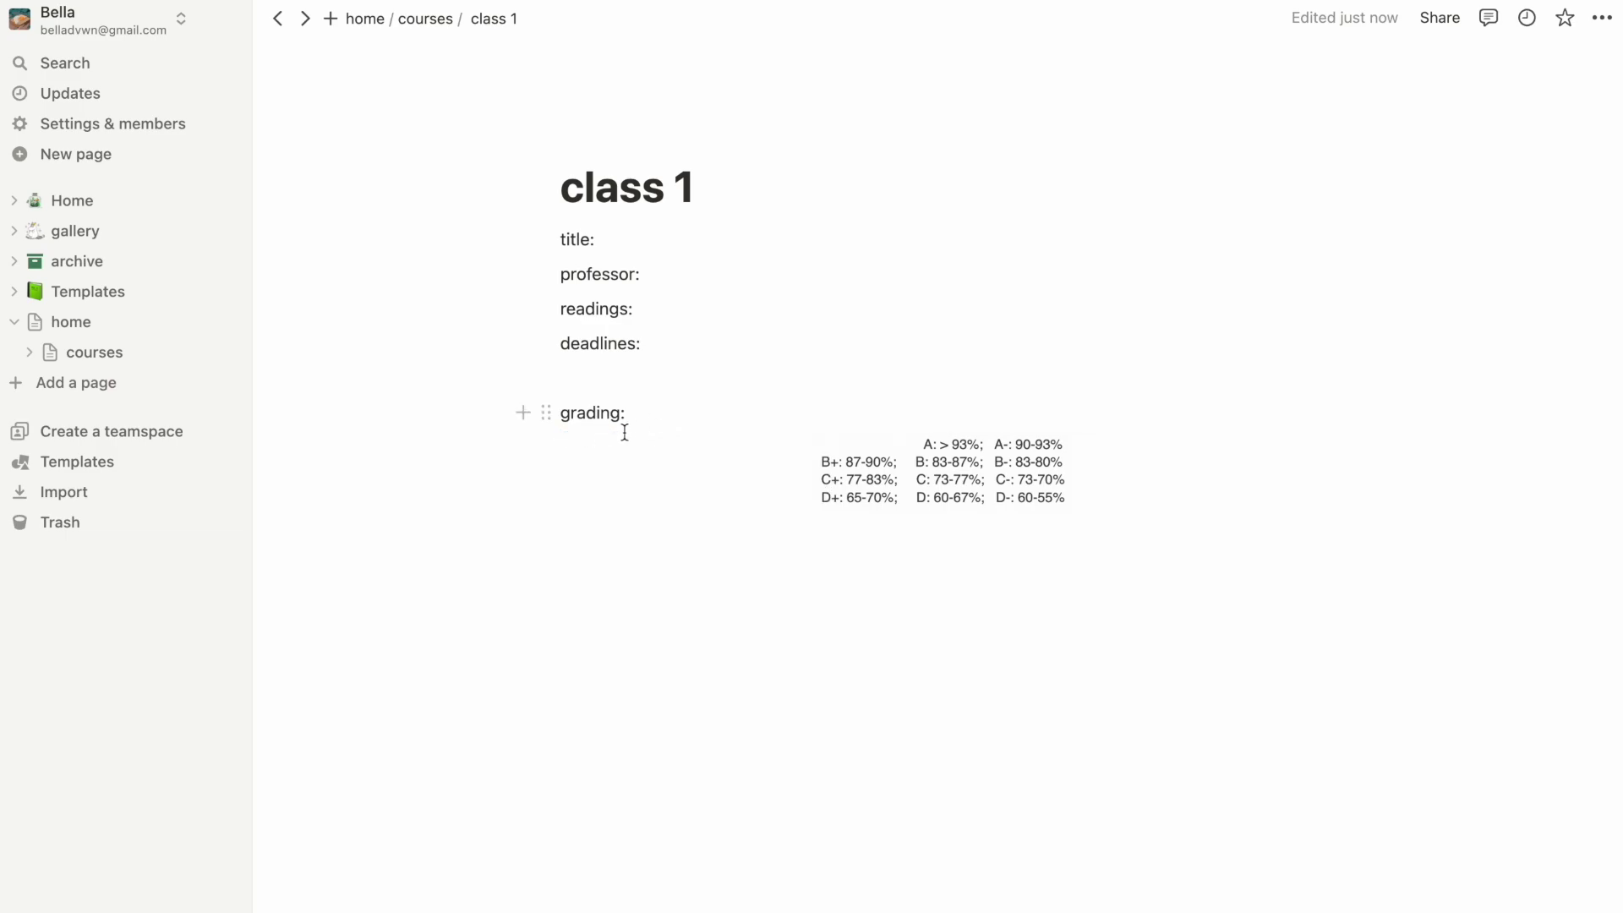
pyautogui.moveTo(804, 449); pyautogui.dragTo(601, 427)
pyautogui.click(809, 417)
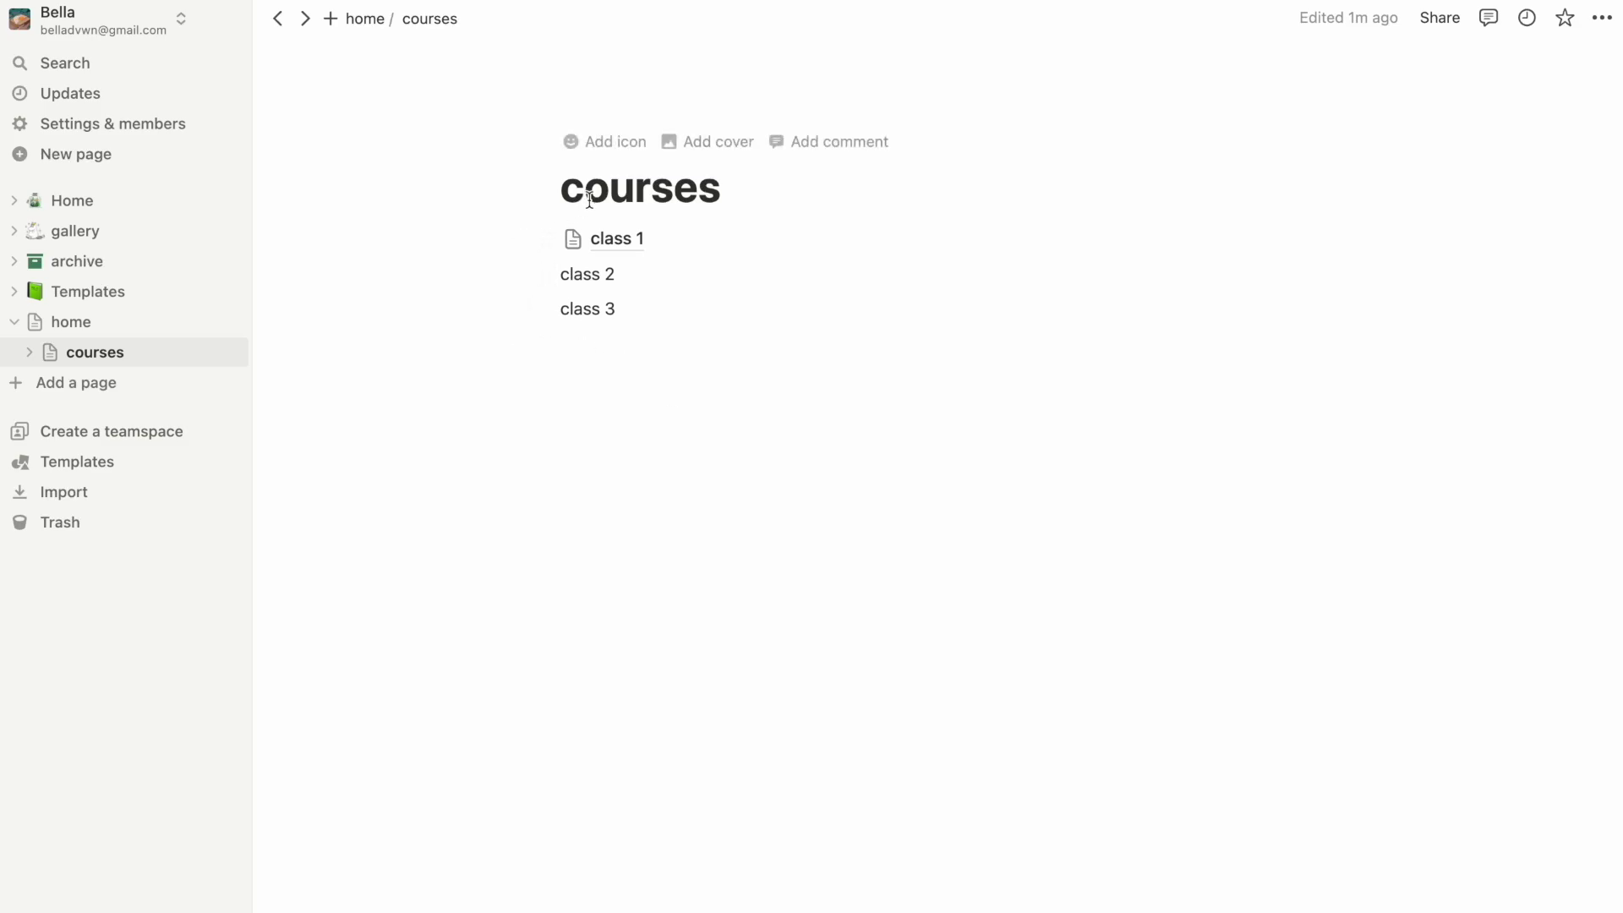
# Give the courses page a yellow notebook icon found by searching 'book'.
pyautogui.click(615, 142)
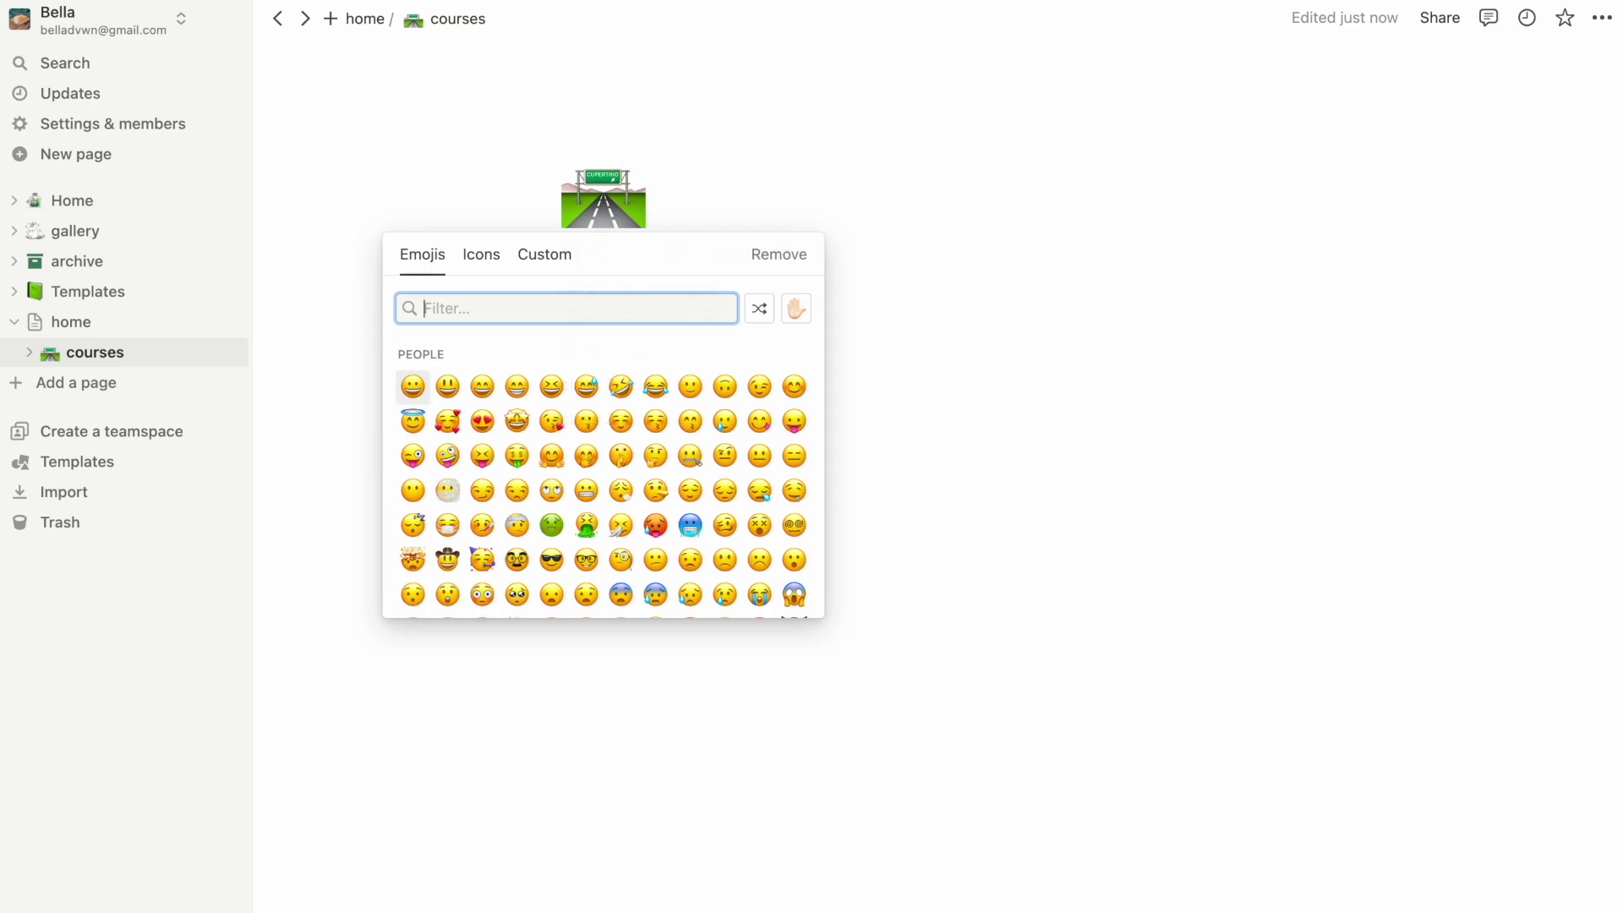
pyautogui.write('book')
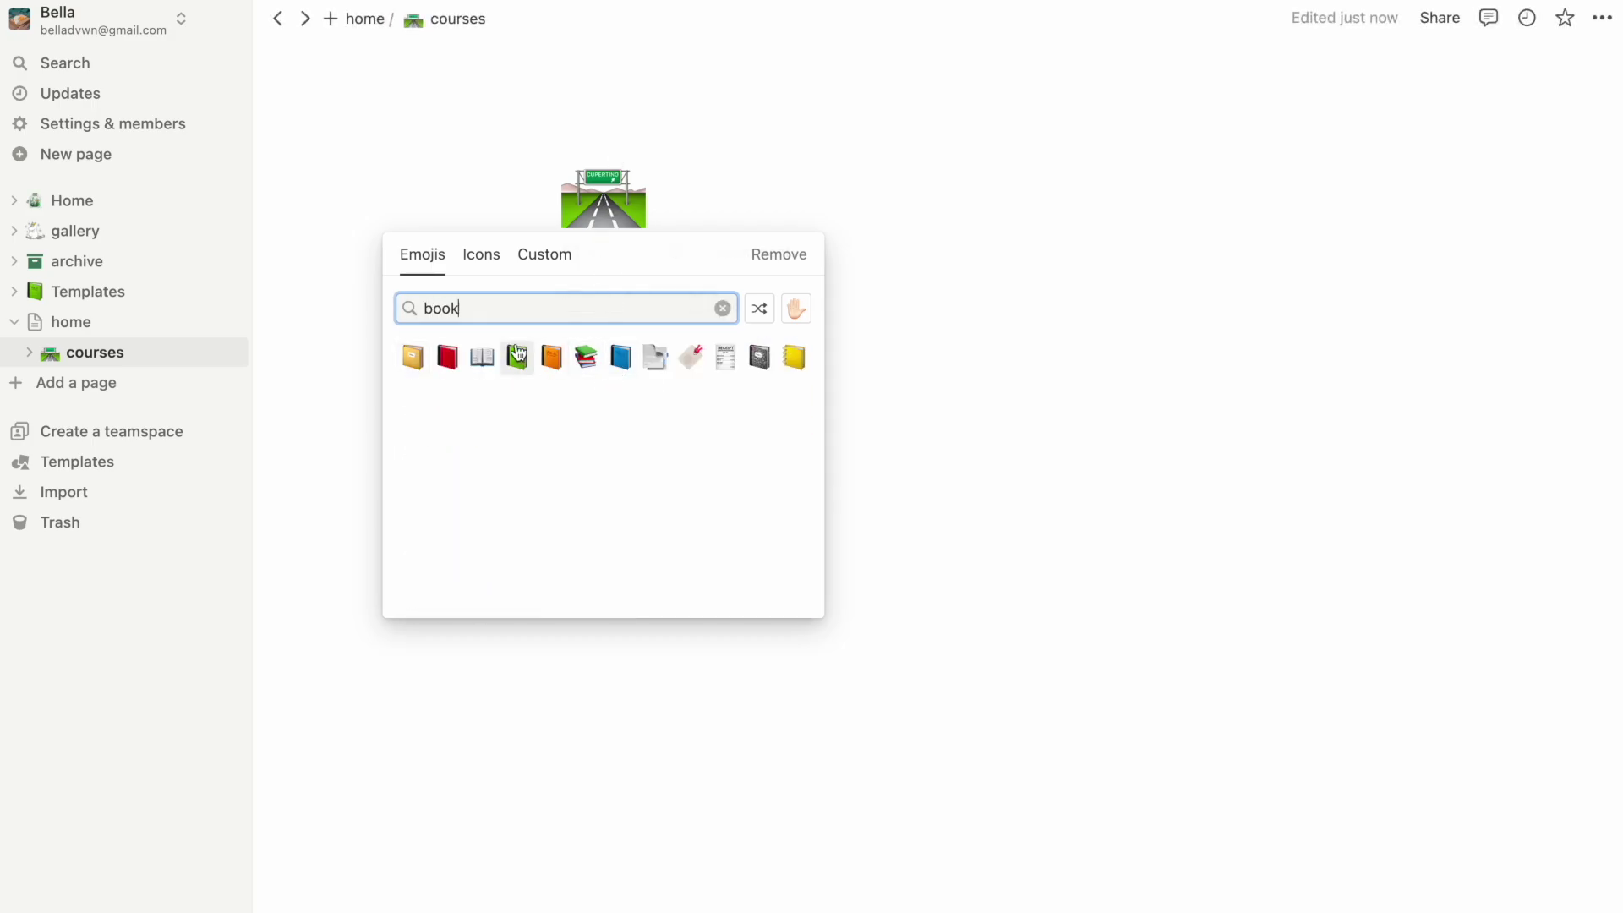
pyautogui.click(794, 358)
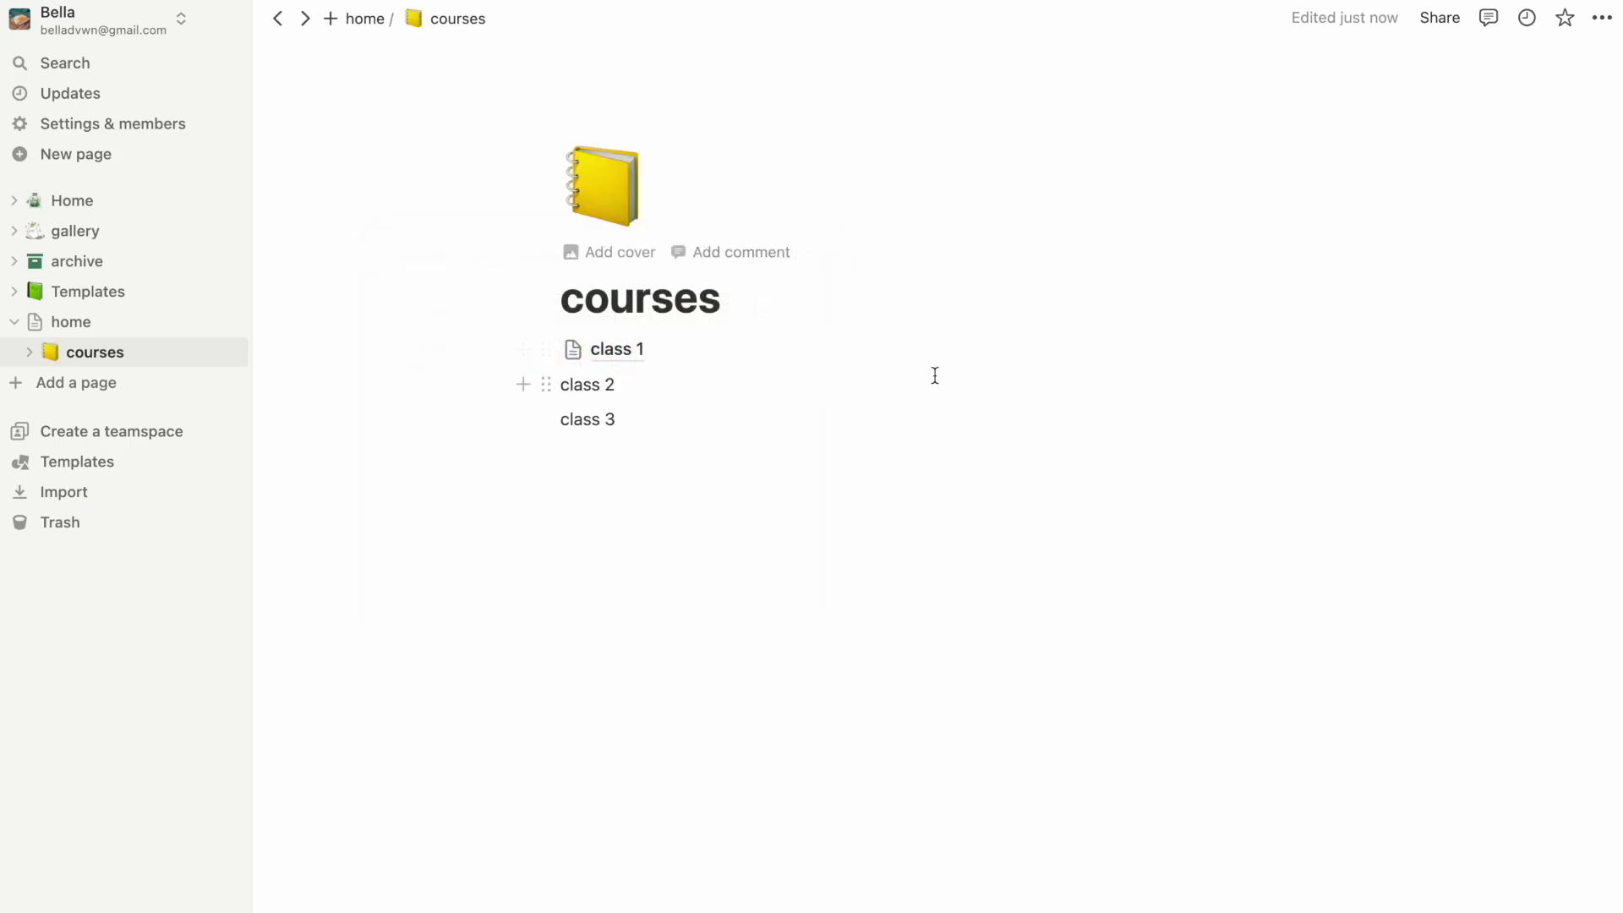
pyautogui.click(660, 464)
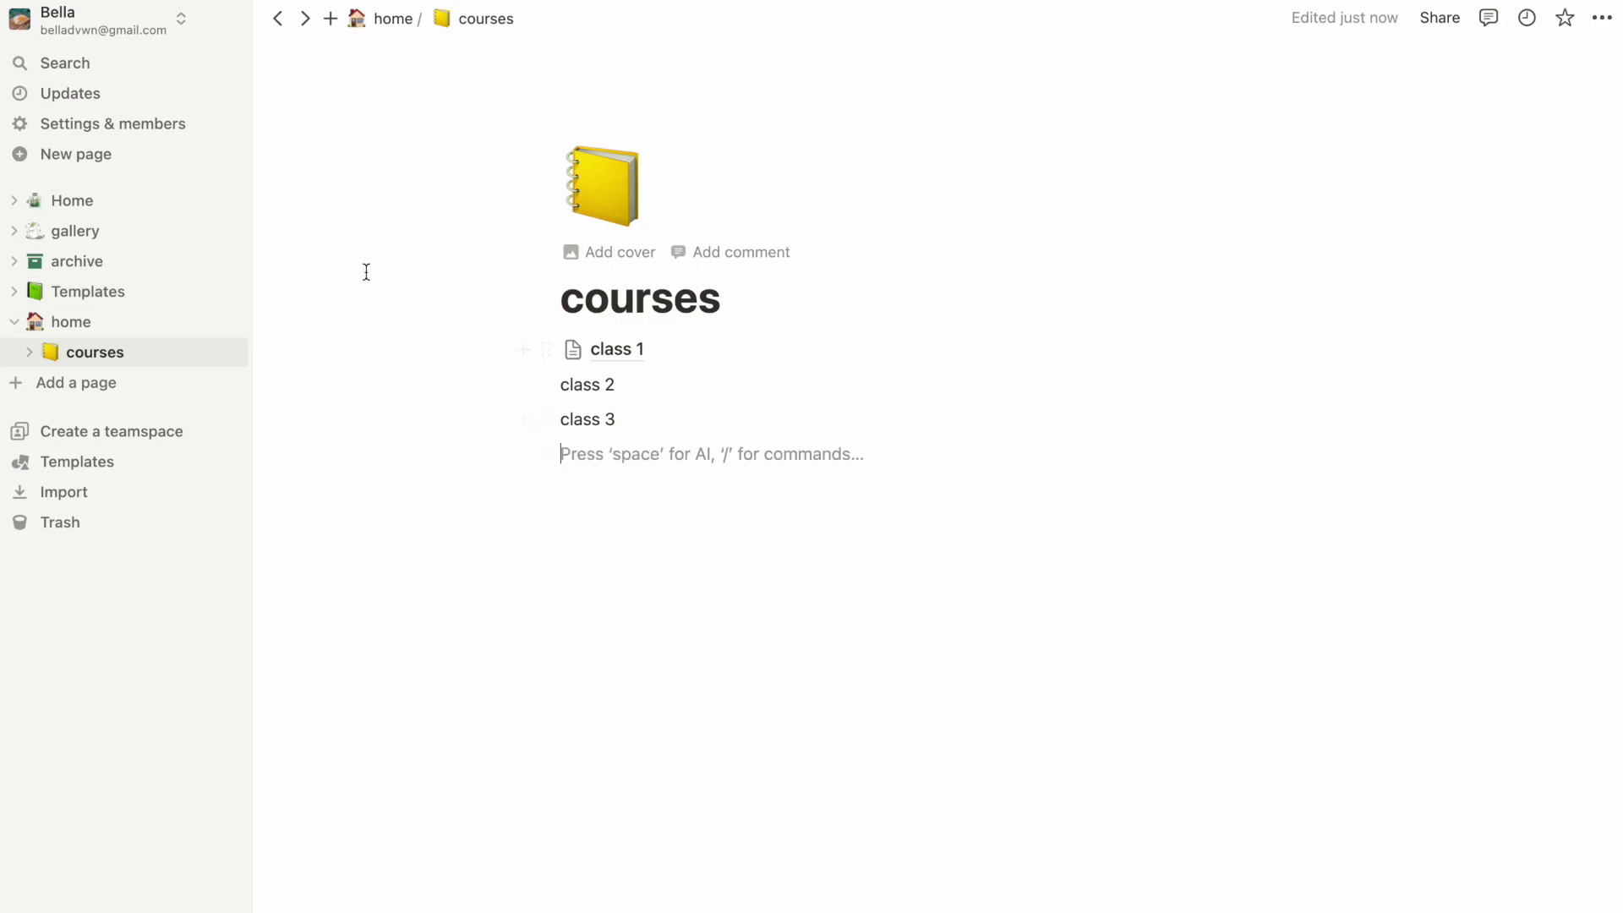
# Create a blank page under home and insert a Table view database block.
pyautogui.click(226, 322)
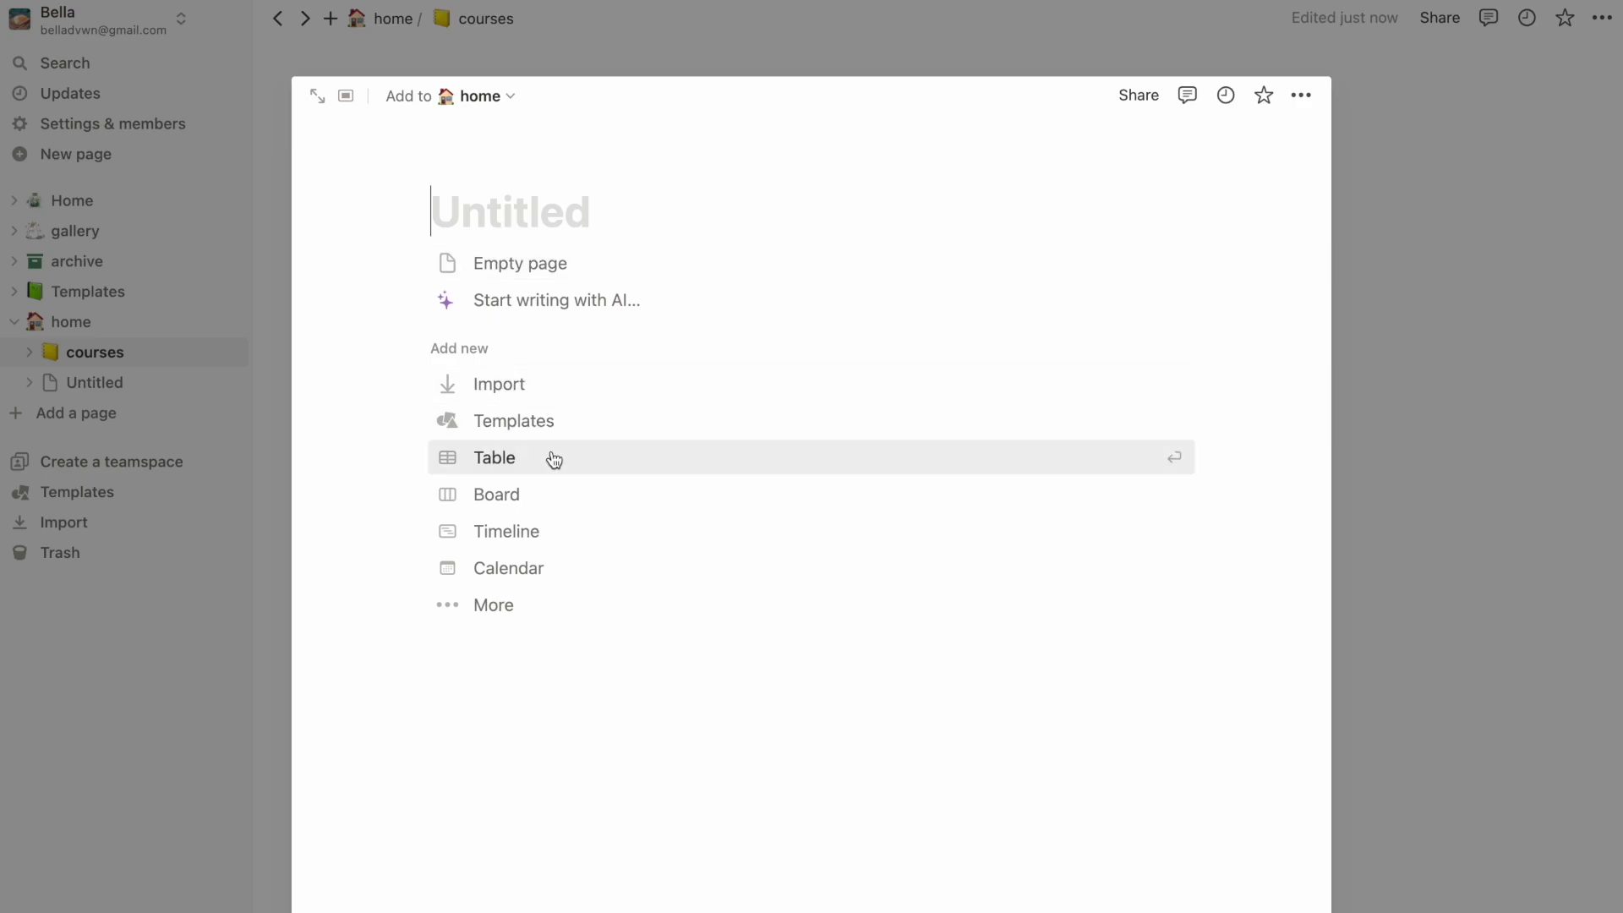
pyautogui.click(529, 268)
pyautogui.click(400, 267)
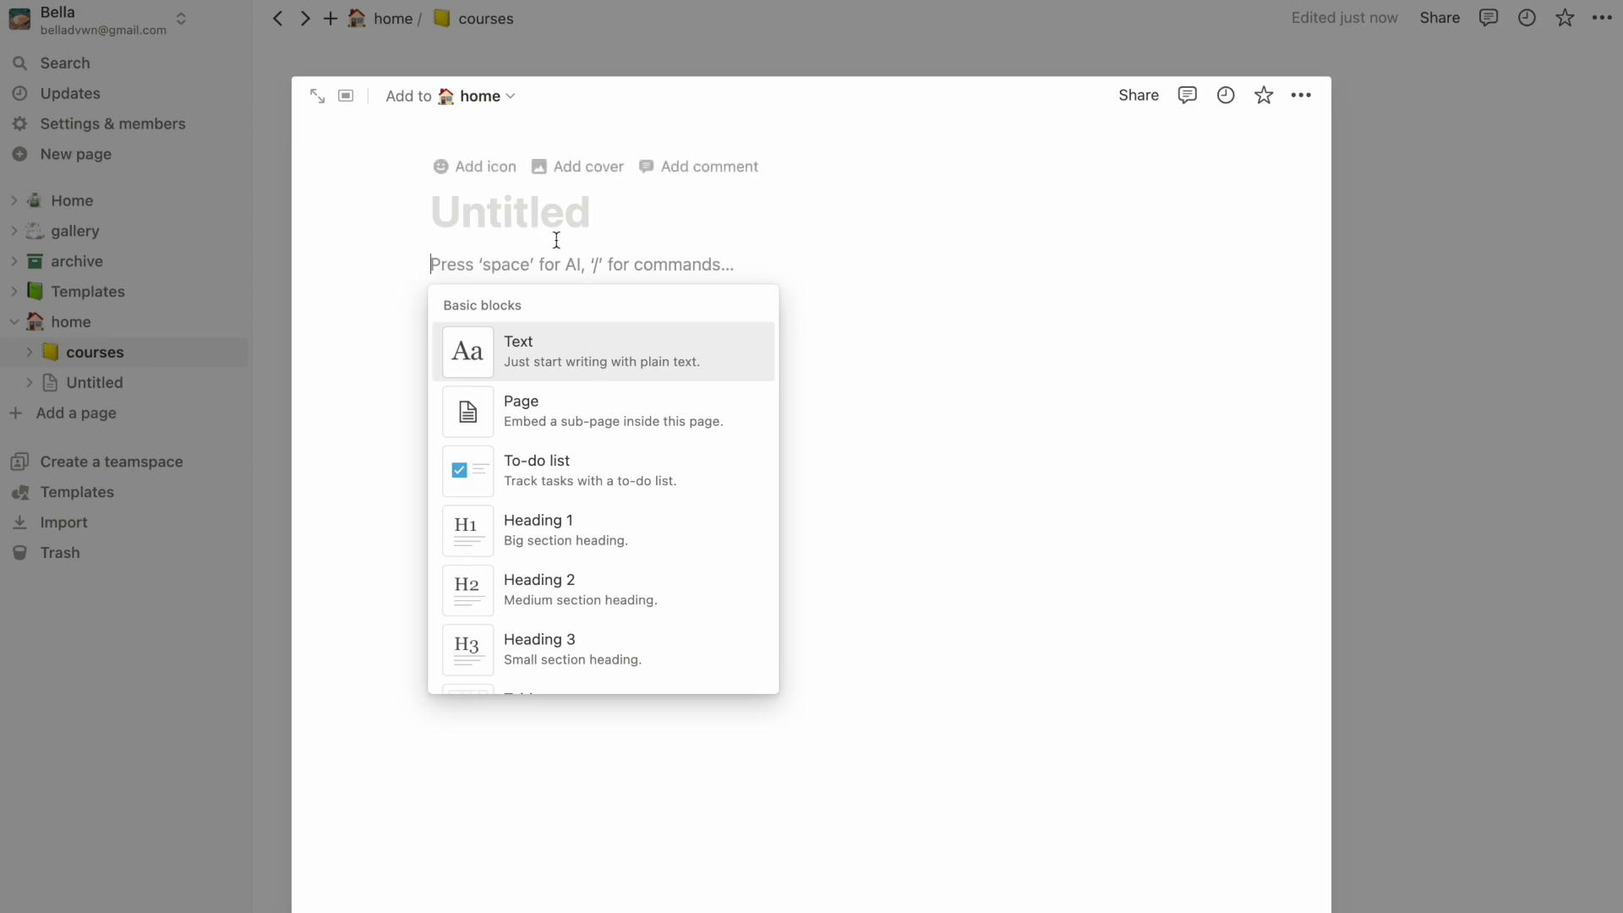
pyautogui.scroll(-1, 561, 431)
pyautogui.scroll(-10, 561, 440)
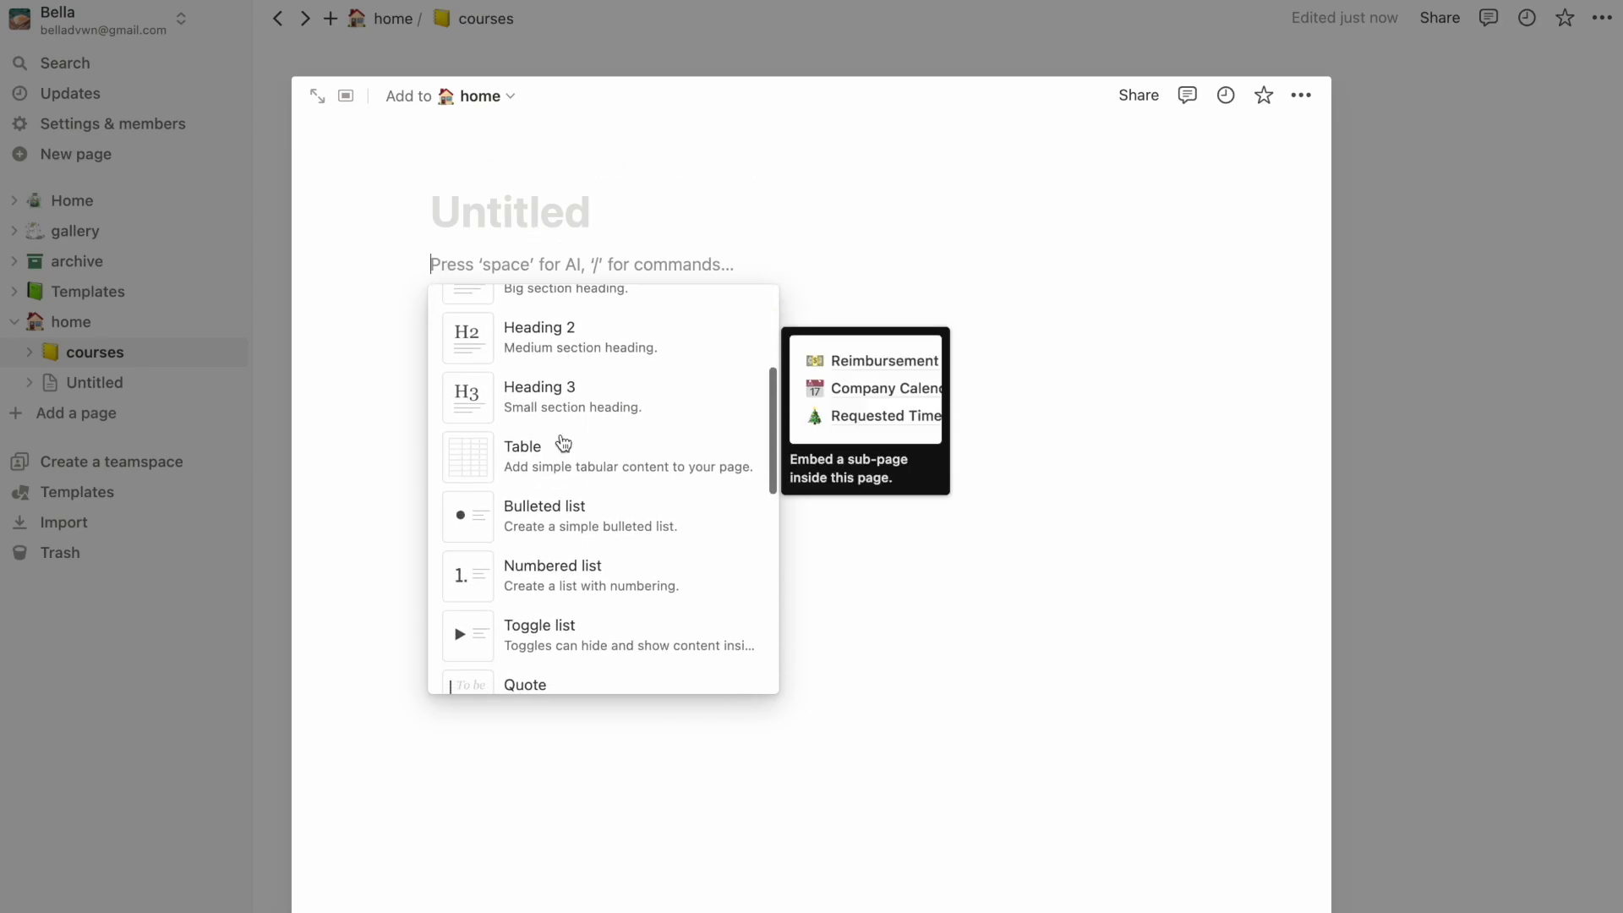
pyautogui.scroll(-8, 562, 439)
pyautogui.scroll(-1, 563, 443)
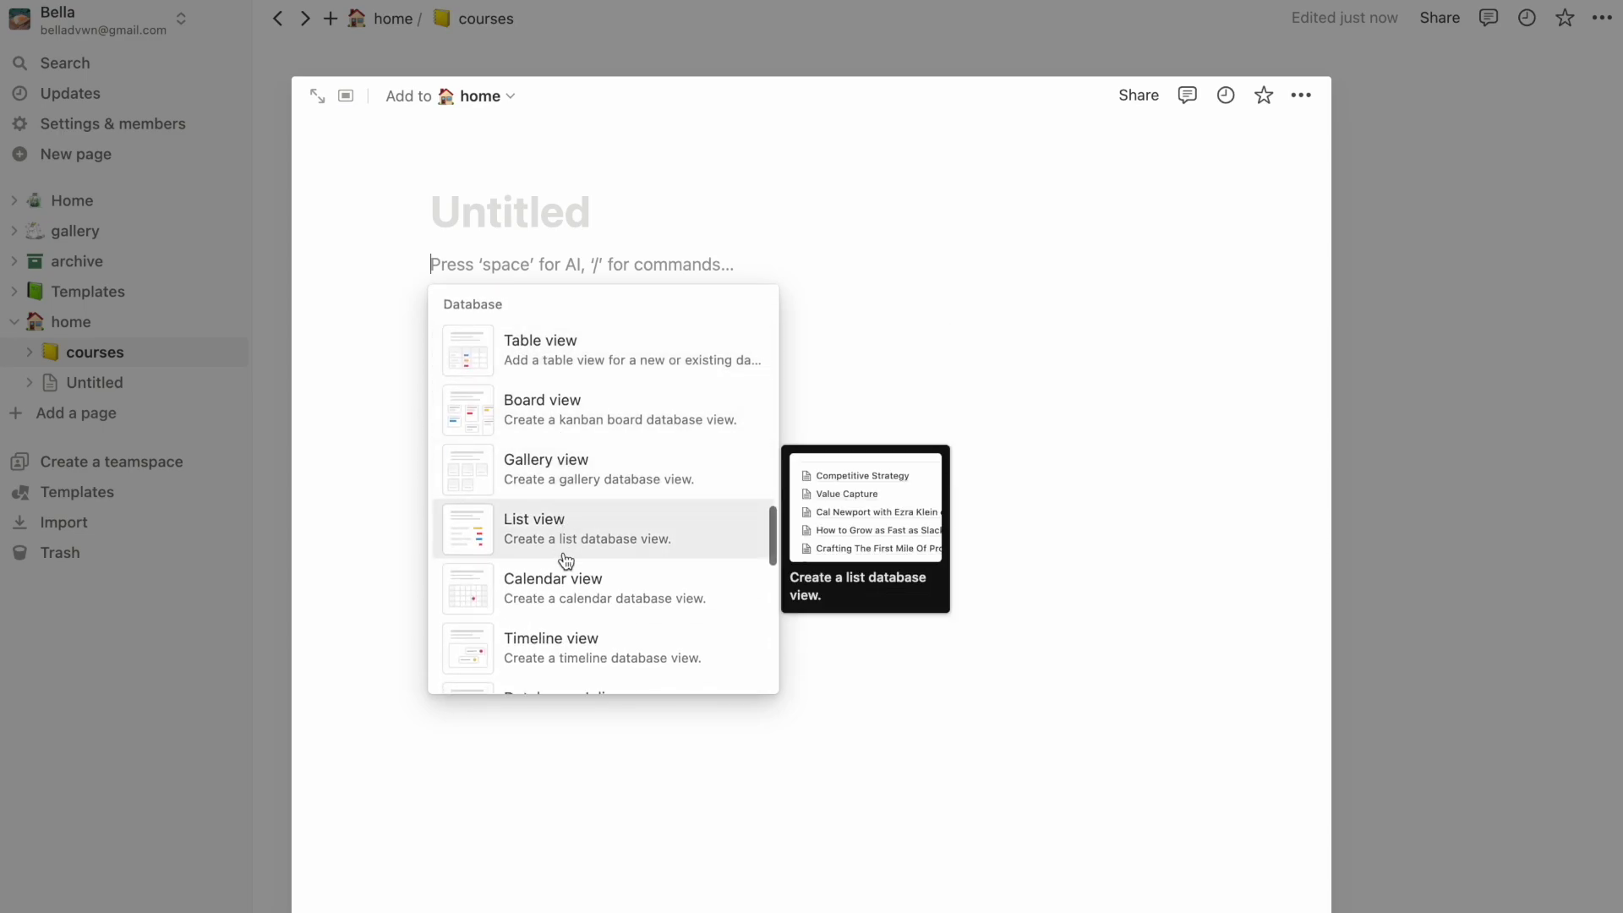
pyautogui.click(566, 355)
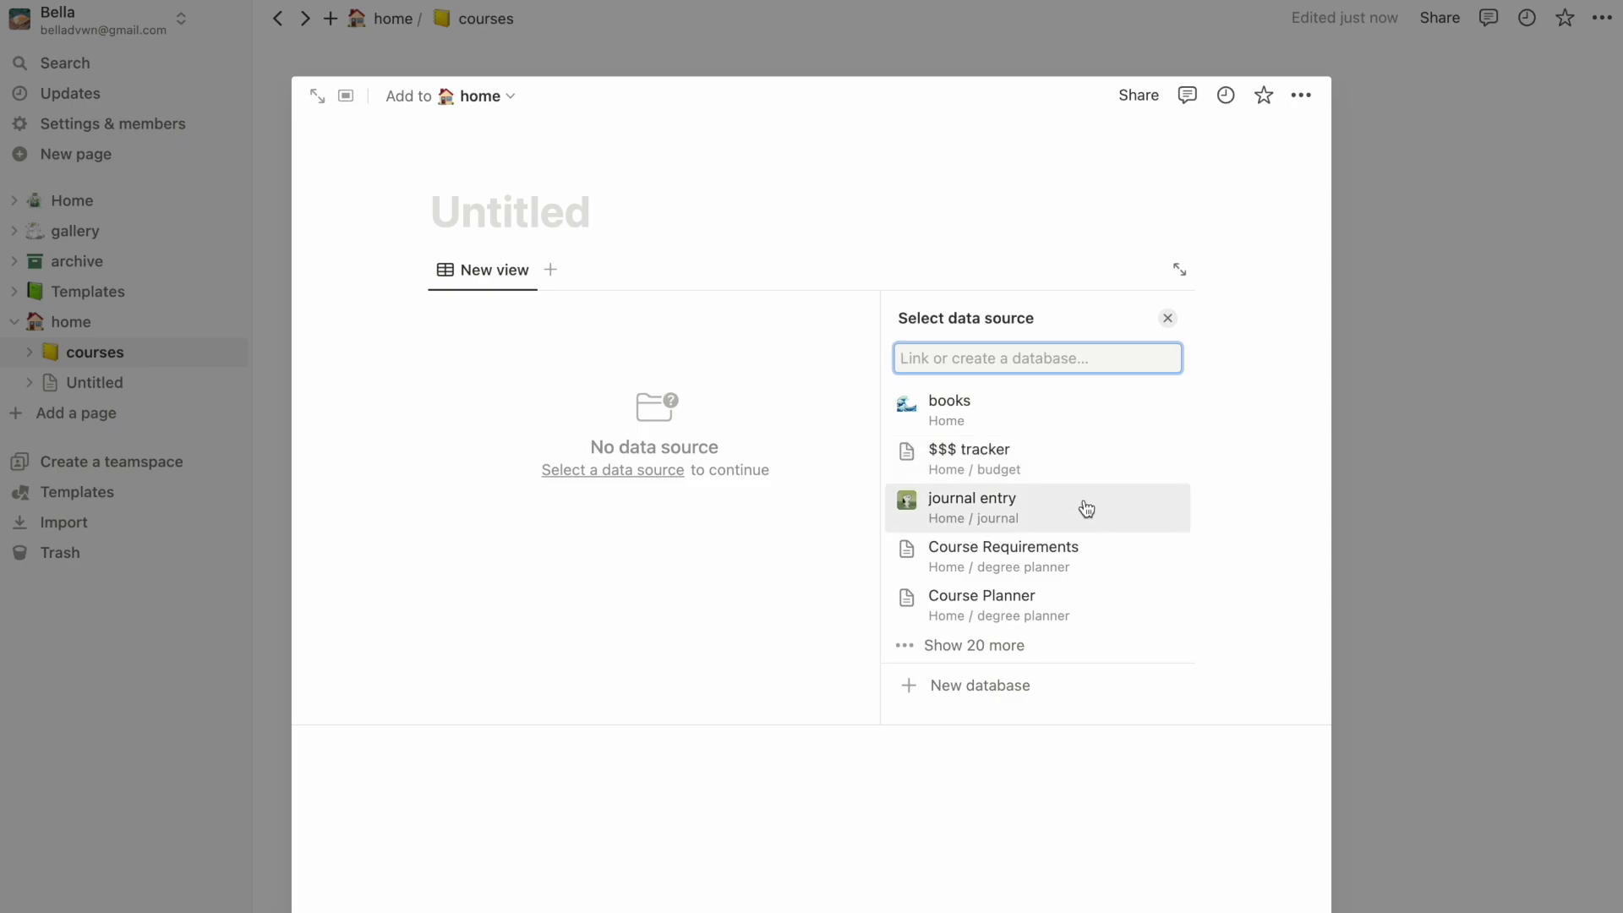
# Create a new database for the table titled 'assignments'.
pyautogui.click(1020, 686)
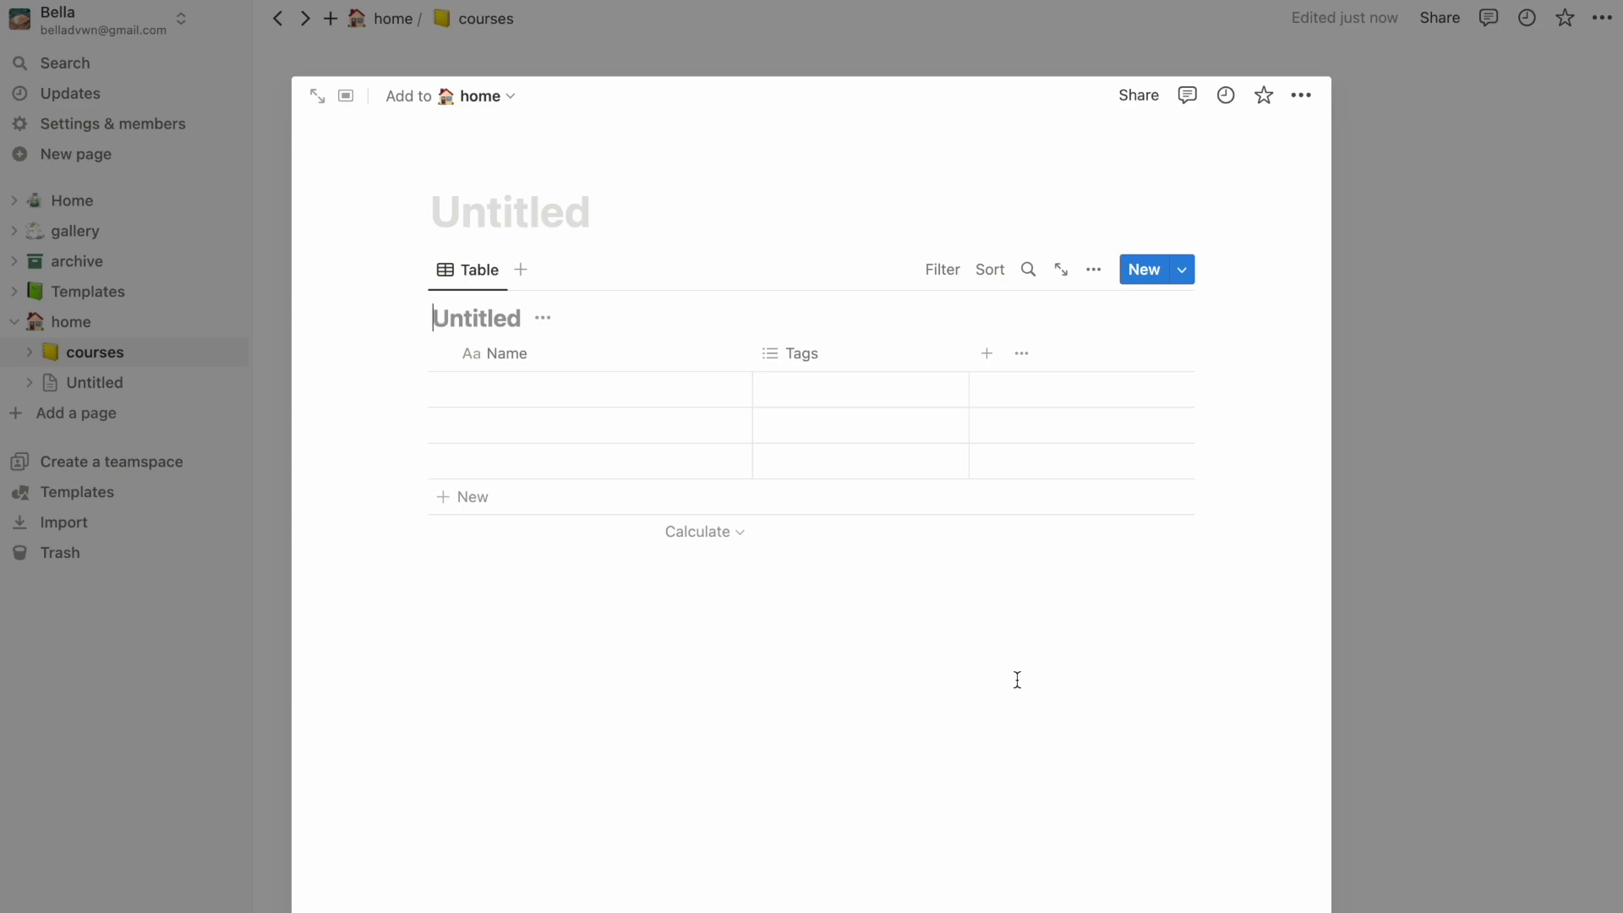
pyautogui.write('assignmen')
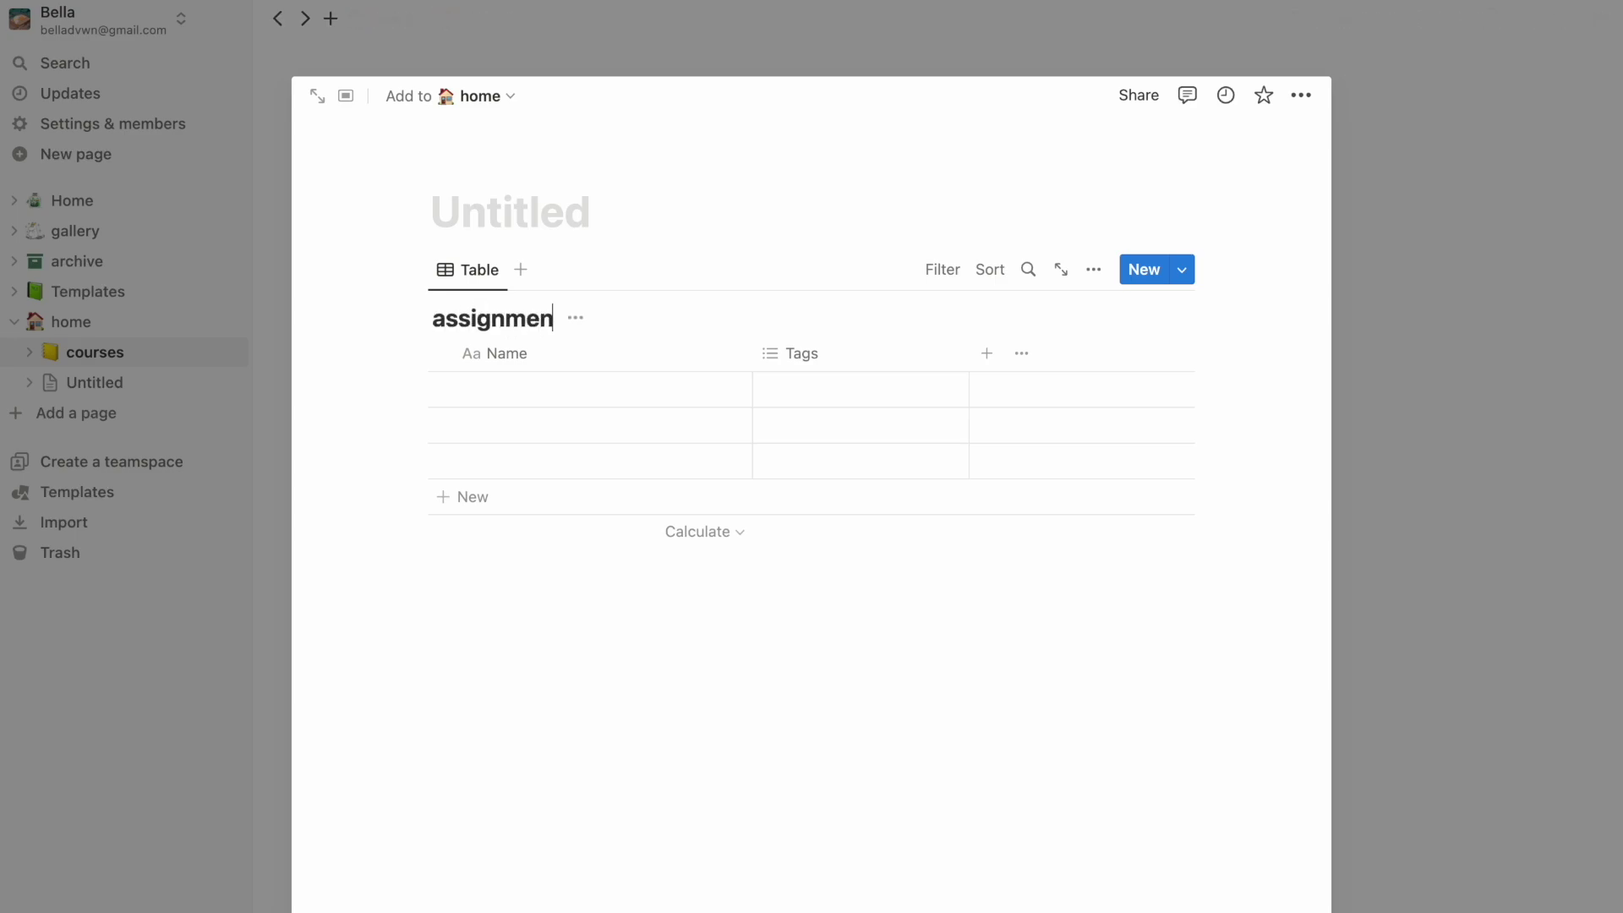
pyautogui.write('ts')
pyautogui.click(786, 759)
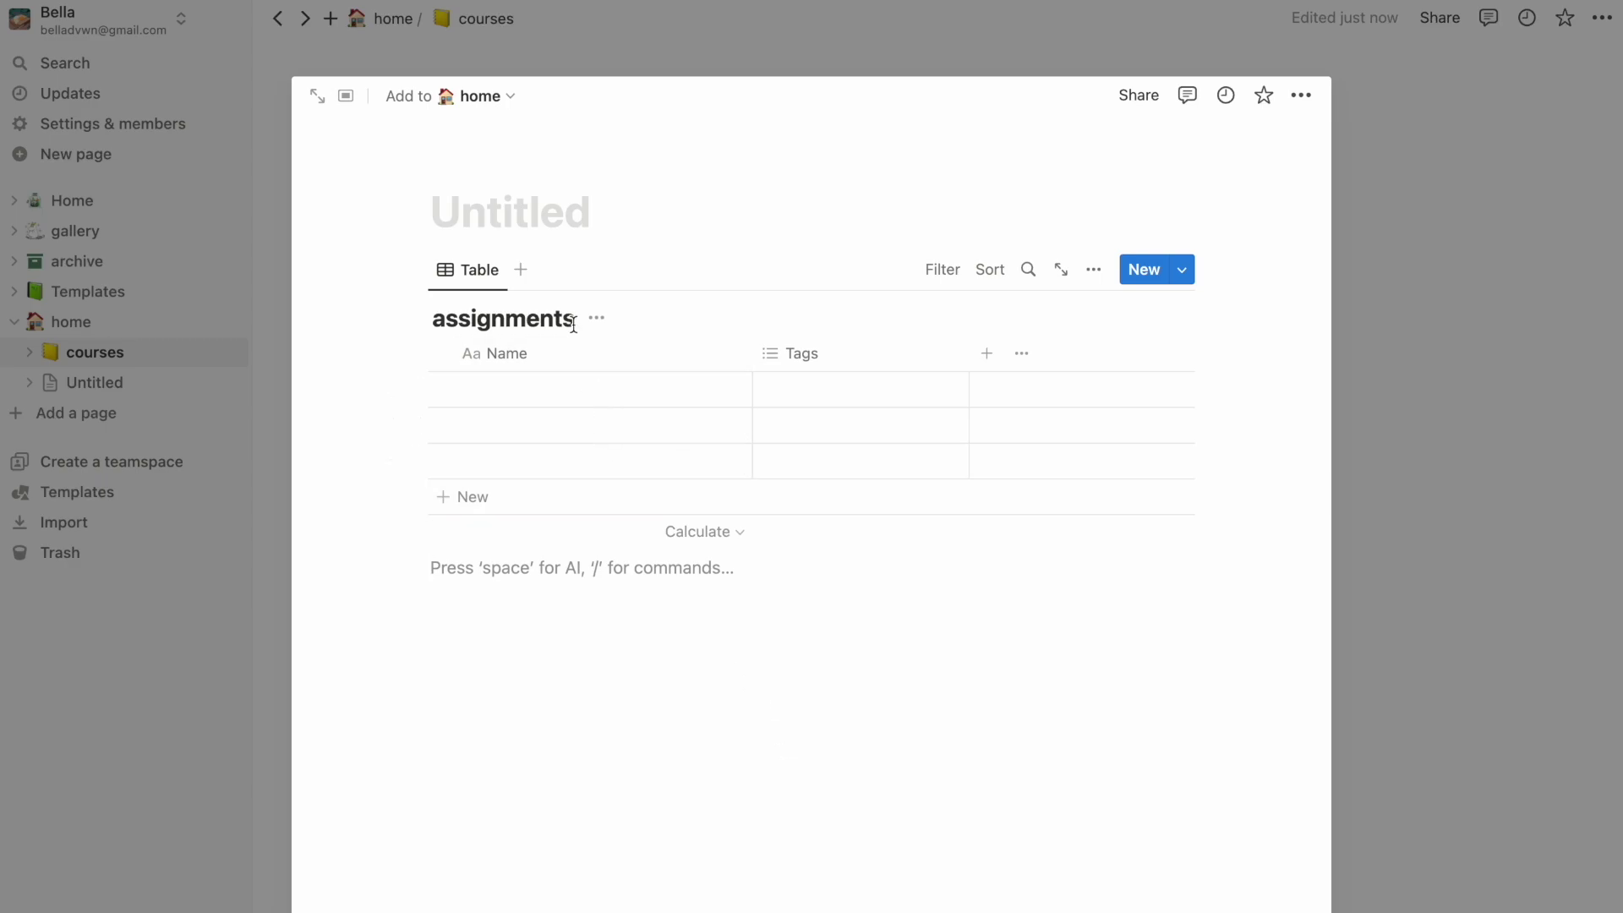
# Rename the Name column to Title and the Tags column to Course.
pyautogui.click(521, 350)
pyautogui.press('BackSpace')
pyautogui.press('BackSpace')
pyautogui.press('BackSpace')
pyautogui.write('Title')
pyautogui.press('Return')
pyautogui.click(812, 356)
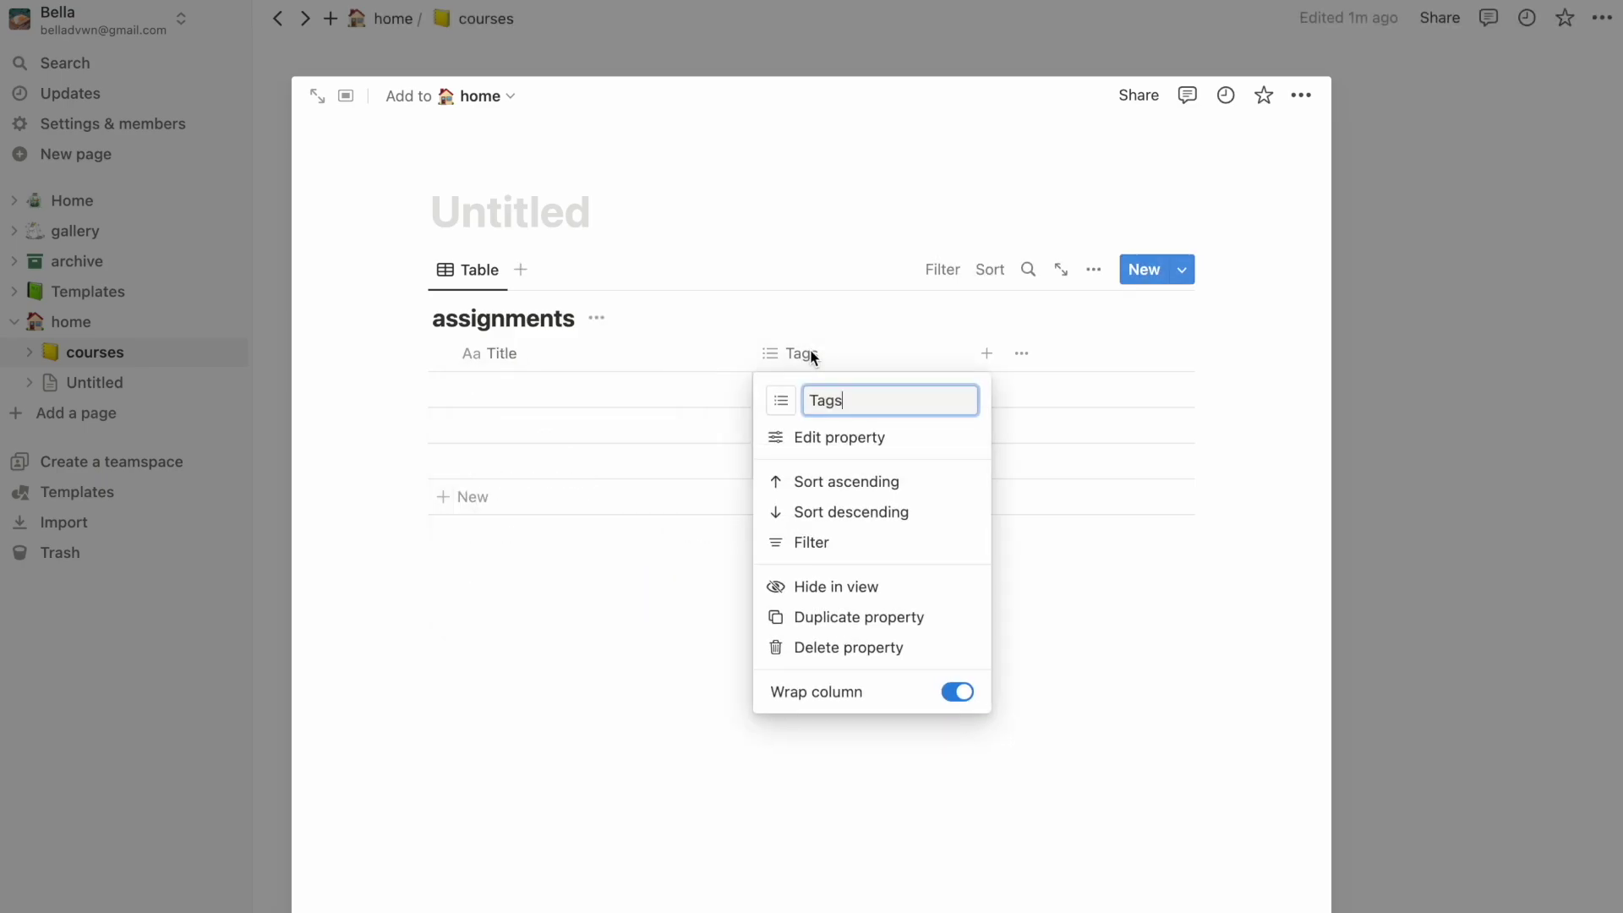
pyautogui.hotkey('ctrl', 'a')
pyautogui.write('Course')
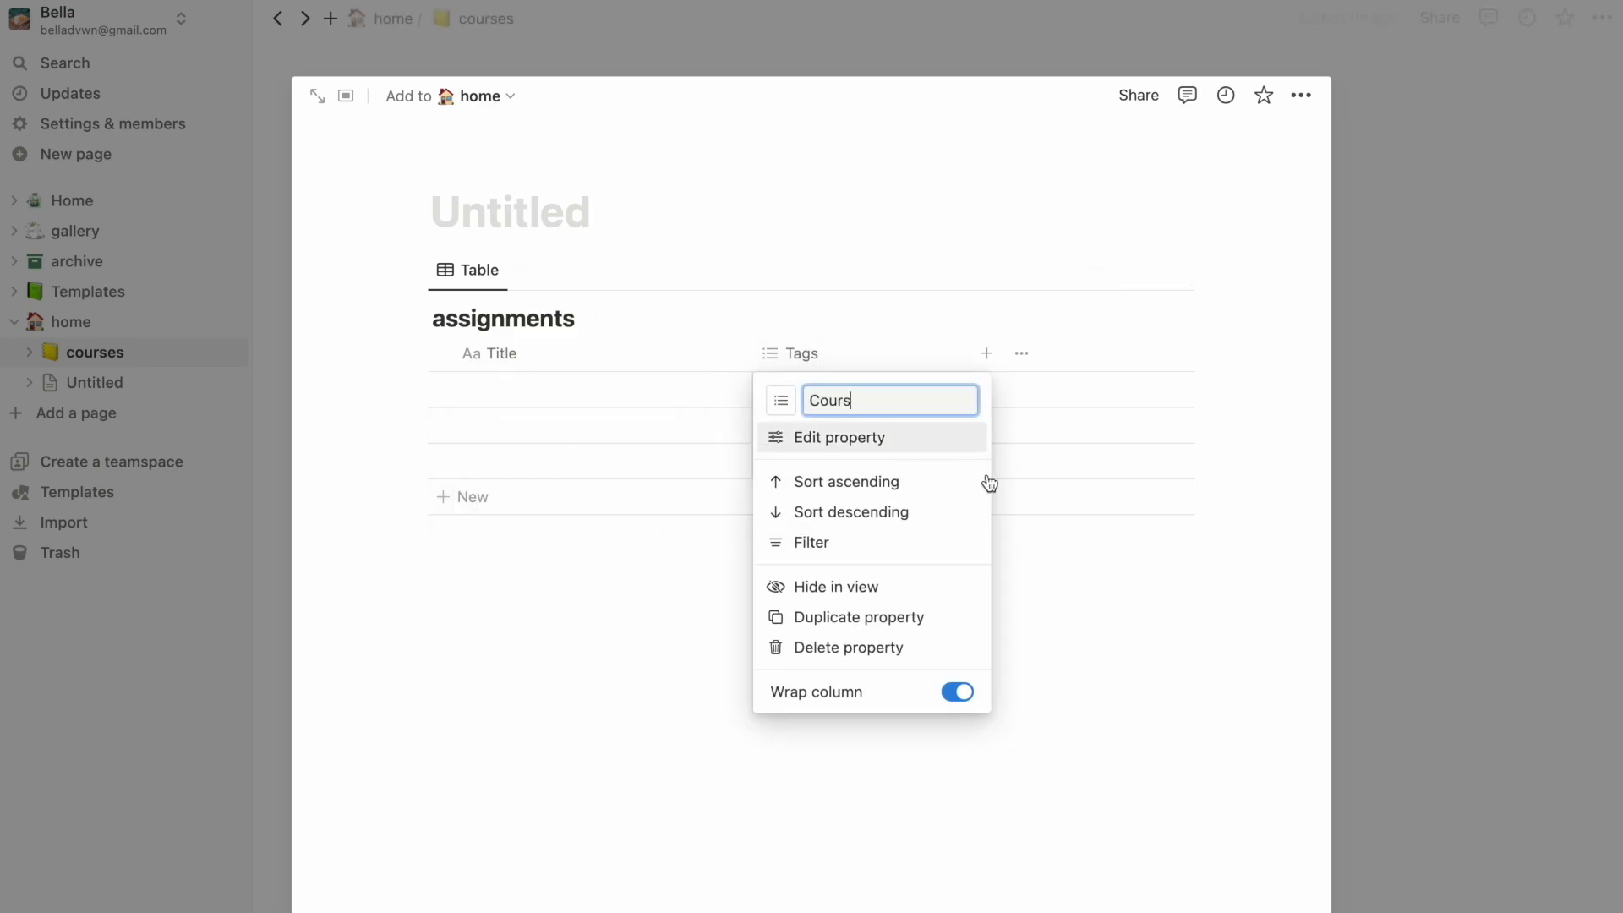
# Change the Course property type from Multi-select to Select.
pyautogui.click(865, 455)
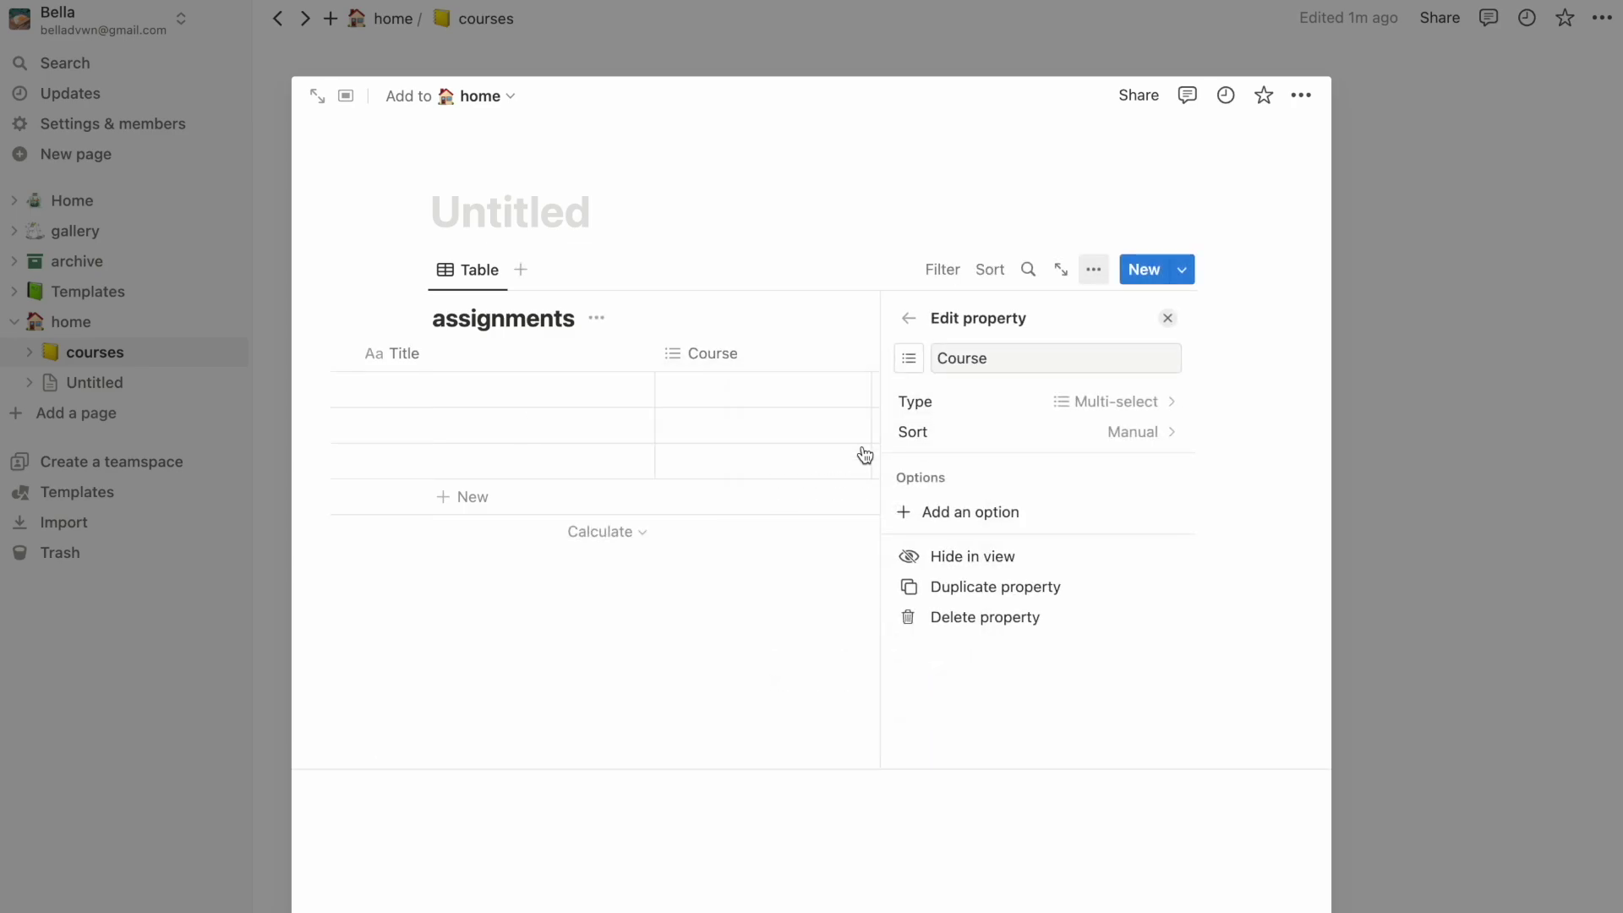
pyautogui.click(979, 413)
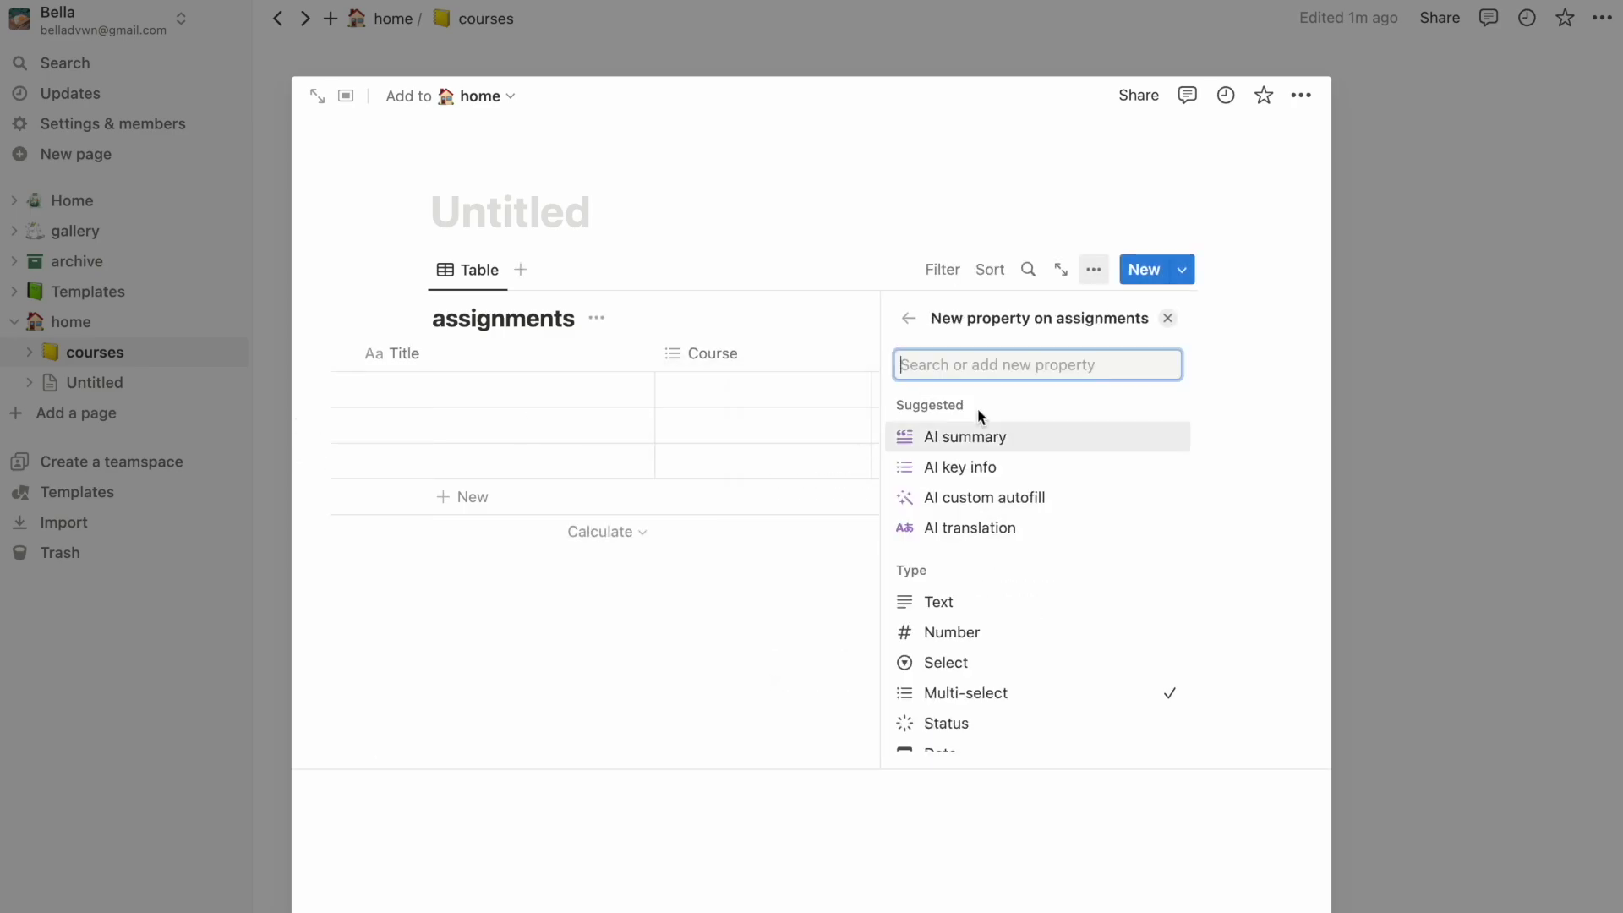
pyautogui.scroll(-1, 983, 659)
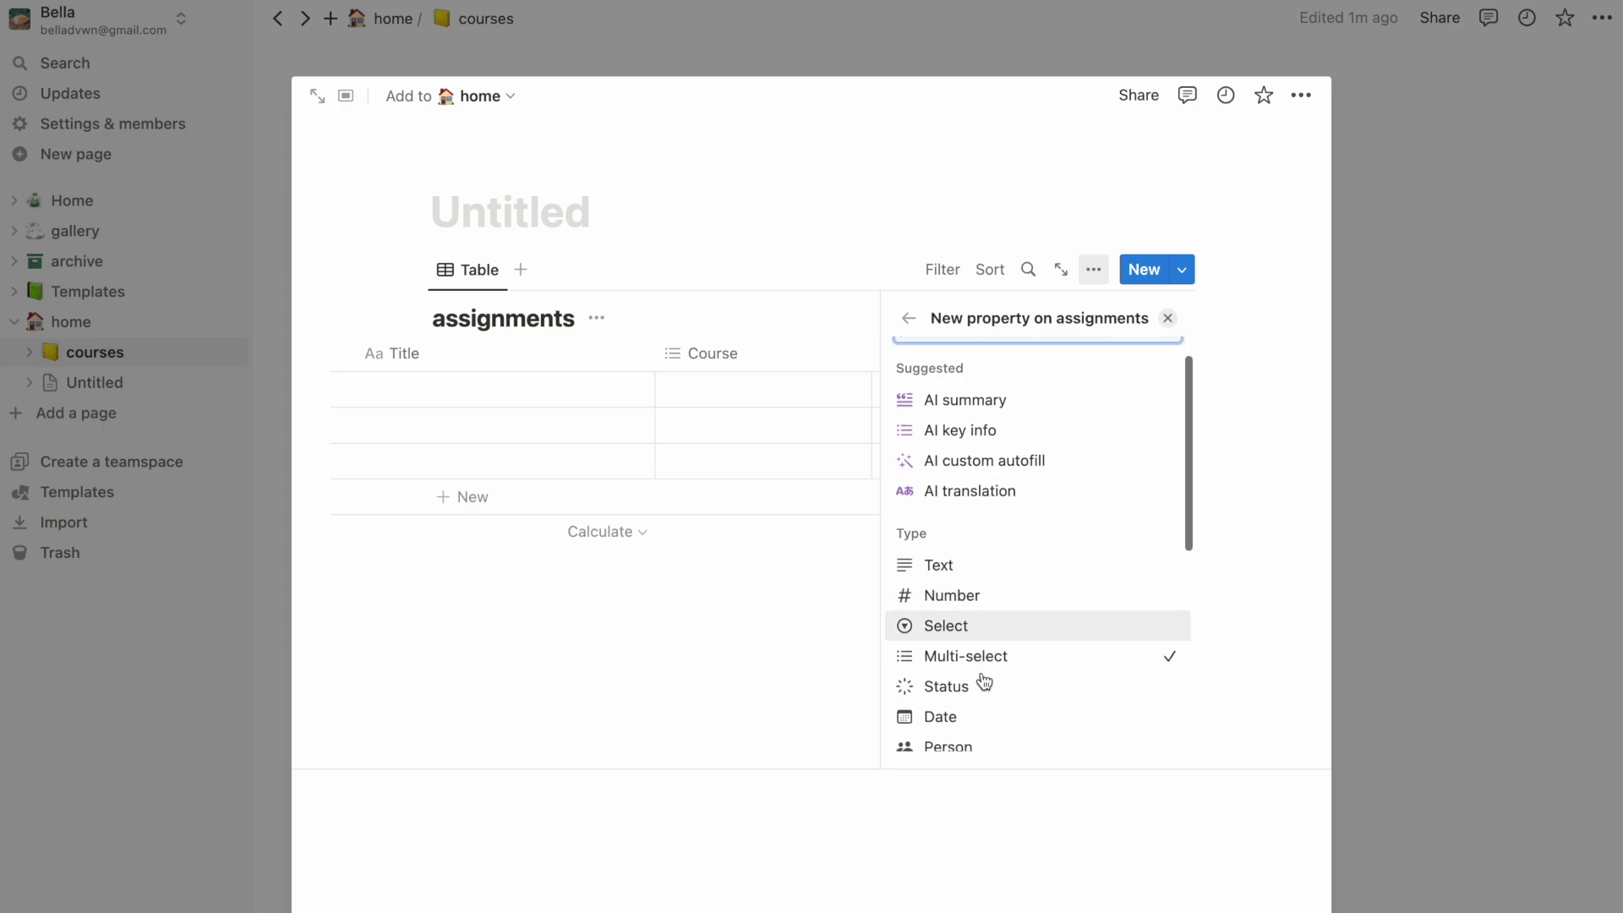
pyautogui.scroll(-2, 984, 682)
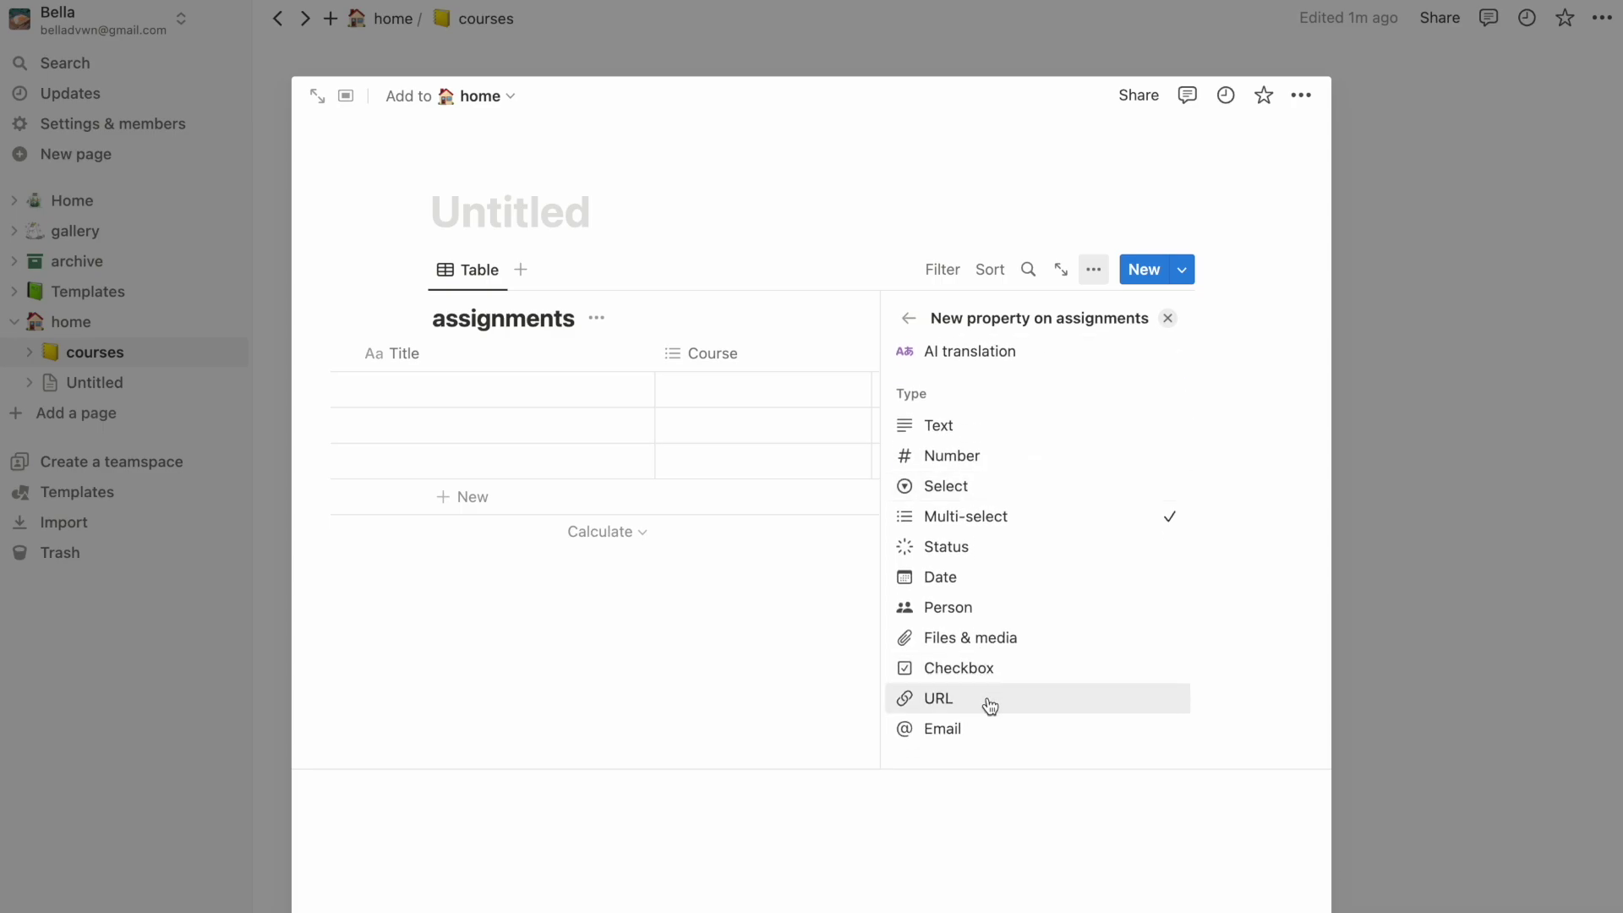
pyautogui.click(973, 487)
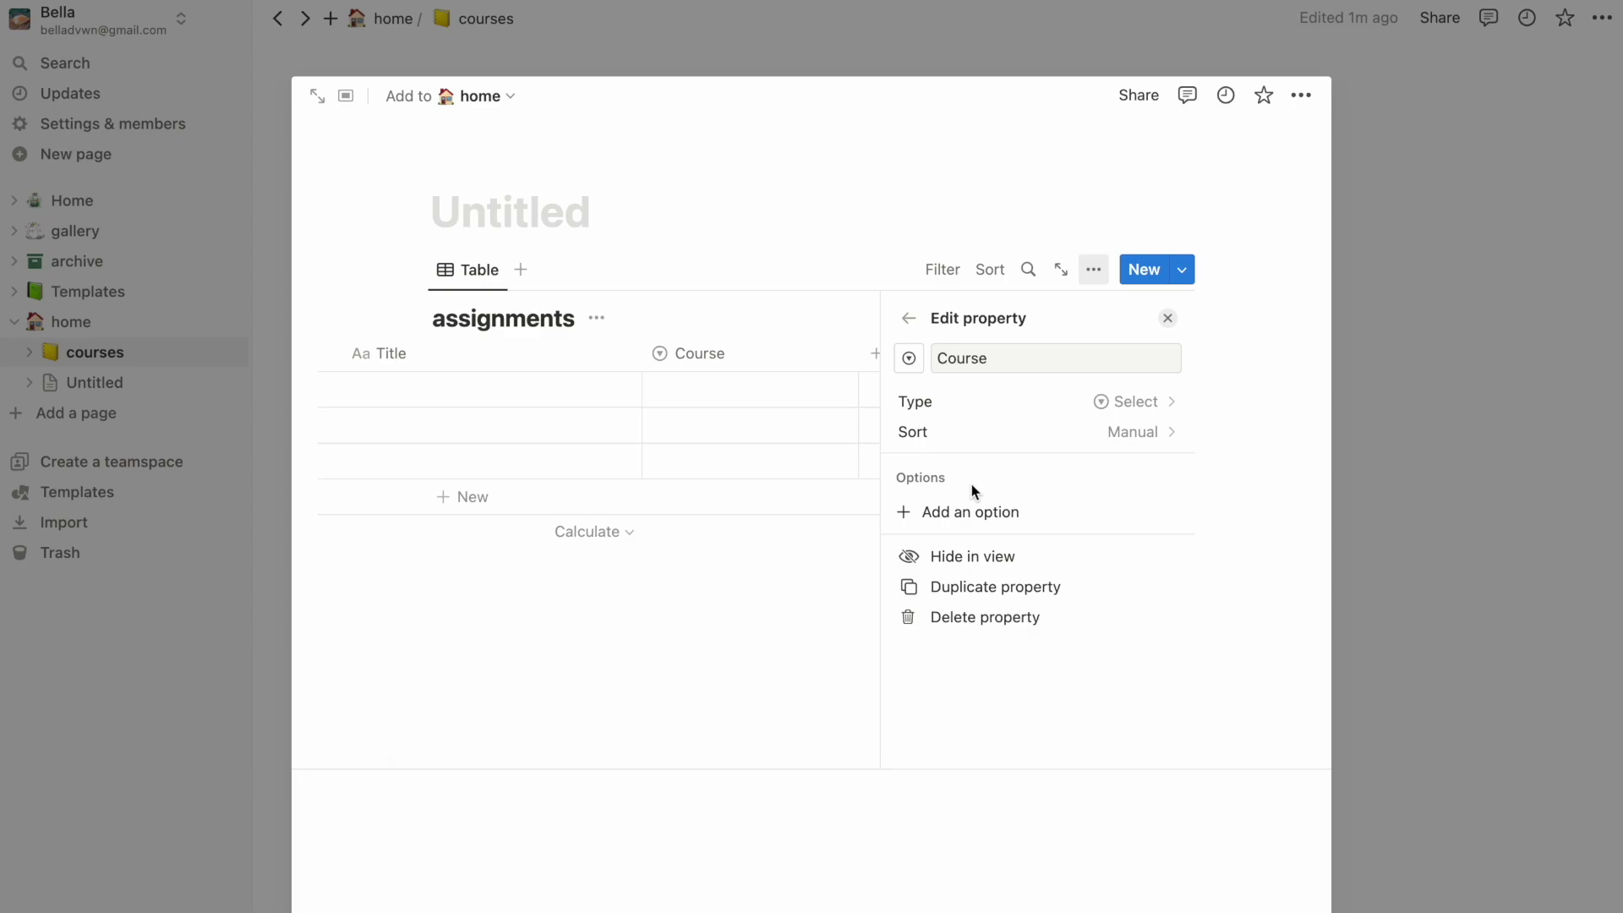
# Set row one's Course to a new math option and row two's to english.
pyautogui.click(776, 396)
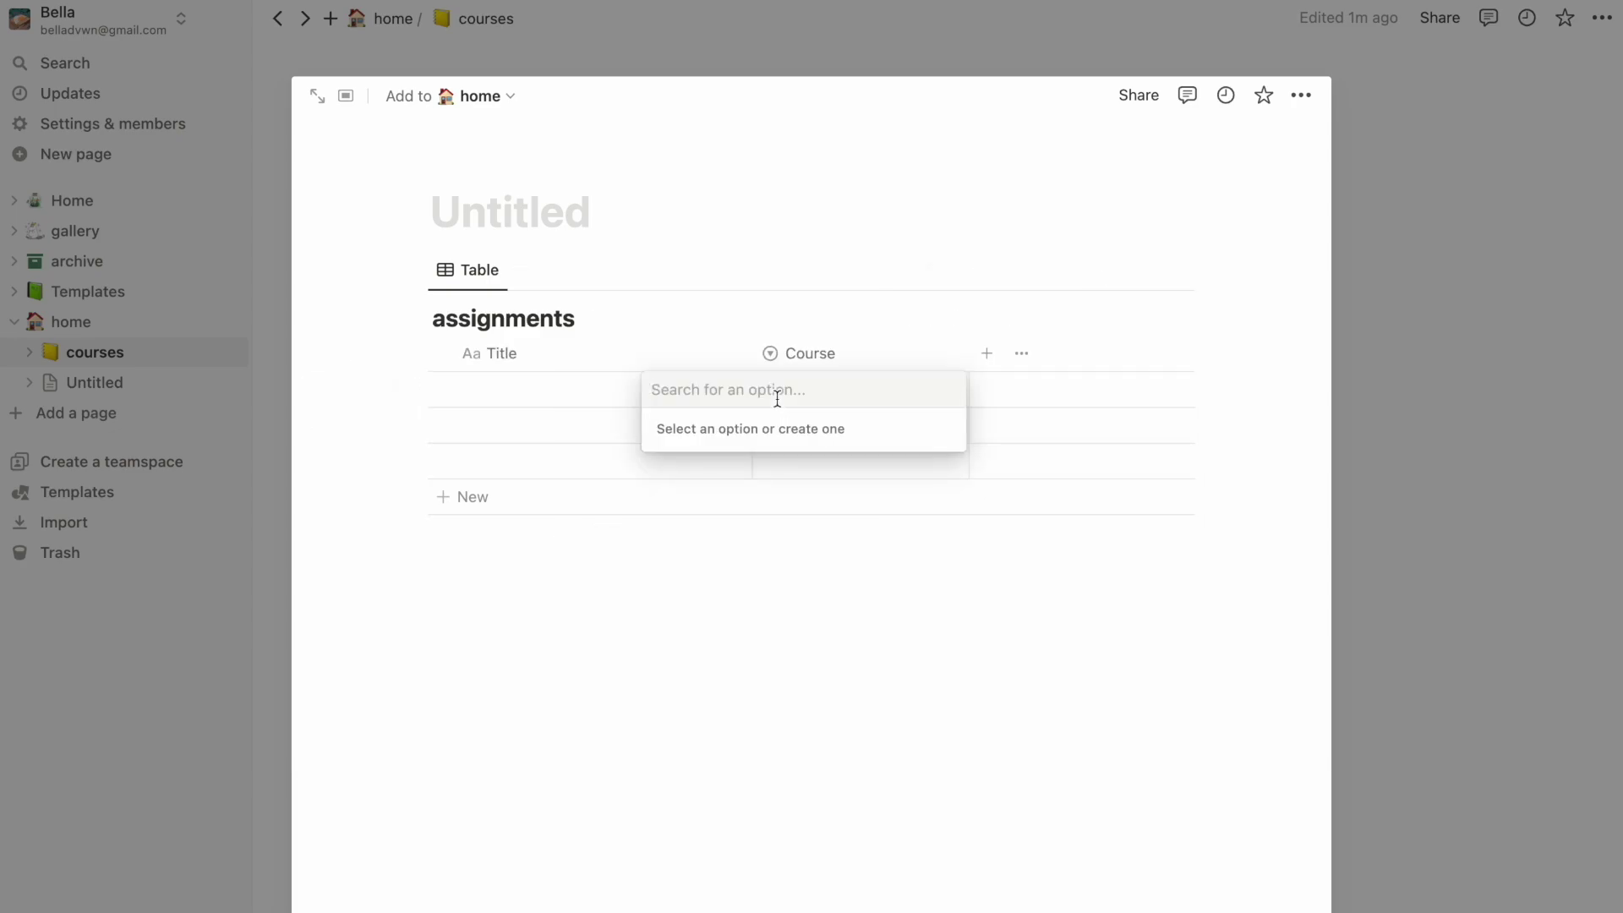
pyautogui.press('Escape')
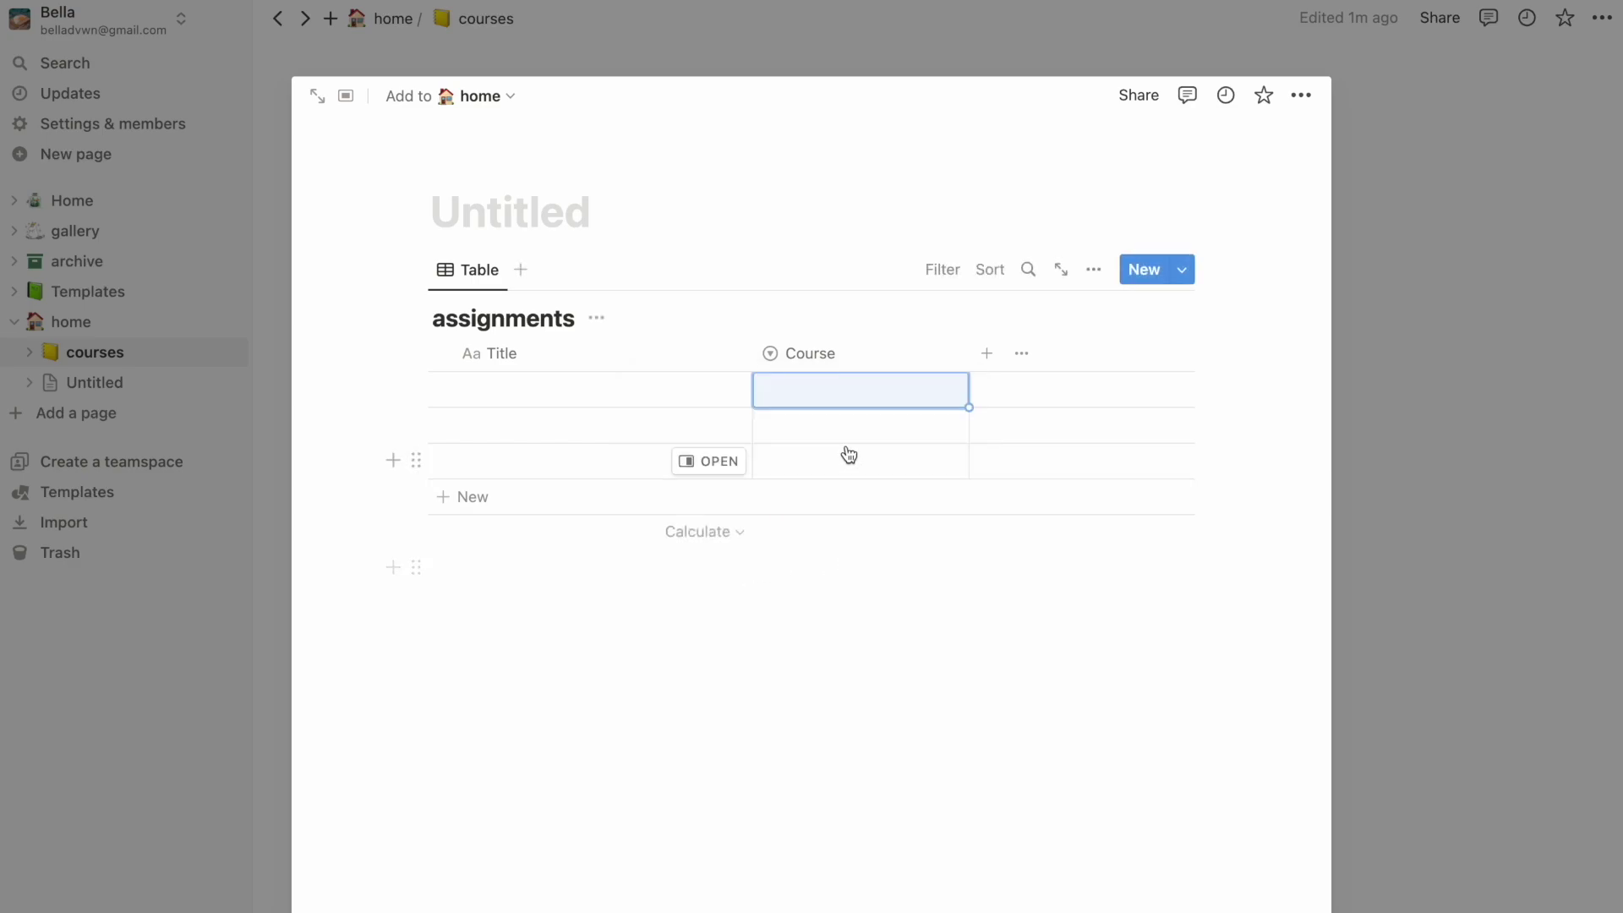
pyautogui.click(815, 391)
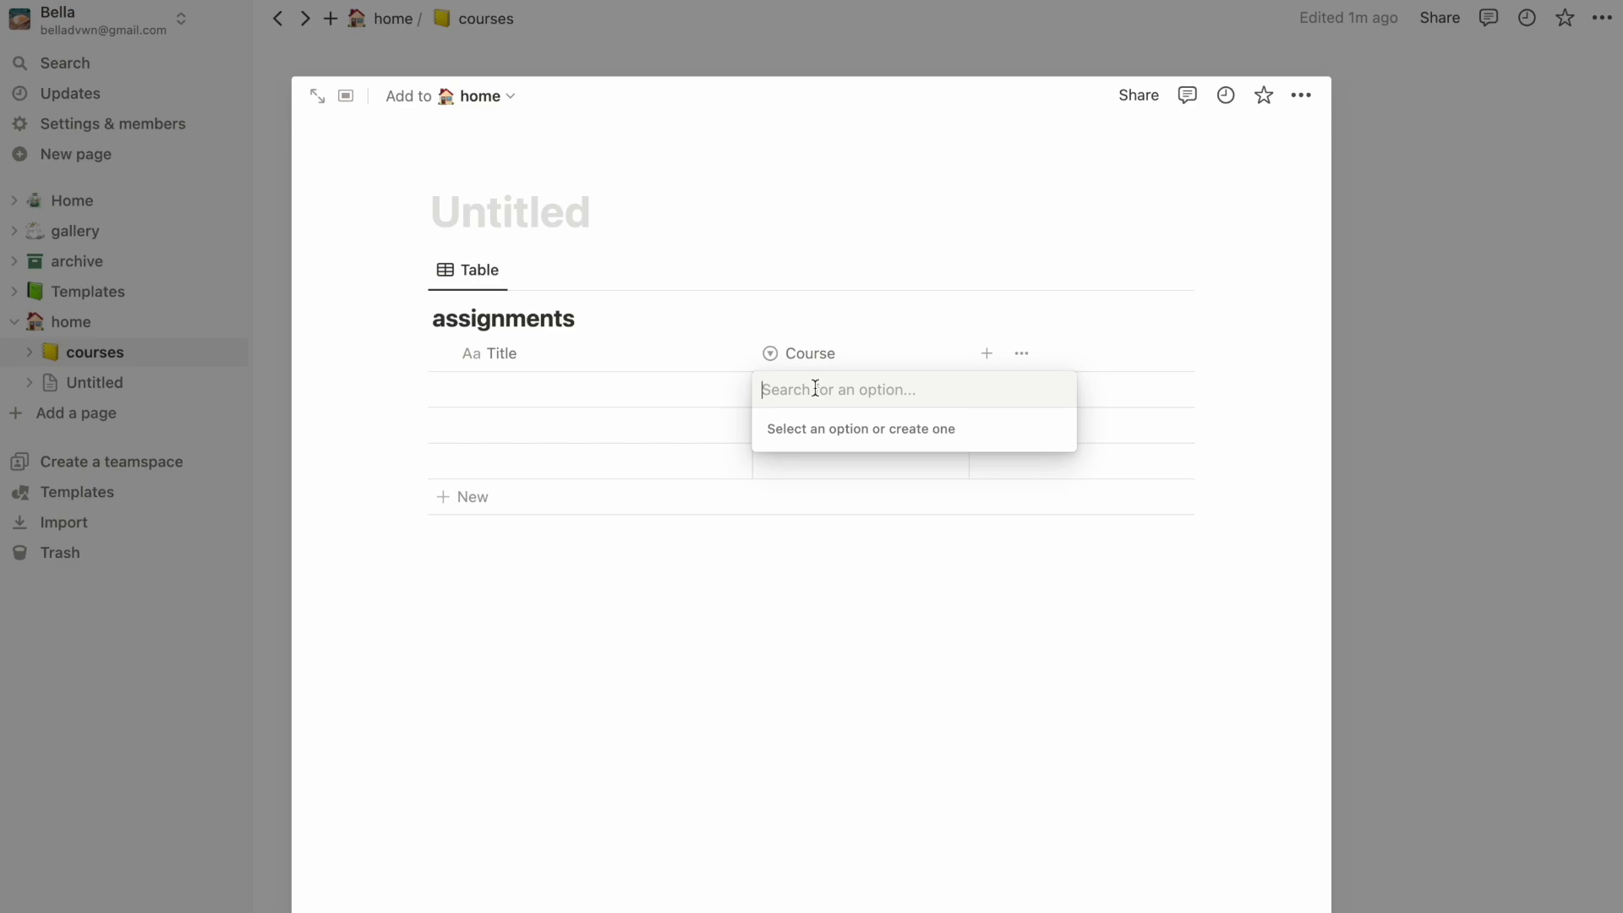
pyautogui.write('math')
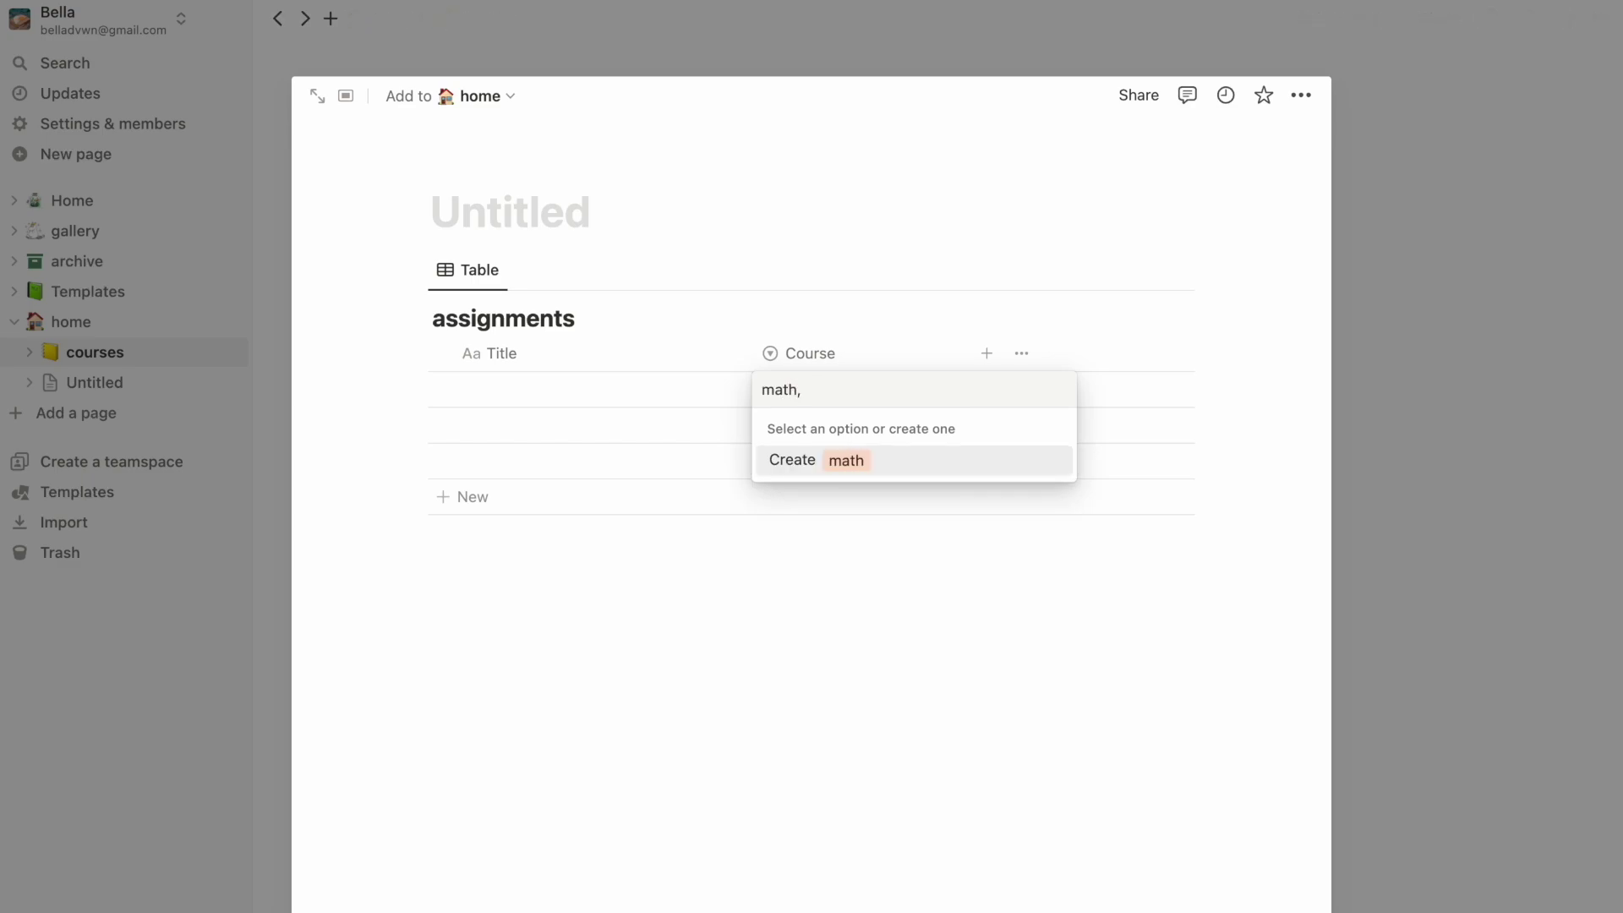
pyautogui.write(',')
pyautogui.press('Return')
pyautogui.click(826, 423)
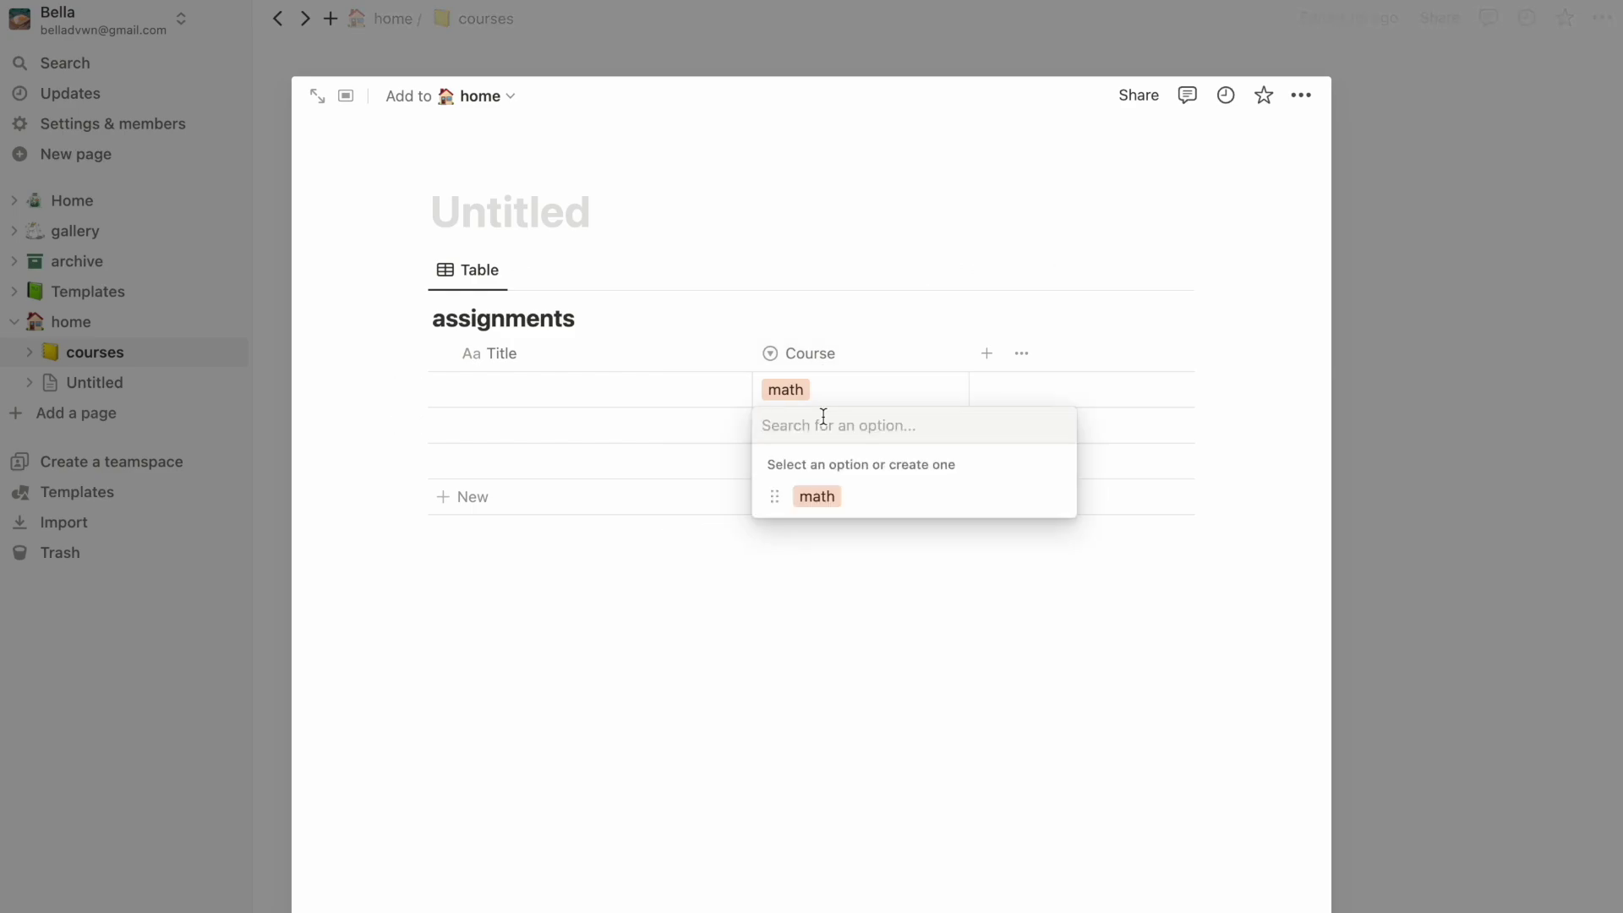
pyautogui.write('english')
pyautogui.click(845, 511)
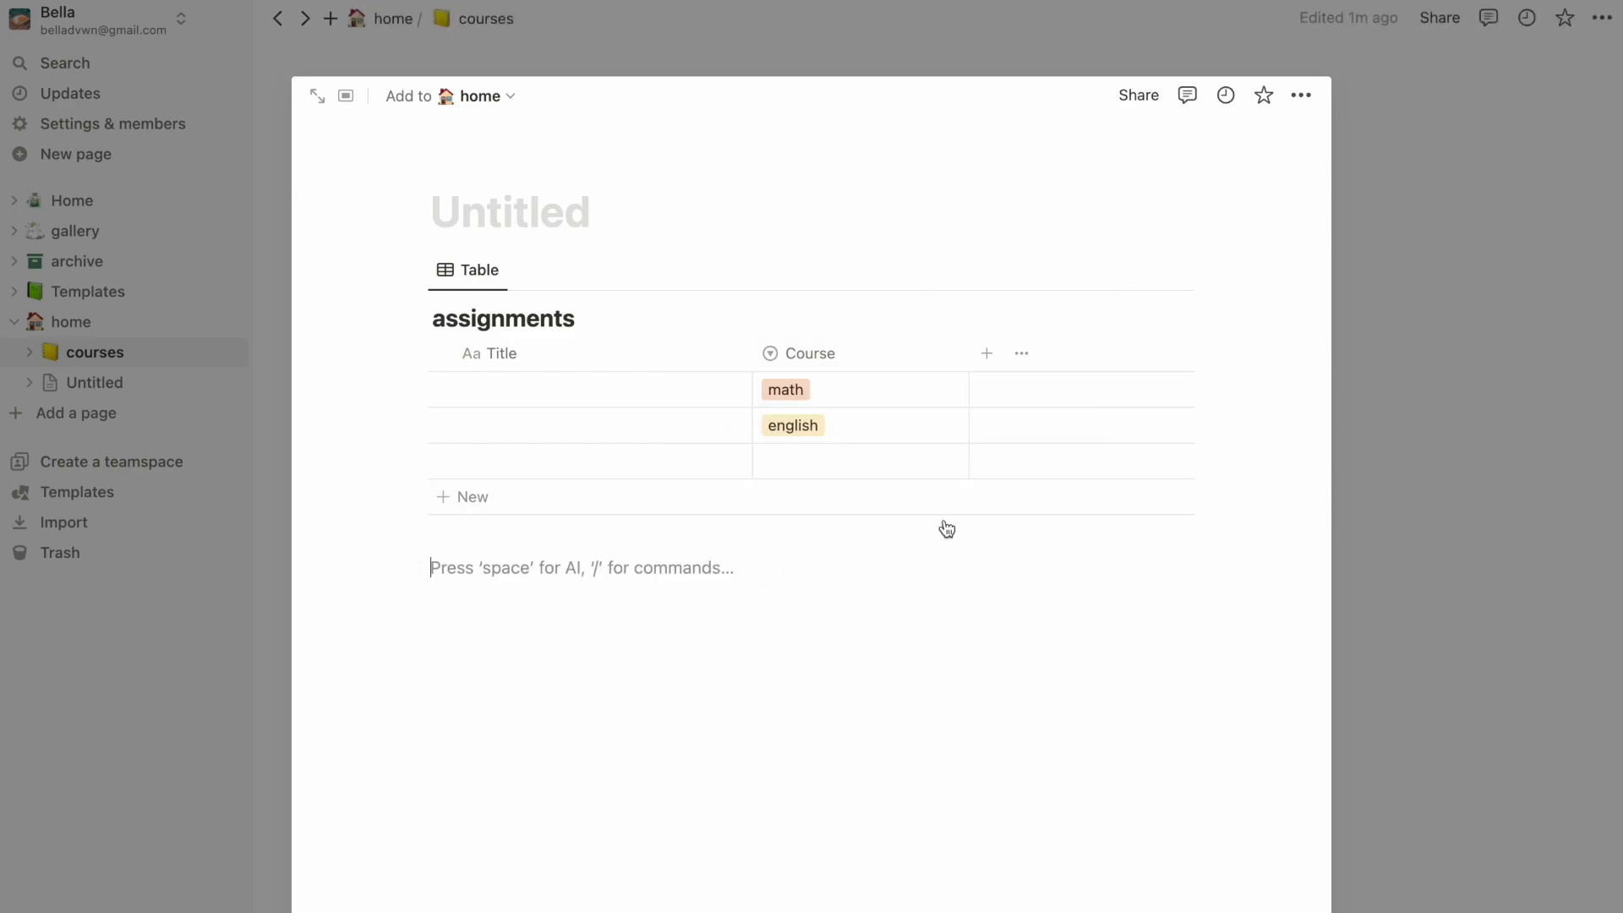
pyautogui.click(987, 357)
# Add a Date column and set row one's date to August 22, 2023.
pyautogui.scroll(-1, 985, 533)
pyautogui.scroll(-2, 984, 533)
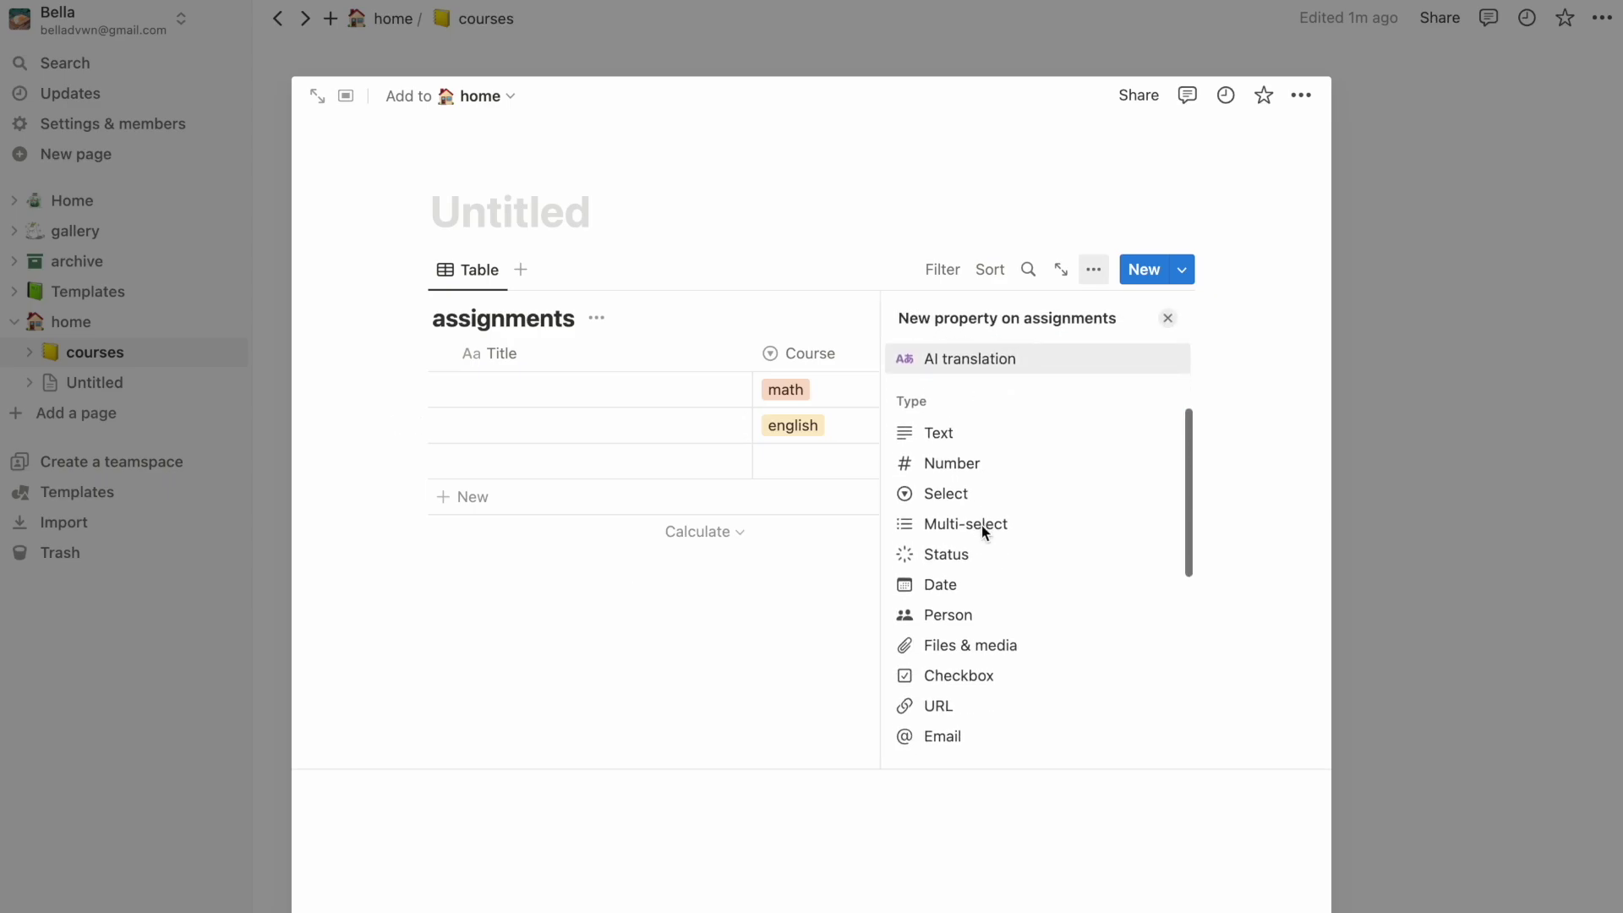
pyautogui.click(969, 581)
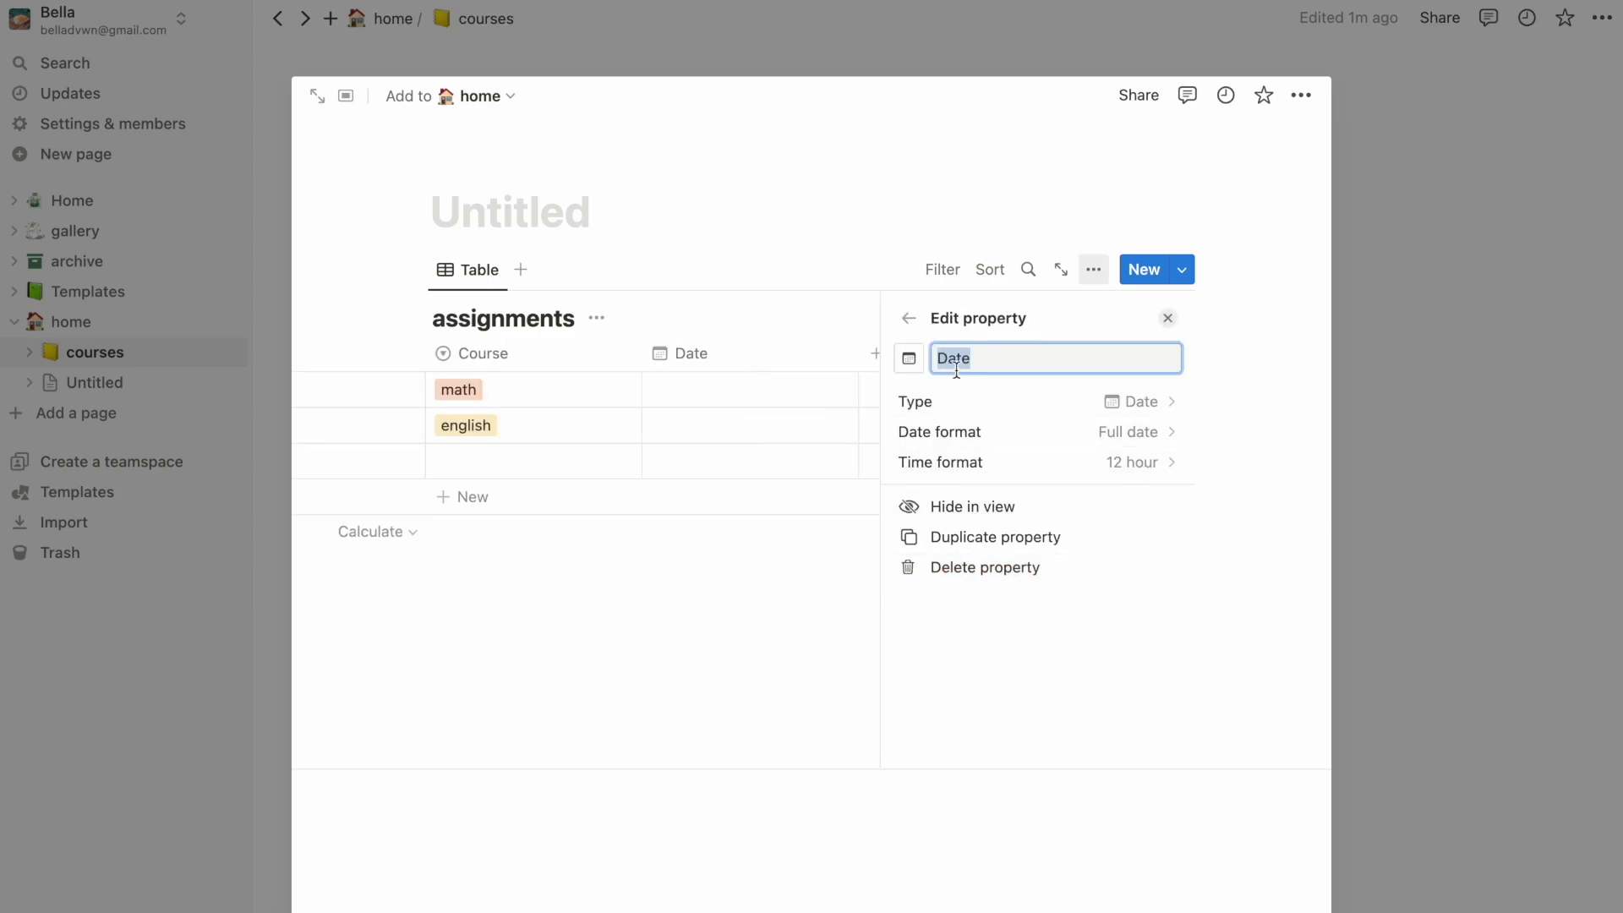
pyautogui.press('Escape')
pyautogui.click(933, 398)
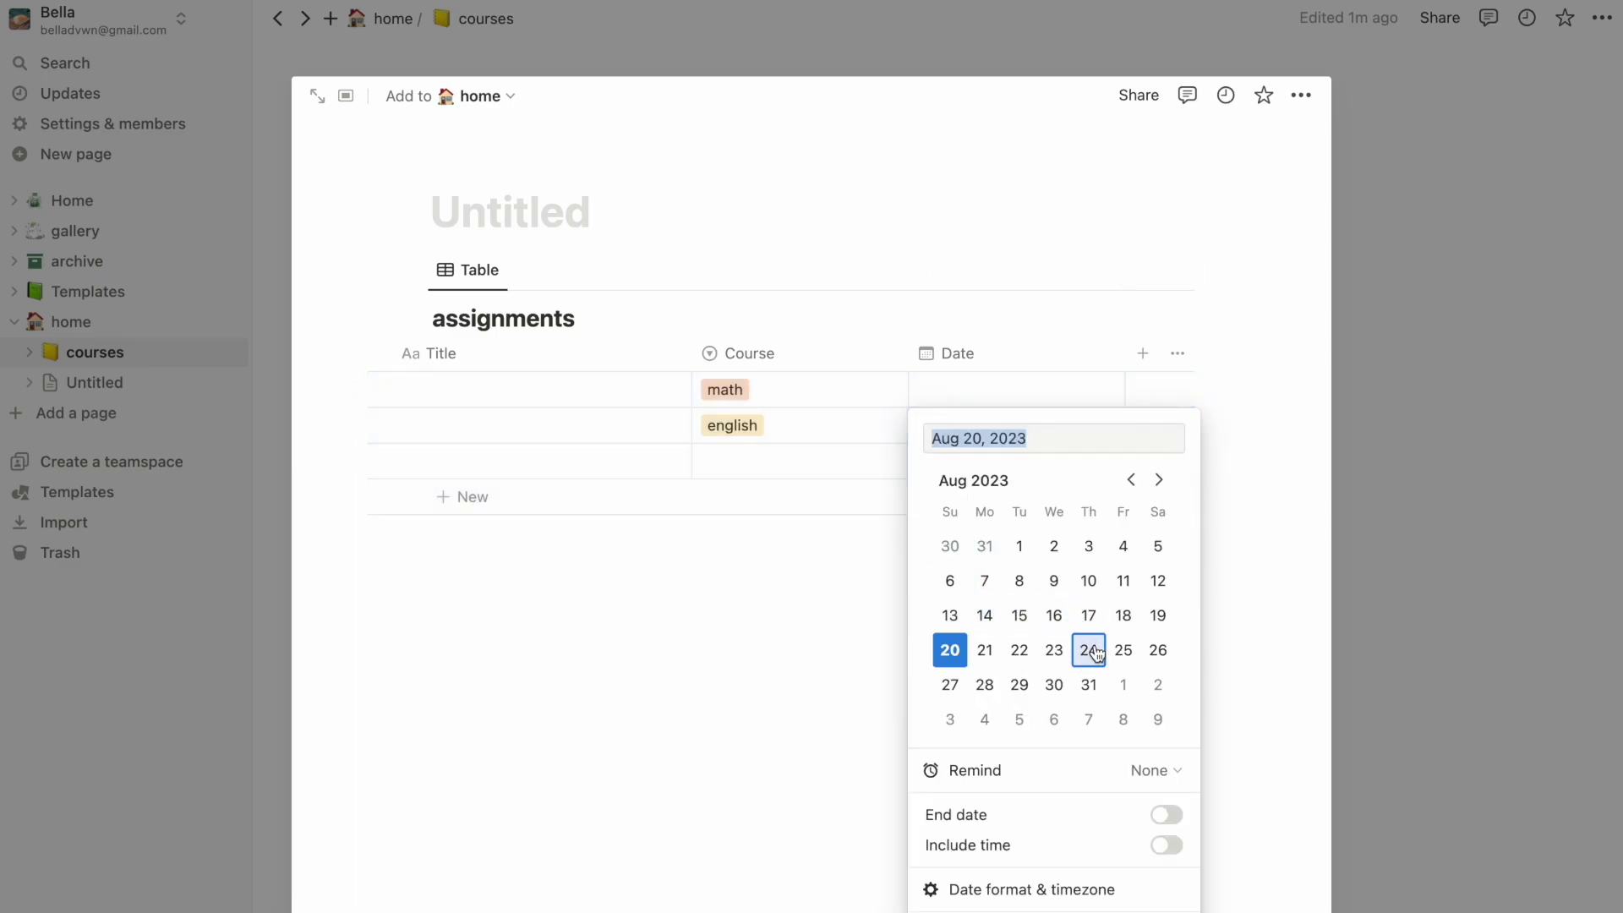
pyautogui.click(1020, 650)
# Add a text column named Description.
pyautogui.click(870, 609)
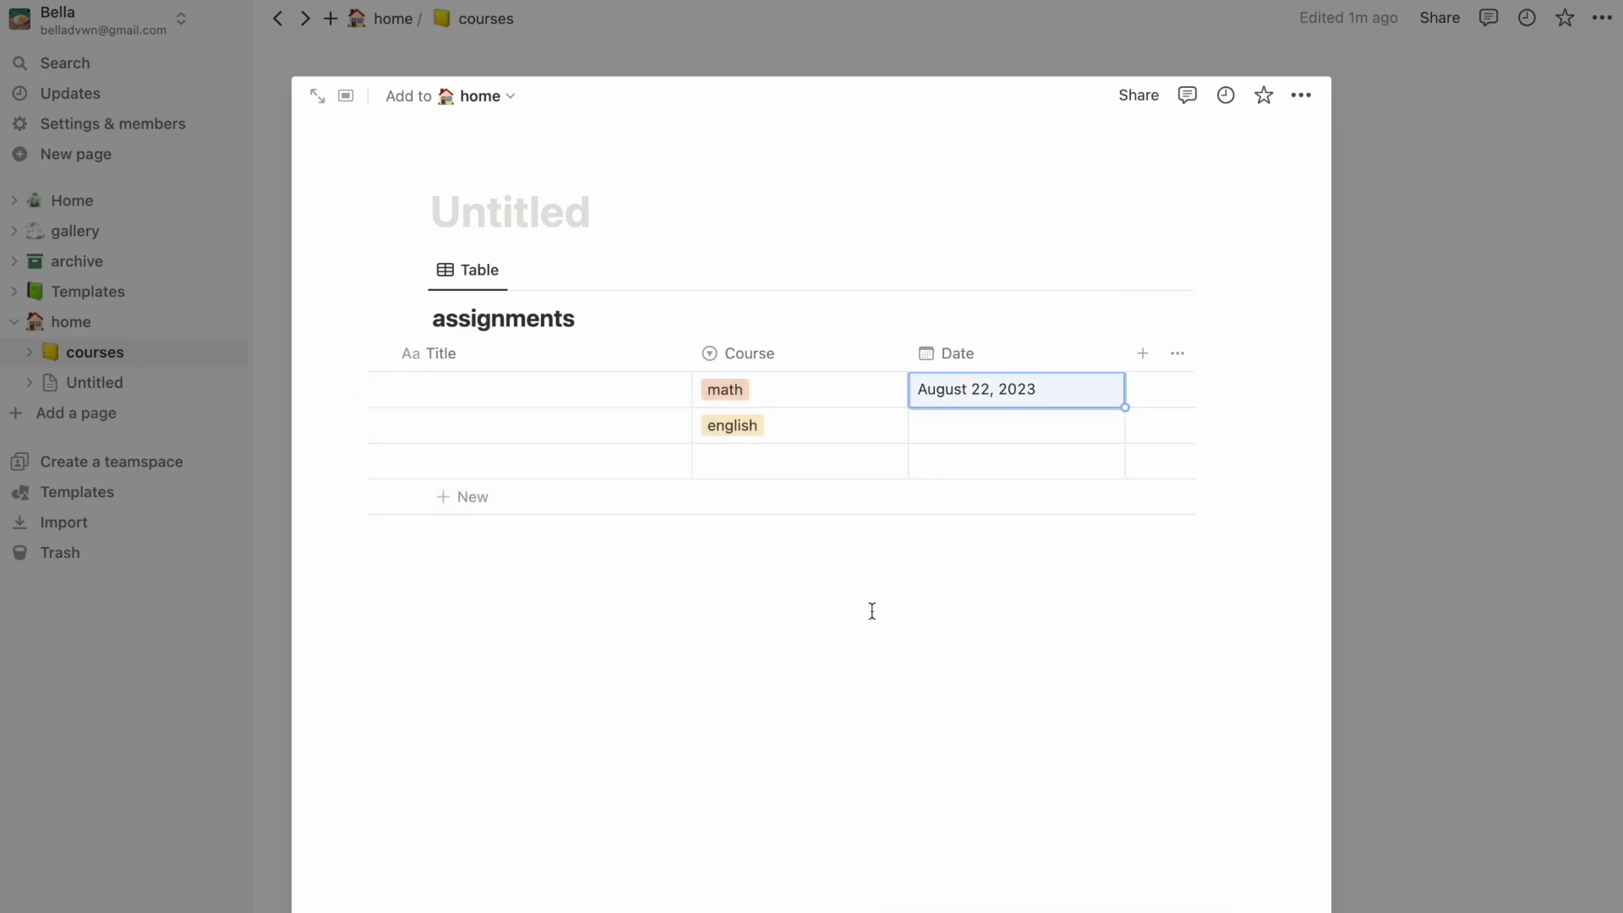
pyautogui.click(1143, 353)
pyautogui.write('Description')
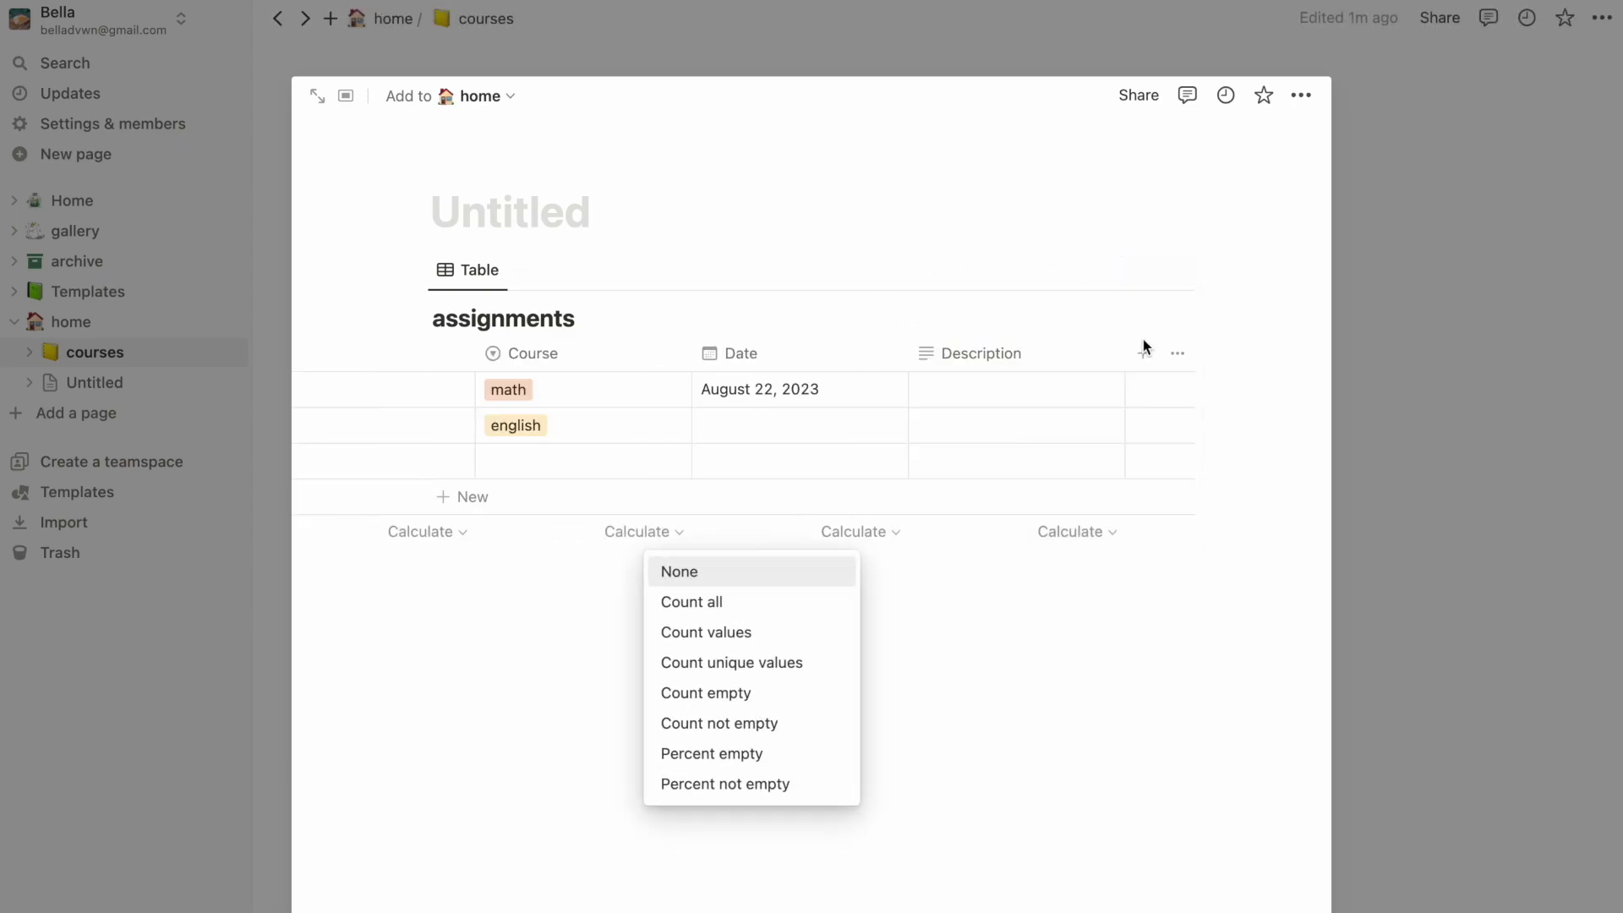
pyautogui.click(1143, 351)
# Add a Status column and mark row one In progress.
pyautogui.click(1144, 352)
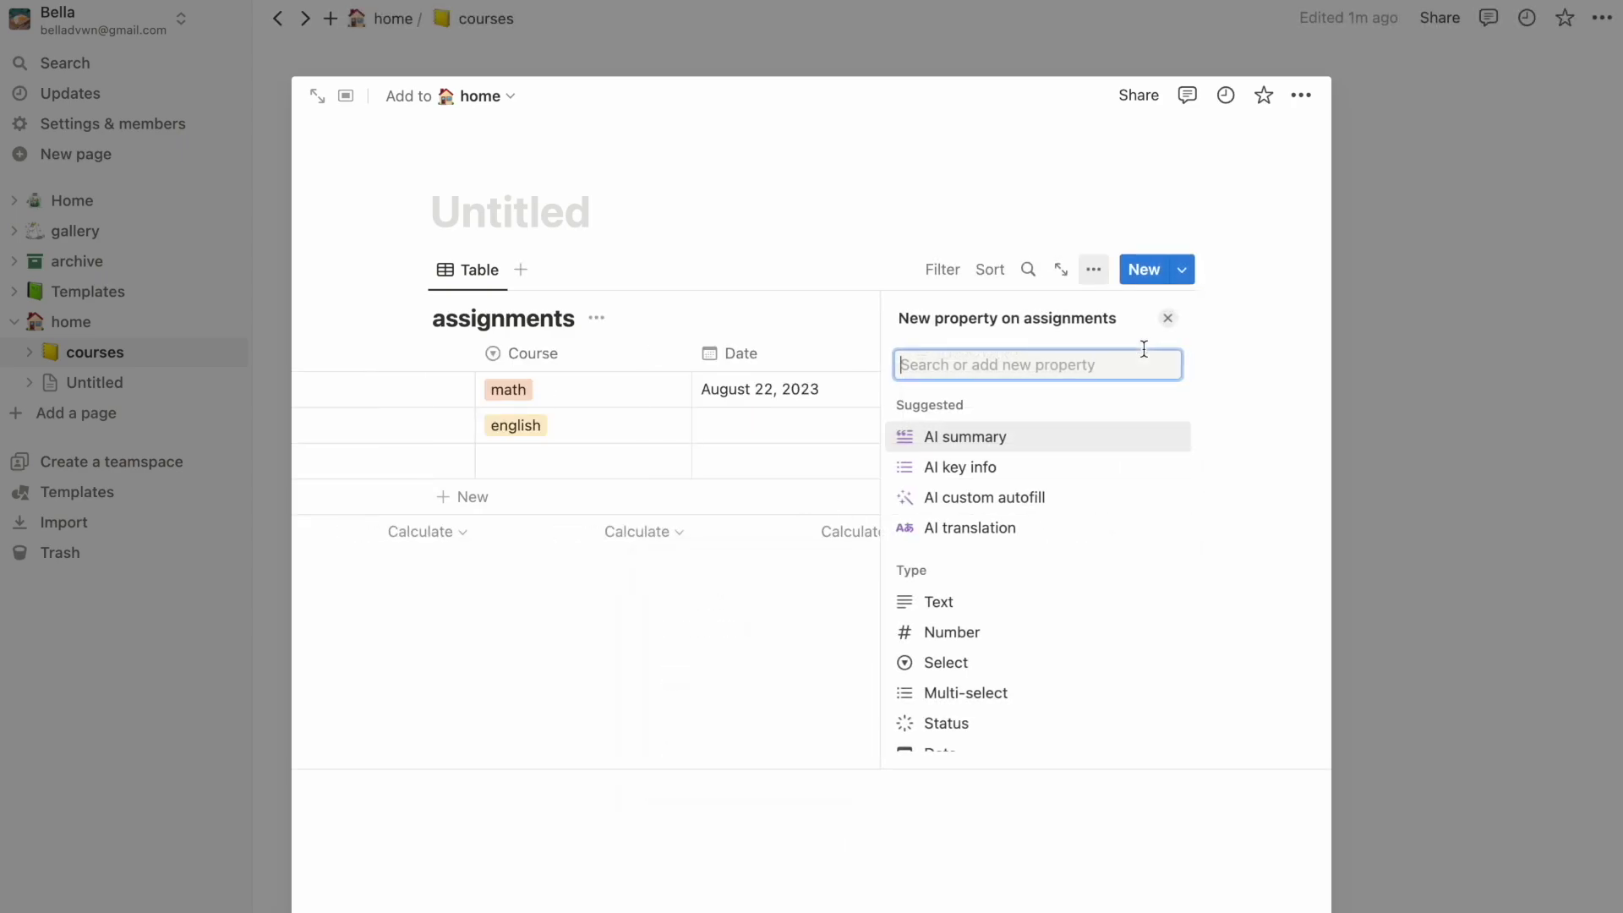
pyautogui.scroll(-3, 1040, 652)
pyautogui.click(998, 531)
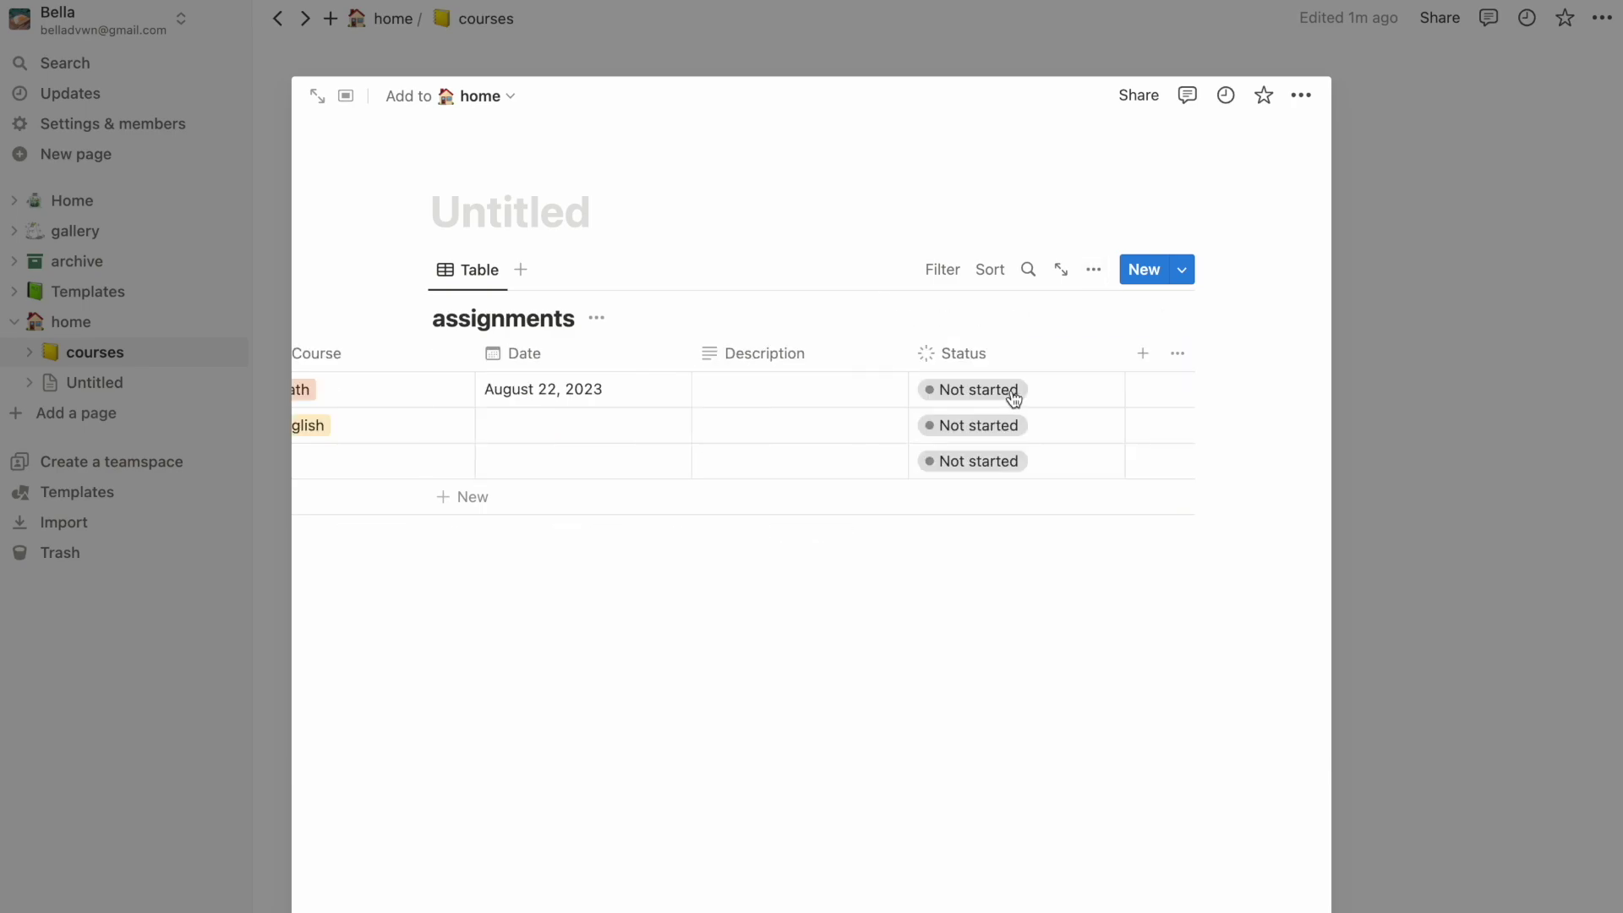
pyautogui.click(1011, 399)
pyautogui.click(983, 543)
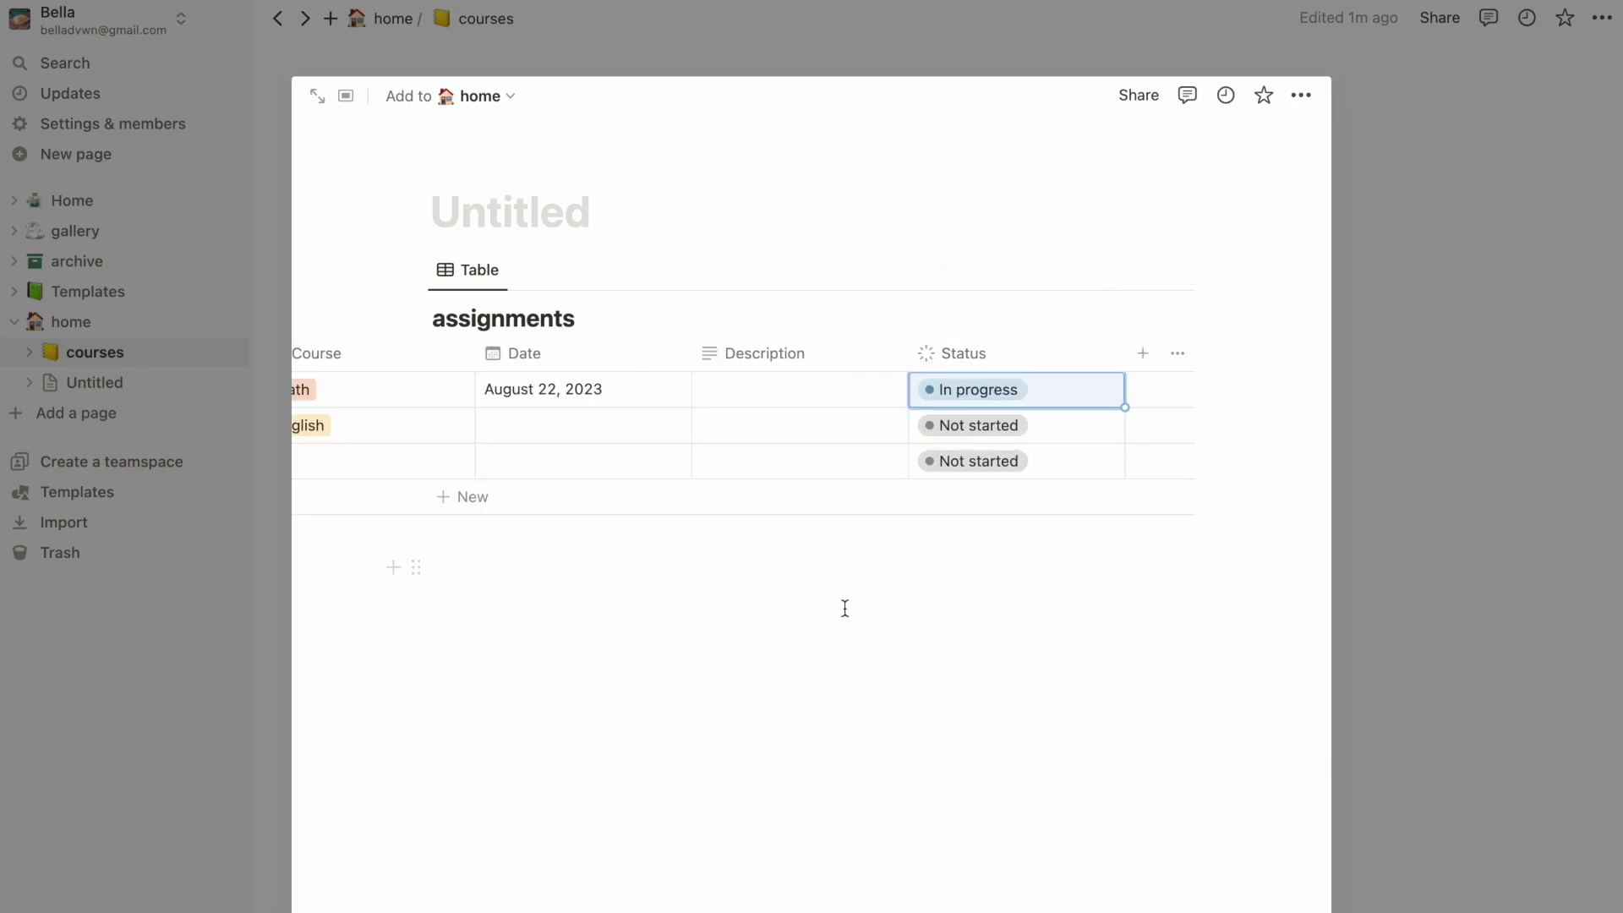
pyautogui.click(845, 608)
# Title the first assignment row 'exam 1'.
pyautogui.hscroll(-5, 758, 471)
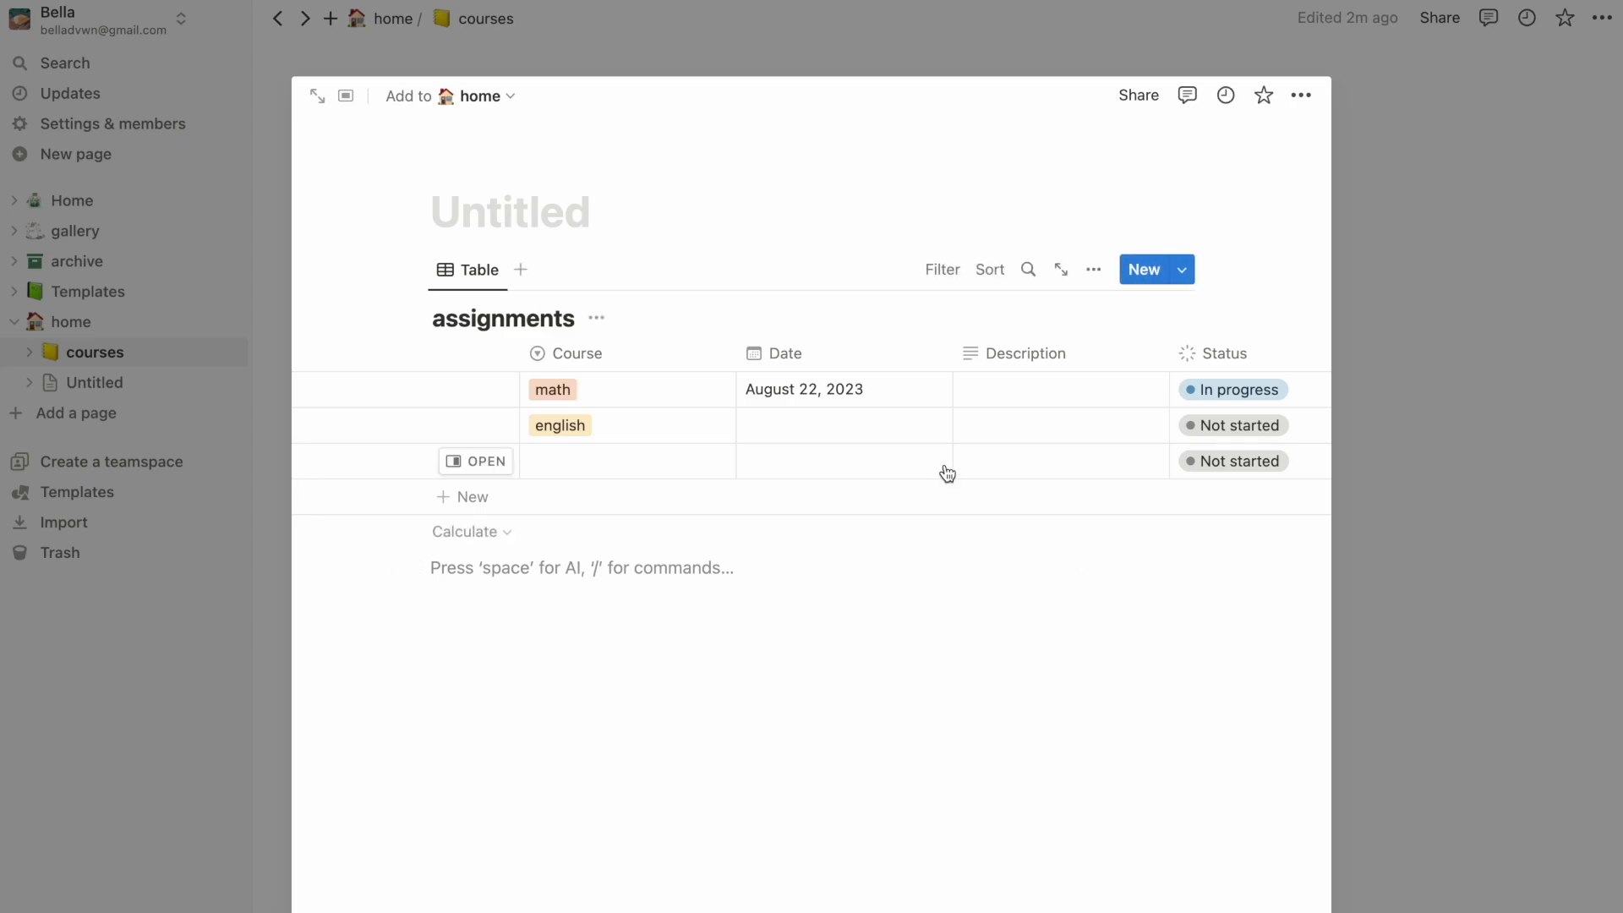
pyautogui.hscroll(-5, 945, 475)
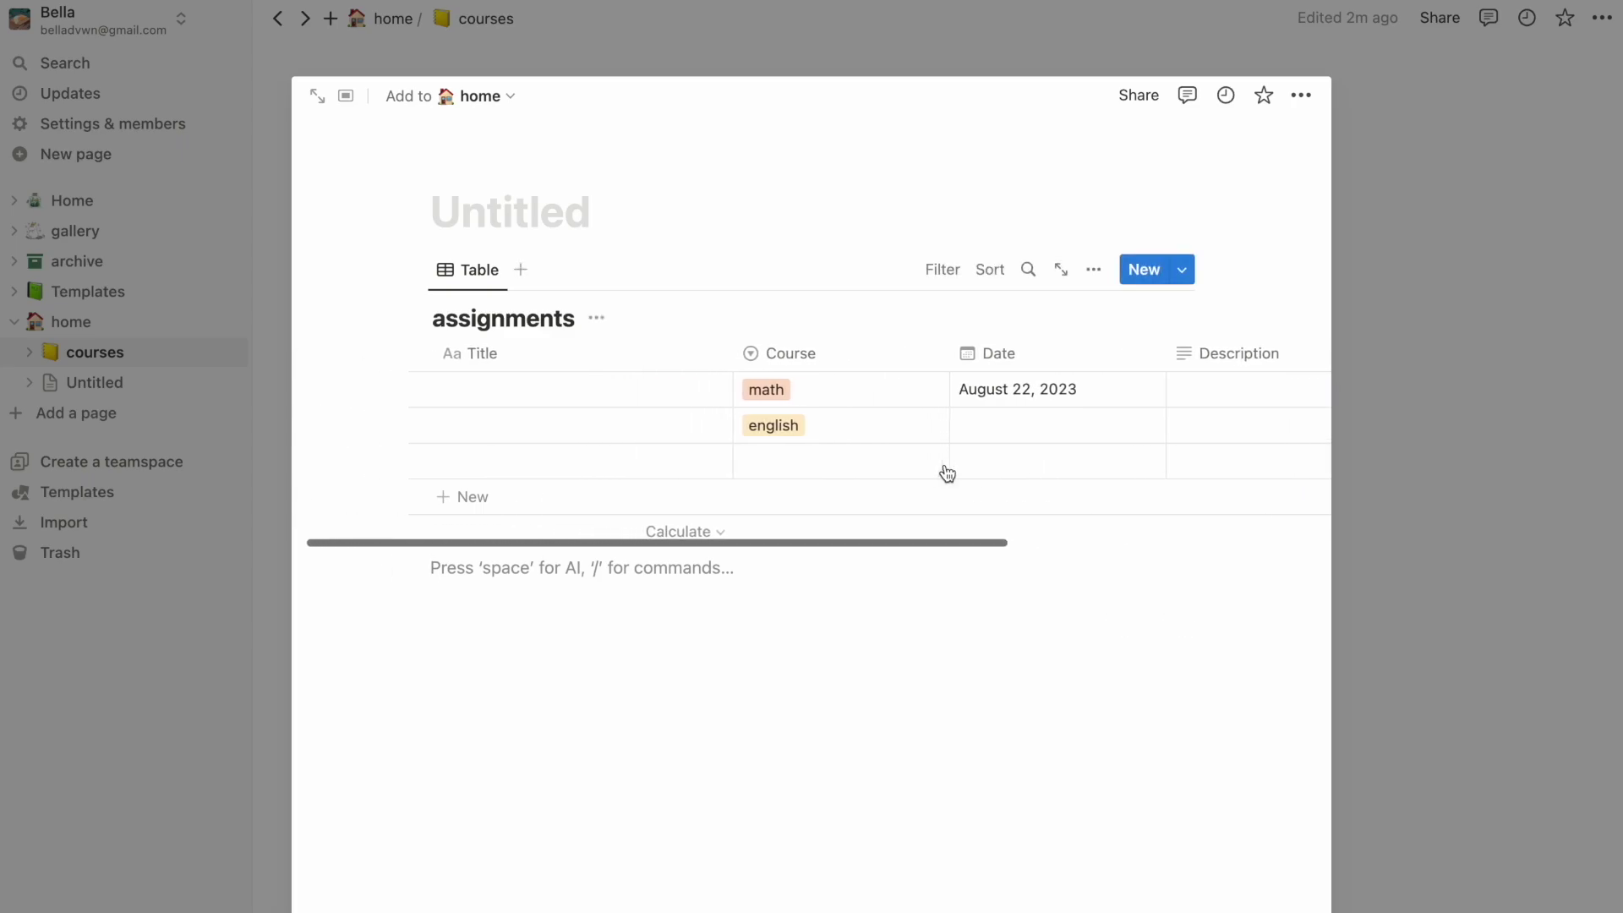
pyautogui.click(577, 411)
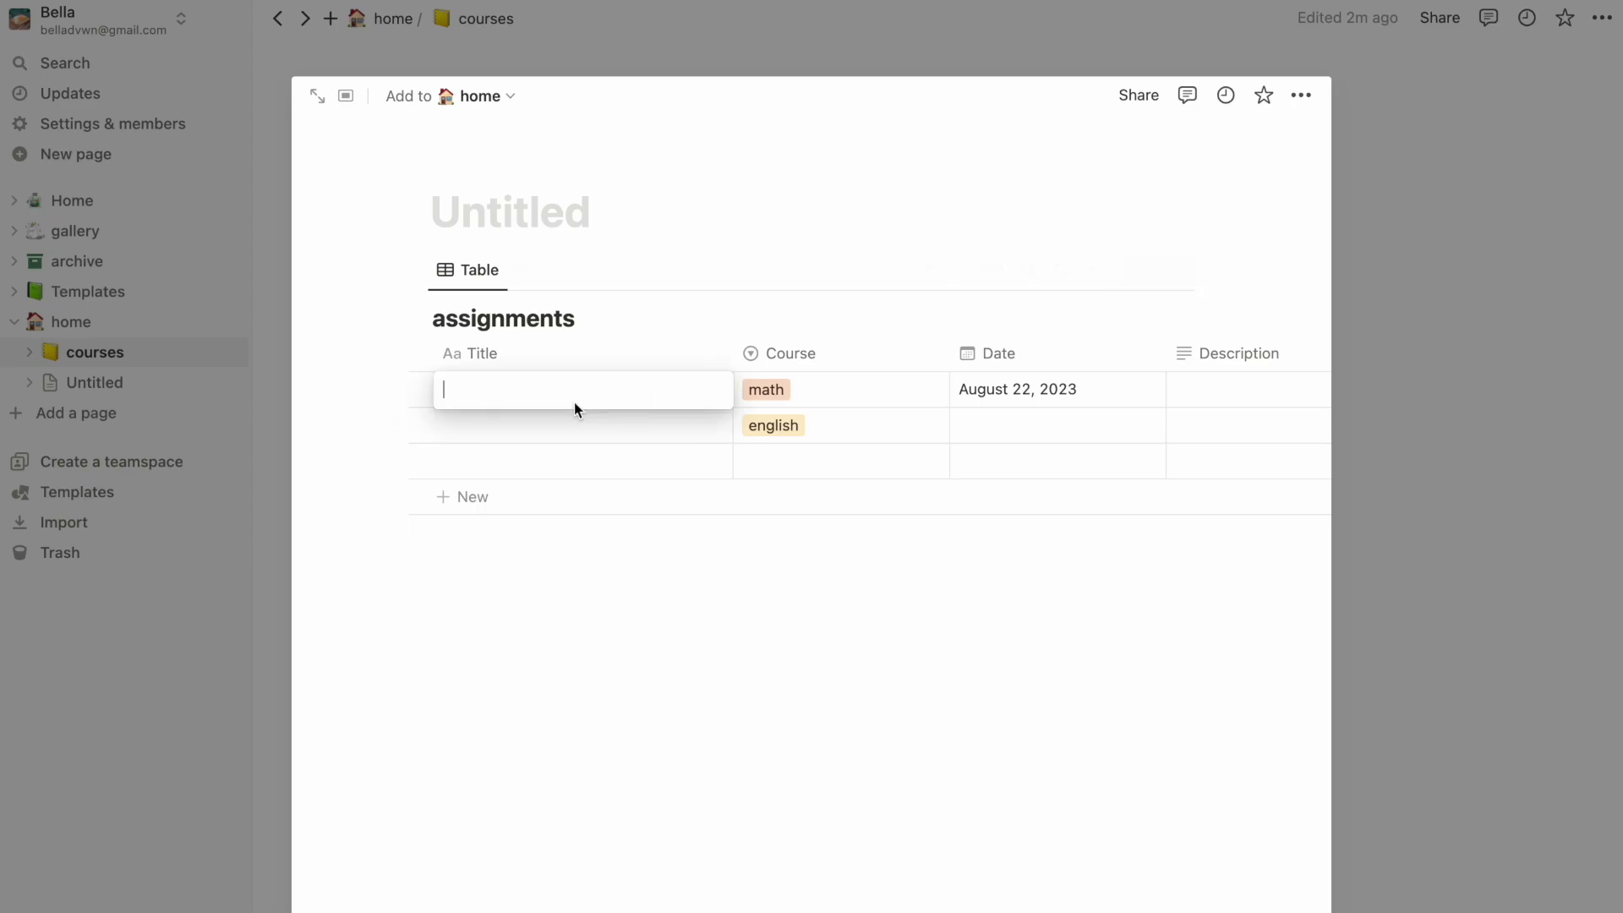
pyautogui.write('exam 1')
pyautogui.press('Escape')
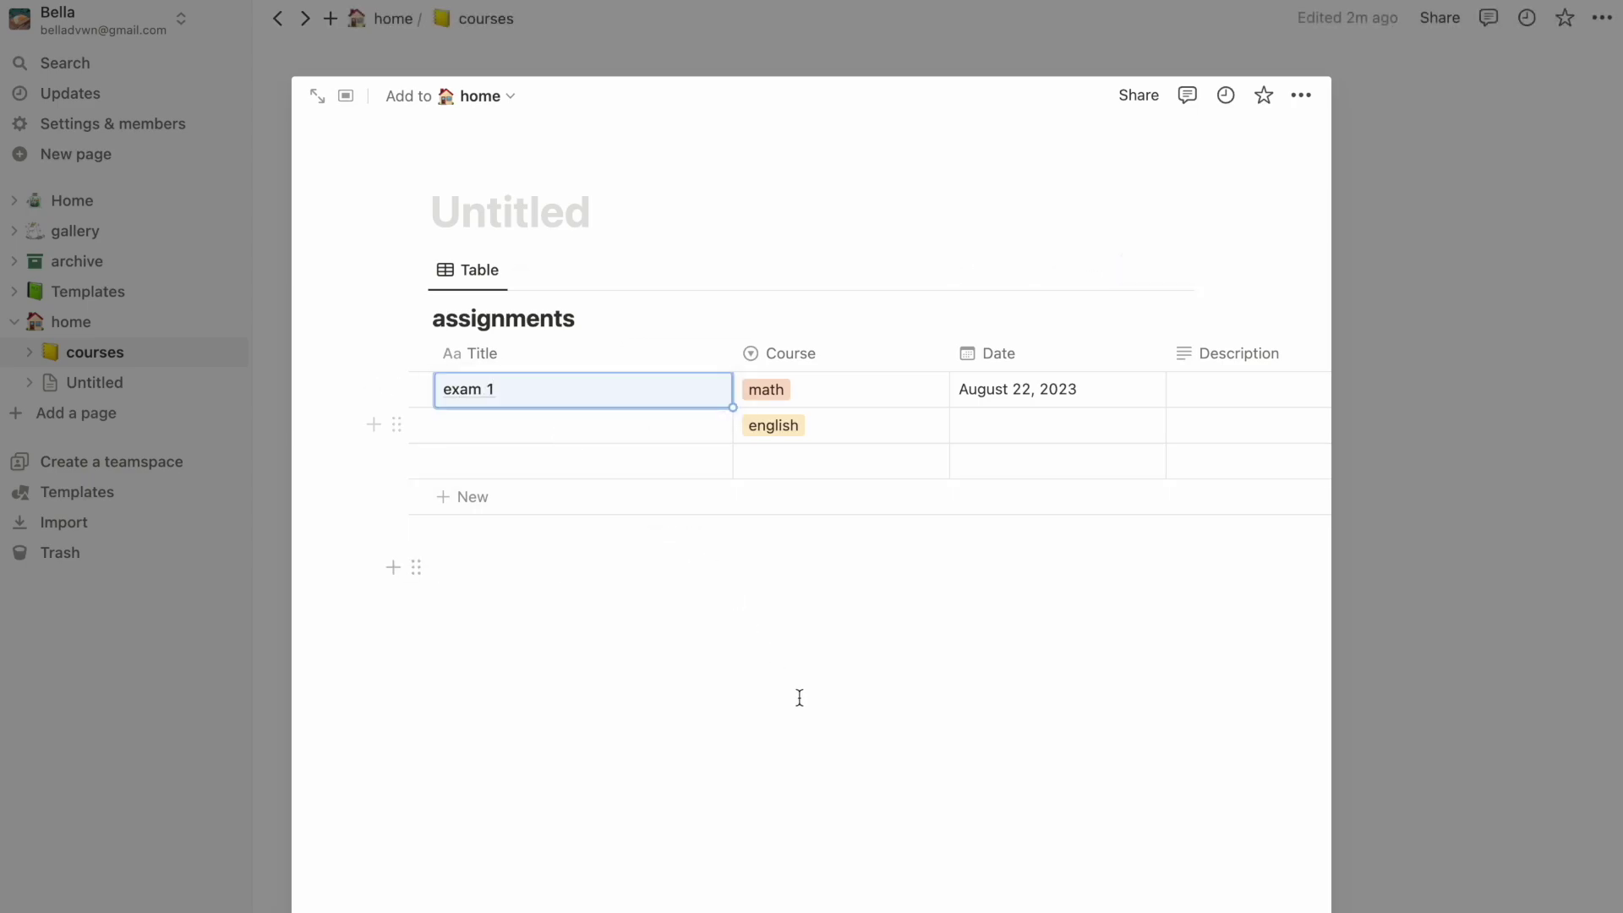
pyautogui.click(801, 699)
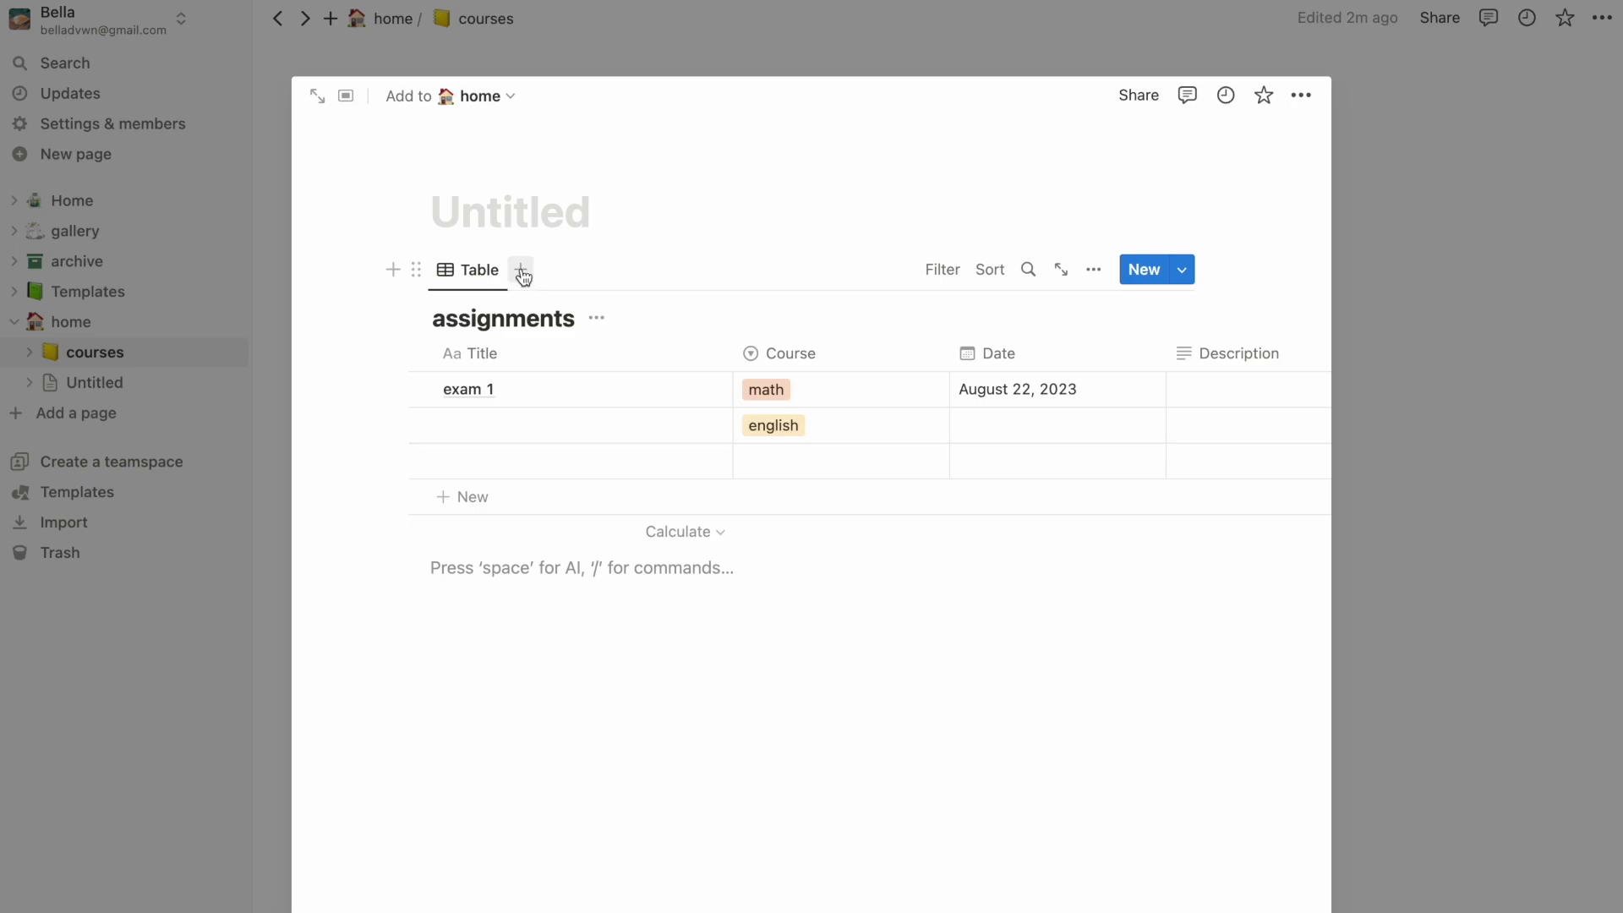
# Add a Calendar view to the assignments database.
pyautogui.click(521, 269)
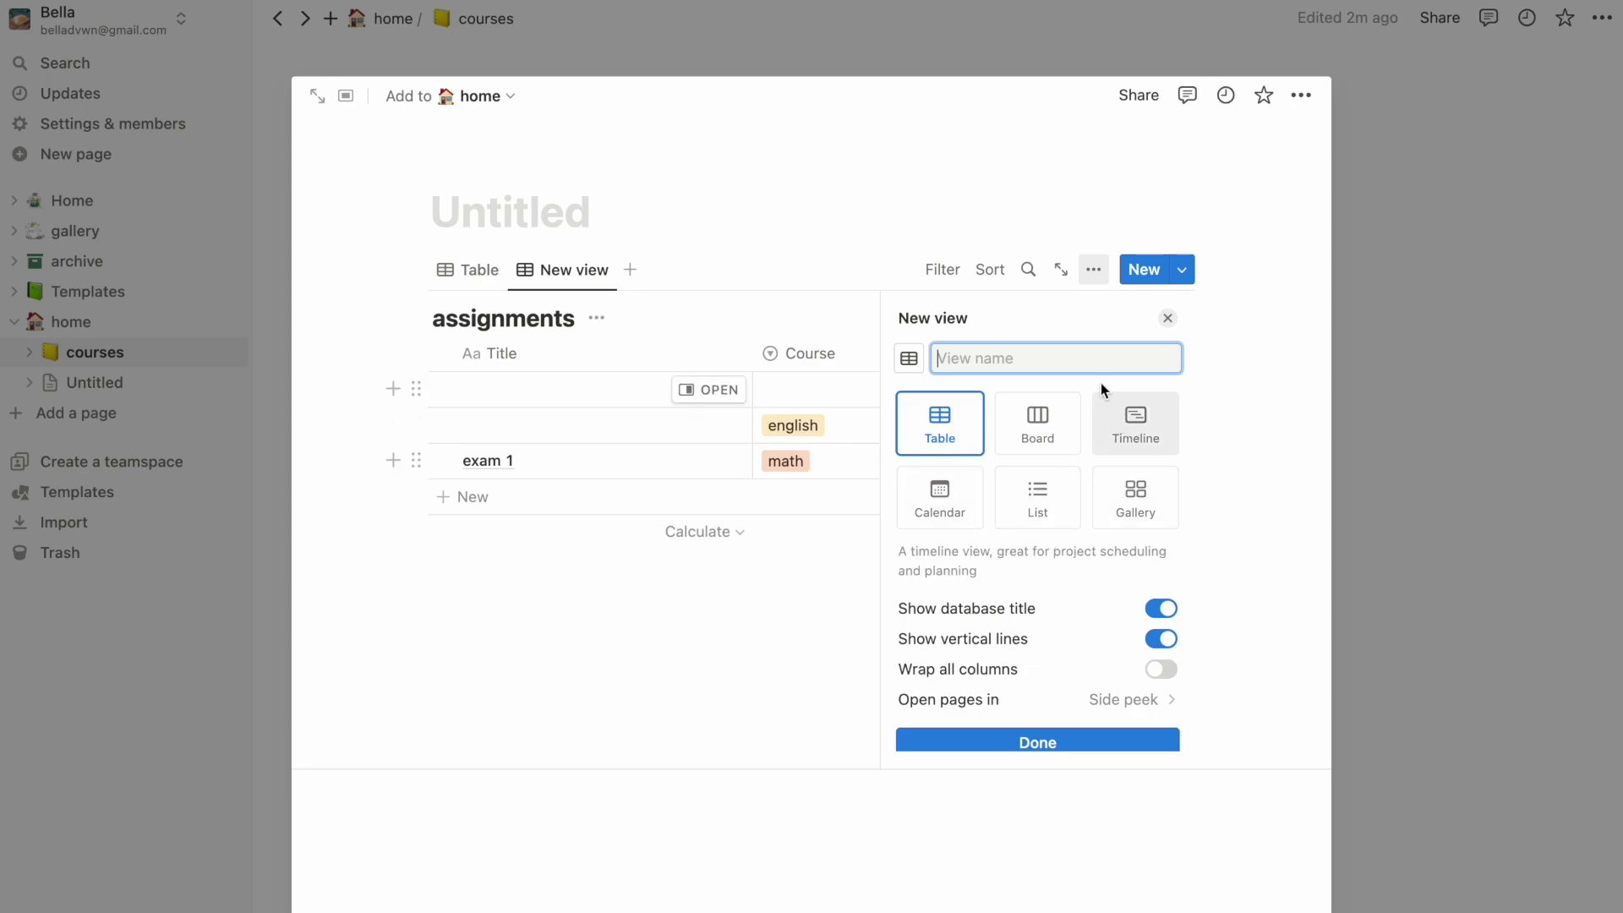
pyautogui.click(960, 502)
pyautogui.click(750, 357)
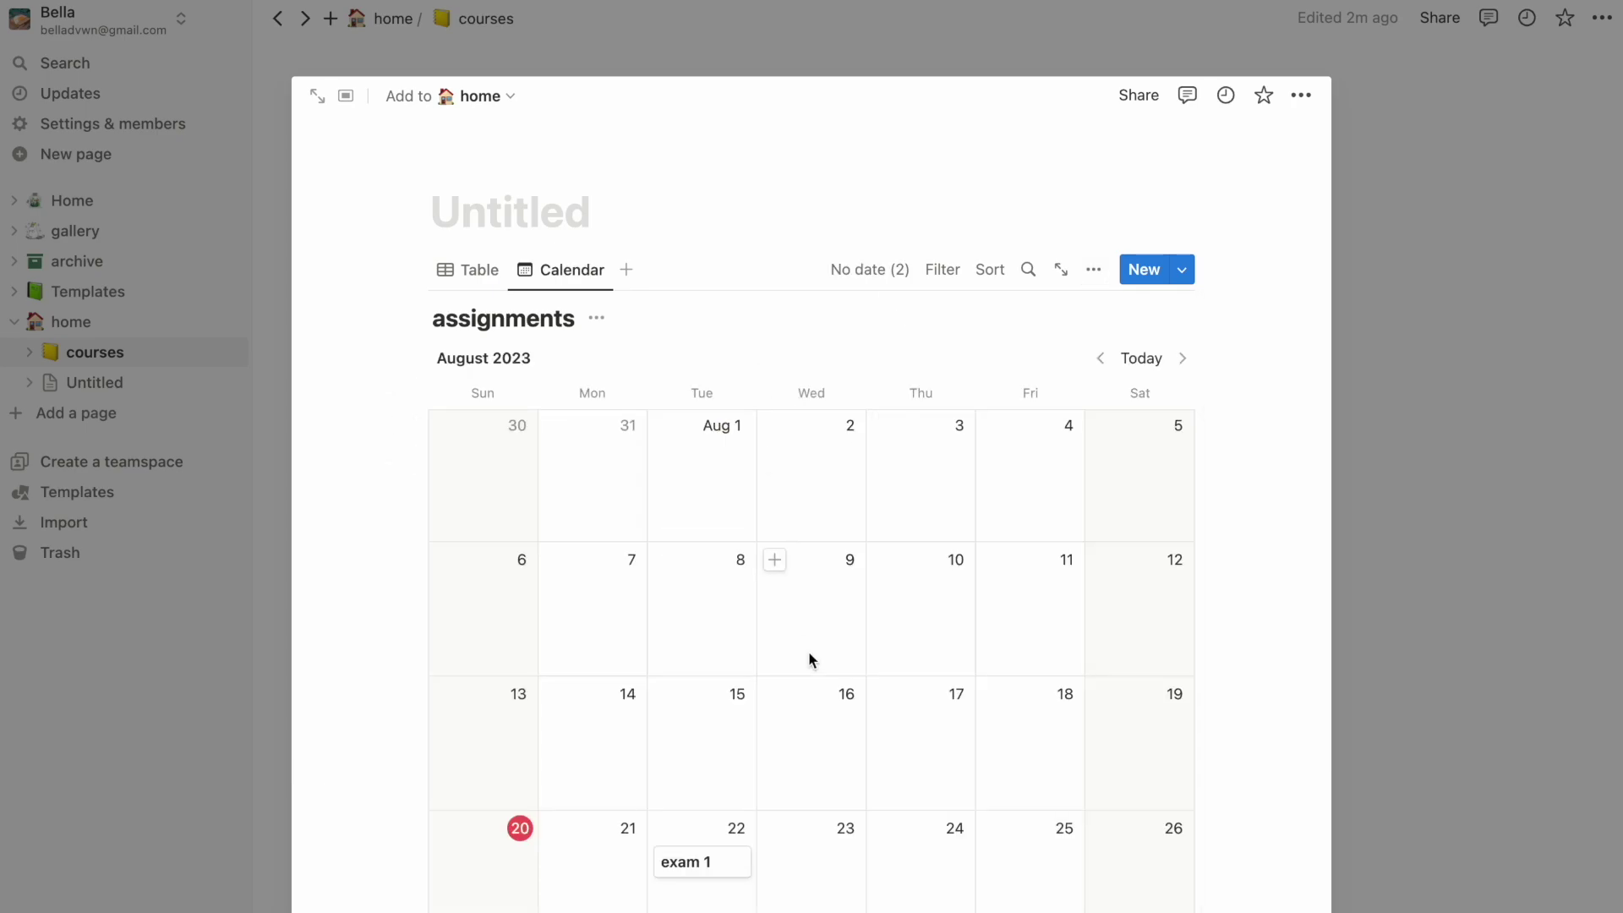
pyautogui.scroll(-3, 808, 651)
pyautogui.scroll(3, 810, 660)
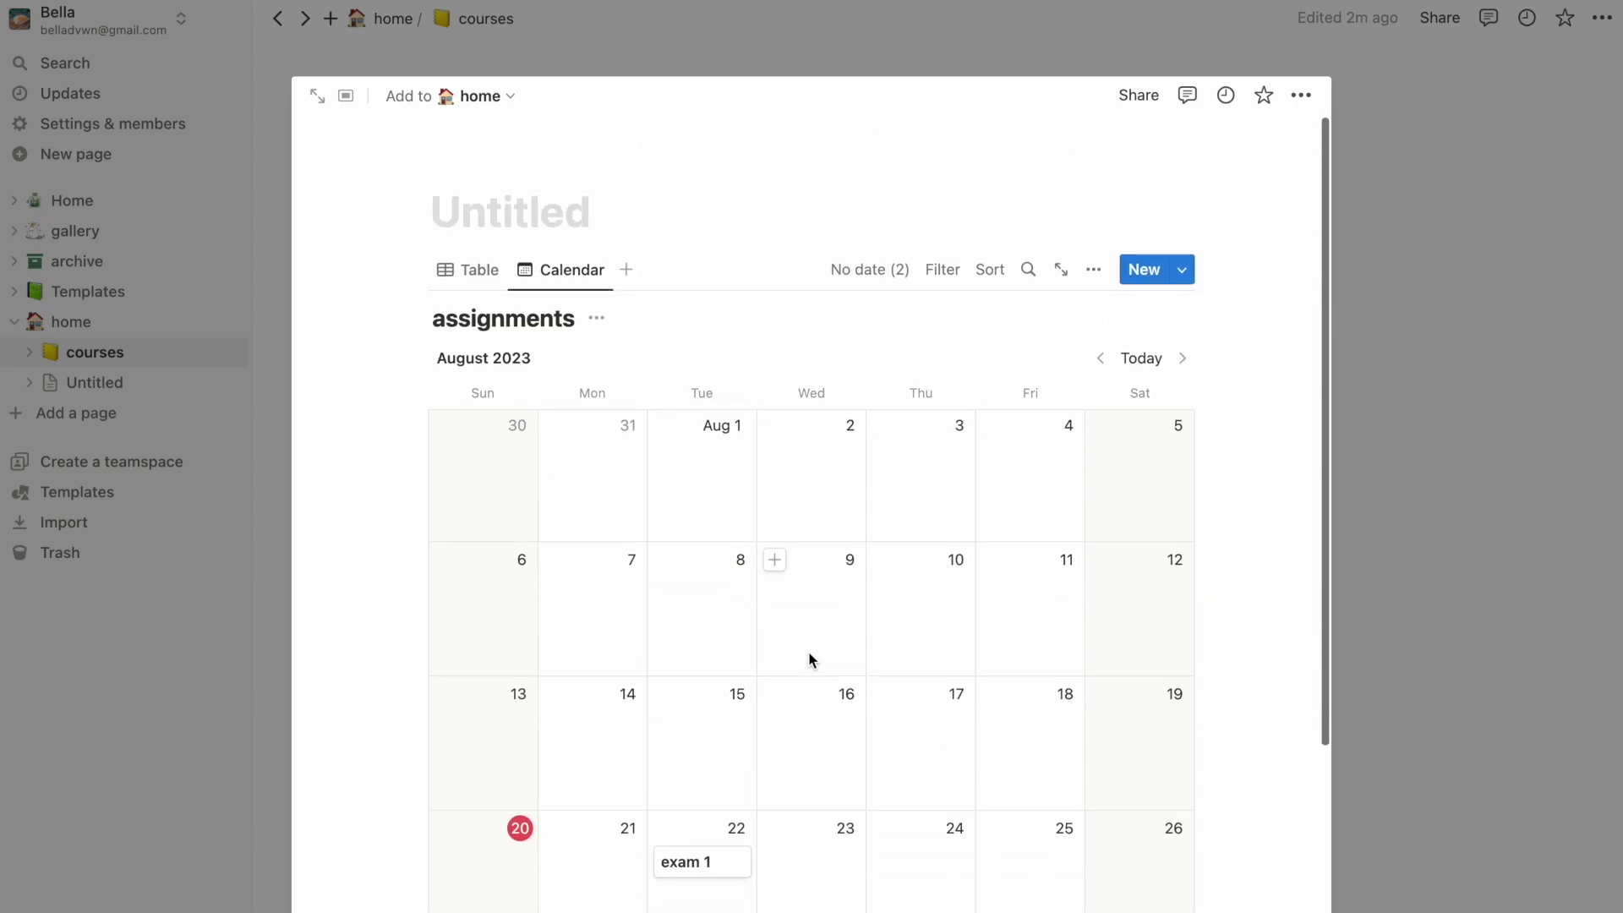
# Add a Timeline view to the assignments database.
pyautogui.click(626, 269)
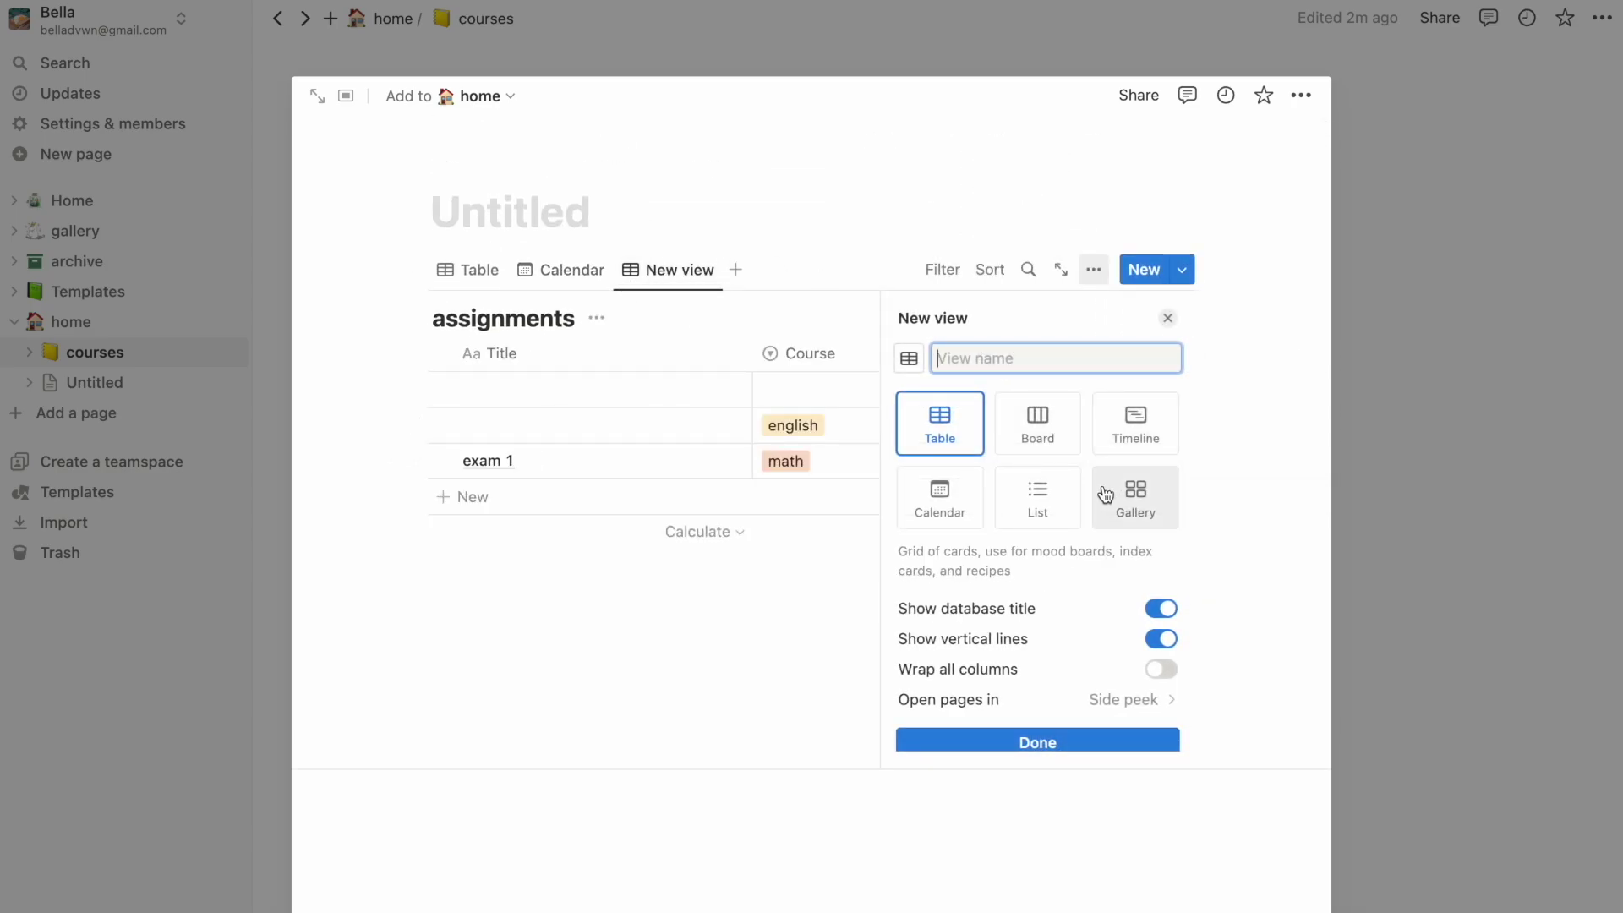
pyautogui.click(1120, 433)
pyautogui.click(766, 626)
pyautogui.hscroll(5, 924, 494)
pyautogui.hscroll(-6, 923, 493)
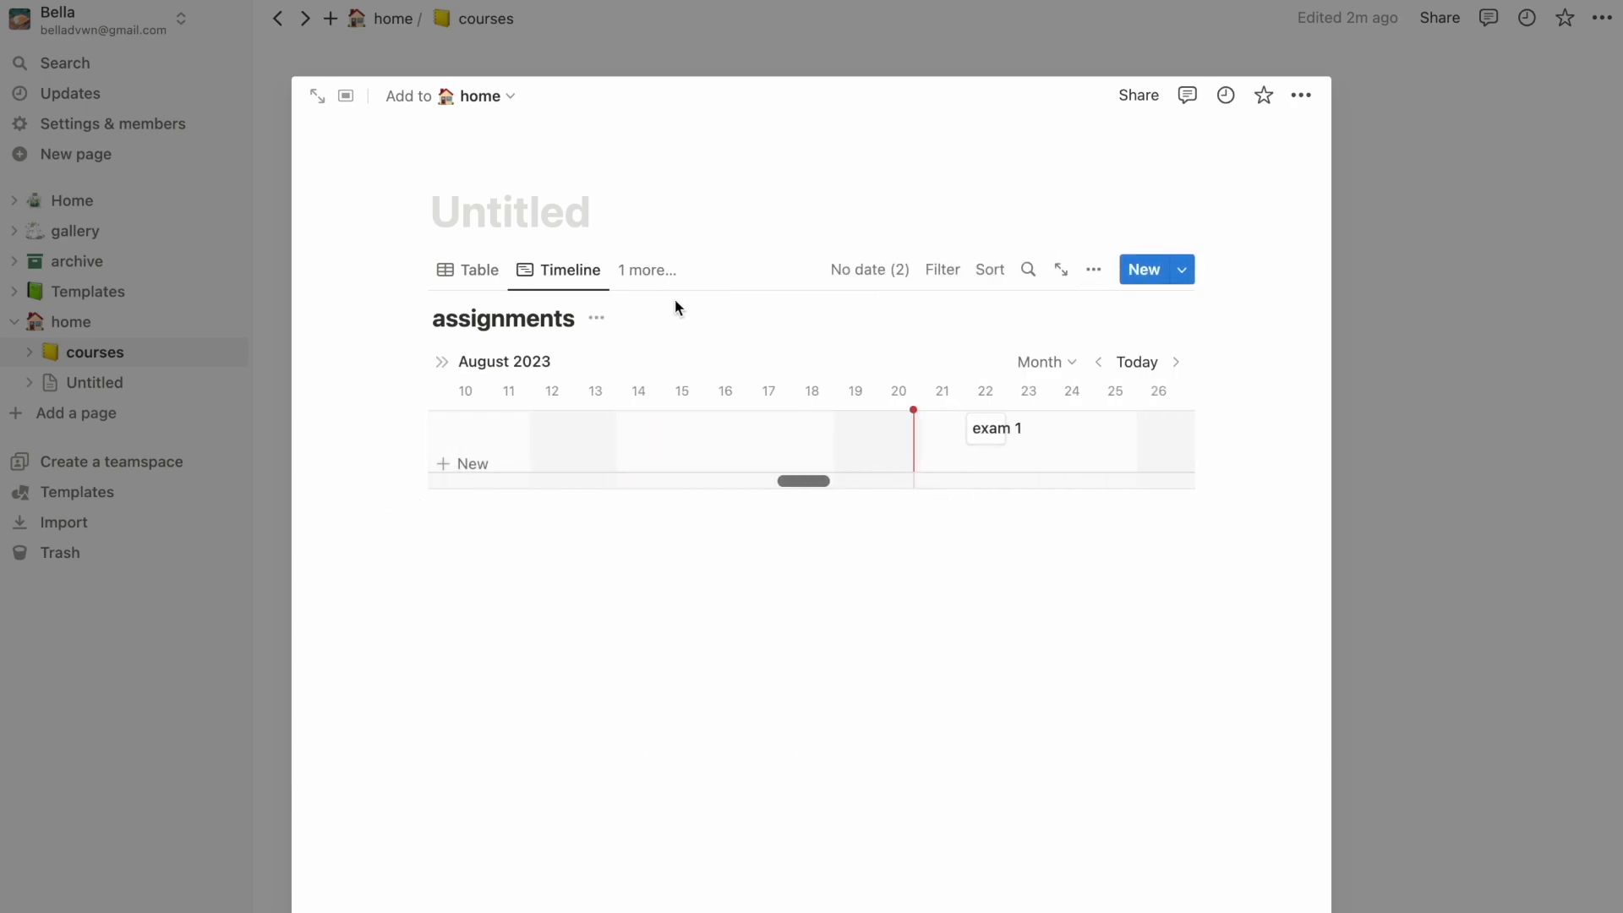
# Title the database page 'assignments' and close the preview to return to courses.
pyautogui.click(544, 213)
pyautogui.write('assignments')
pyautogui.press('Return')
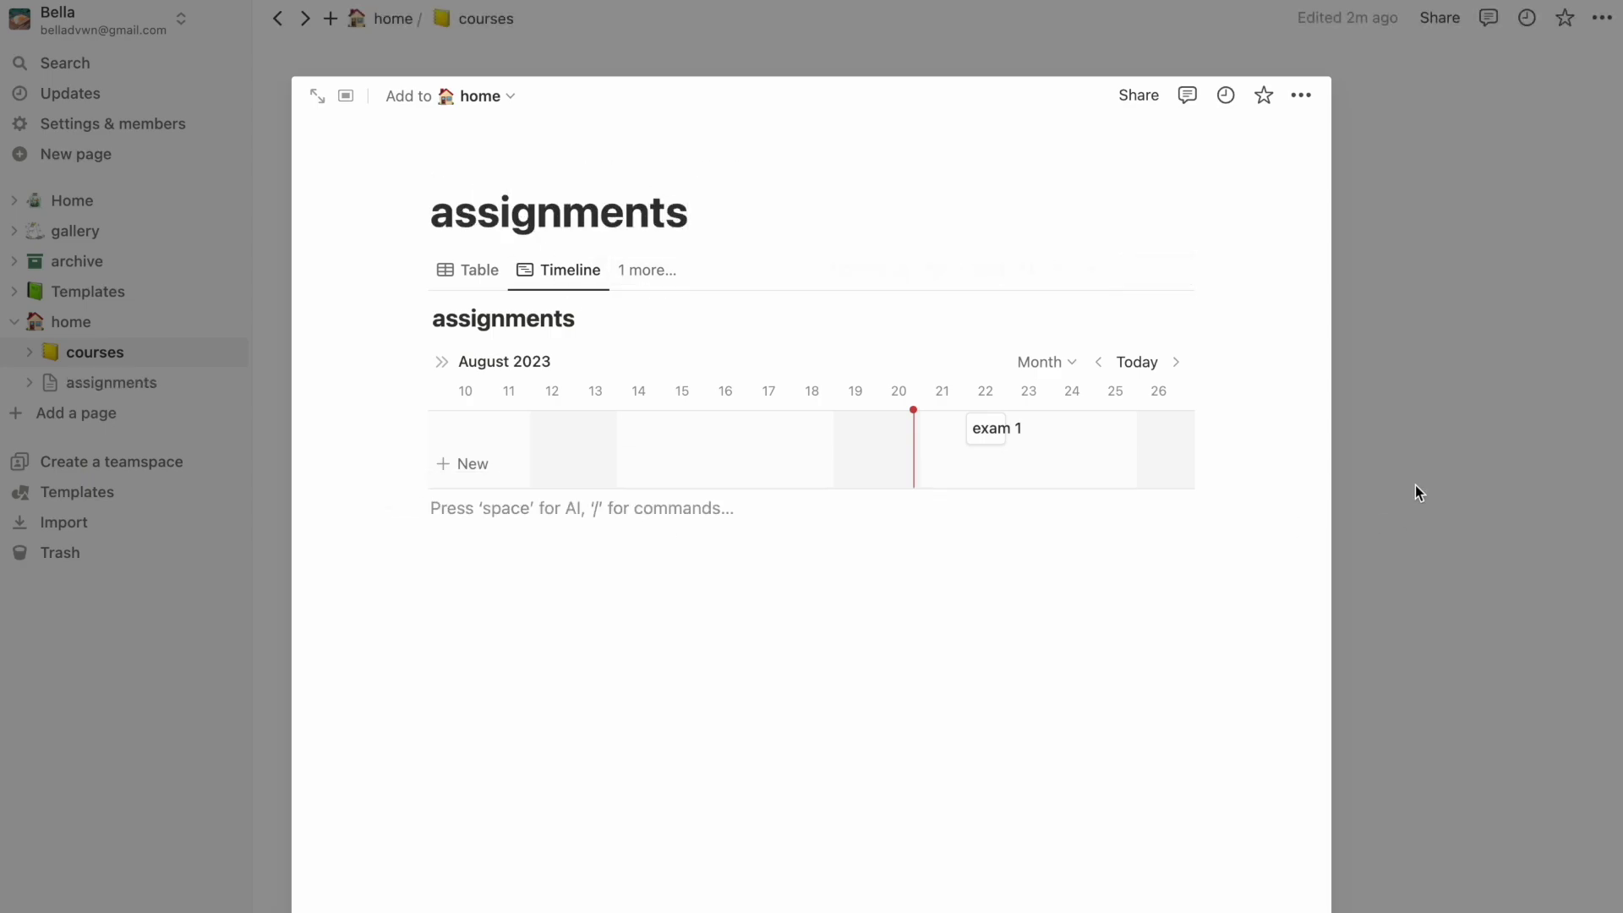
pyautogui.click(1415, 485)
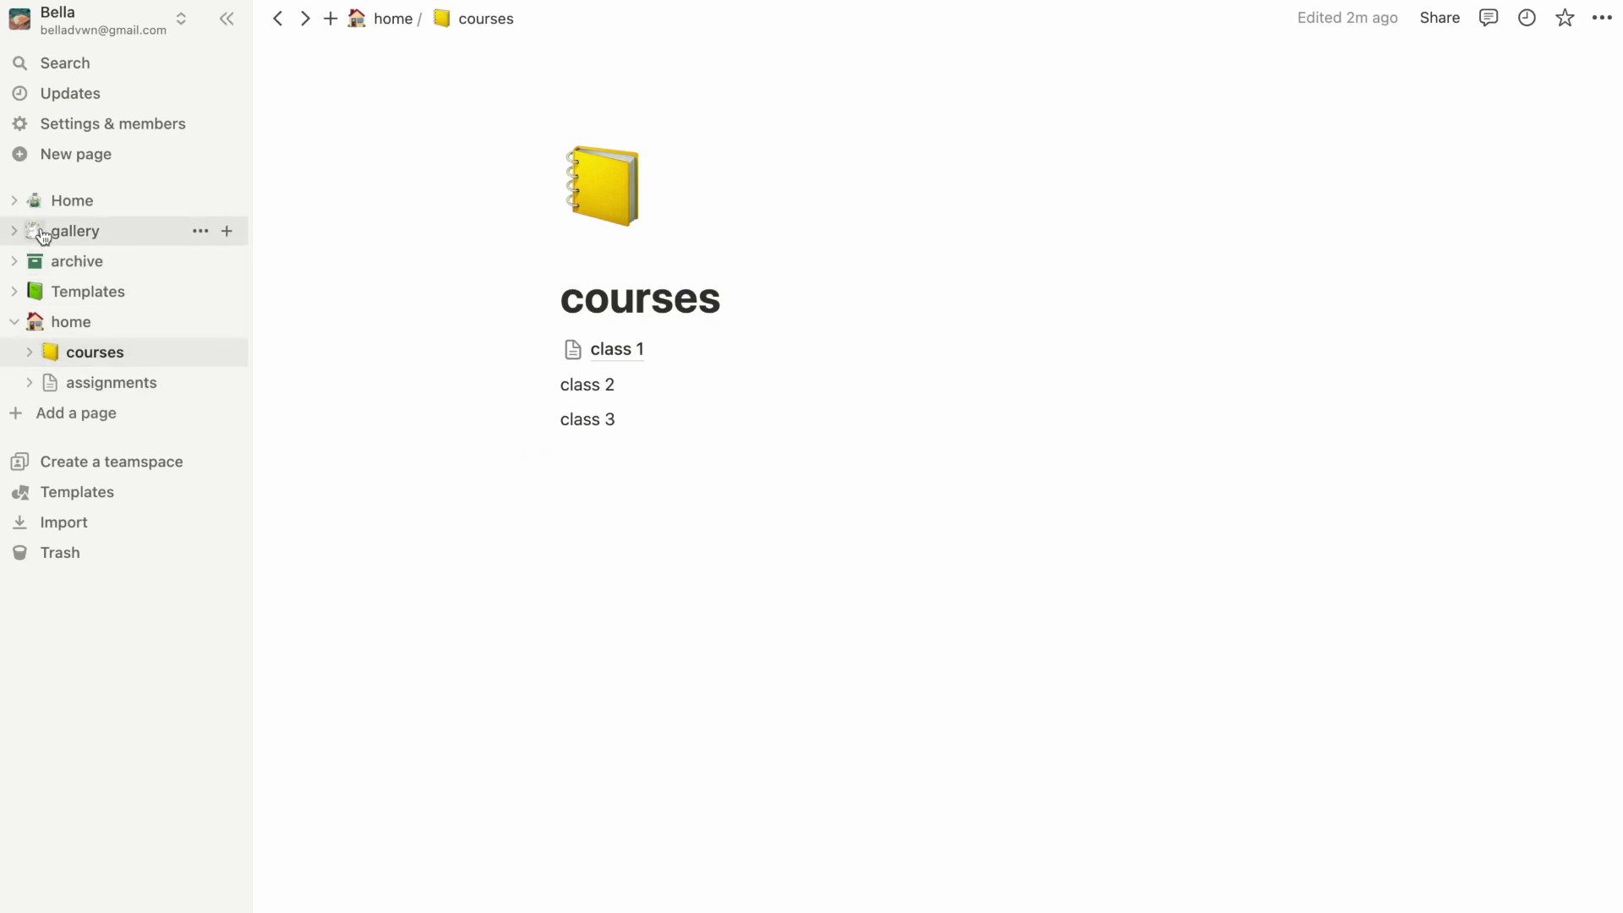
# Set The House of the Spirits' Year to 2023 and its Rating to five stars.
pyautogui.click(14, 201)
pyautogui.click(164, 446)
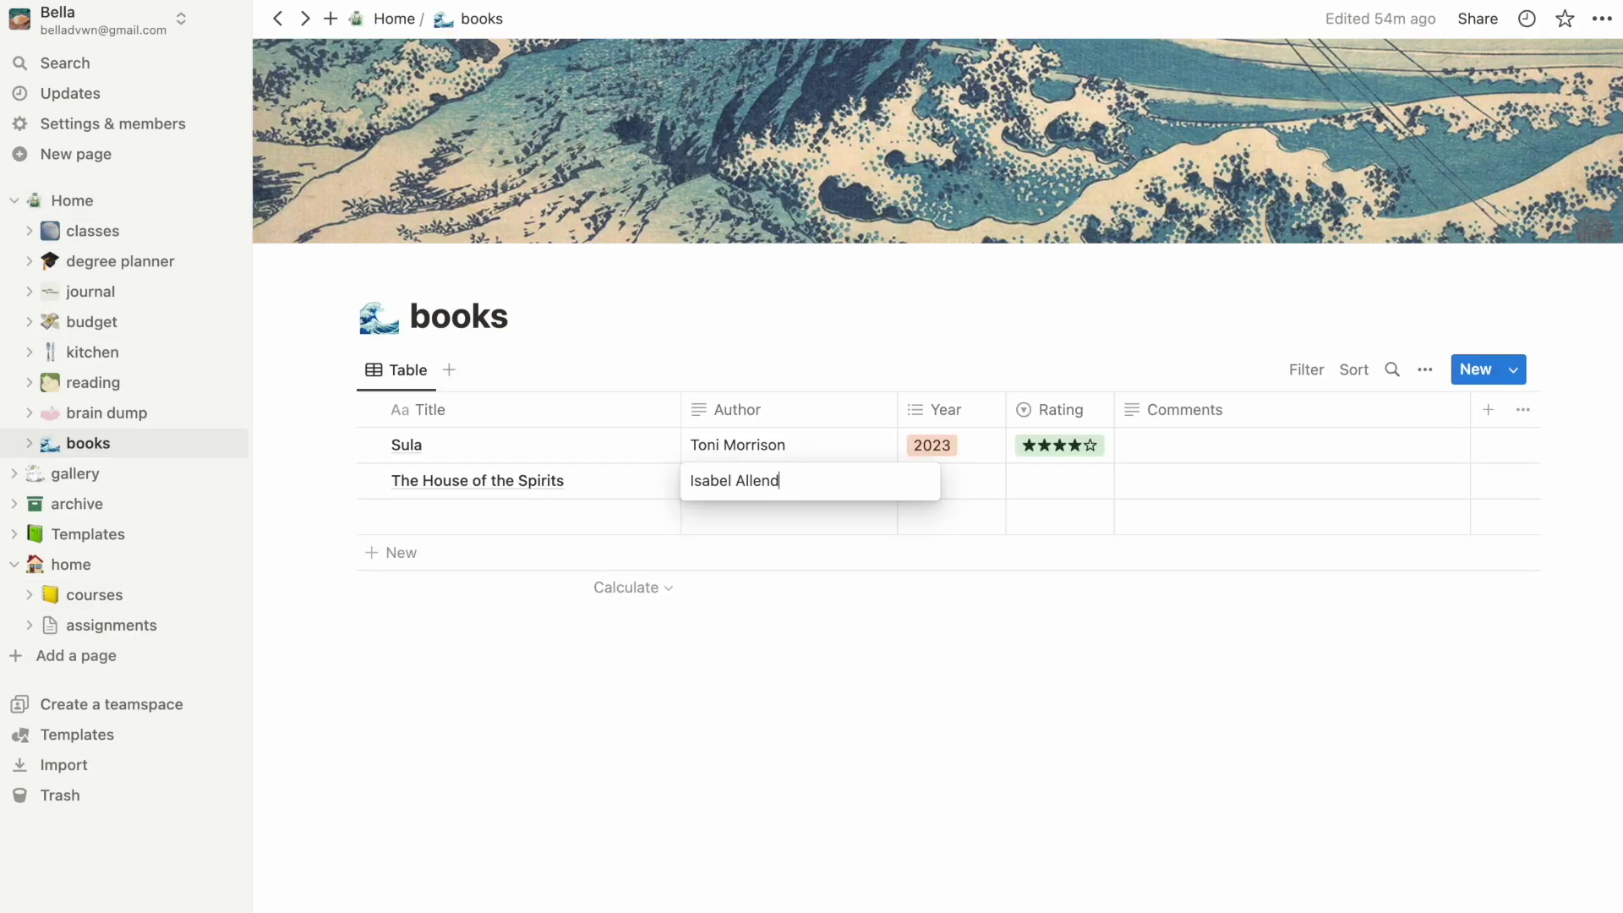
pyautogui.click(949, 481)
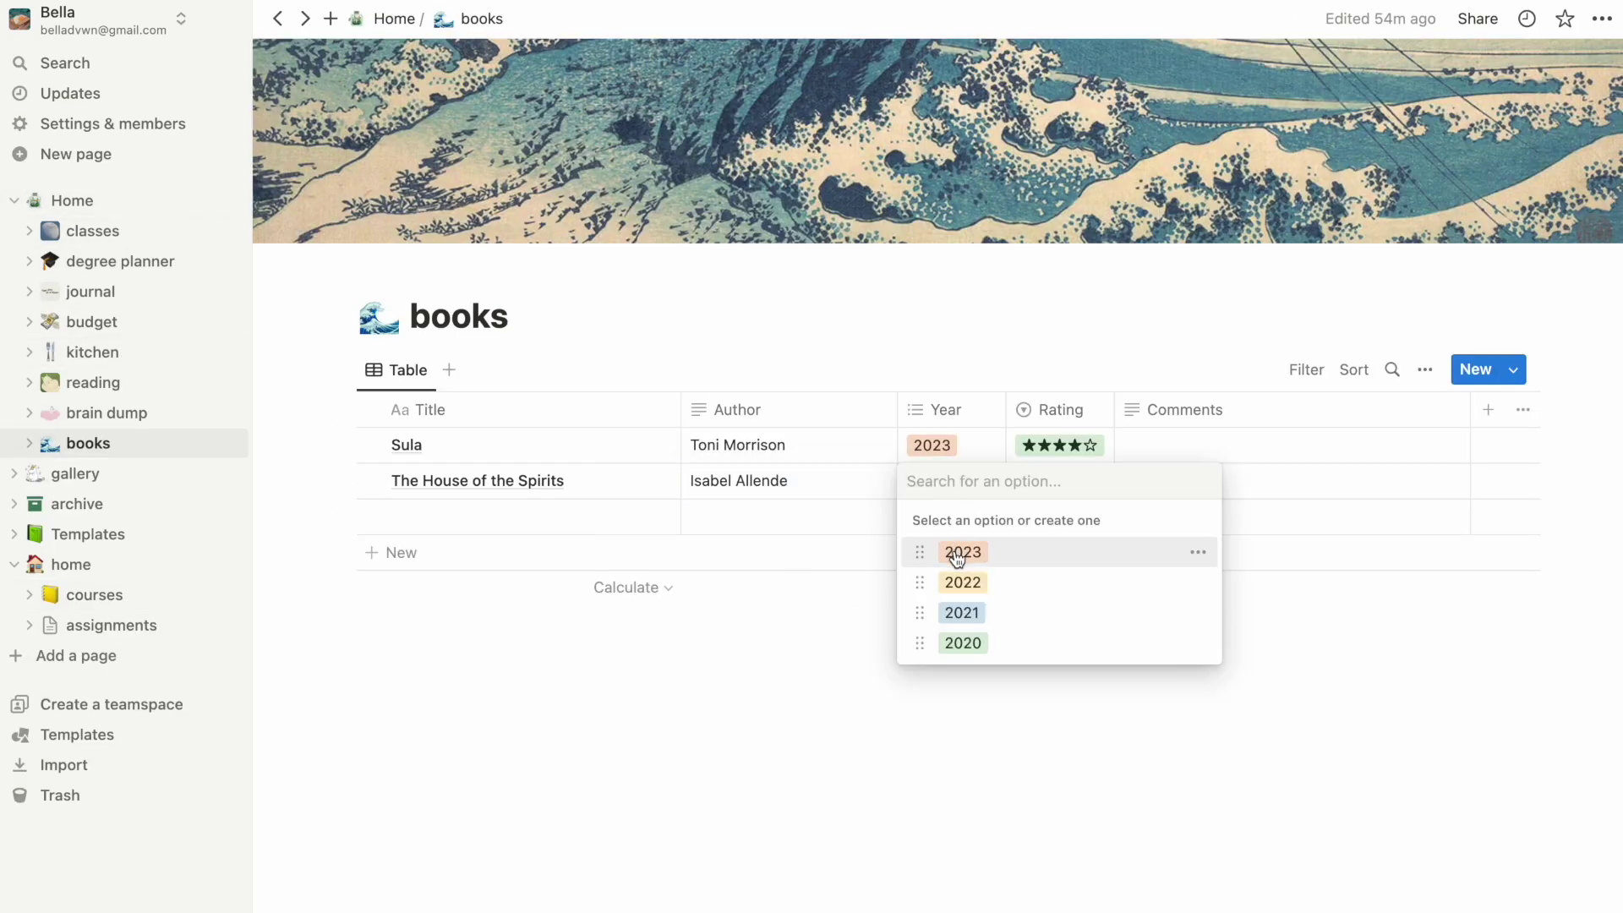
pyautogui.click(958, 551)
pyautogui.click(830, 626)
pyautogui.click(1030, 486)
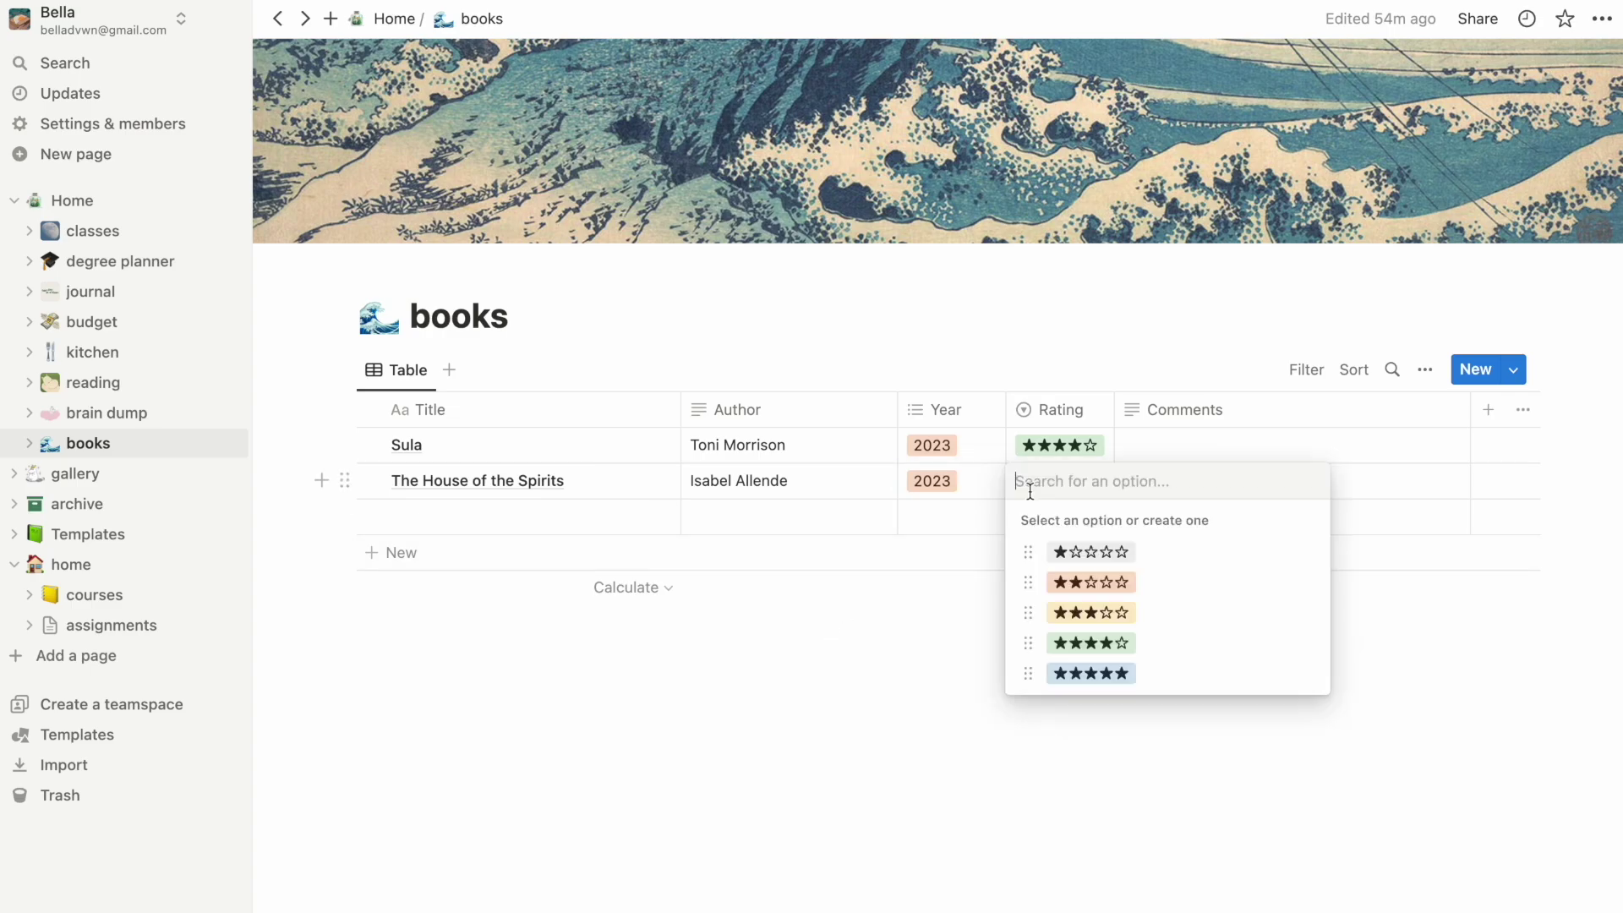
pyautogui.click(1067, 673)
pyautogui.click(976, 712)
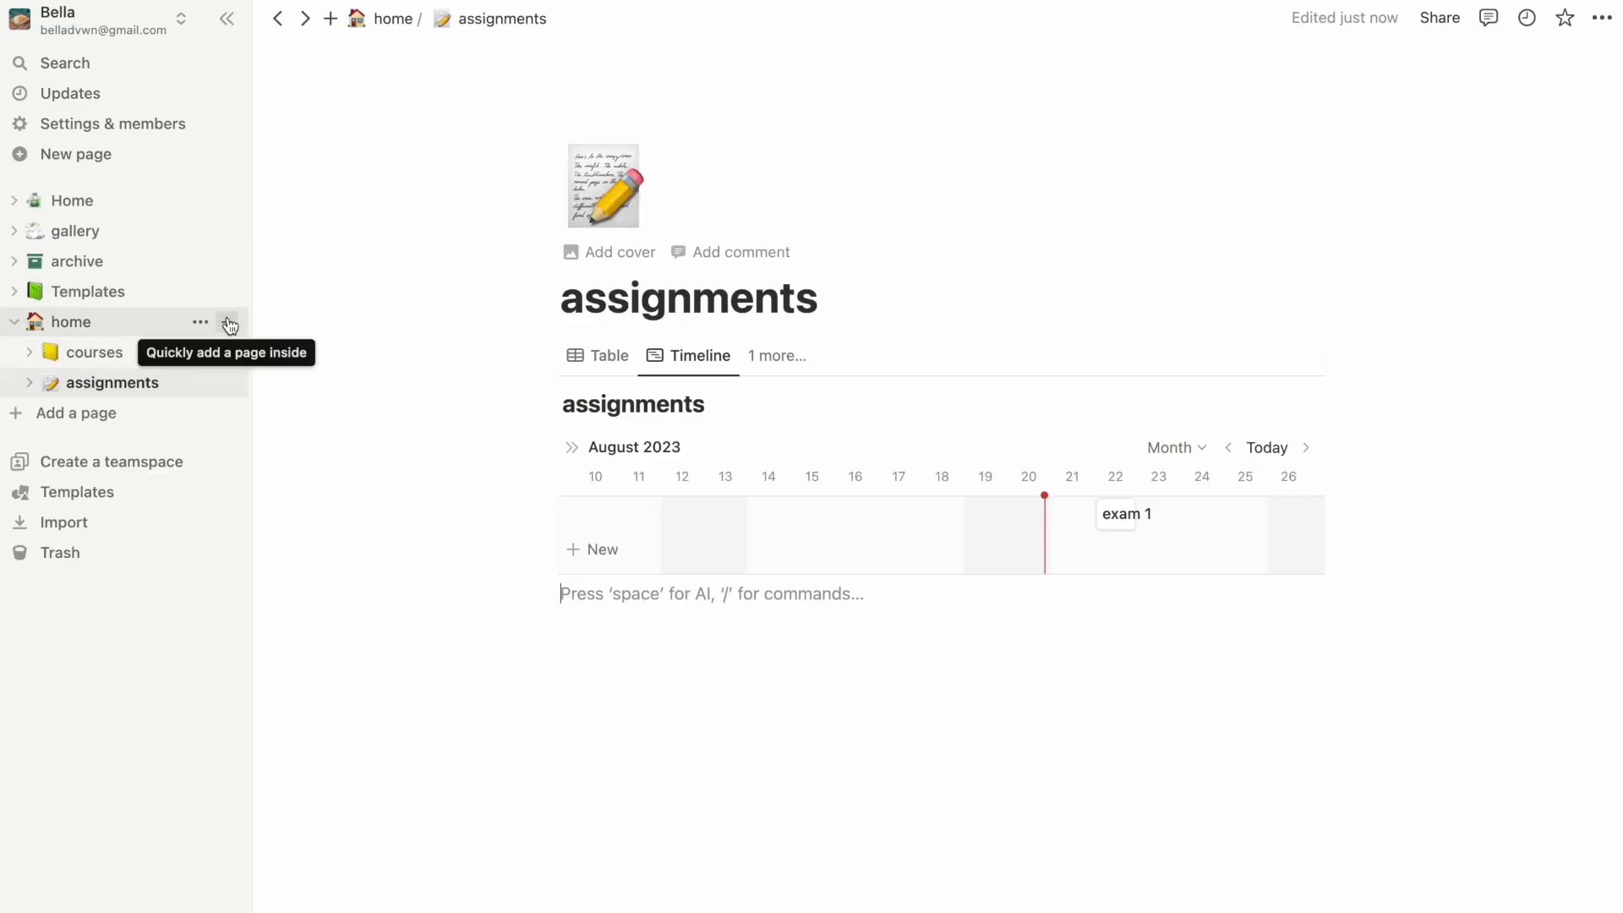
# Create an 'ai wisdom' page under home with a crystal-ball icon.
pyautogui.click(229, 325)
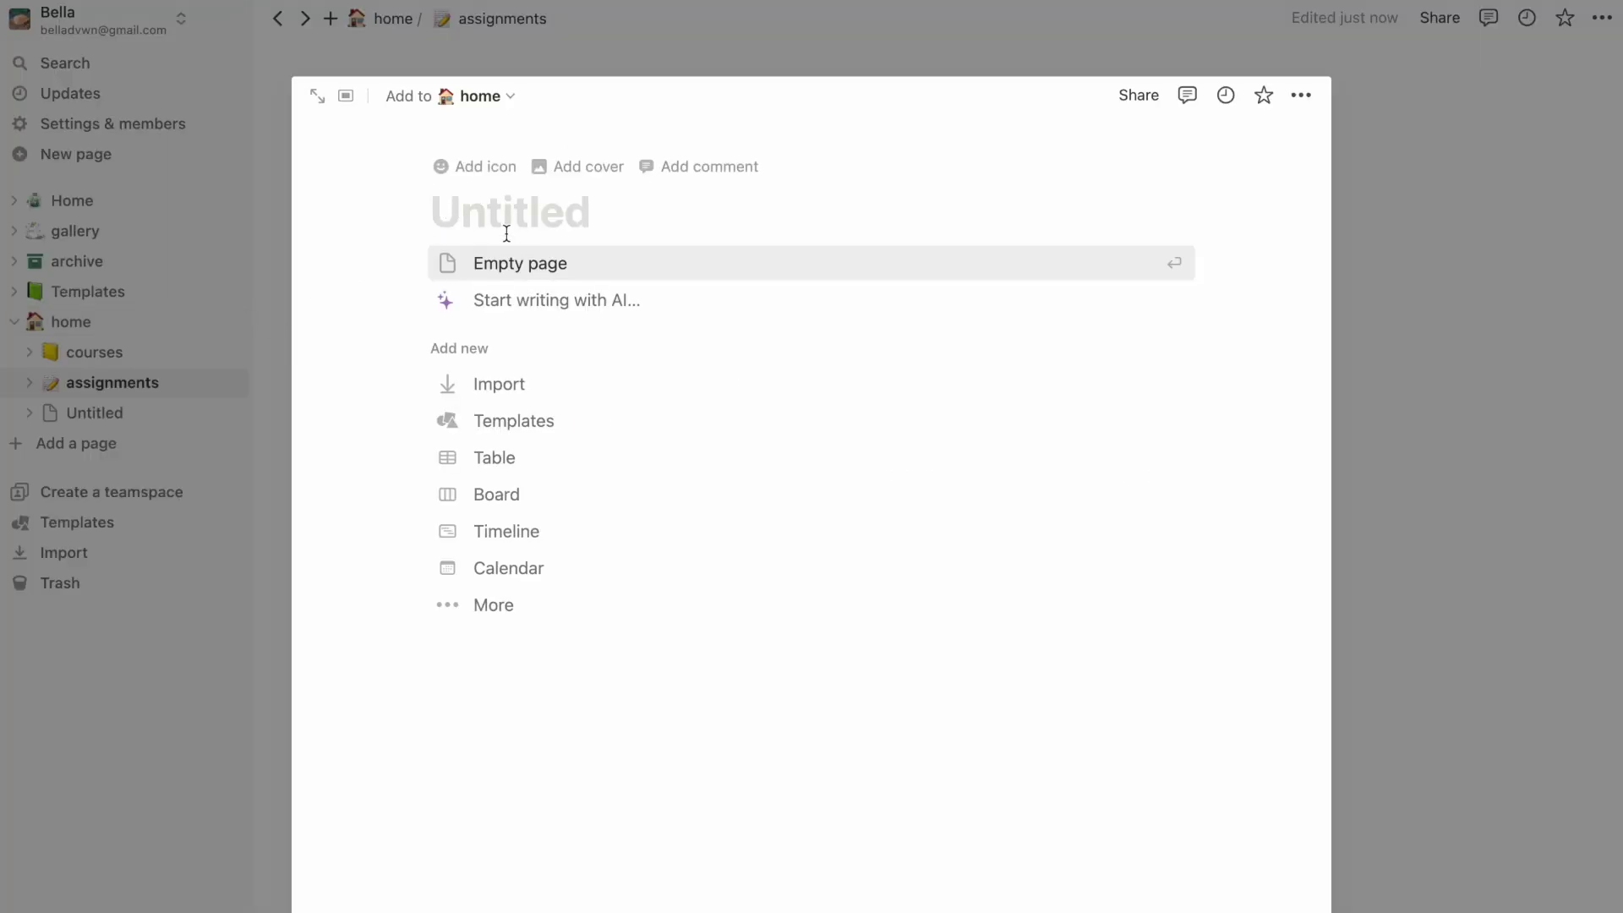
pyautogui.write('ai wisde')
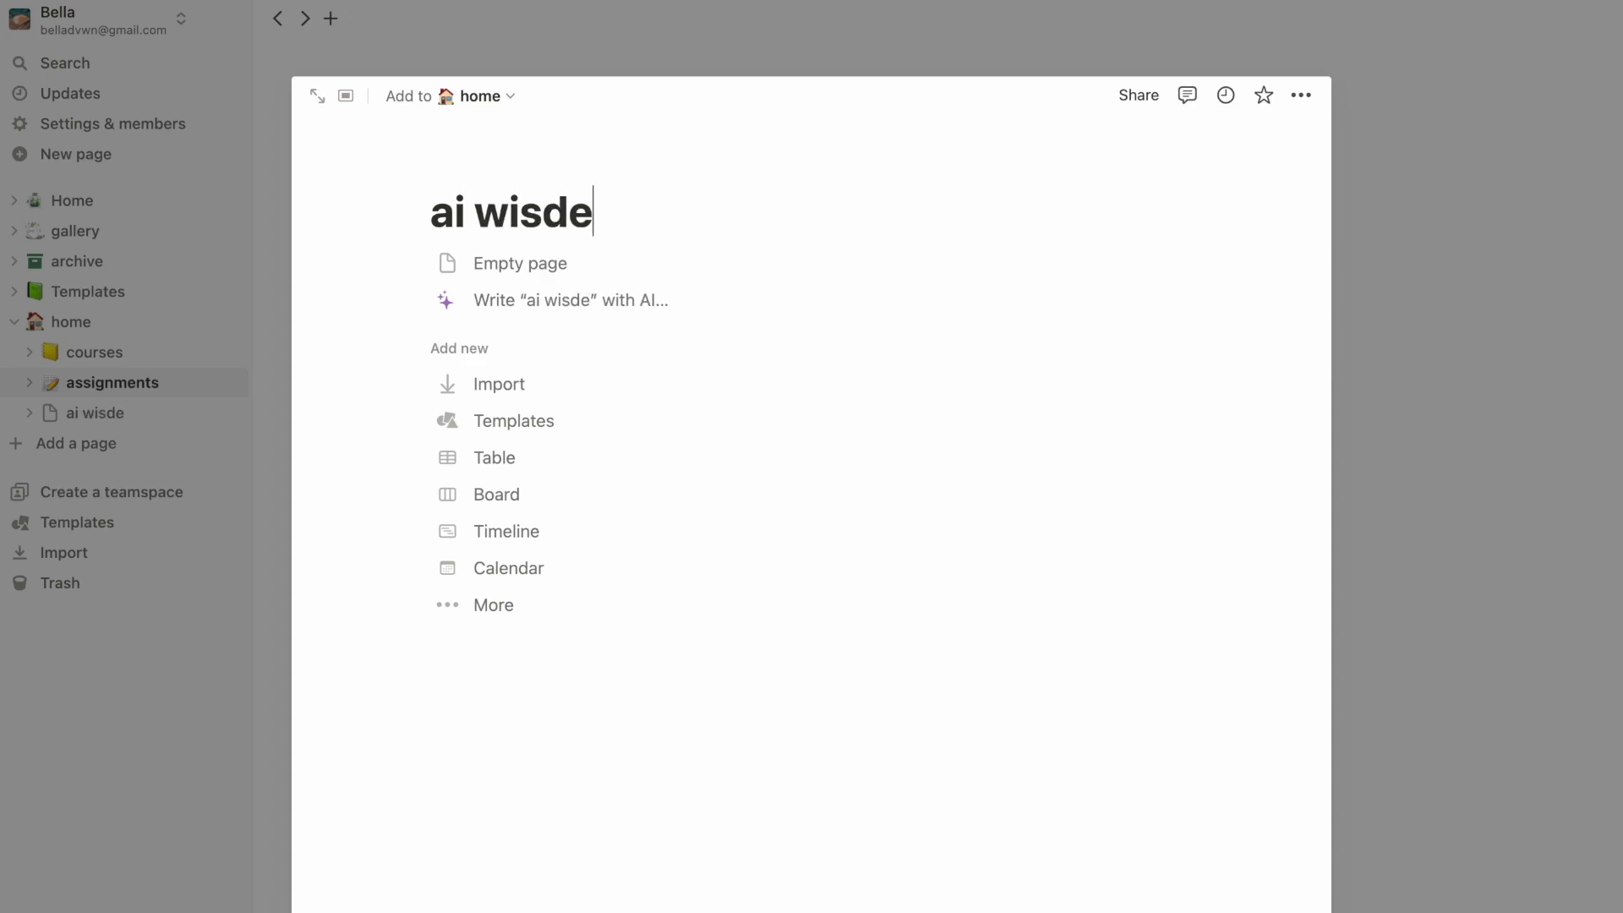
pyautogui.press('BackSpace')
pyautogui.write('om')
pyautogui.click(461, 164)
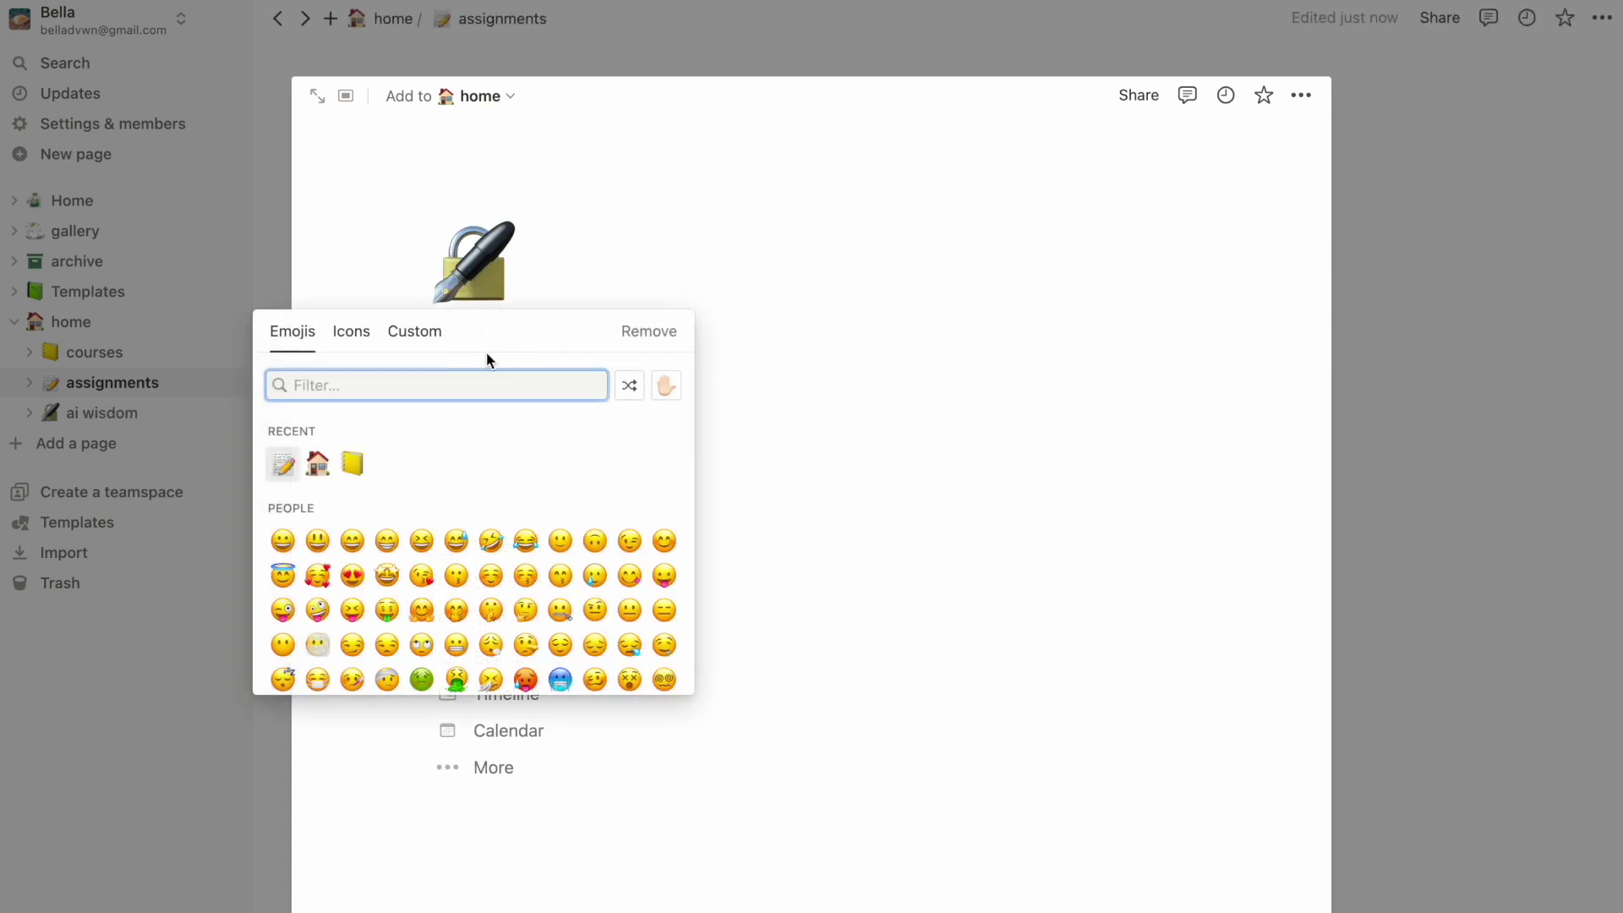
pyautogui.write('crystal')
pyautogui.click(292, 429)
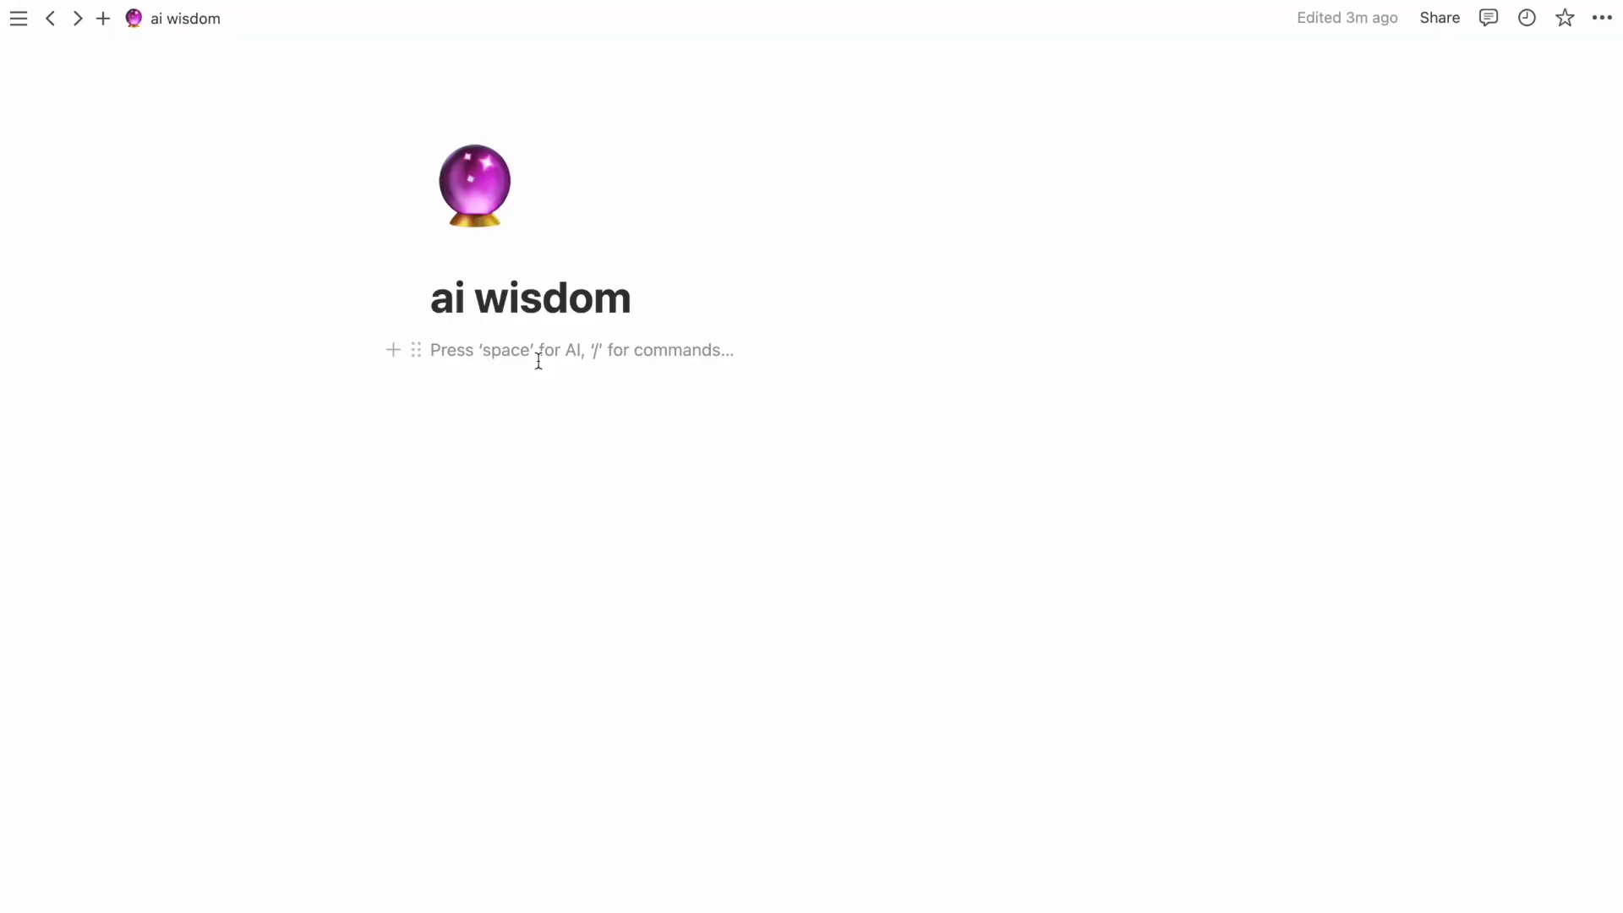
# Ask Notion AI for 10 neuroscience biotech startup intern interview questions with sample answers.
pyautogui.press('space')
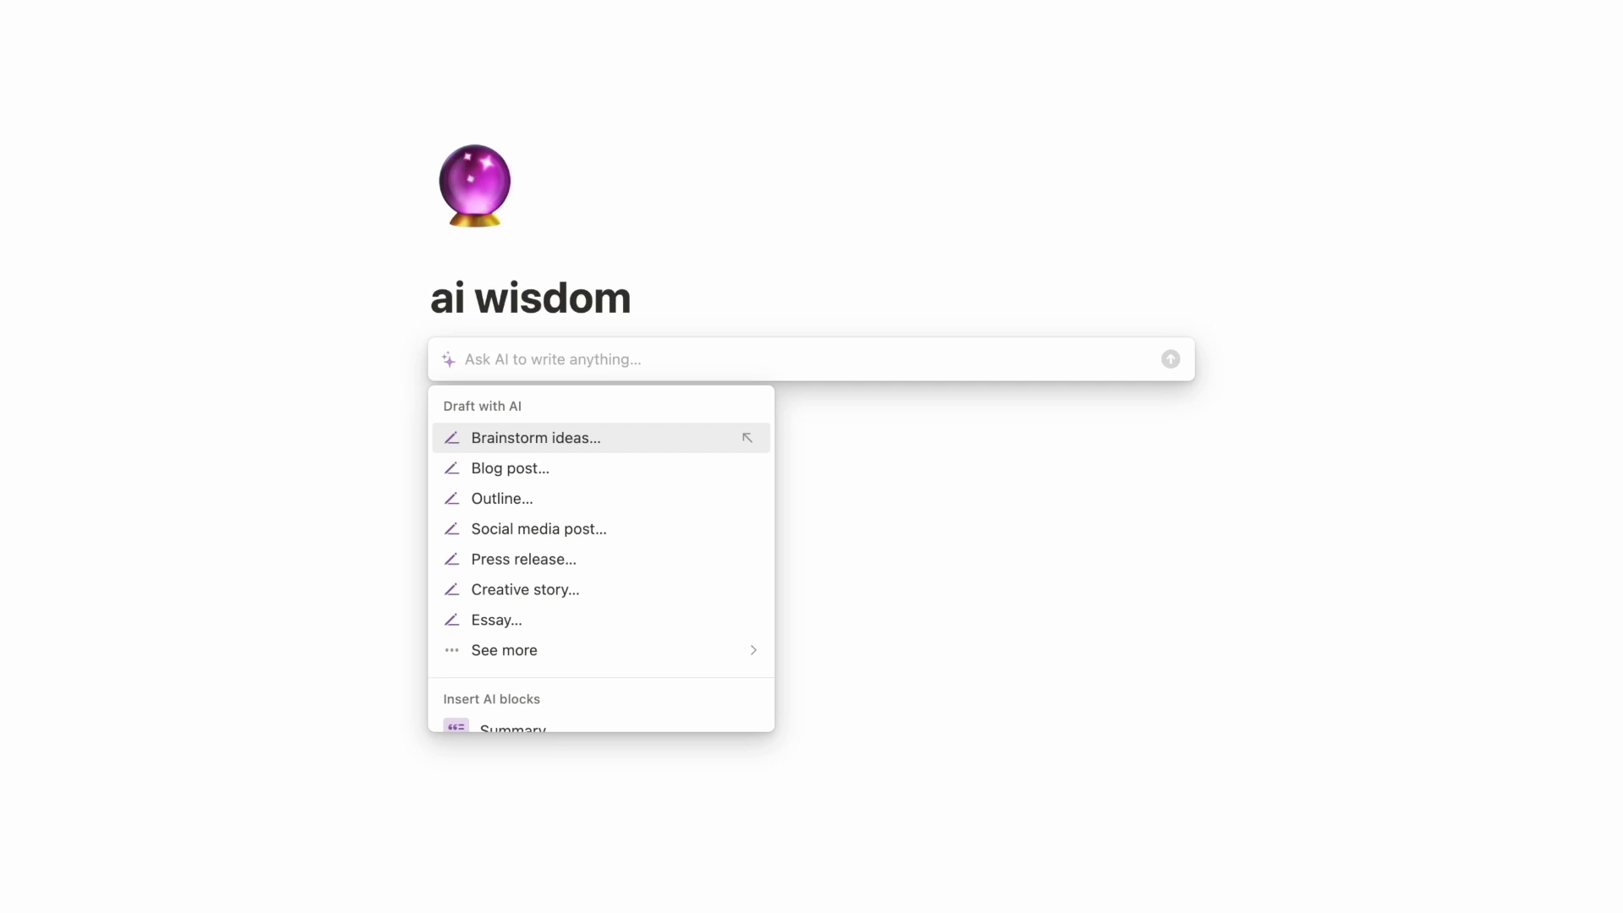
pyautogui.scroll(-3, 508, 620)
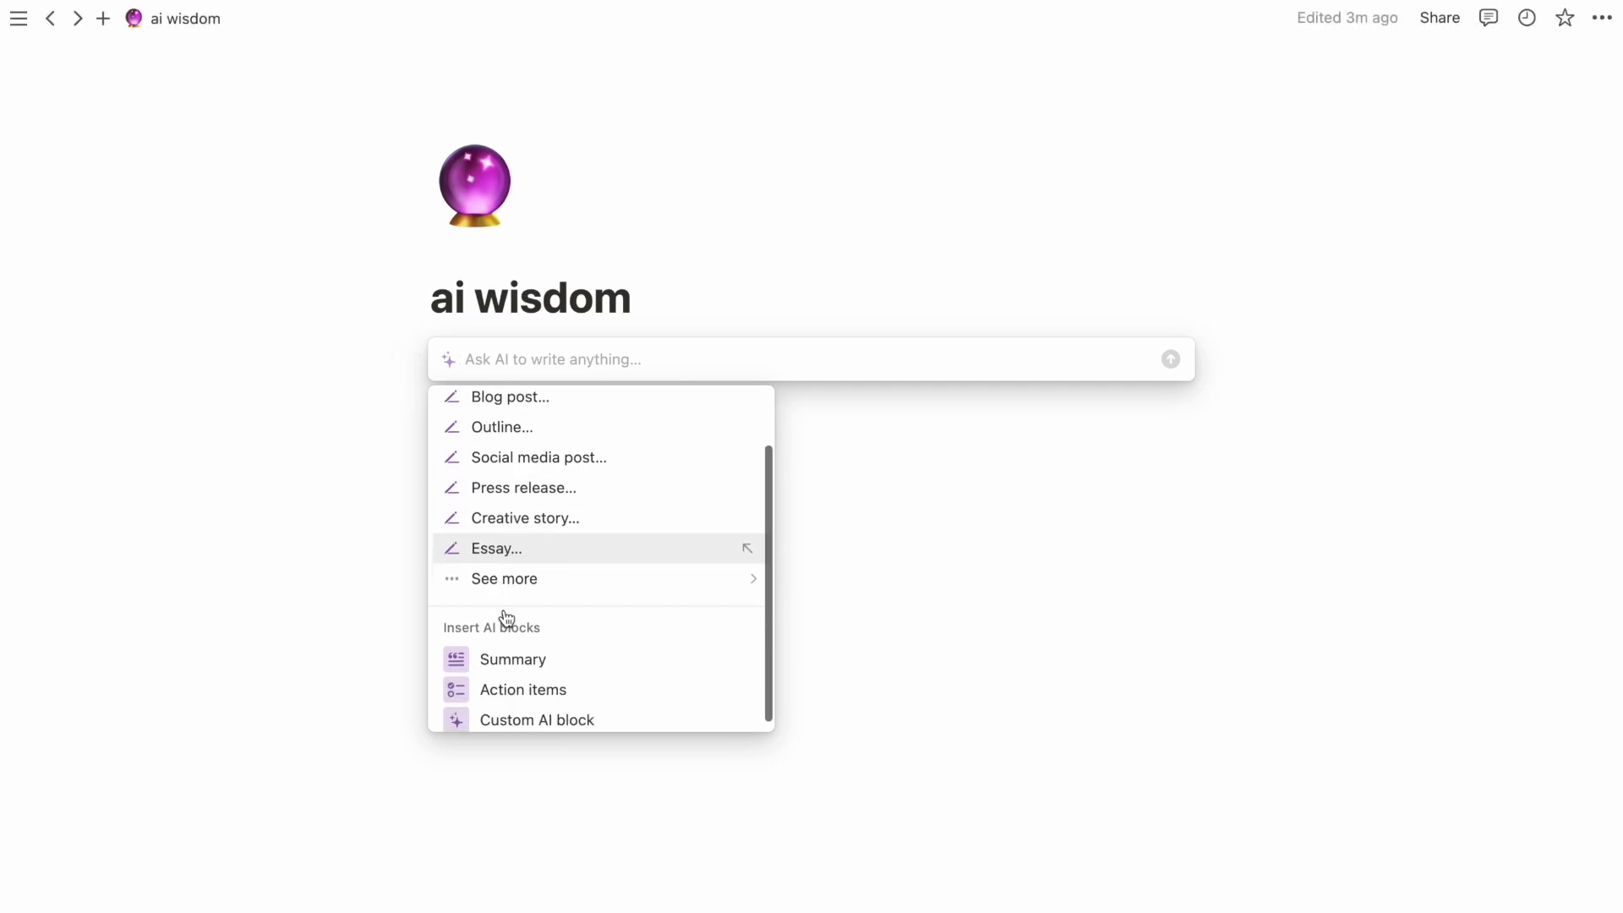
pyautogui.scroll(3, 507, 620)
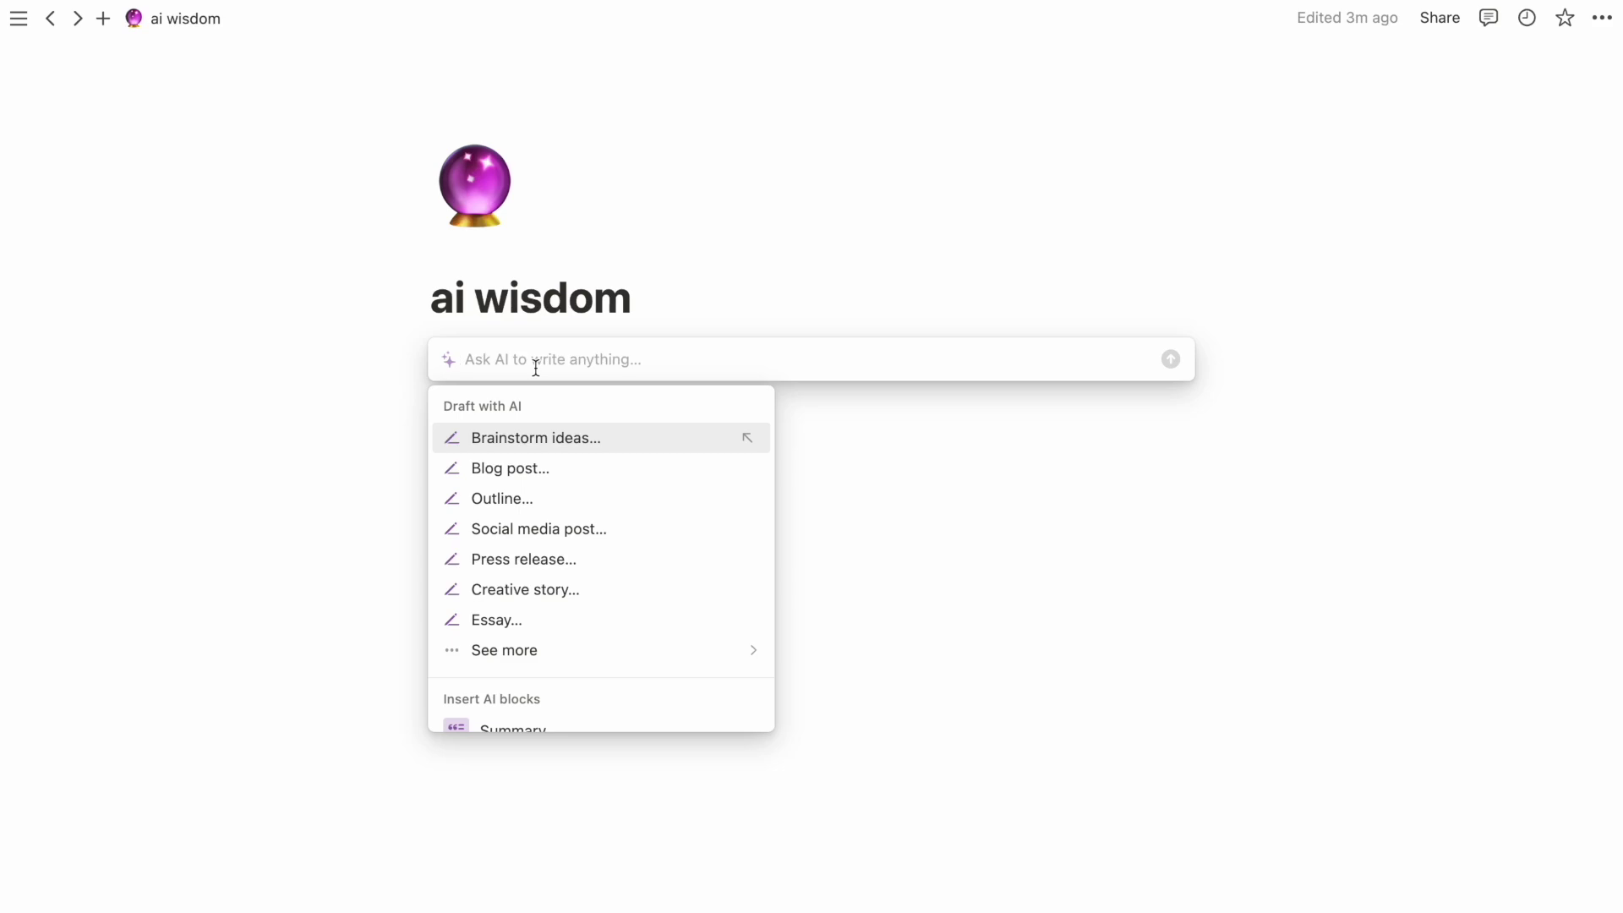
pyautogui.write('list 10 interview')
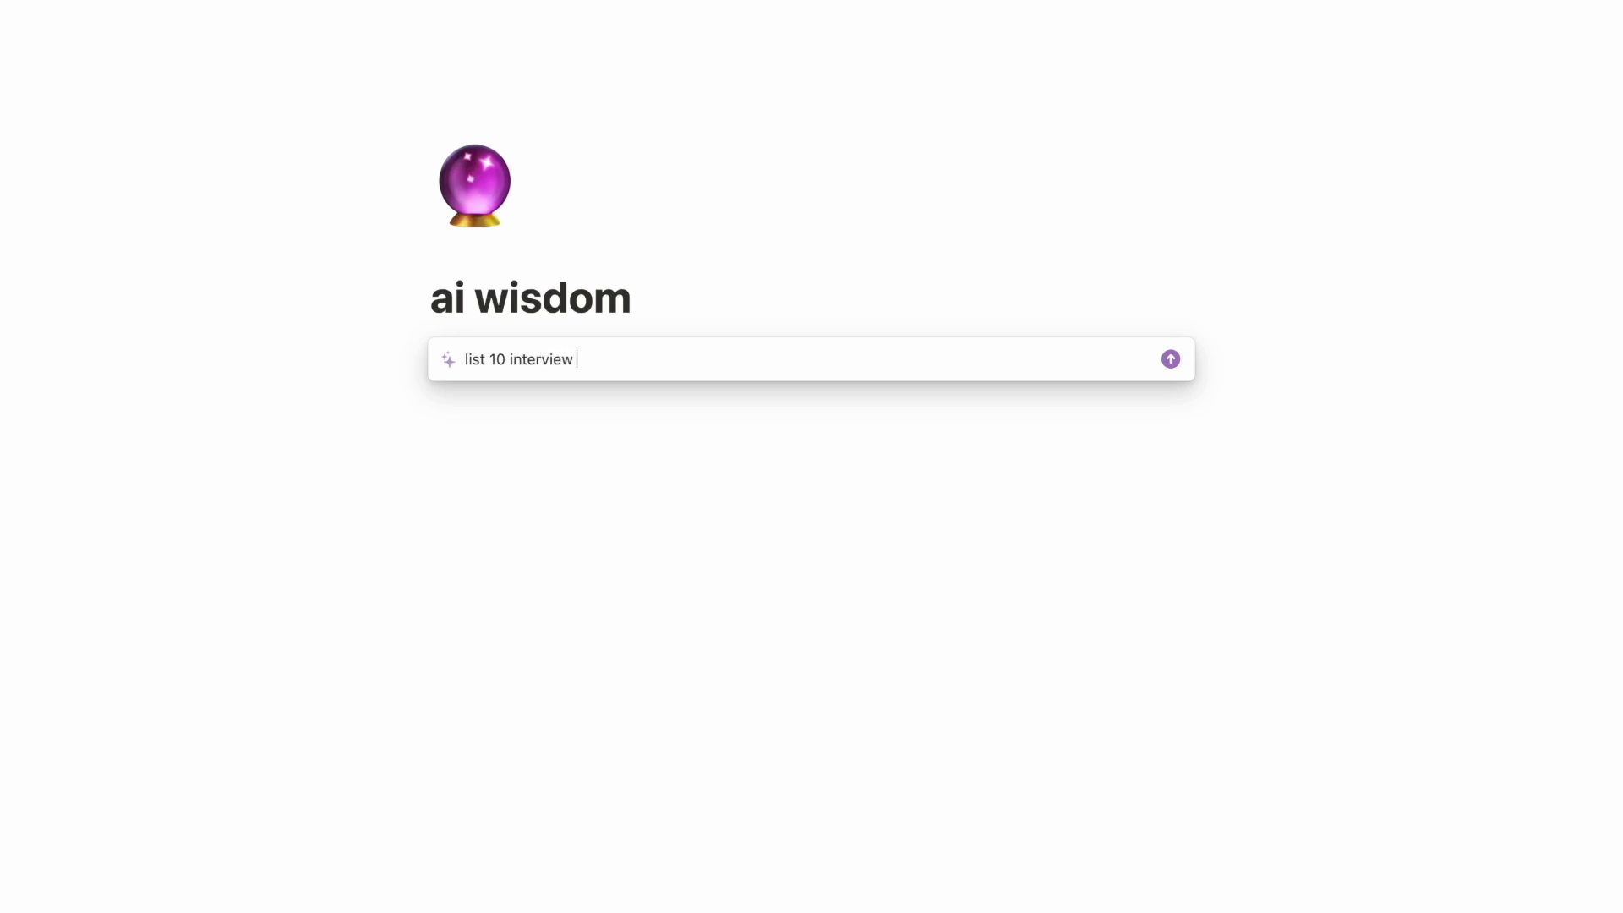
pyautogui.write(' questio')
pyautogui.write('ns for a bitoec')
pyautogui.write('otech s')
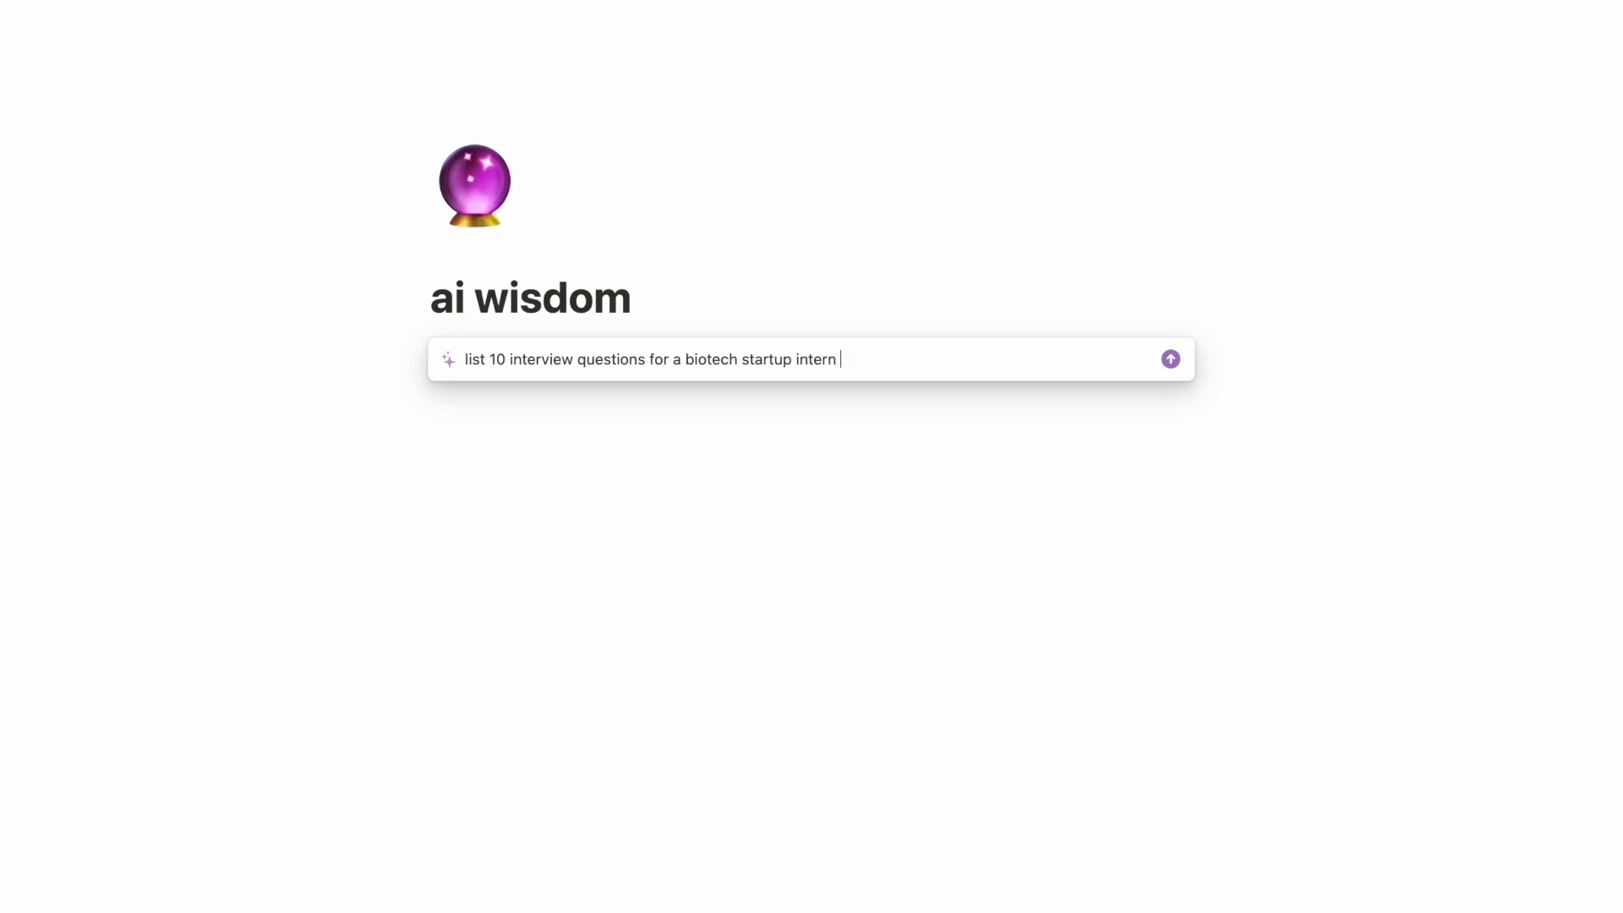
pyautogui.write('focusing on technical skills and soft skills')
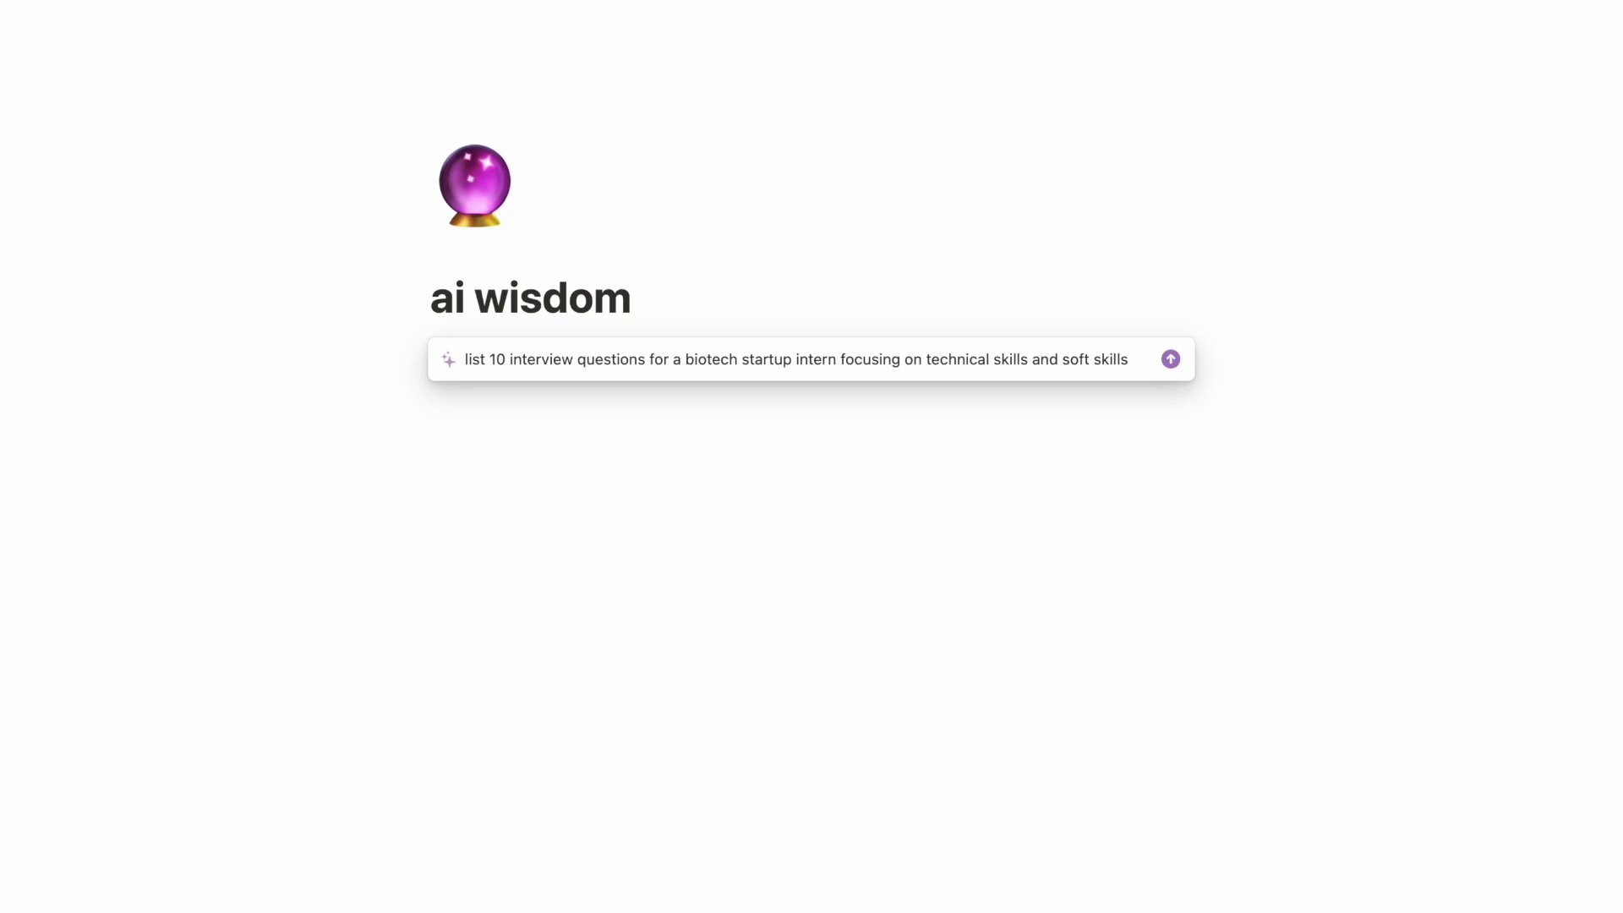
pyautogui.click(686, 360)
pyautogui.write('neuroscience')
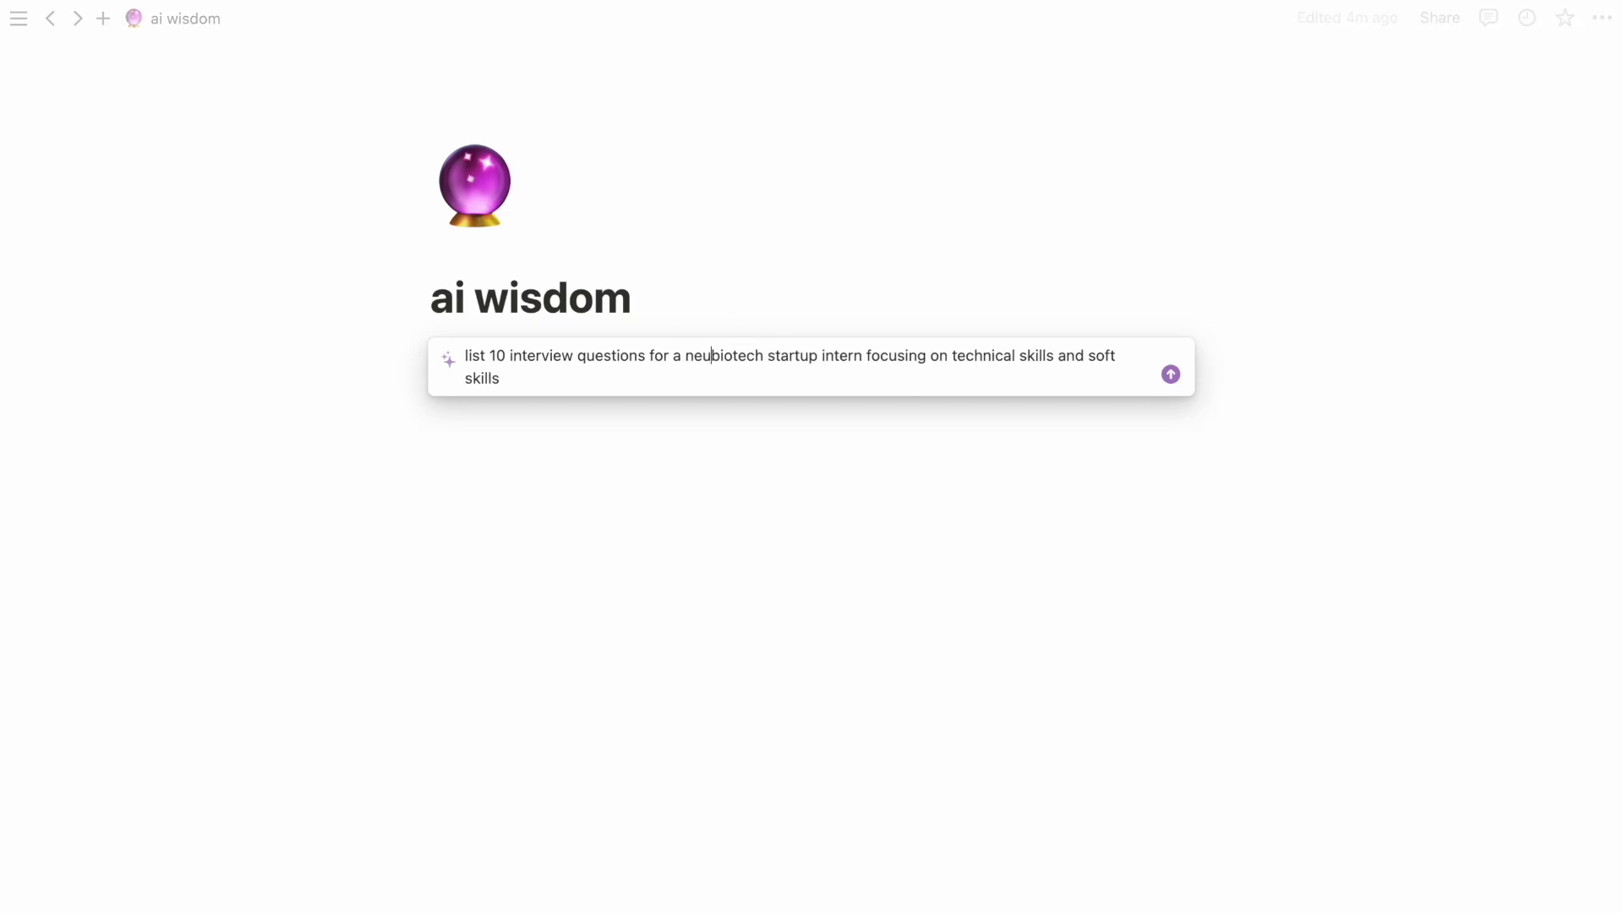
pyautogui.click(687, 379)
pyautogui.write('. prov')
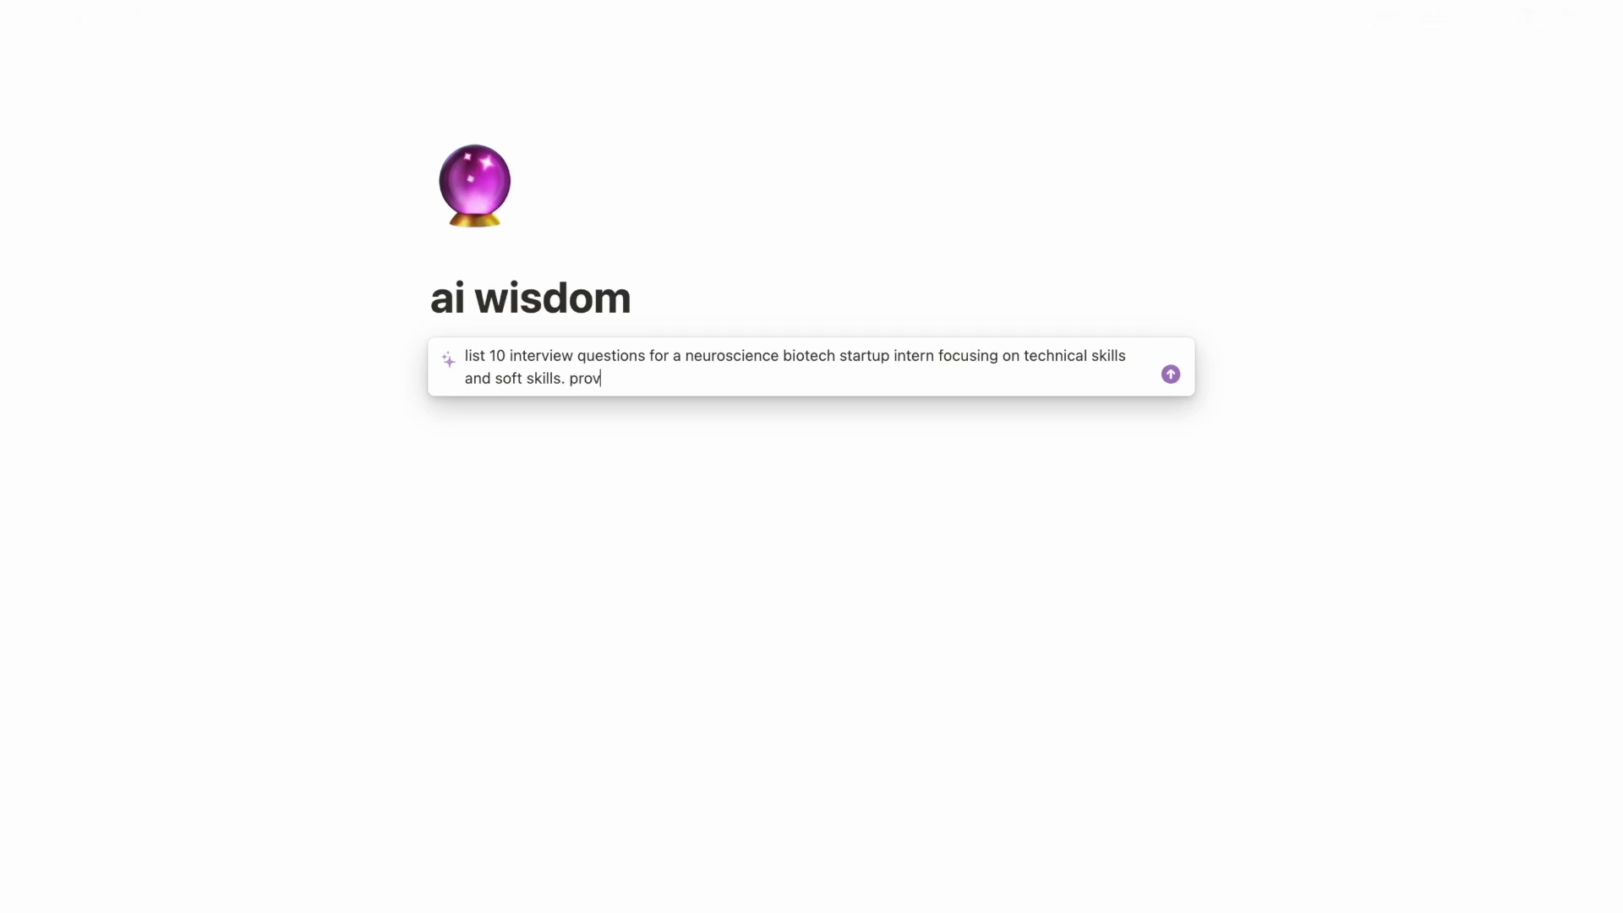
pyautogui.write('ide sample answers.')
# Submit the AI prompt, keep the generated questions and answers, then open brainstorm.
pyautogui.press('Return')
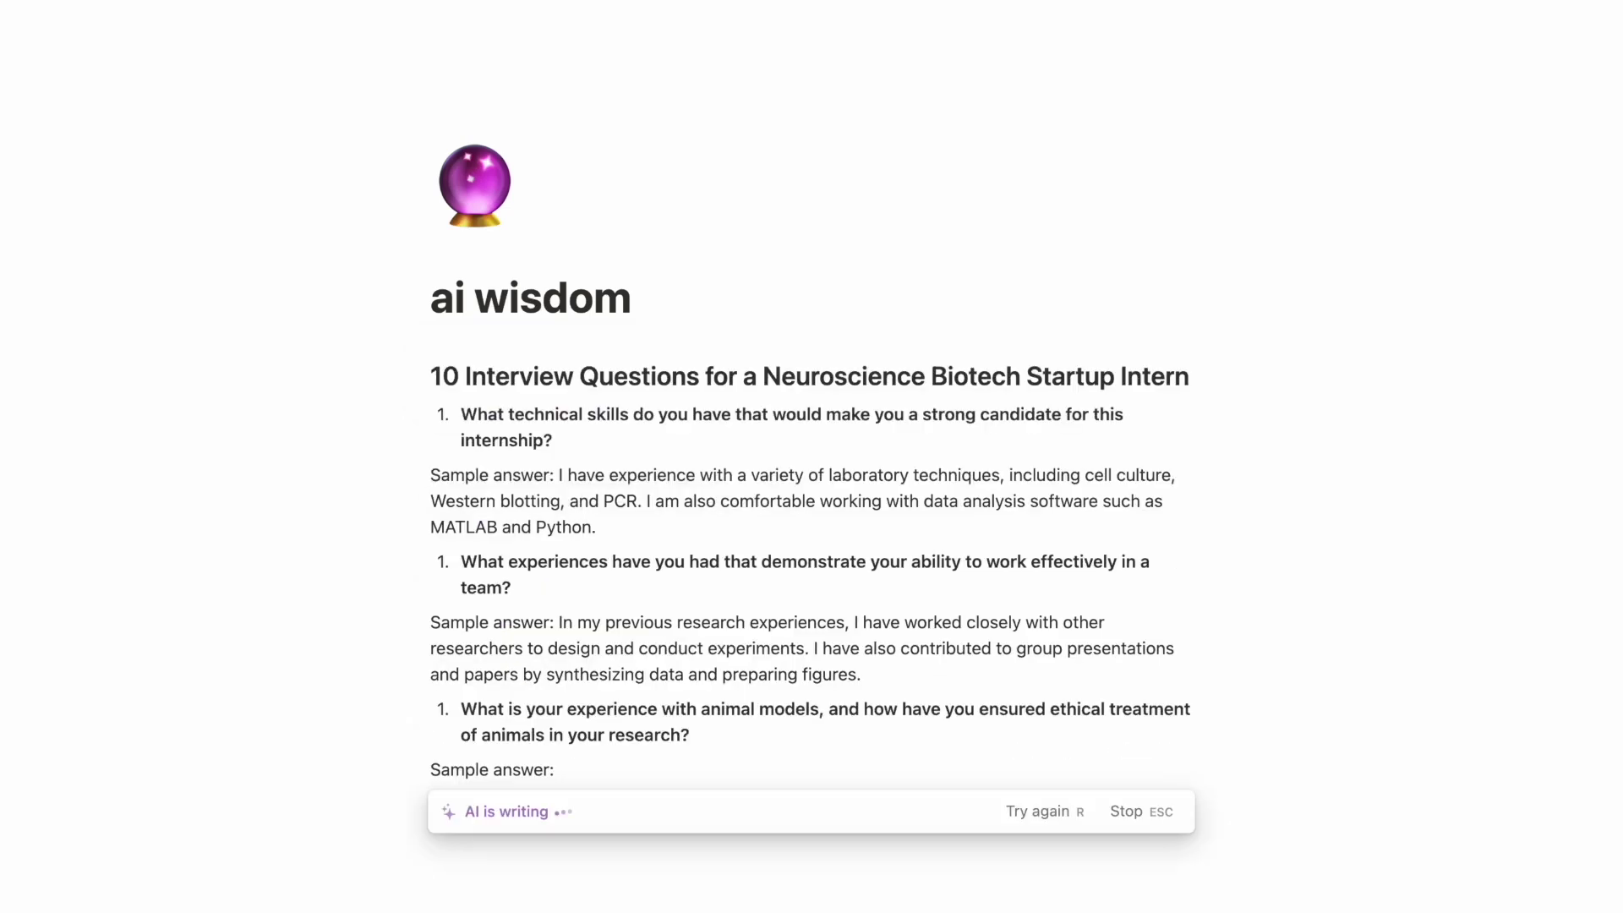
pyautogui.scroll(-1, 811, 482)
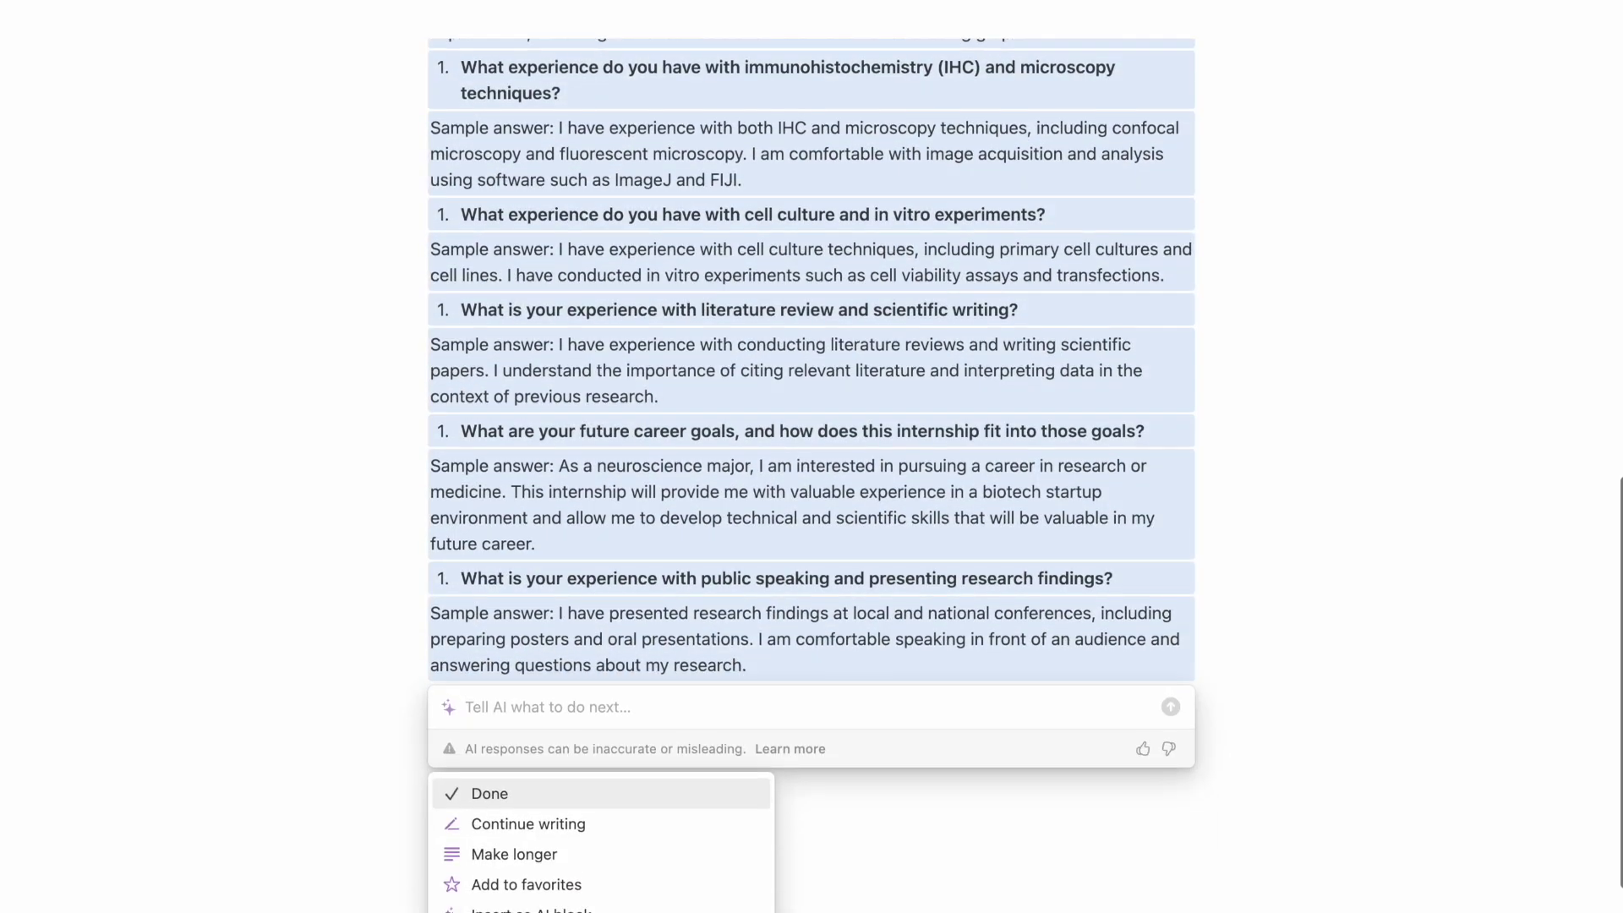
pyautogui.press('Return')
pyautogui.click(415, 522)
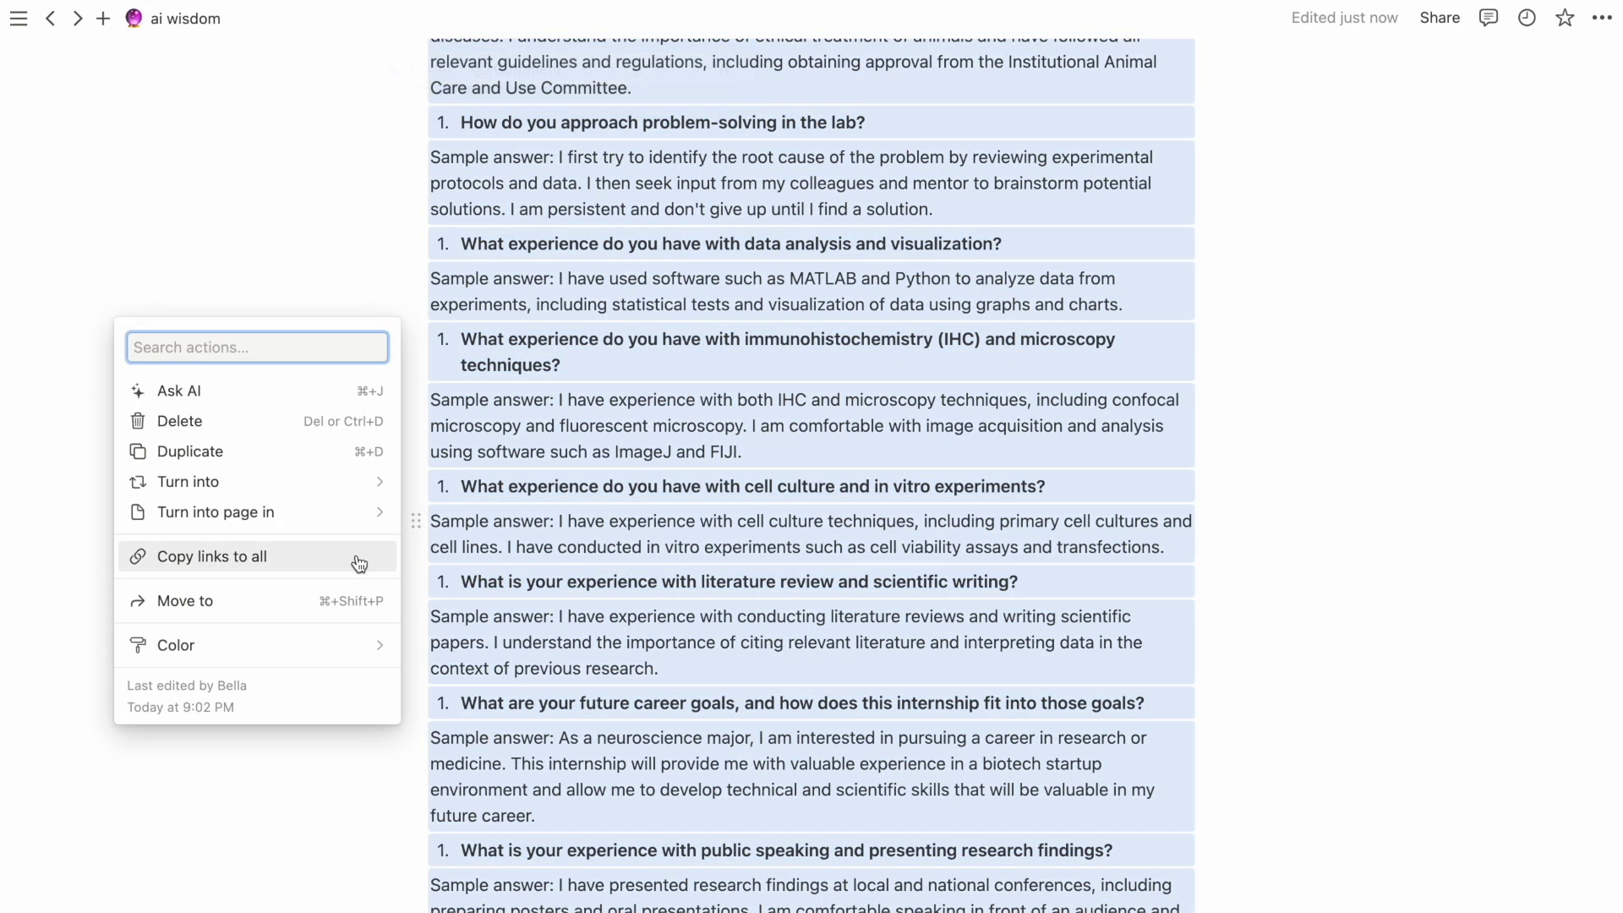
pyautogui.press('Escape')
pyautogui.press('Escape')
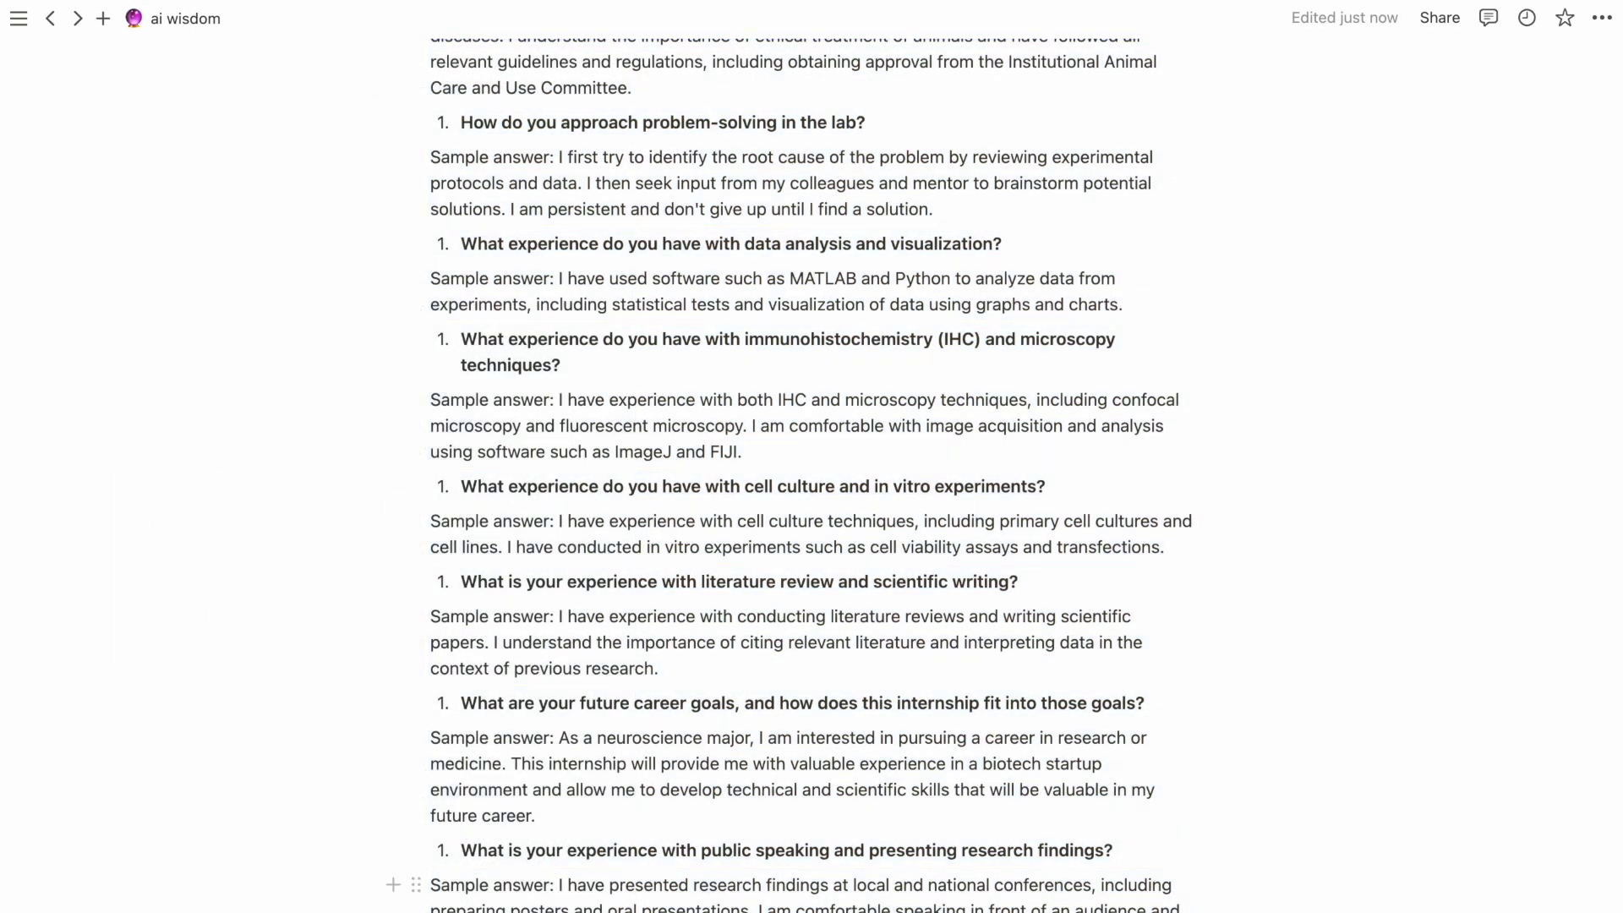
pyautogui.scroll(-5, 812, 474)
pyautogui.click(592, 808)
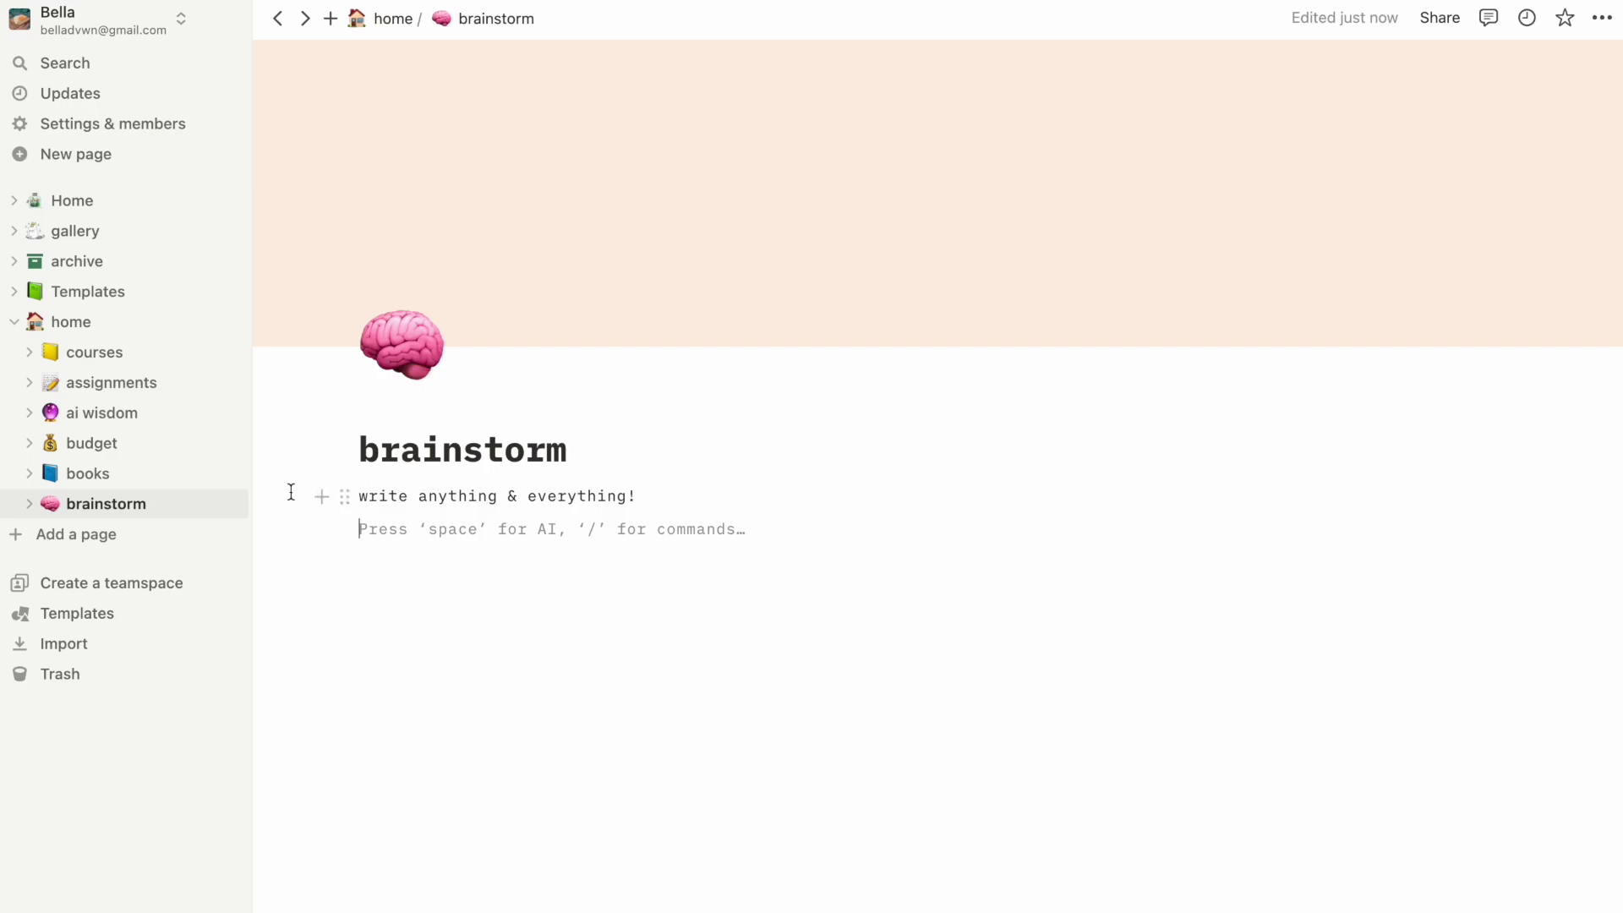
# On the brainstorm page, add bullets 'ideas', 'observations' and 'dreams?'.
pyautogui.click(150, 446)
pyautogui.click(139, 488)
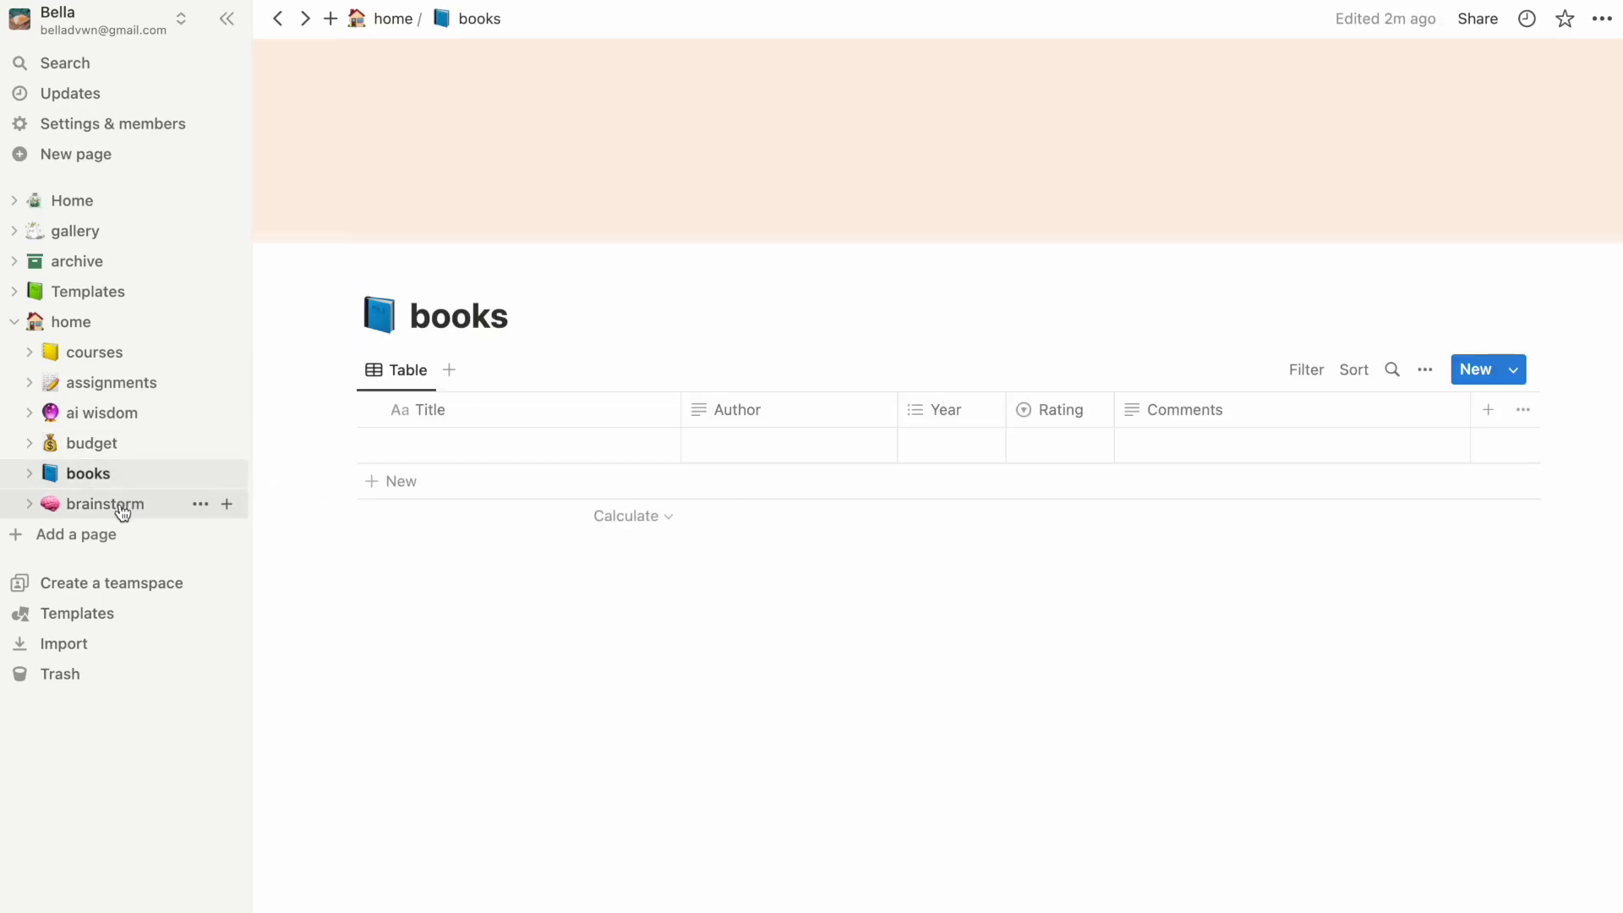
pyautogui.click(123, 512)
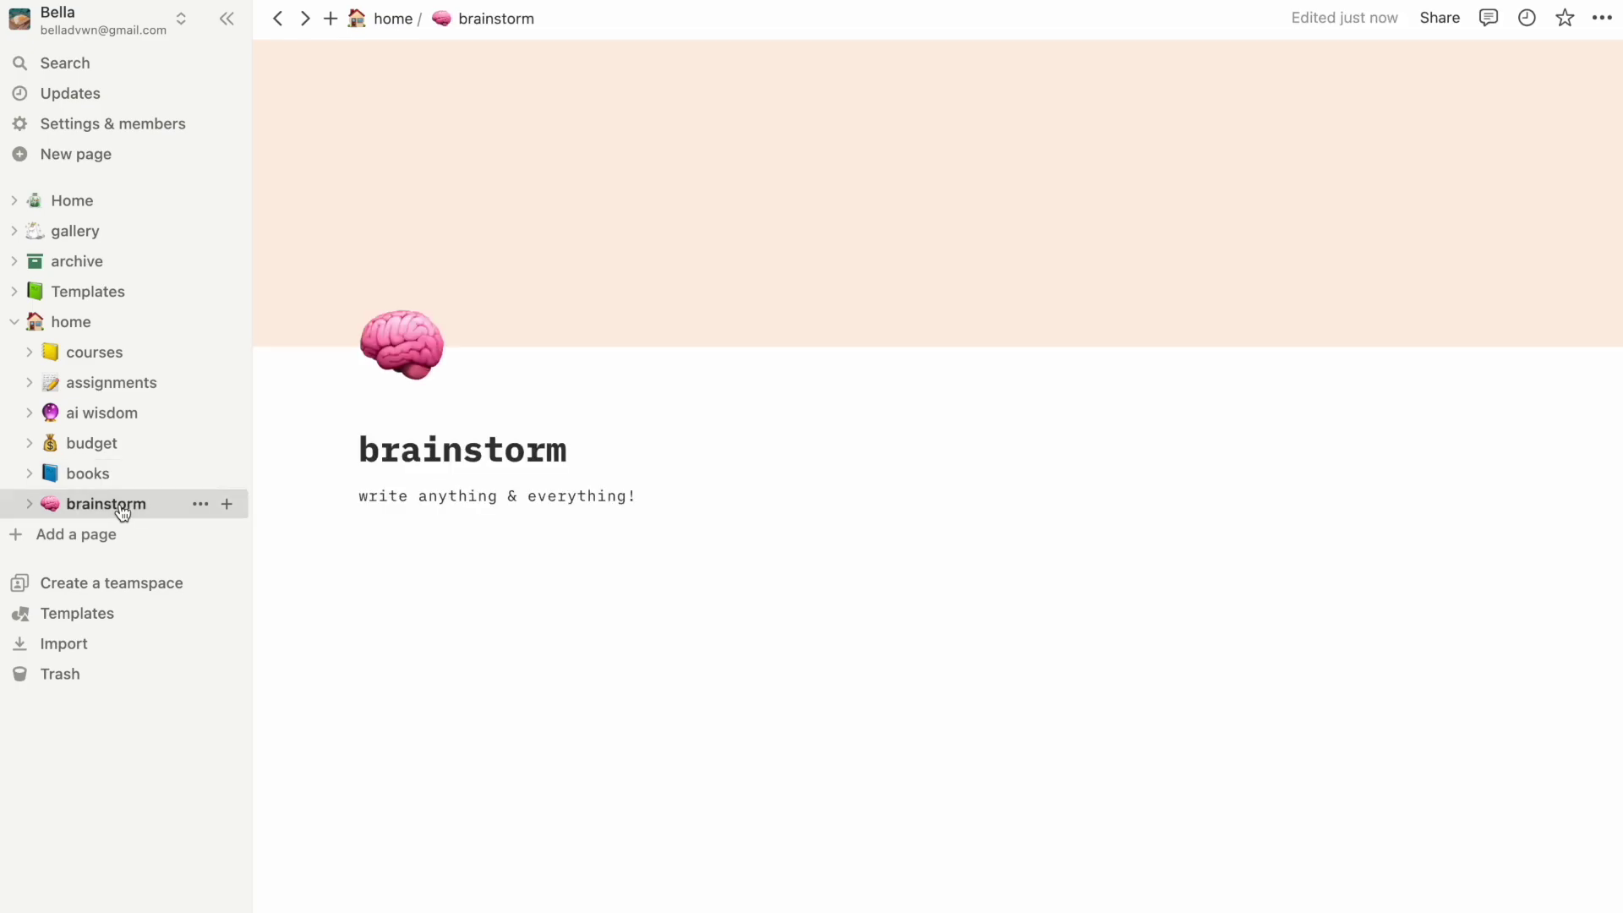
pyautogui.click(627, 533)
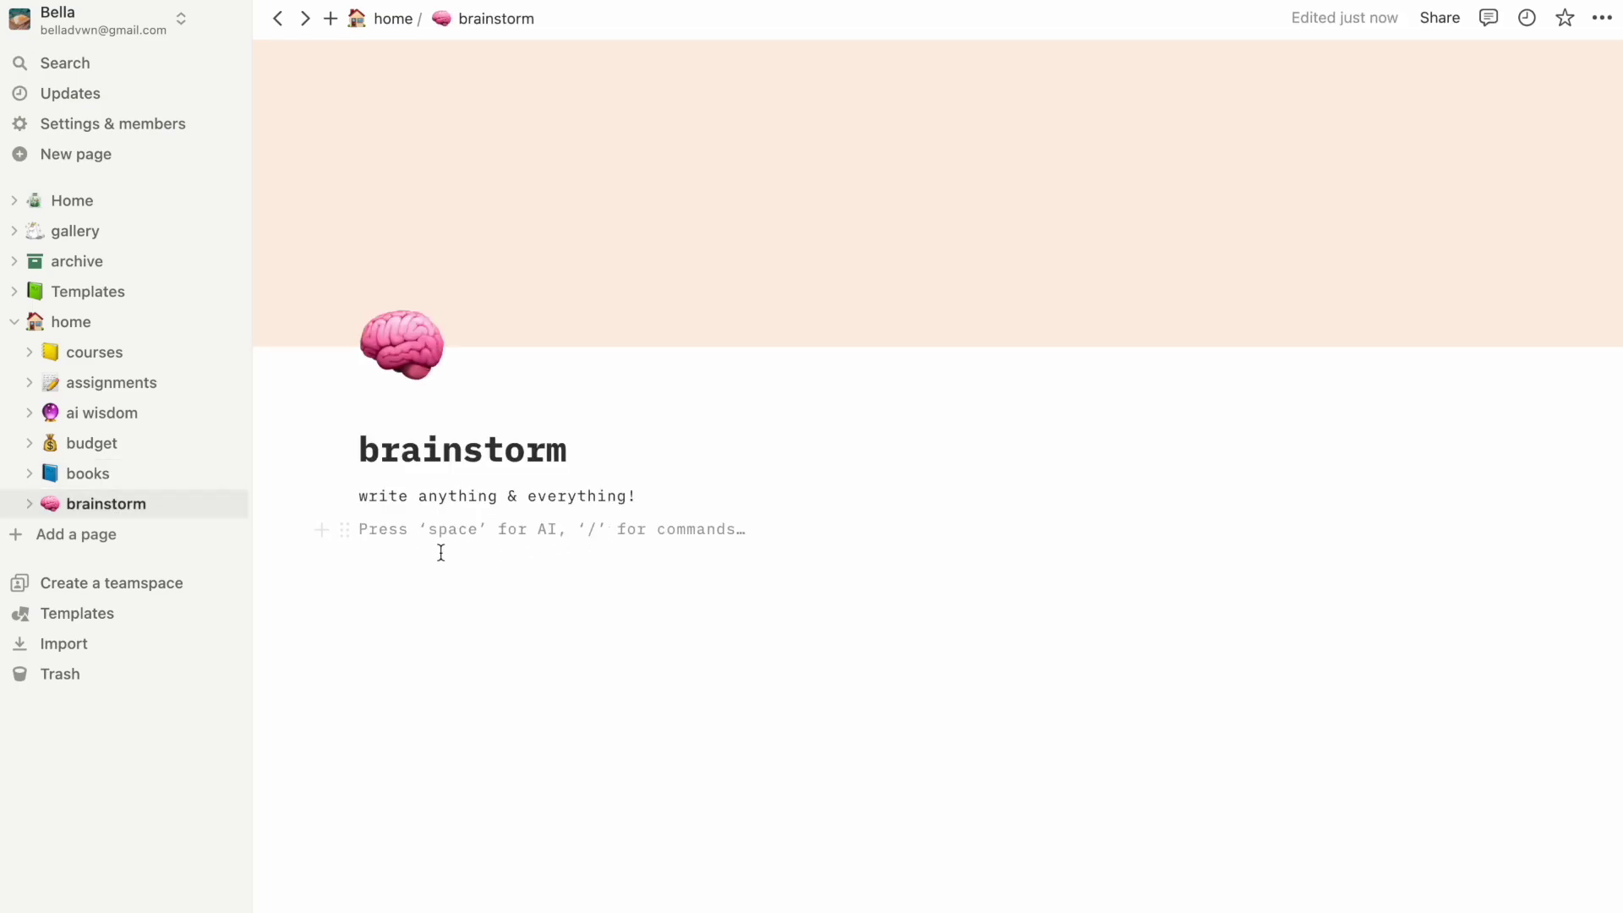
pyautogui.write('- ')
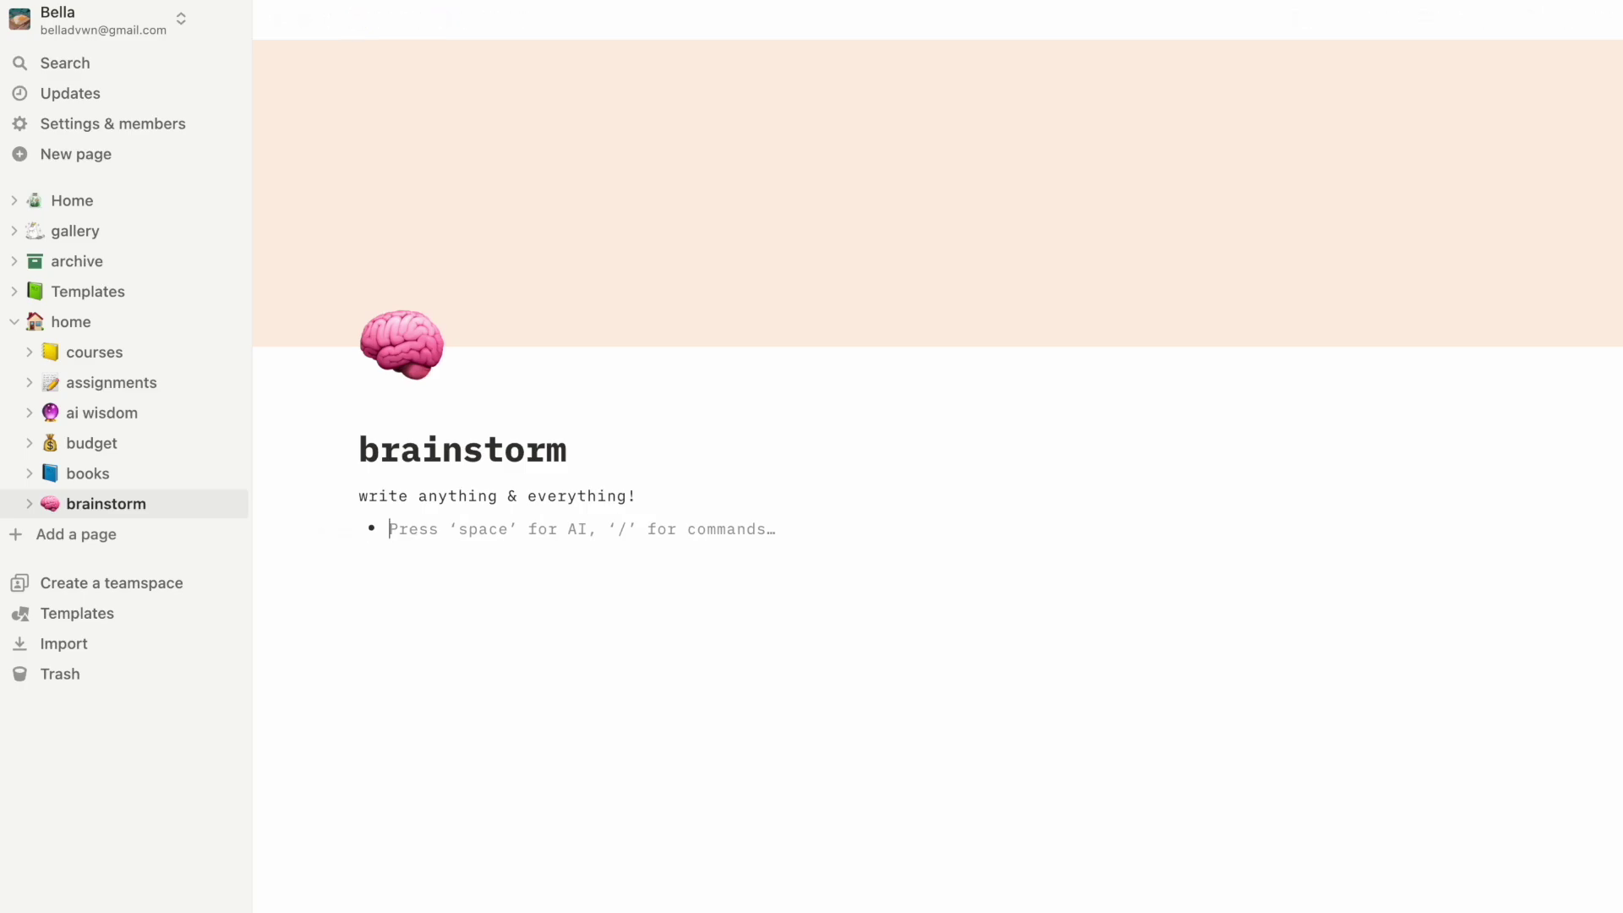
pyautogui.write('ideas')
pyautogui.press('Return')
pyautogui.write('observations')
pyautogui.press('Return')
pyautogui.write('dreams?')
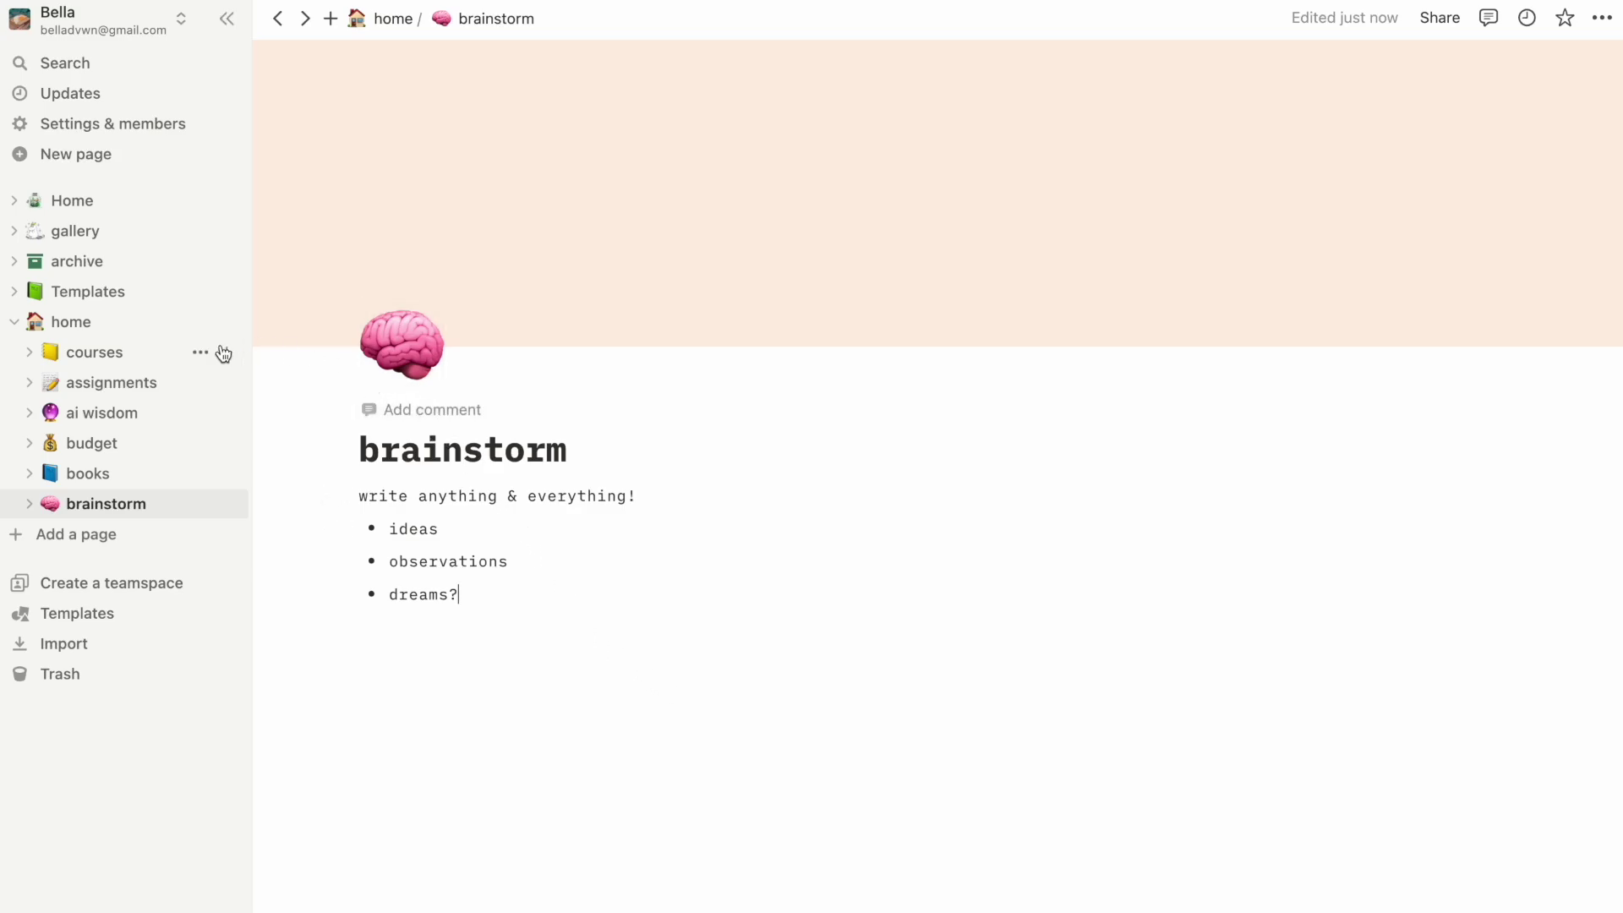
# On home, add a 'navigation bar' line with links to courses, budget and books below it.
pyautogui.click(139, 330)
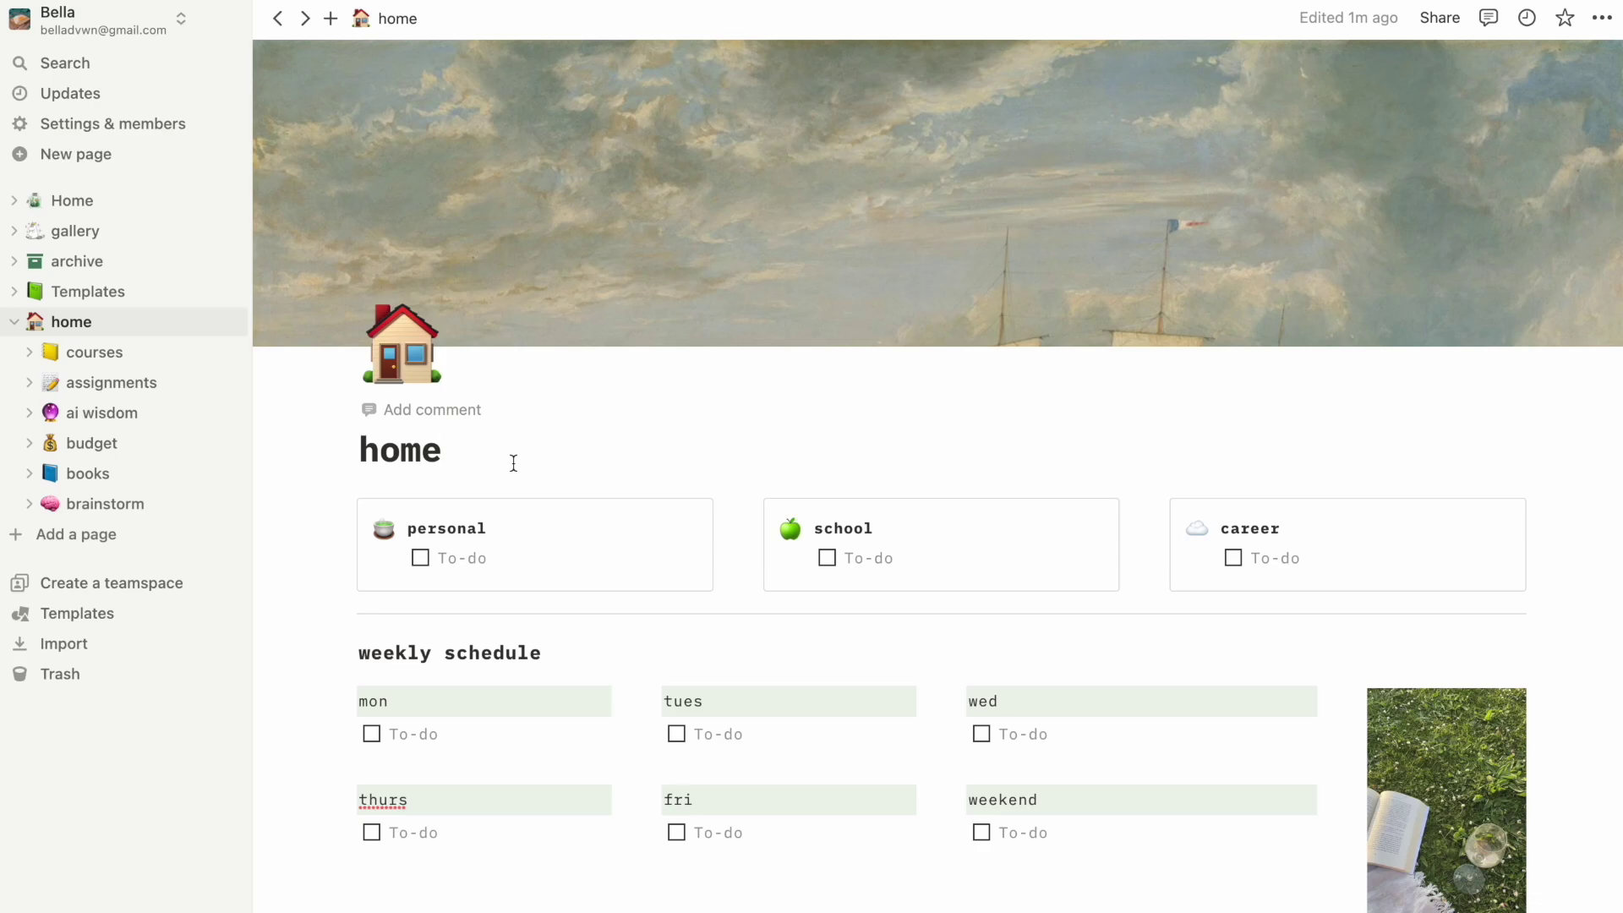
pyautogui.press('Return')
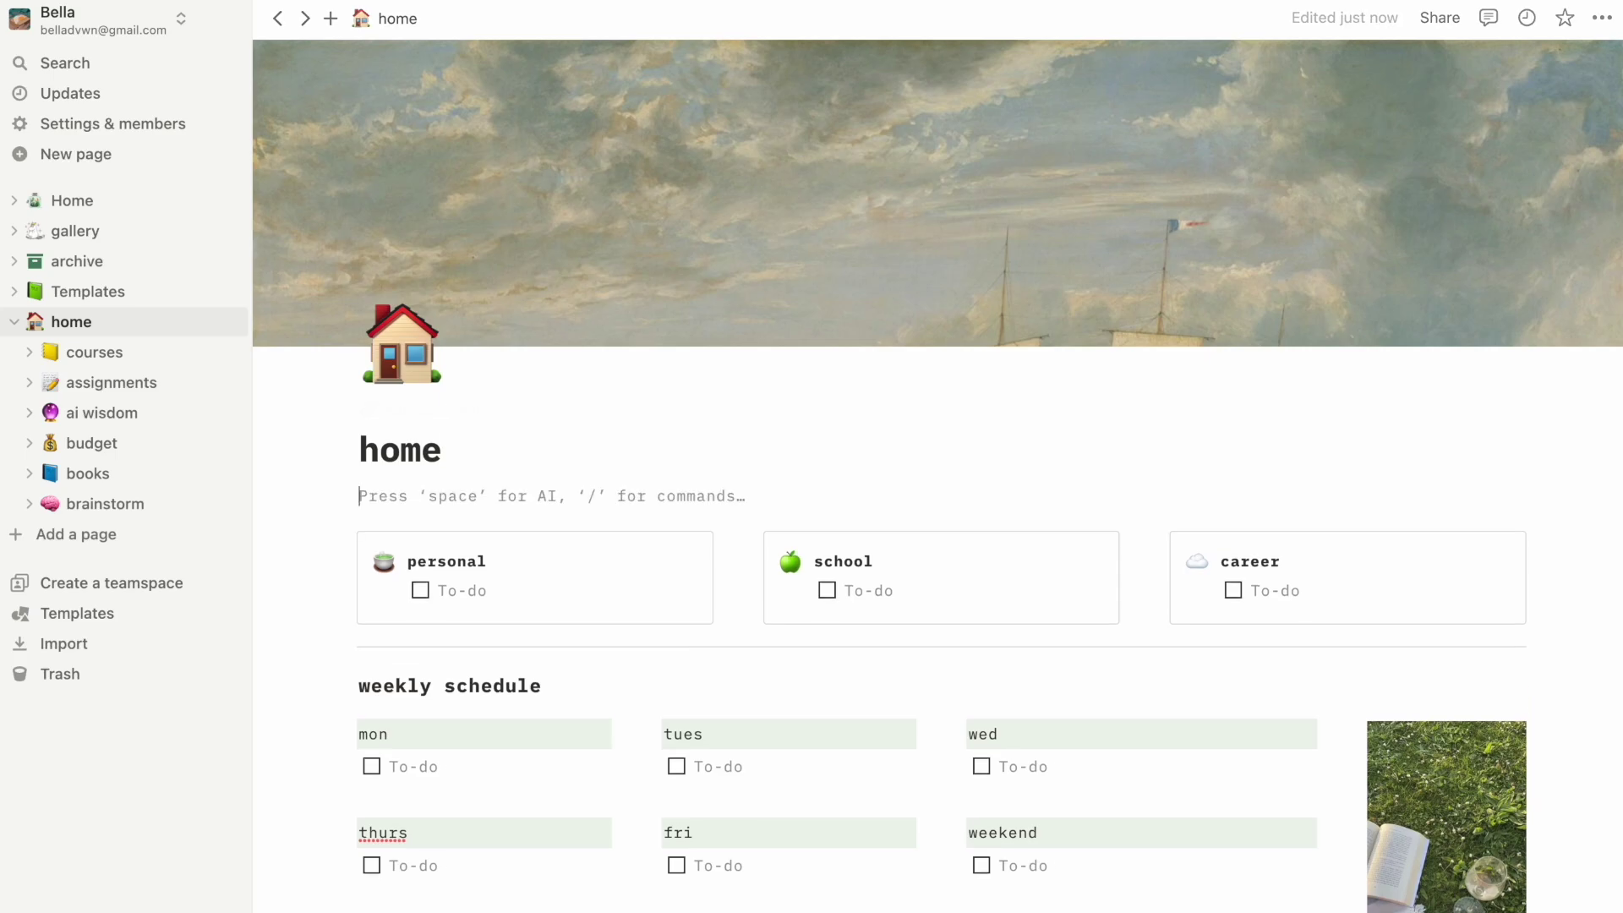
pyautogui.write('navigatio')
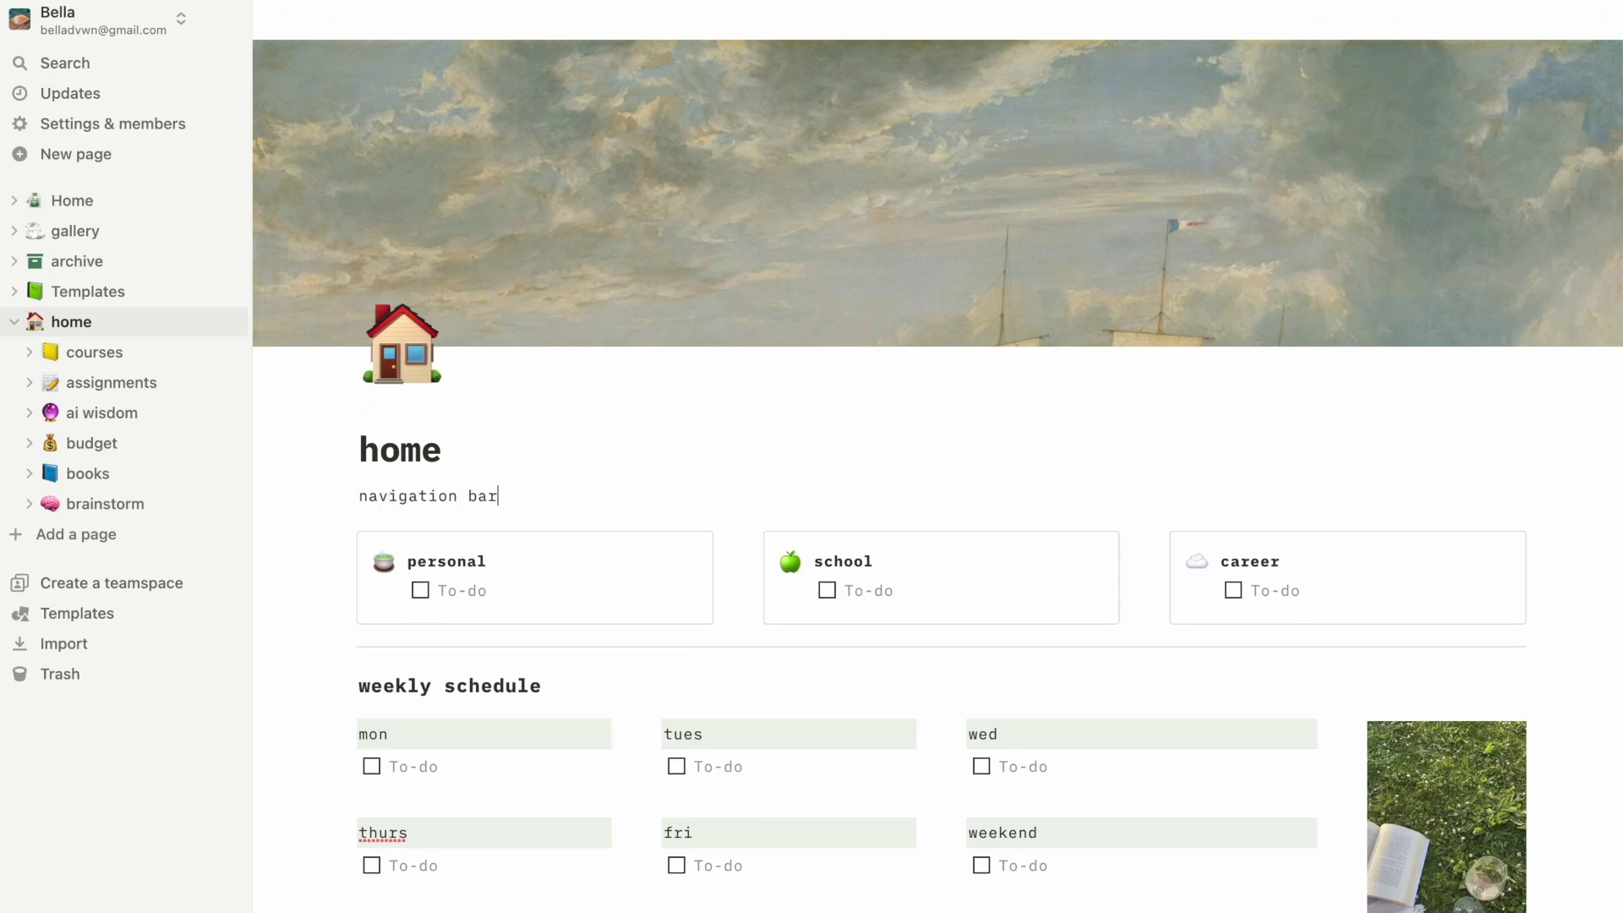
pyautogui.write('n bar')
pyautogui.press('Return')
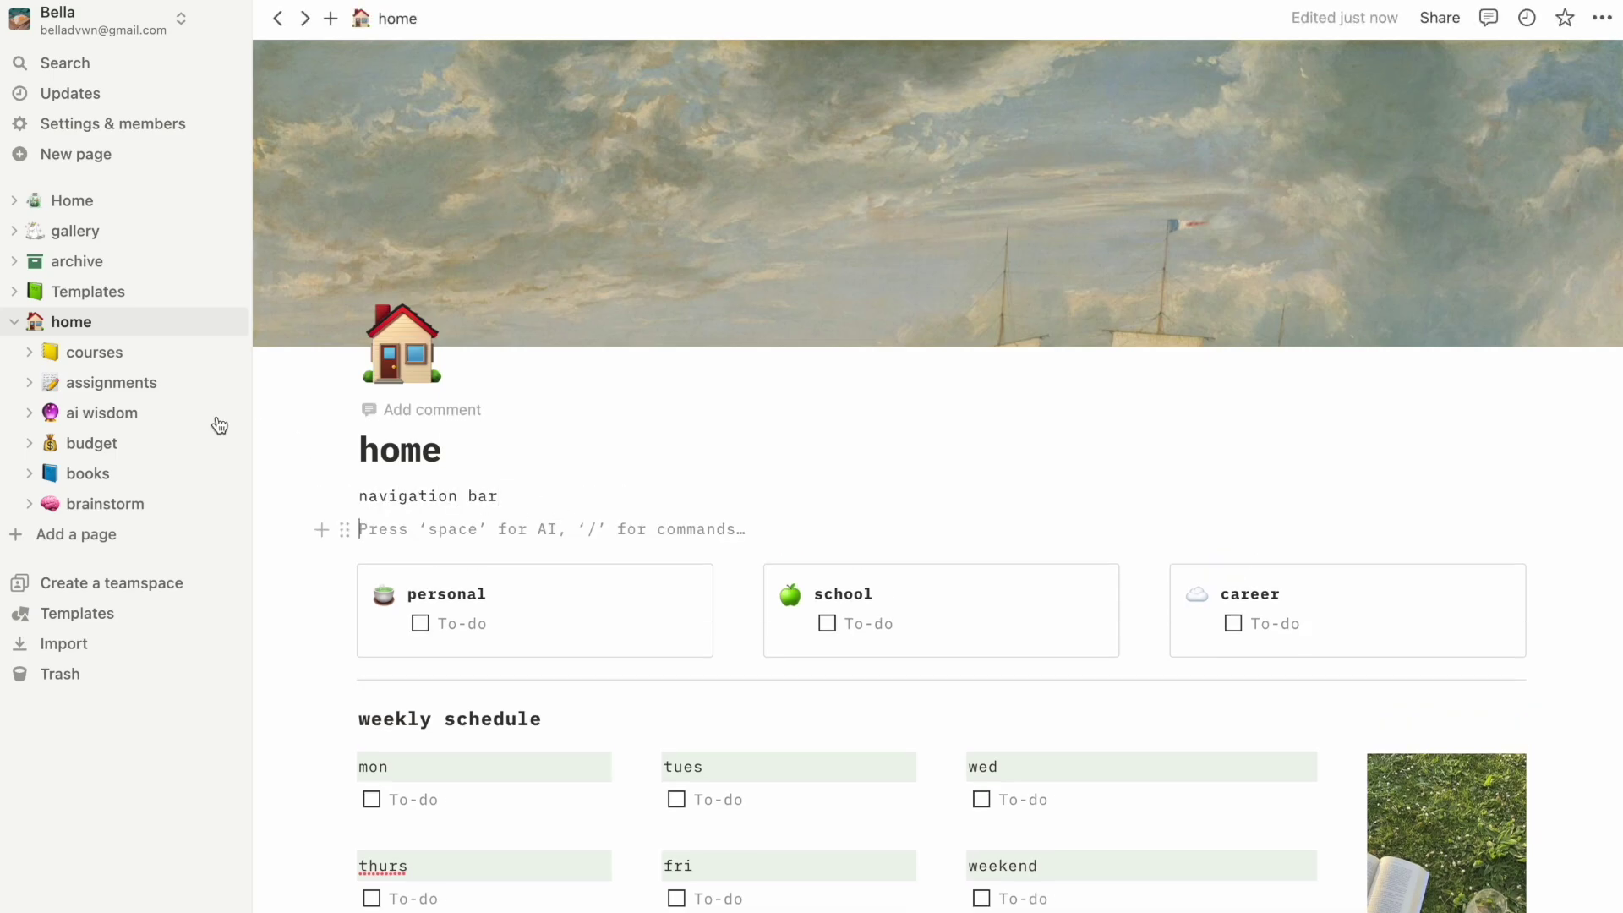
pyautogui.moveTo(125, 358); pyautogui.dragTo(428, 519)
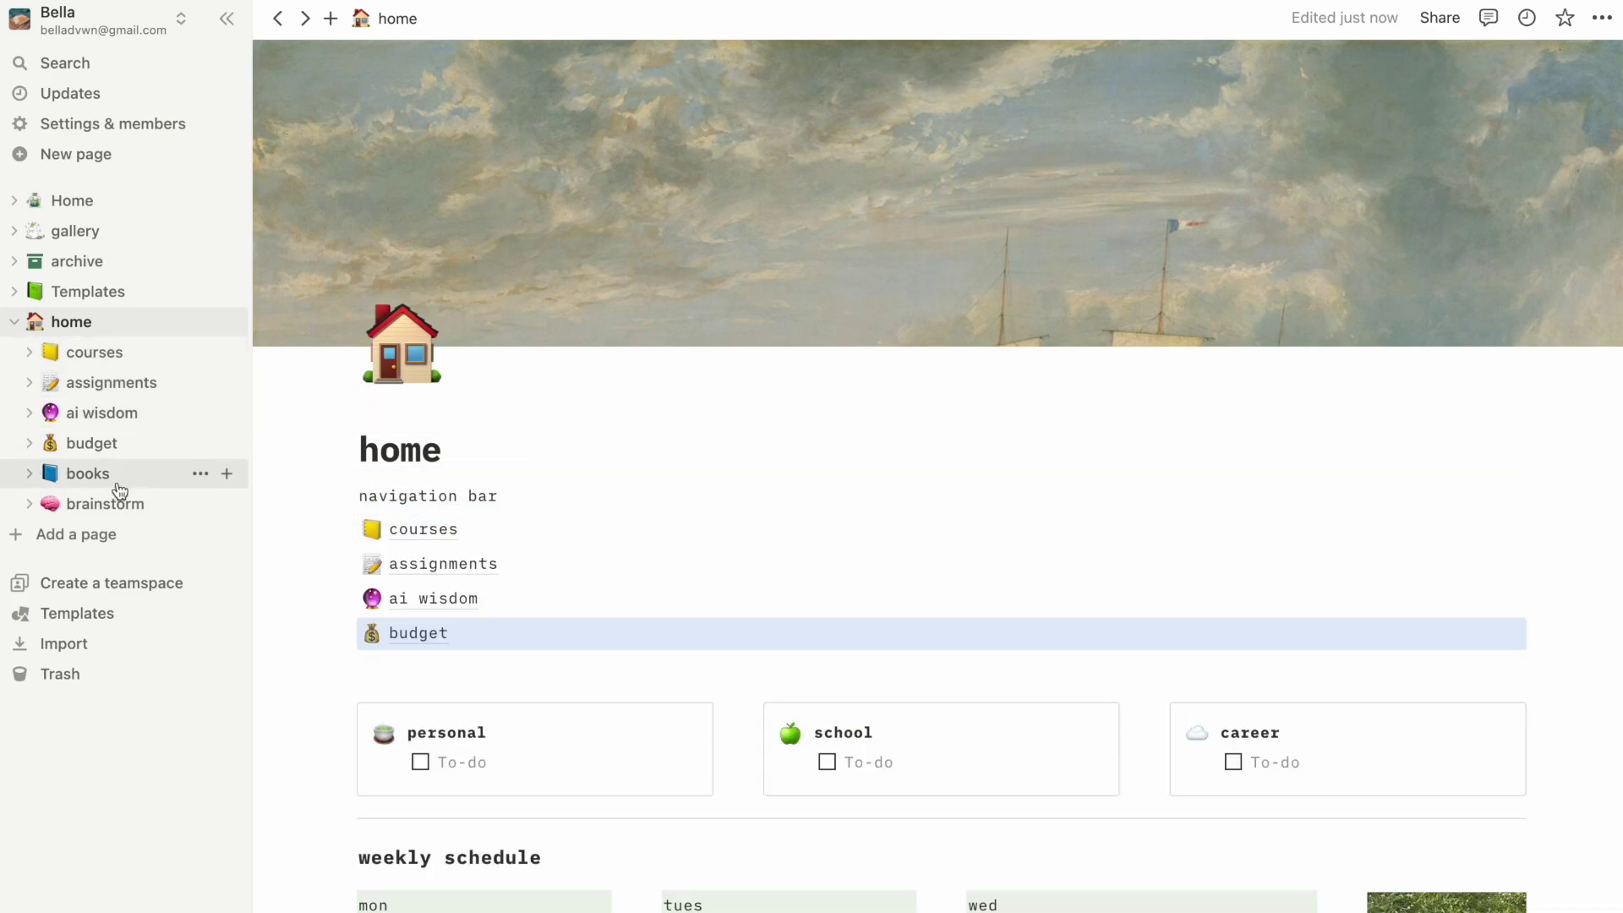
pyautogui.moveTo(119, 474); pyautogui.dragTo(433, 663)
pyautogui.moveTo(137, 505); pyautogui.dragTo(447, 693)
# Give the navigation bar heading a green background.
pyautogui.click(342, 495)
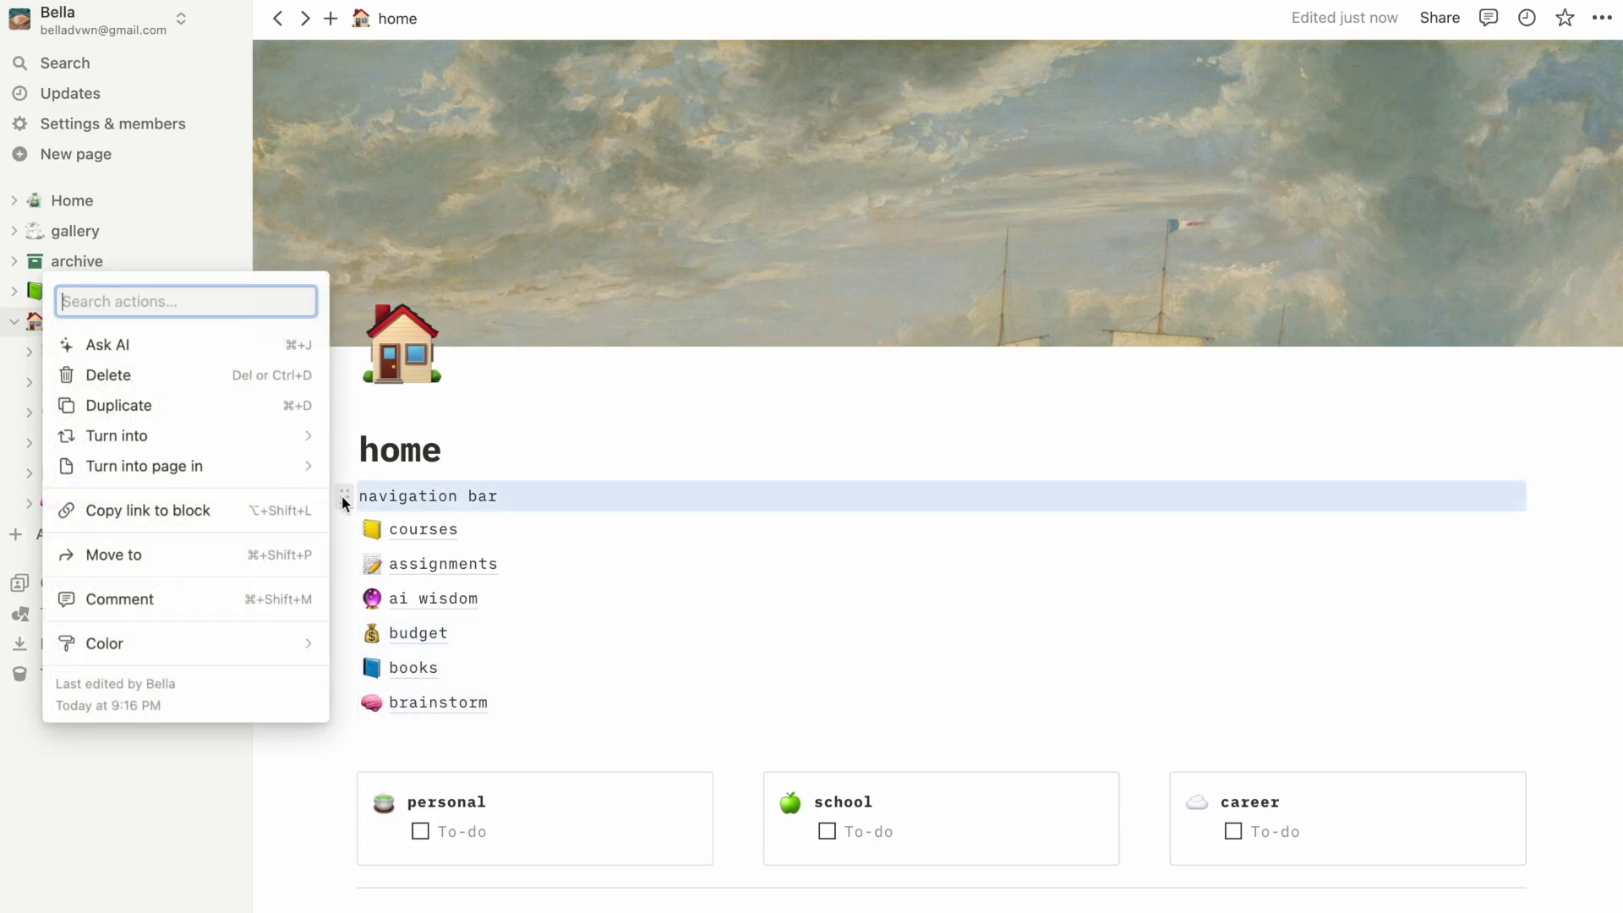
pyautogui.moveTo(250, 641)
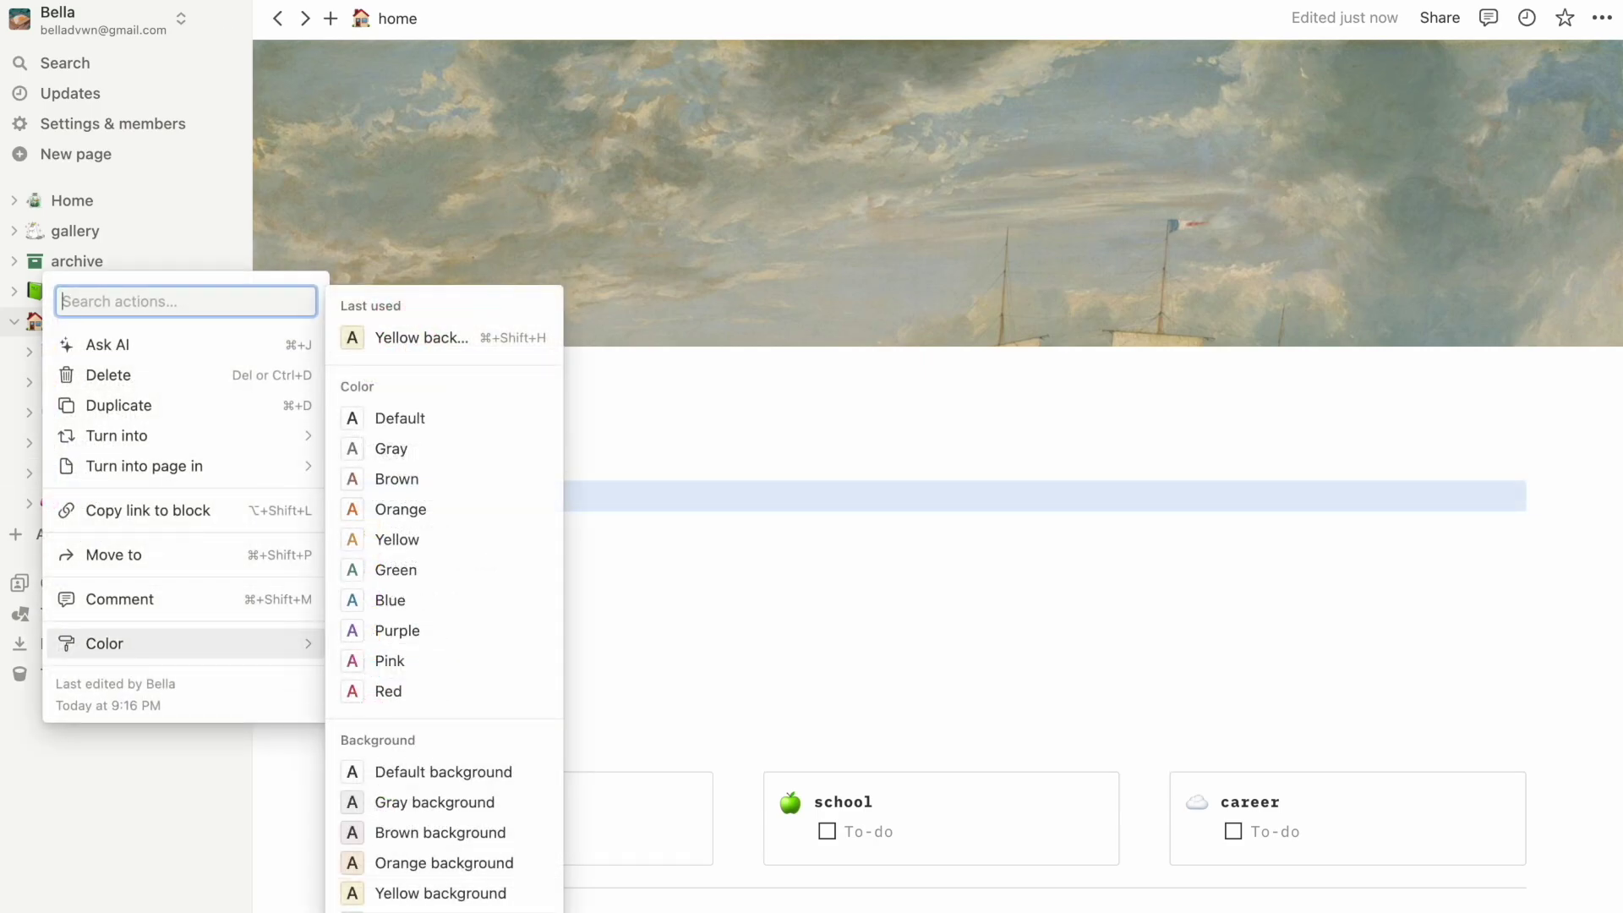
pyautogui.click(536, 699)
pyautogui.click(624, 442)
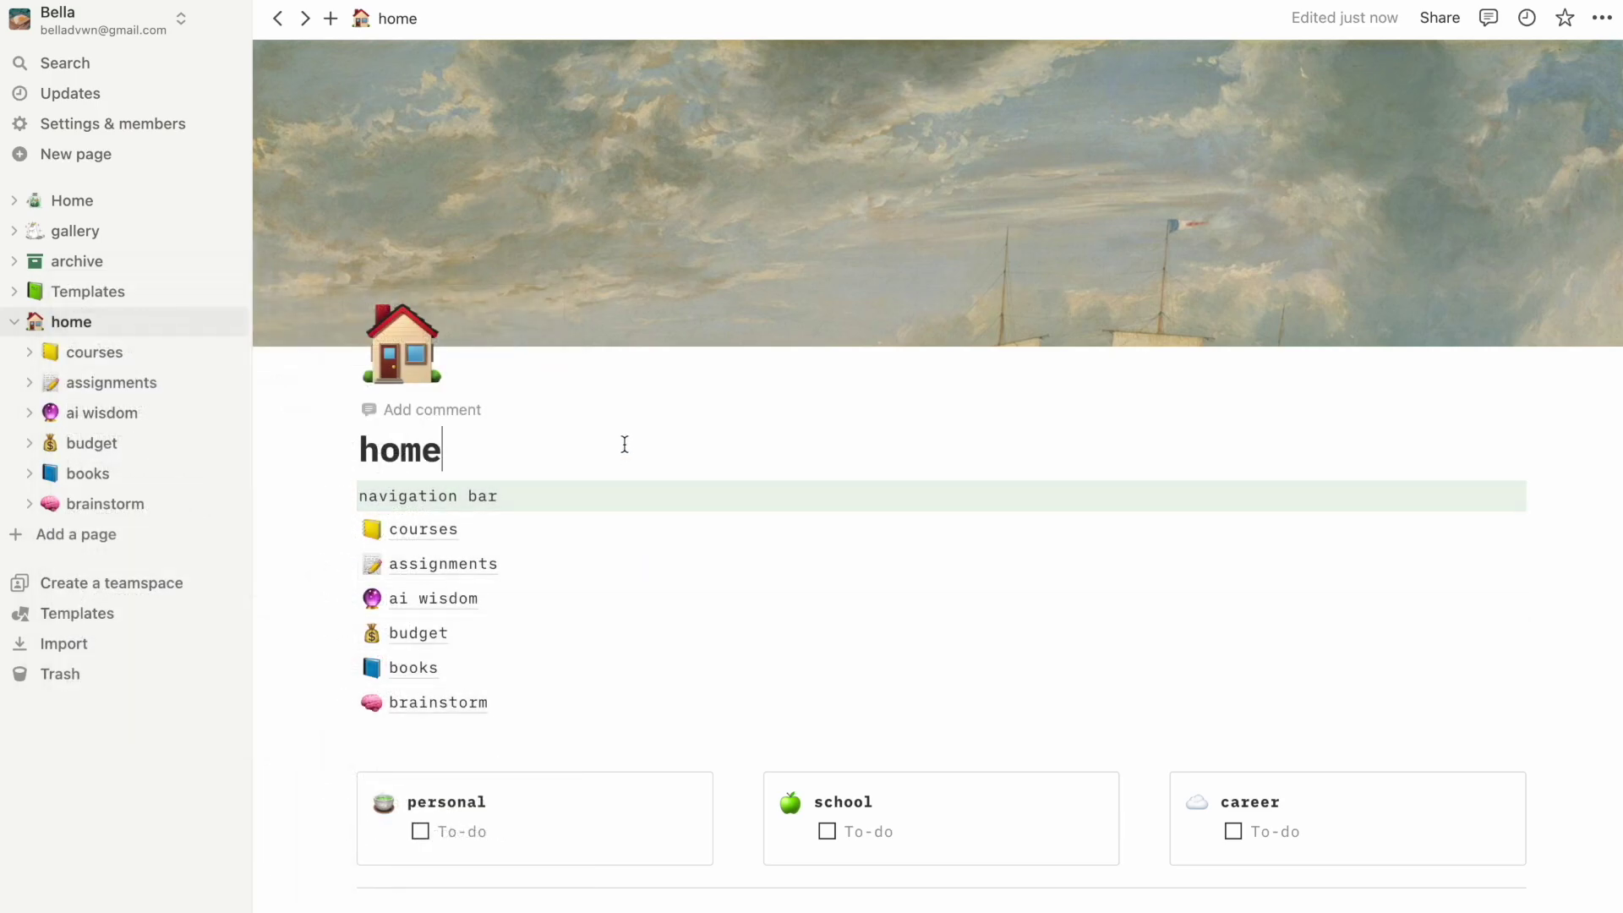
# Move the navigation bar and links into a column beside the personal card; delete the blank line.
pyautogui.scroll(-1, 625, 443)
pyautogui.scroll(-3, 625, 444)
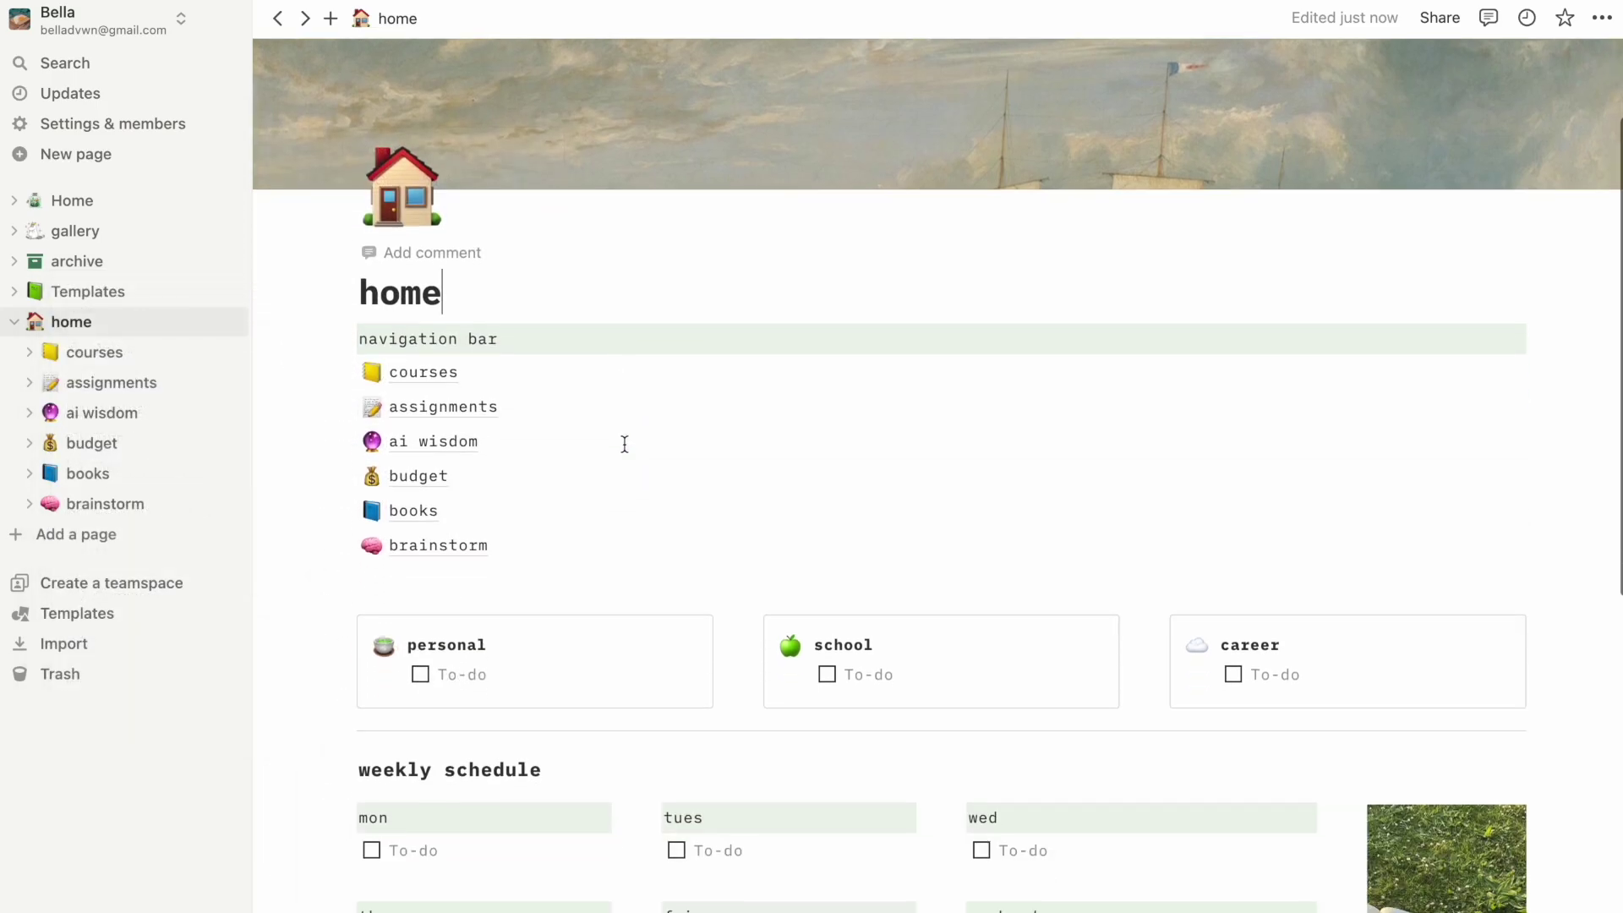
pyautogui.click(509, 582)
pyautogui.moveTo(378, 318); pyautogui.dragTo(381, 583)
pyautogui.moveTo(344, 339); pyautogui.dragTo(333, 634)
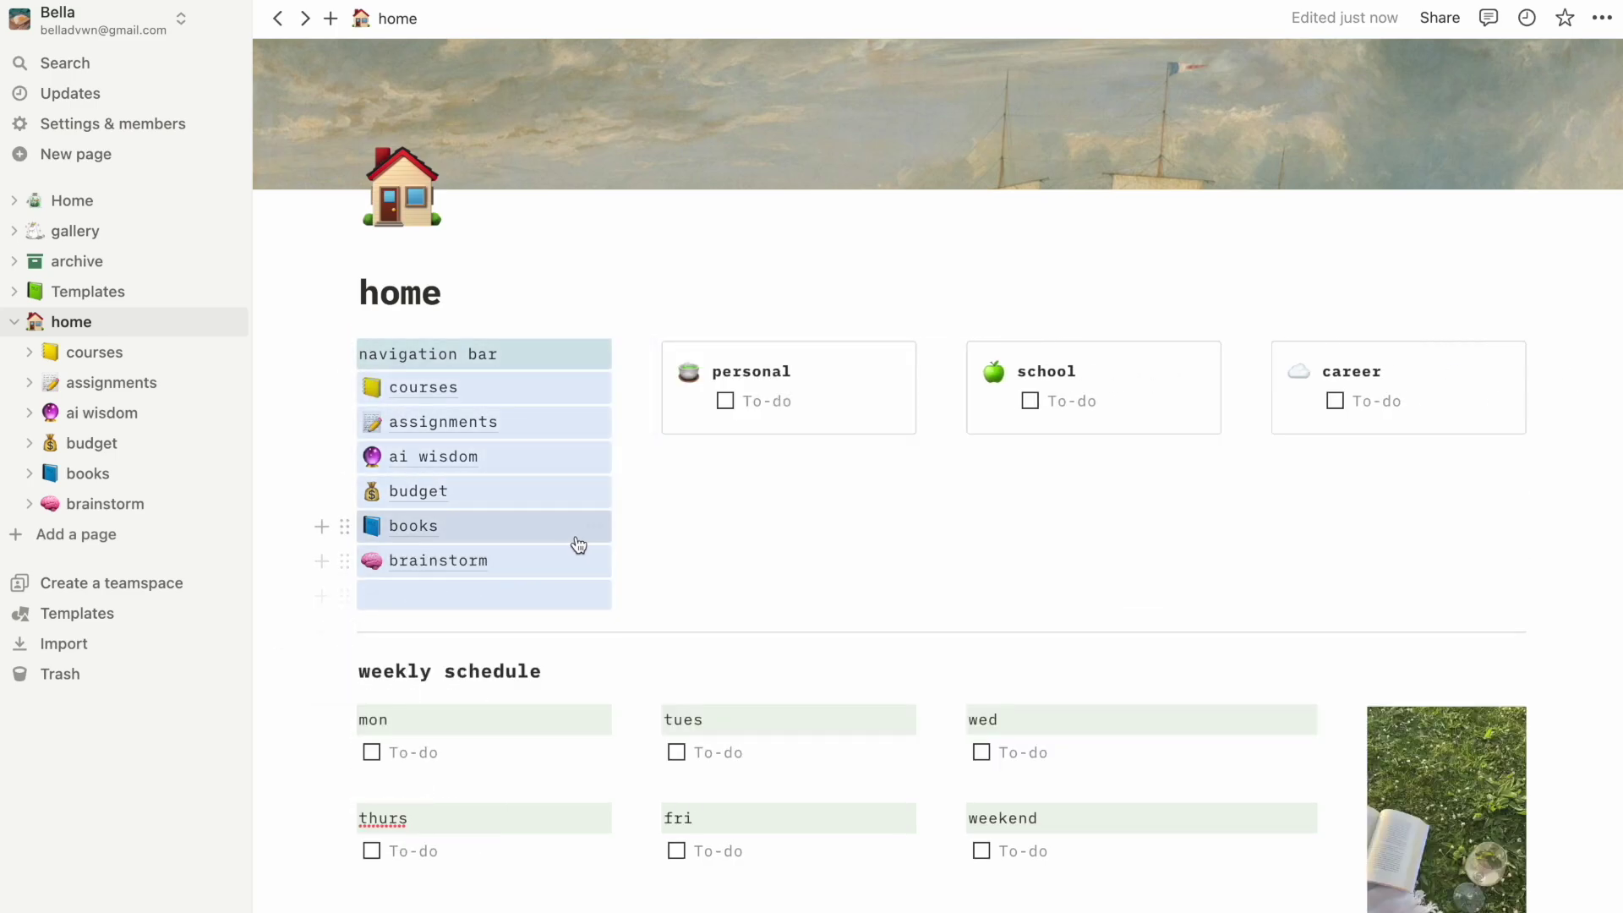
pyautogui.click(575, 610)
pyautogui.press('BackSpace')
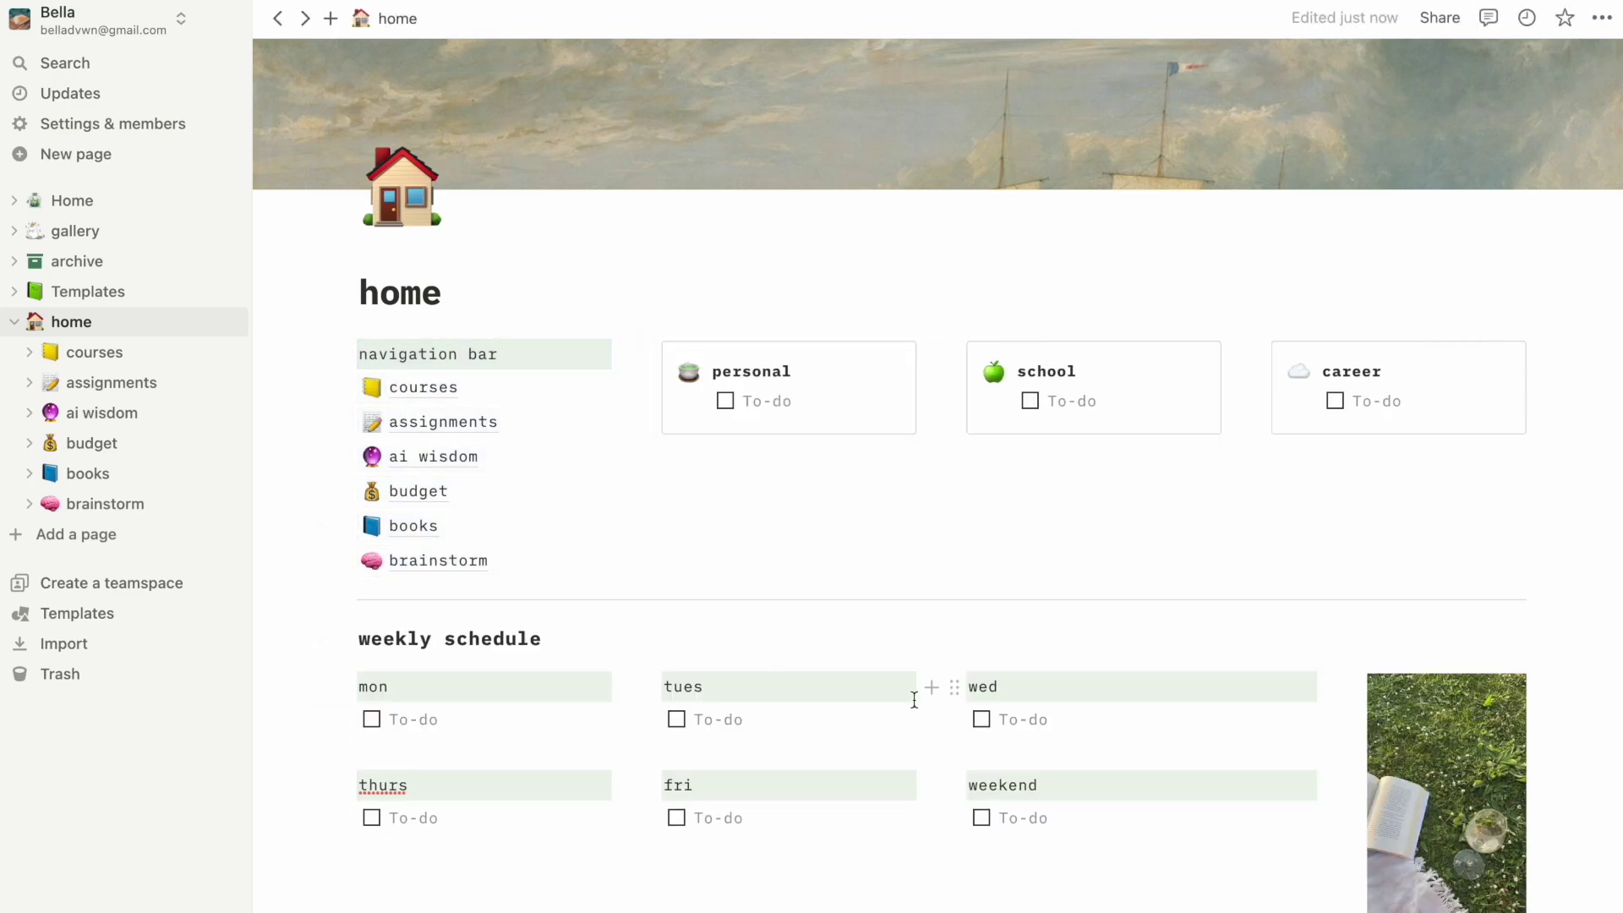
# Create a new untitled page at the workspace's top level.
pyautogui.scroll(-5, 742, 756)
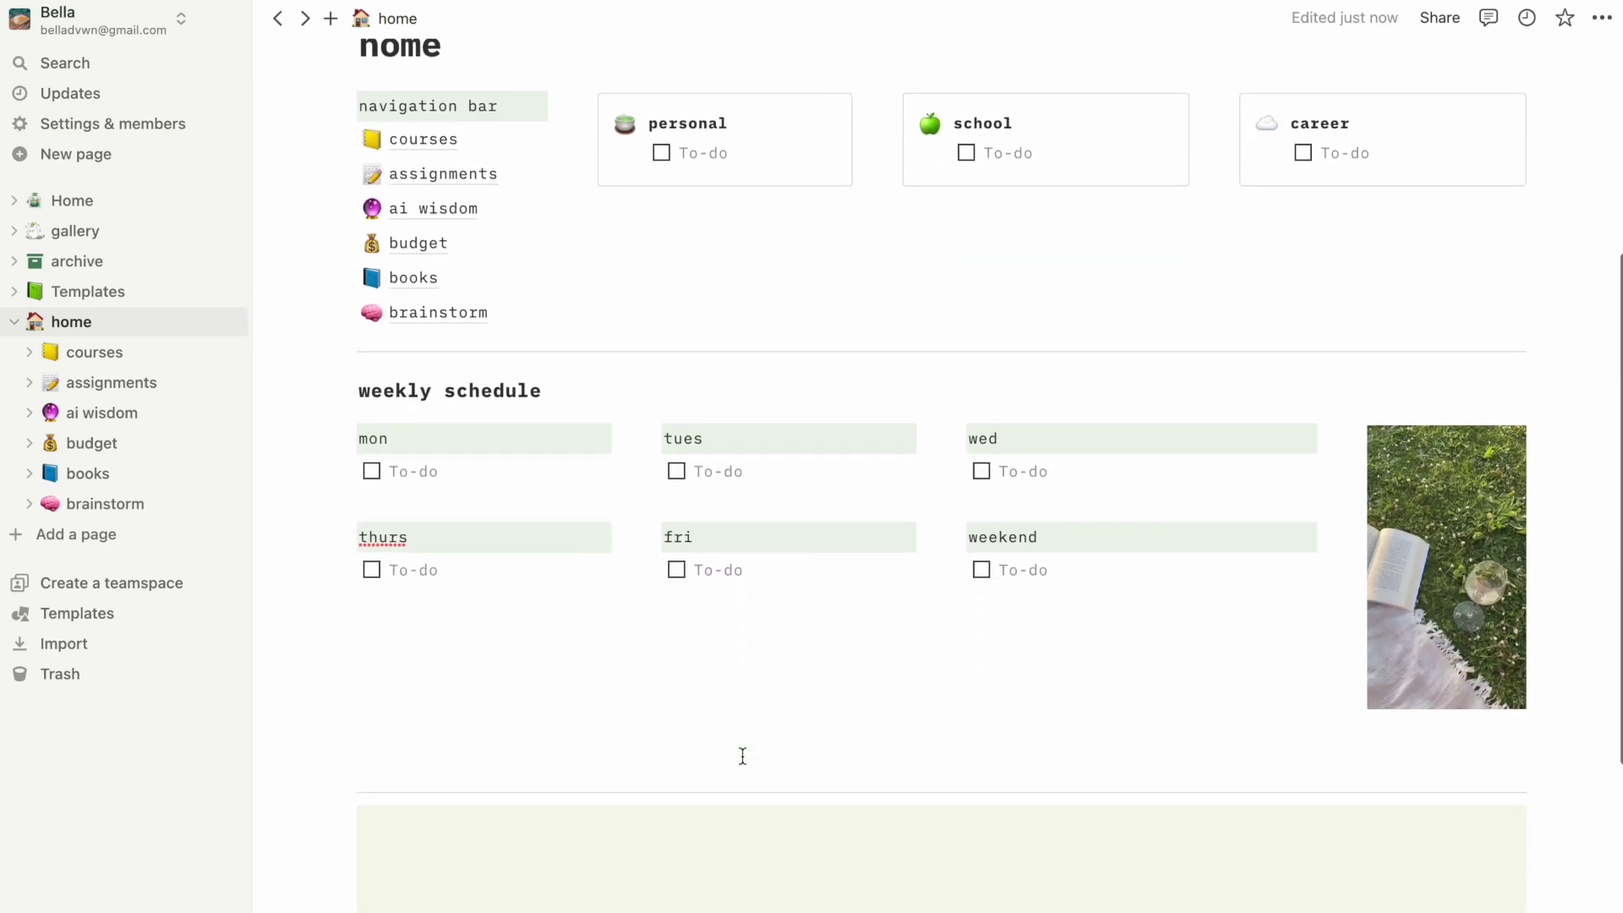
pyautogui.scroll(-3, 742, 756)
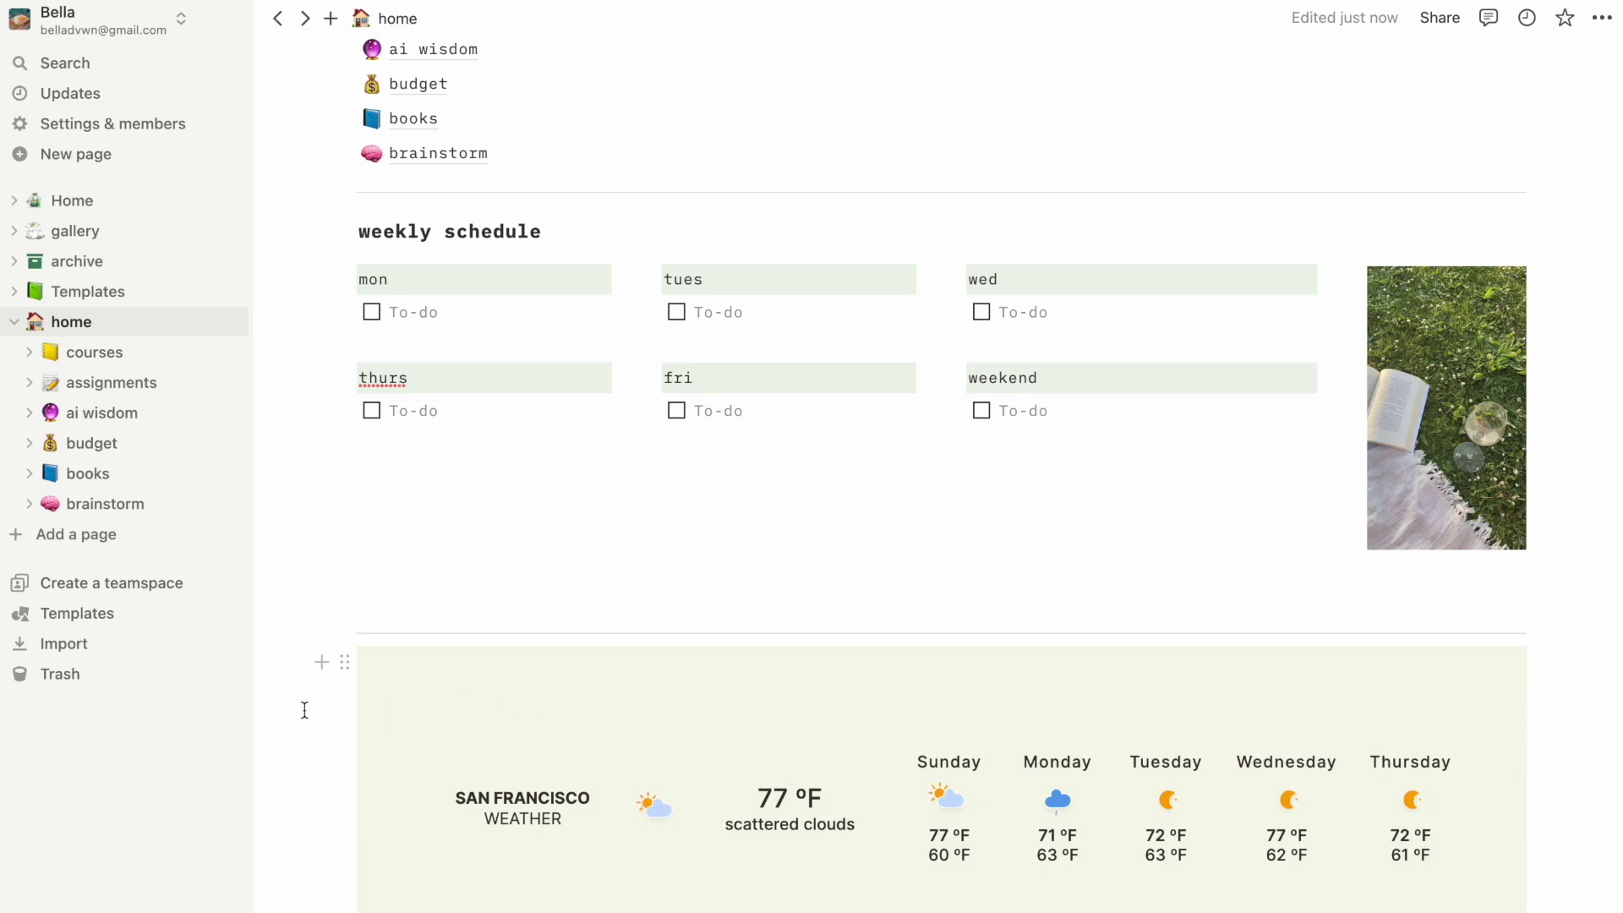
pyautogui.scroll(-2, 308, 718)
pyautogui.click(119, 533)
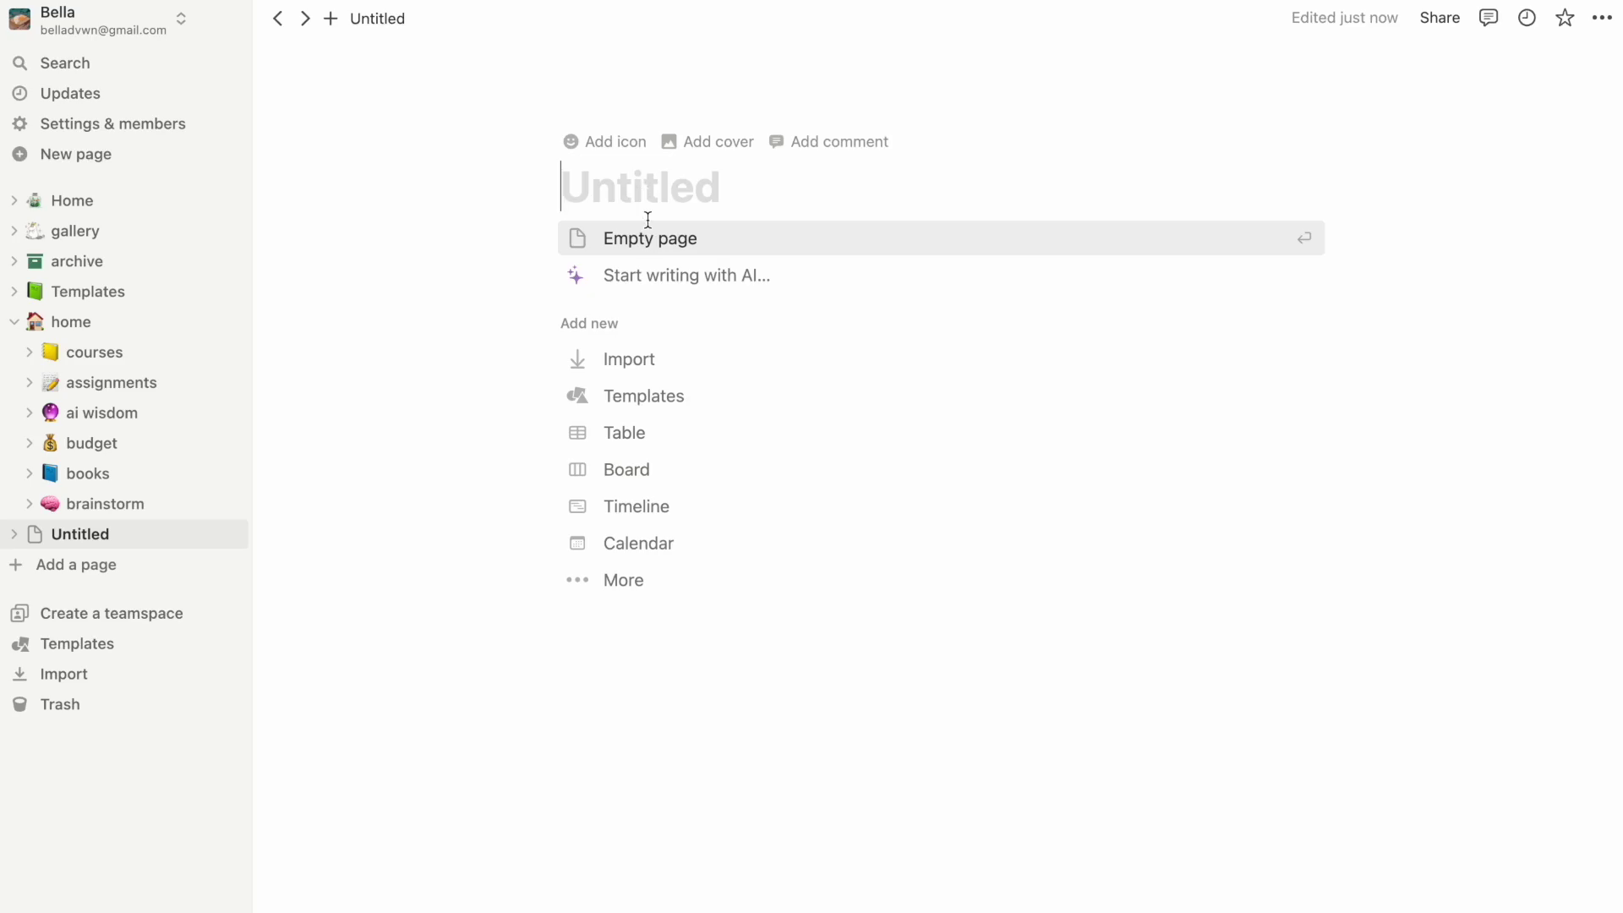
# Open the template gallery from the new page and scroll through its categories.
pyautogui.click(653, 397)
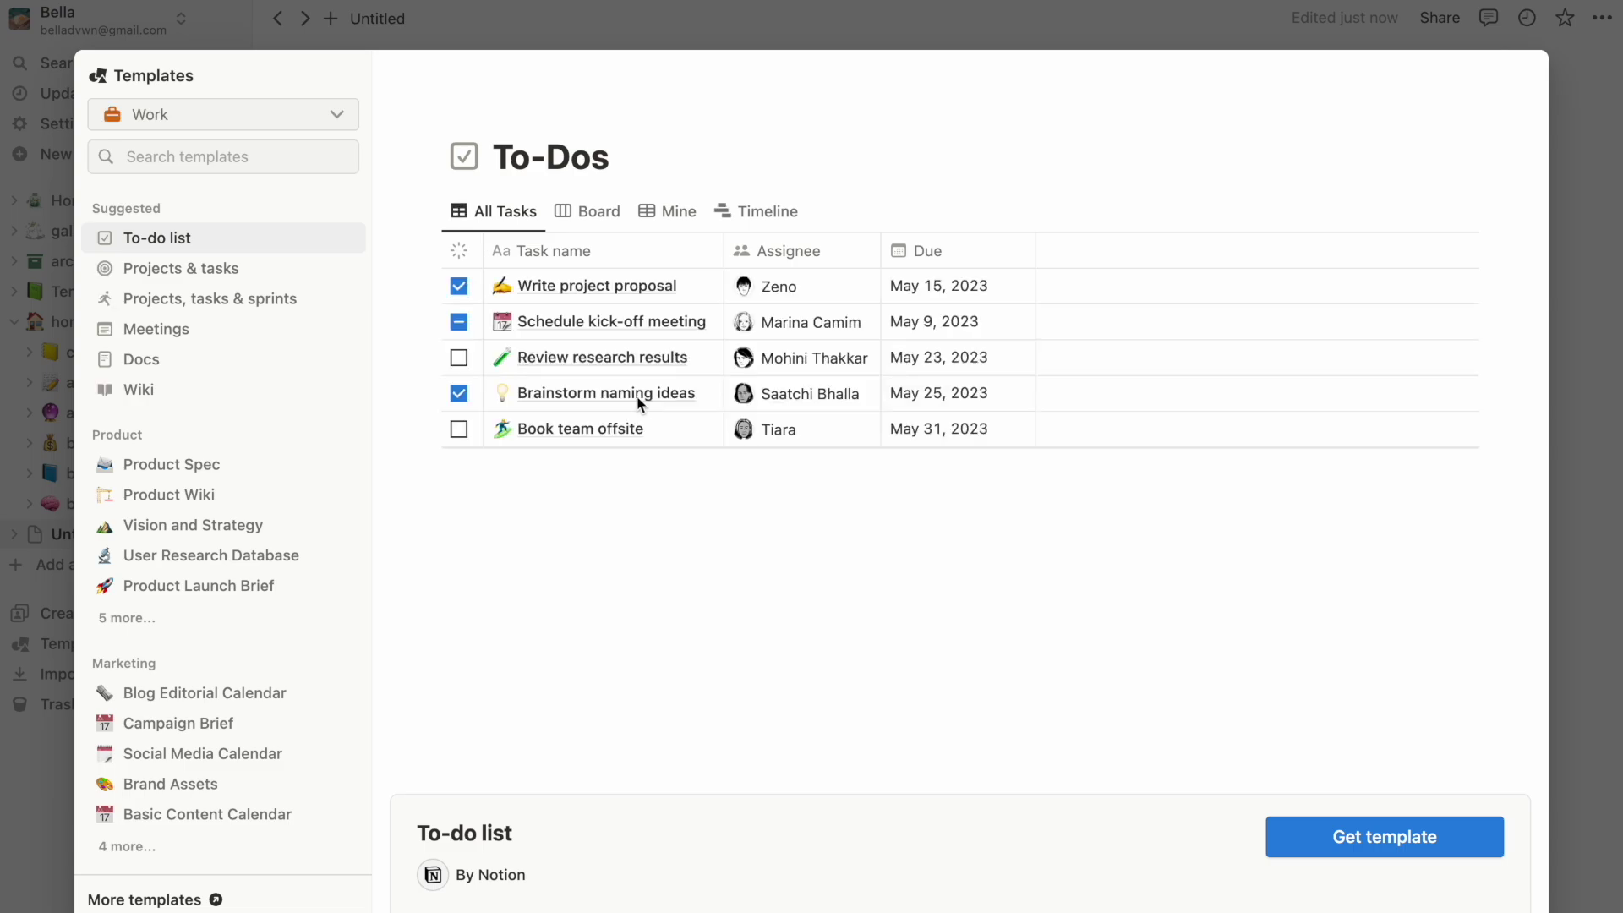
pyautogui.scroll(-6, 153, 523)
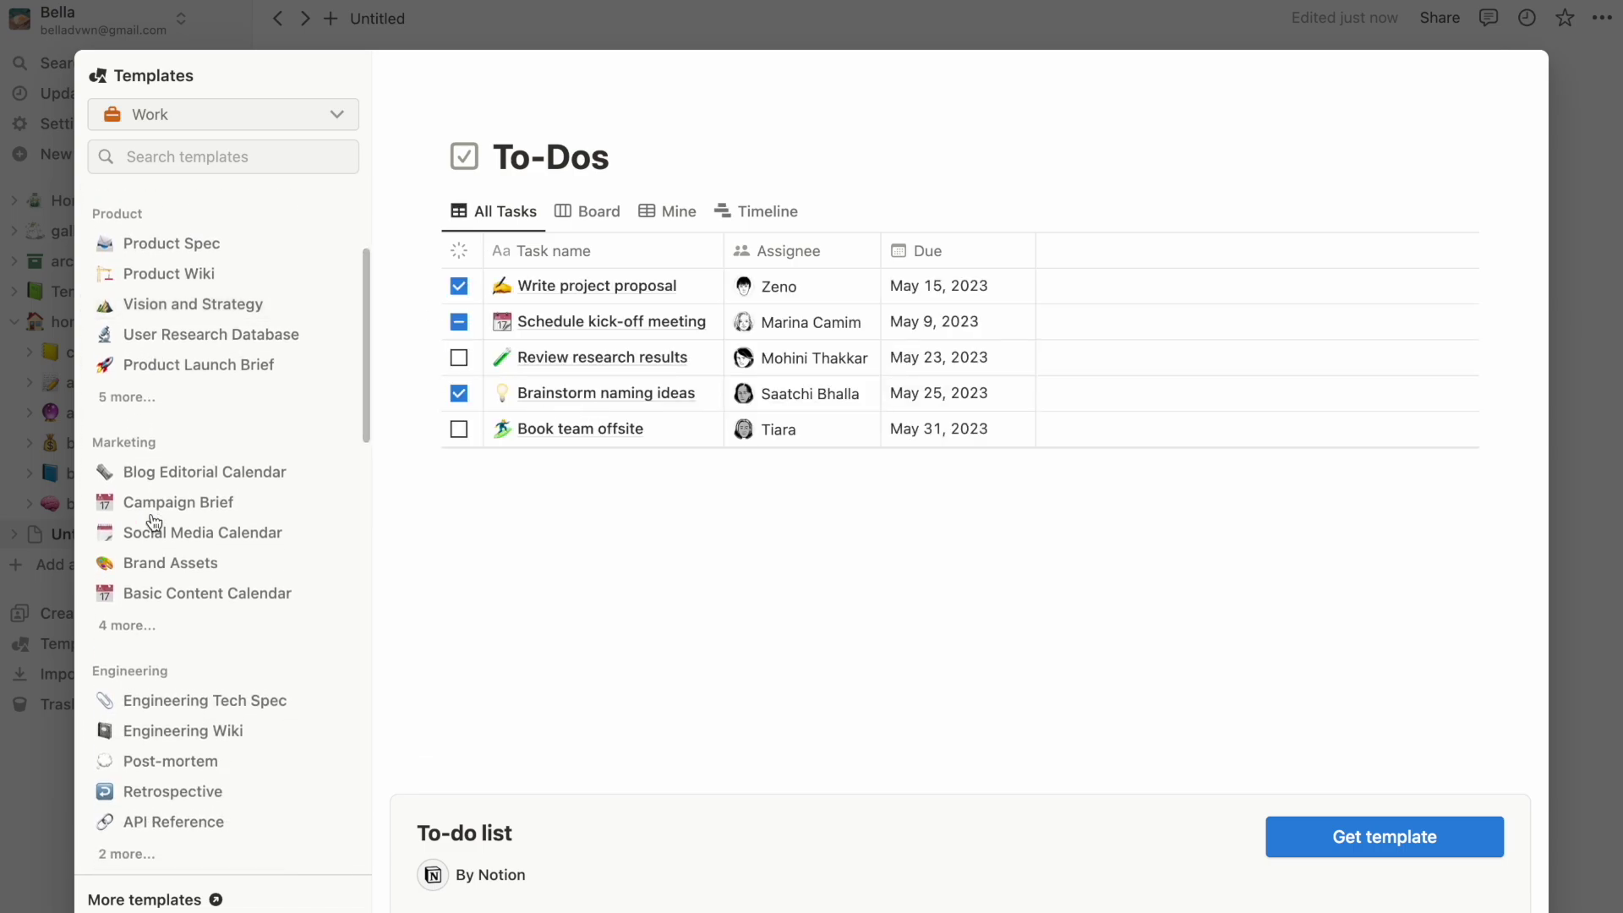
pyautogui.scroll(-3, 153, 521)
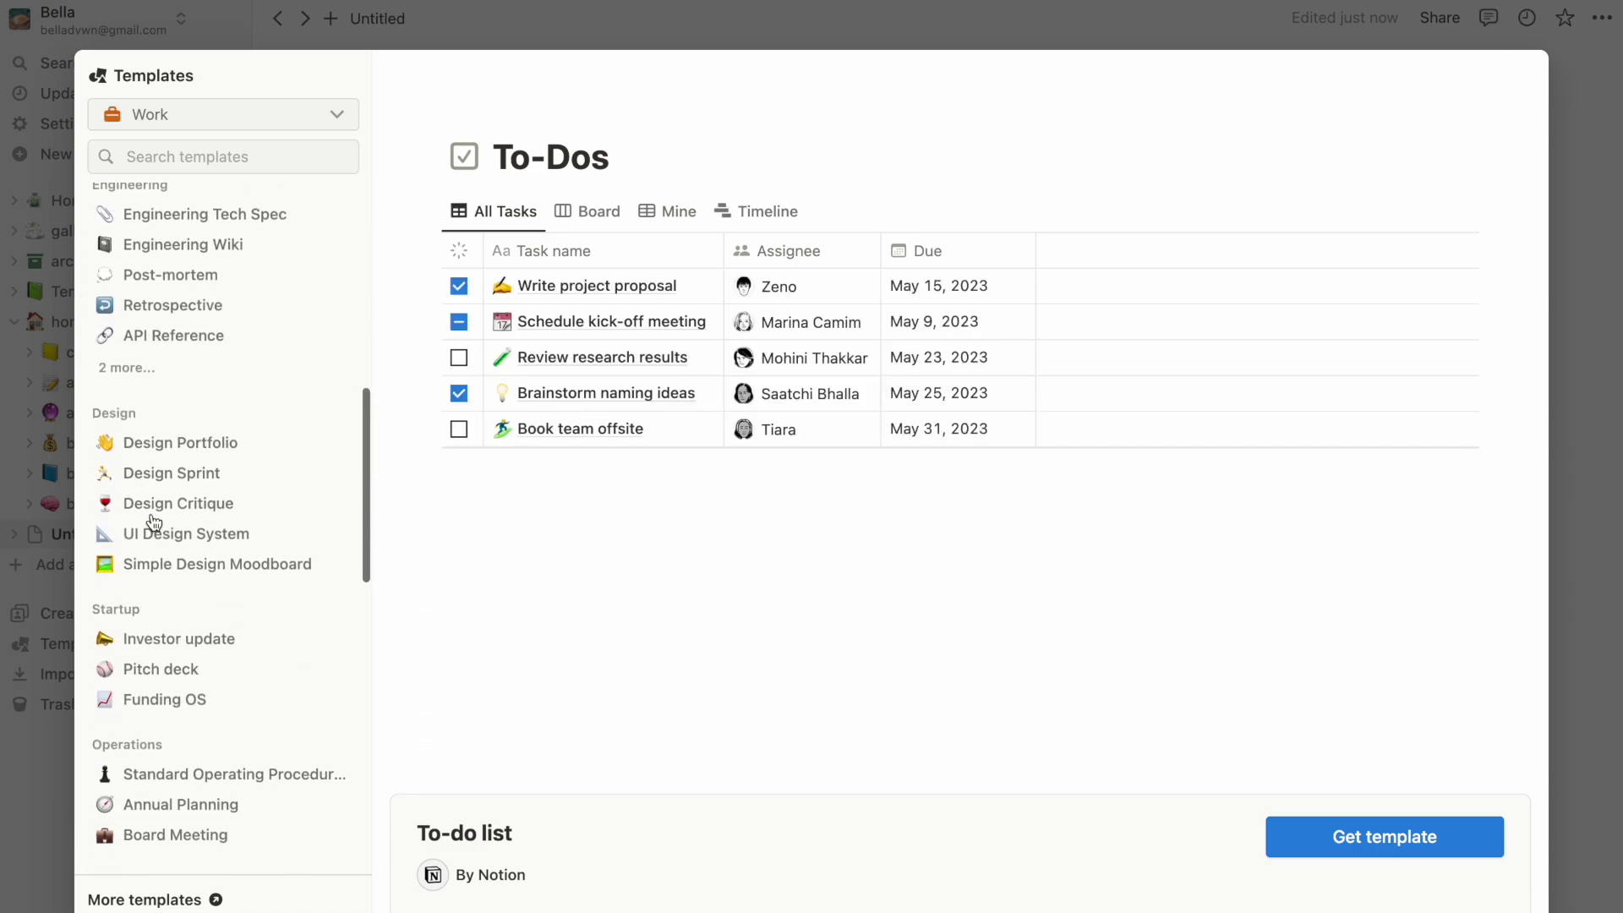
pyautogui.scroll(-2, 153, 522)
pyautogui.scroll(-4, 160, 551)
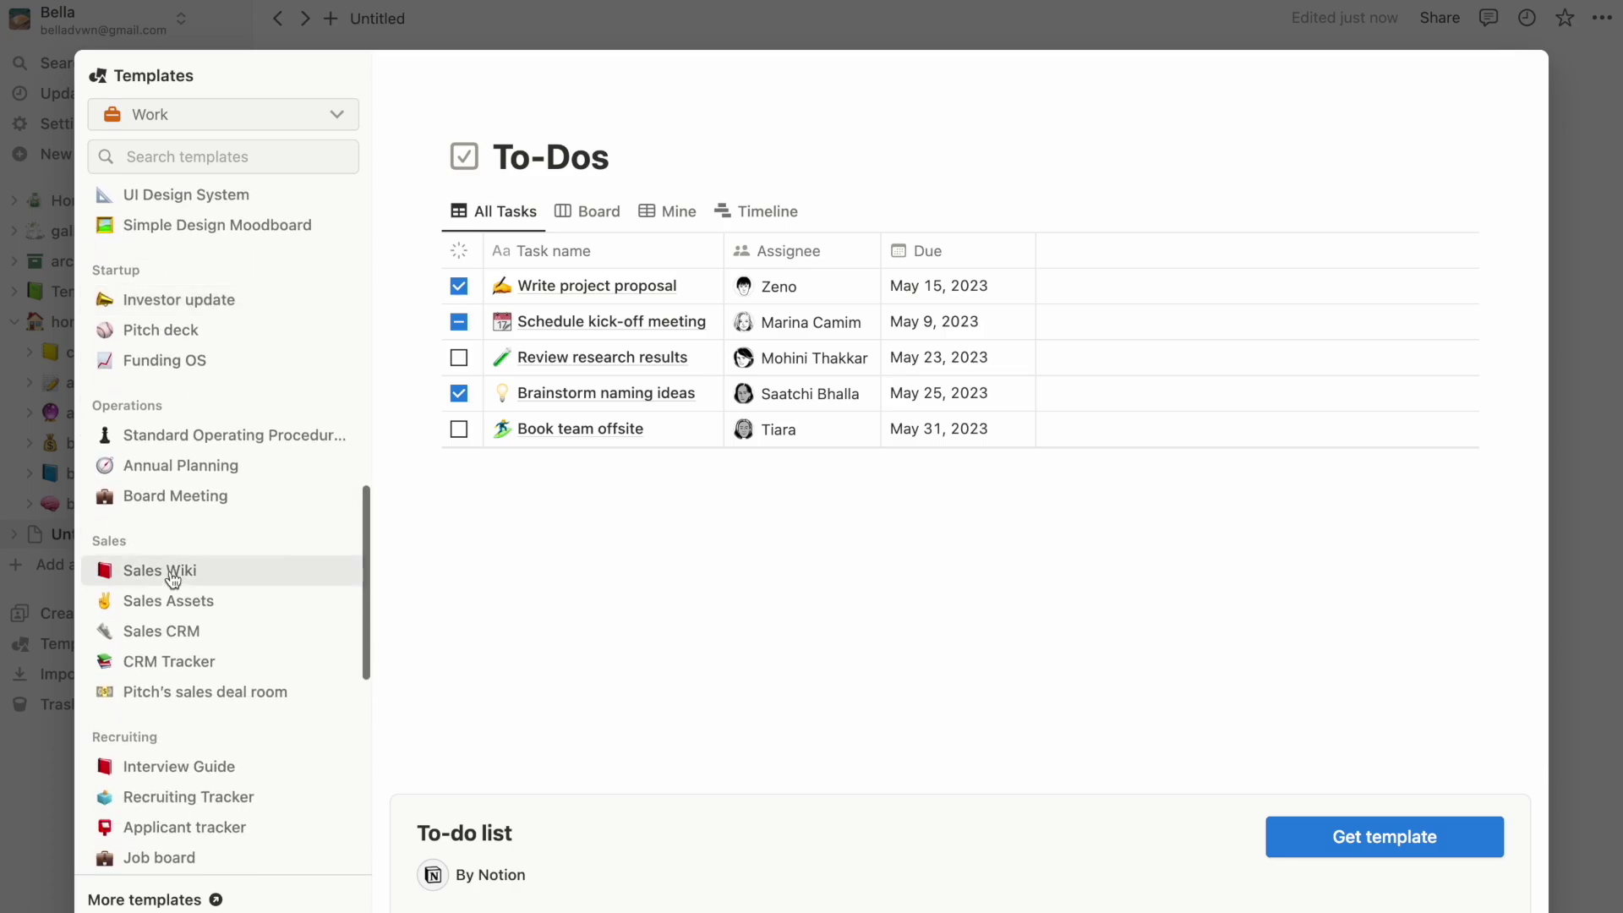
pyautogui.scroll(-4, 172, 579)
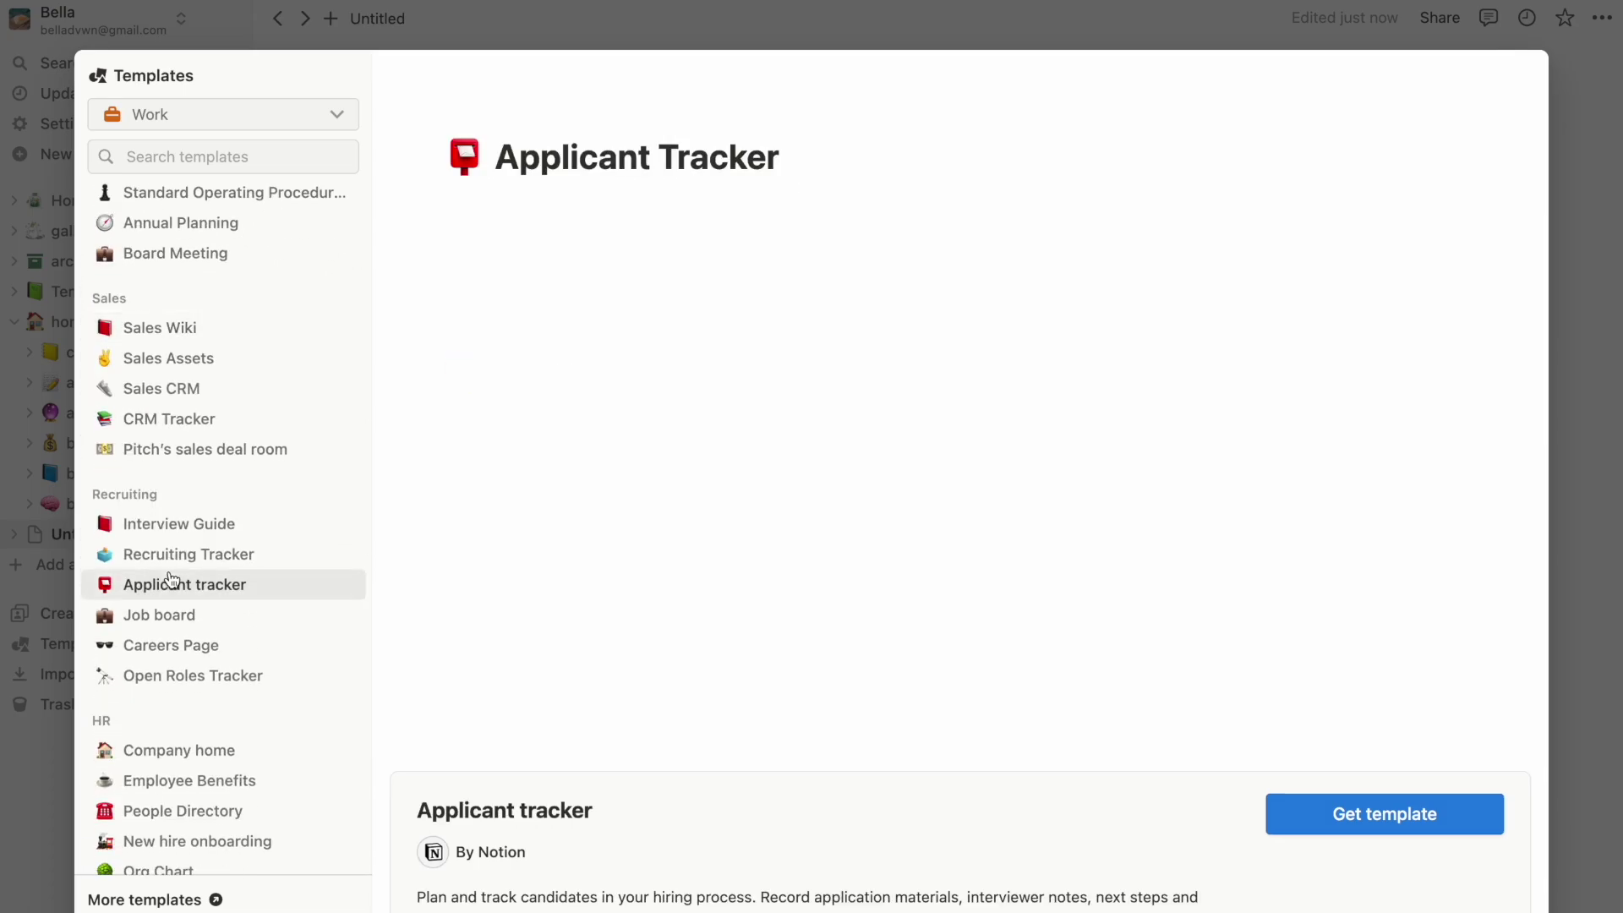
pyautogui.scroll(-2, 173, 579)
pyautogui.scroll(-2, 169, 579)
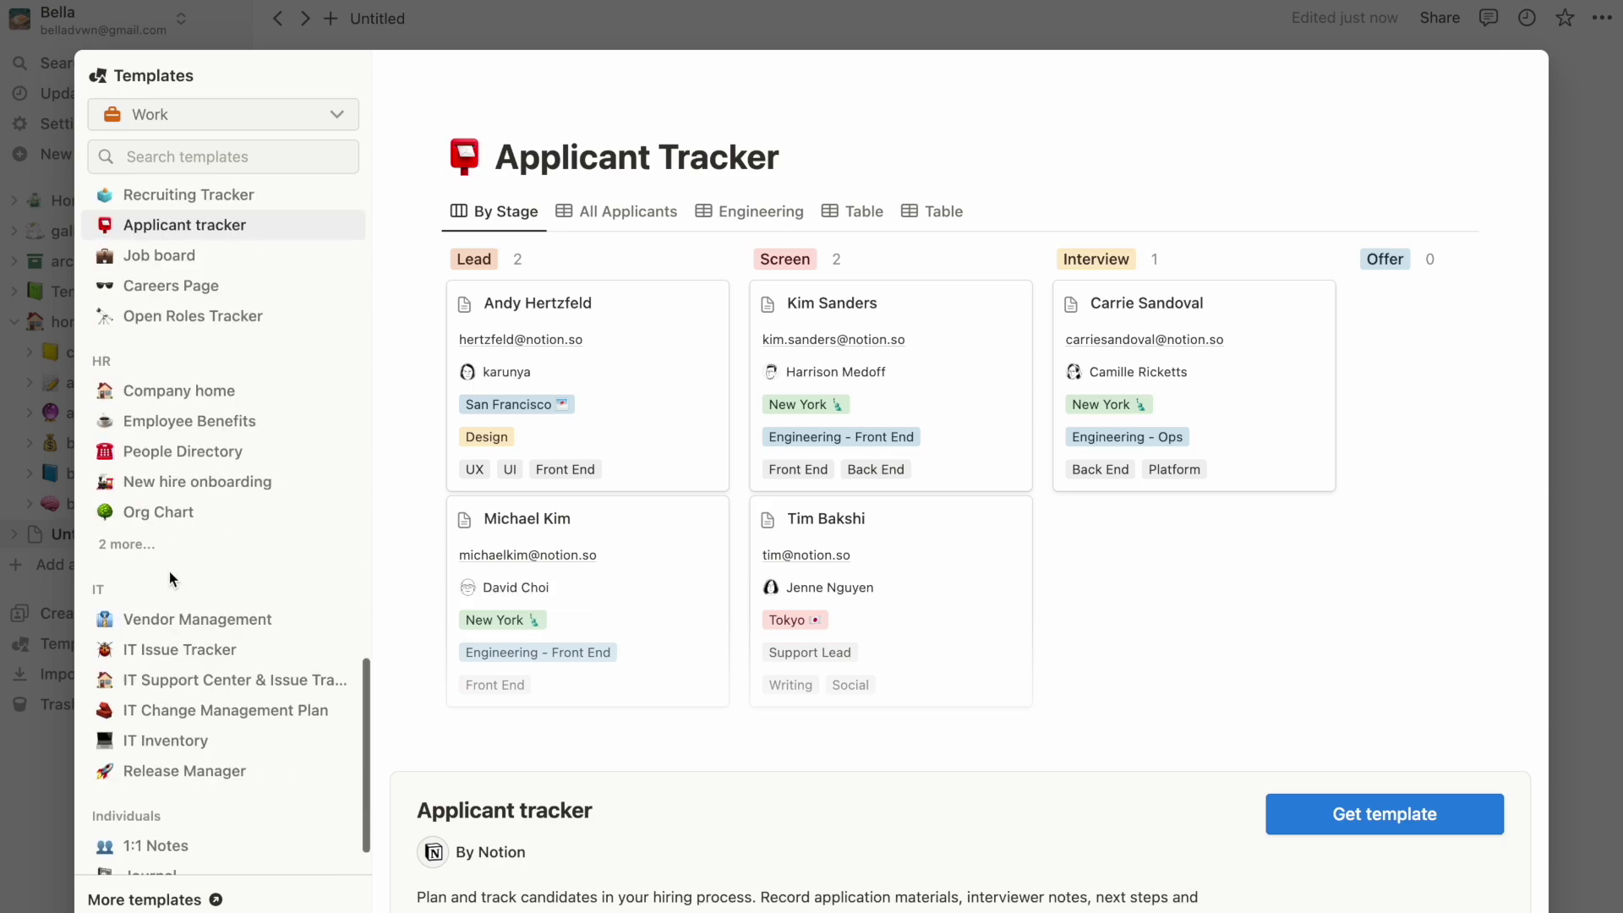
pyautogui.scroll(-1, 160, 520)
pyautogui.scroll(10, 160, 520)
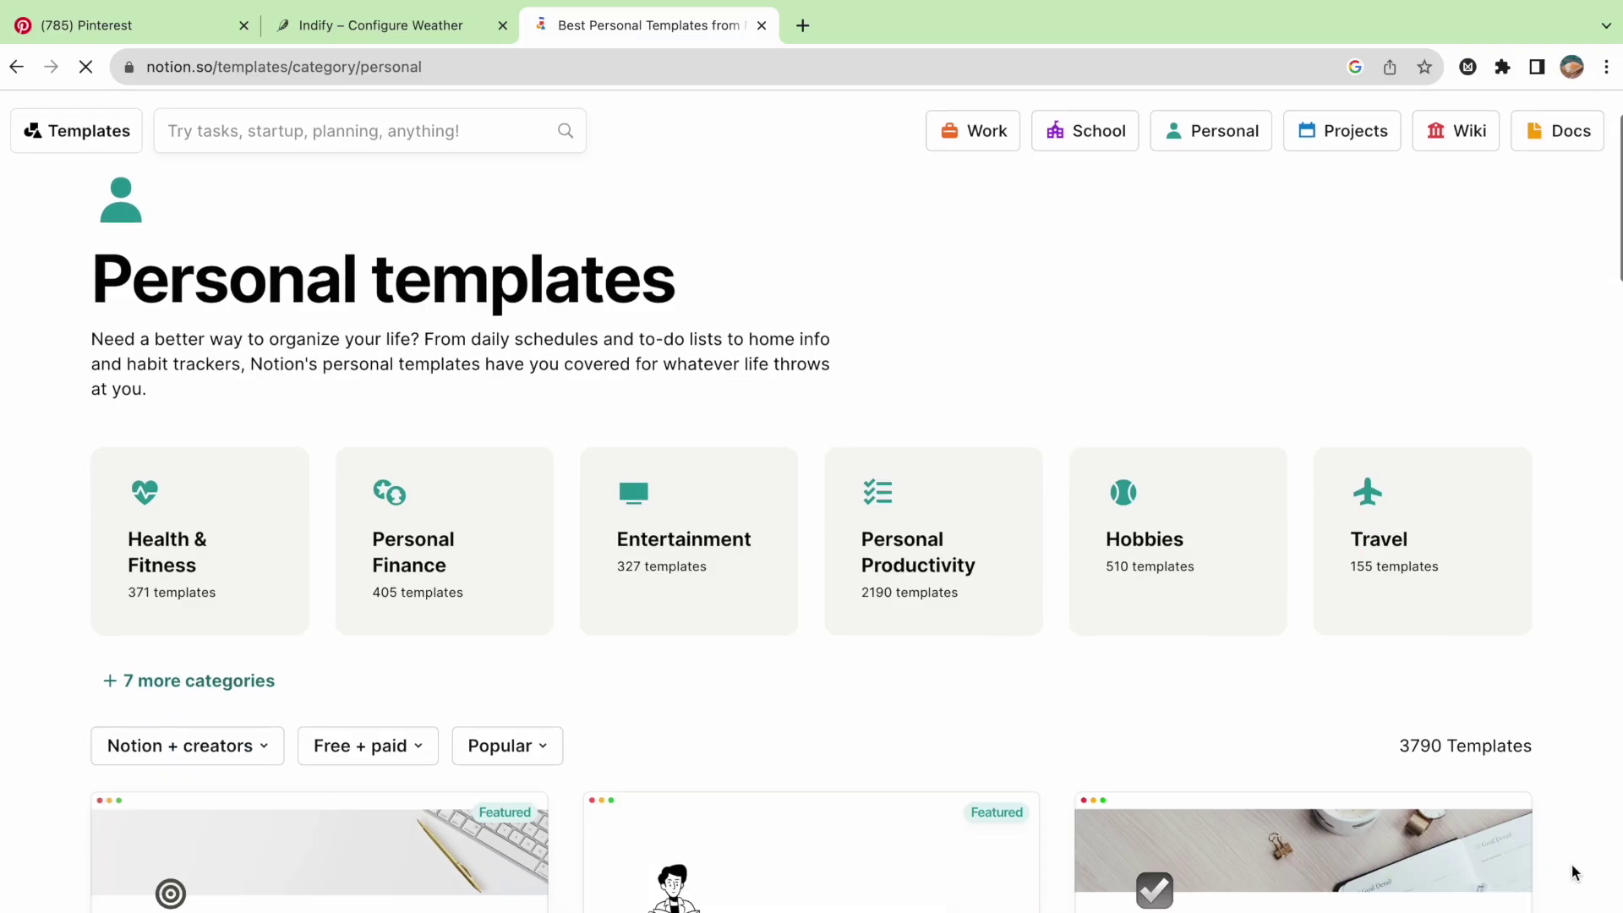
pyautogui.scroll(-10, 1570, 864)
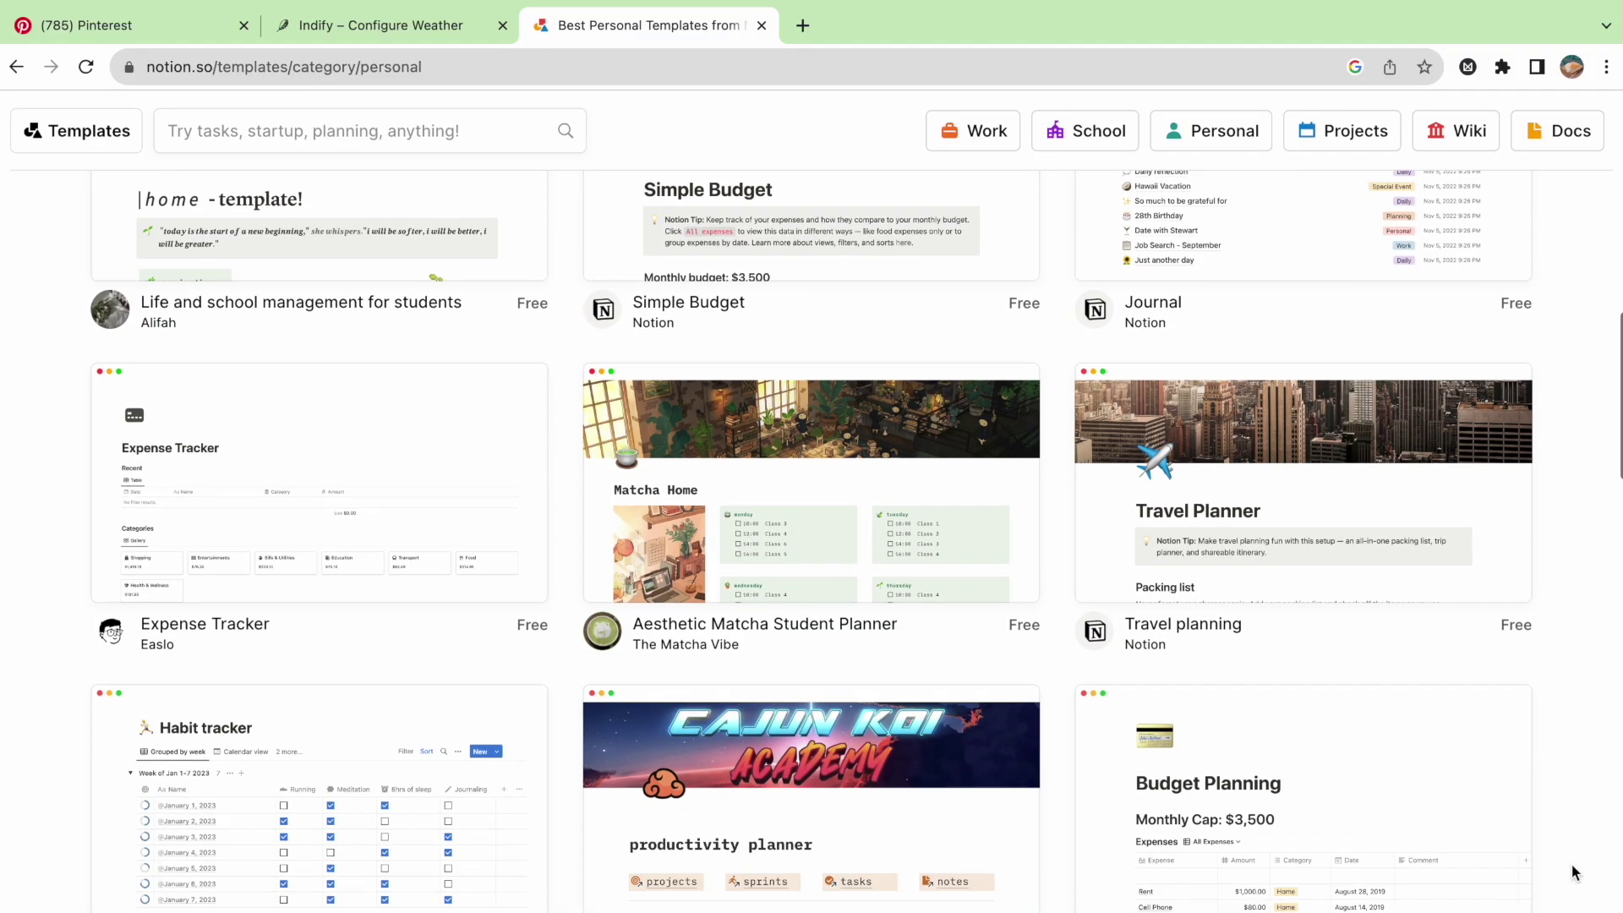
# Scroll through page 3 of the online Personal templates, then switch back to the Notion app.
pyautogui.scroll(-3, 1571, 864)
pyautogui.scroll(-4, 1571, 865)
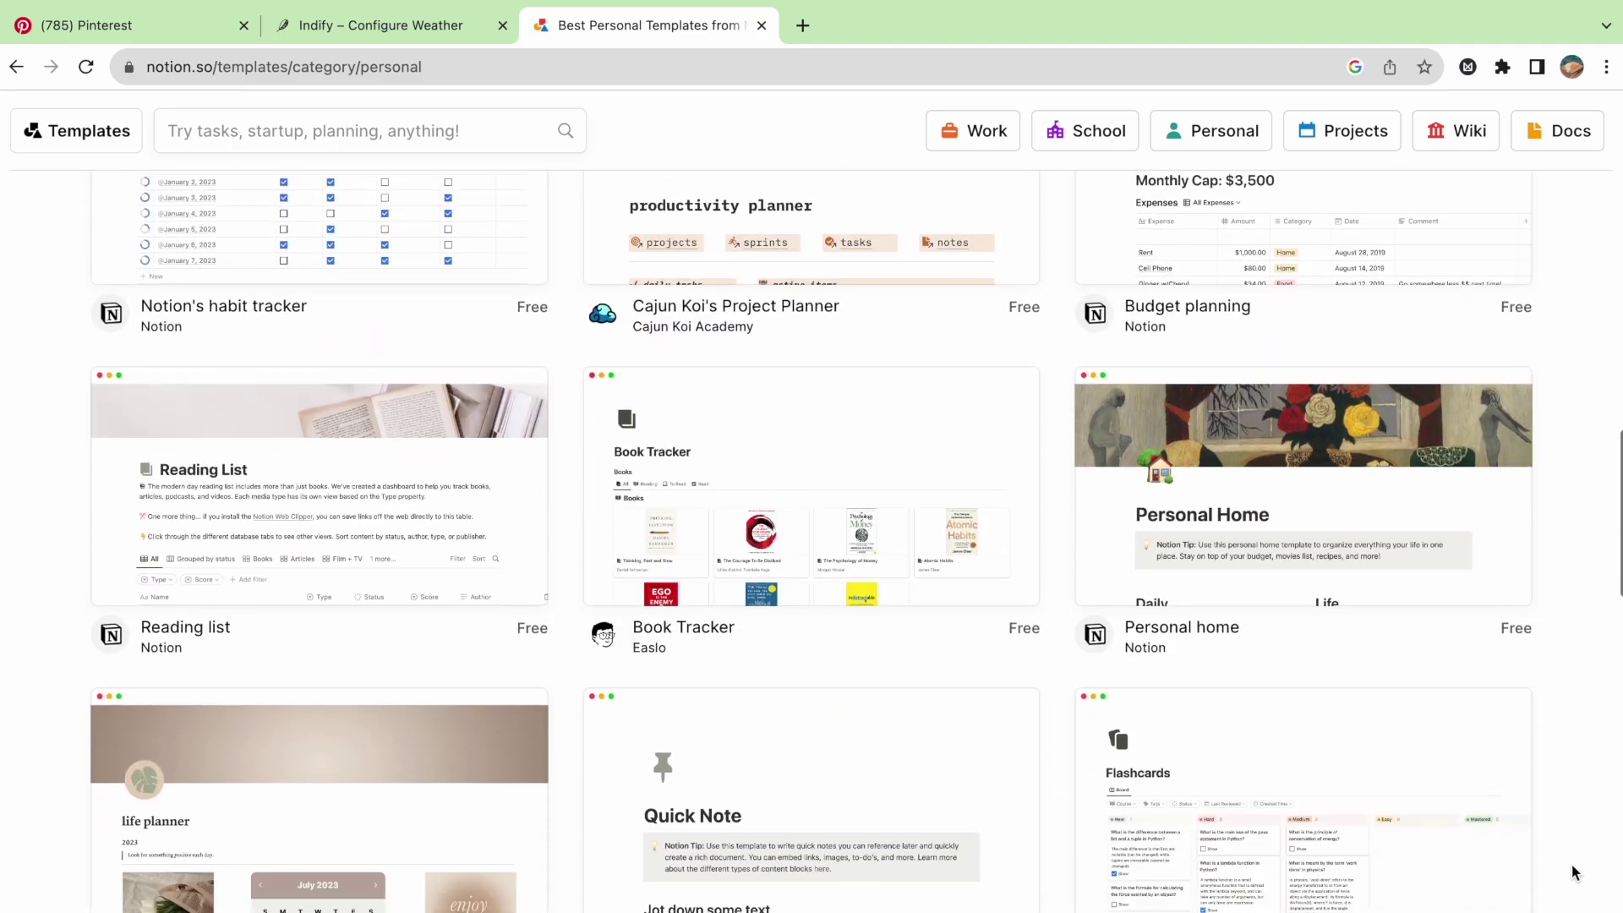
pyautogui.scroll(-12, 1571, 864)
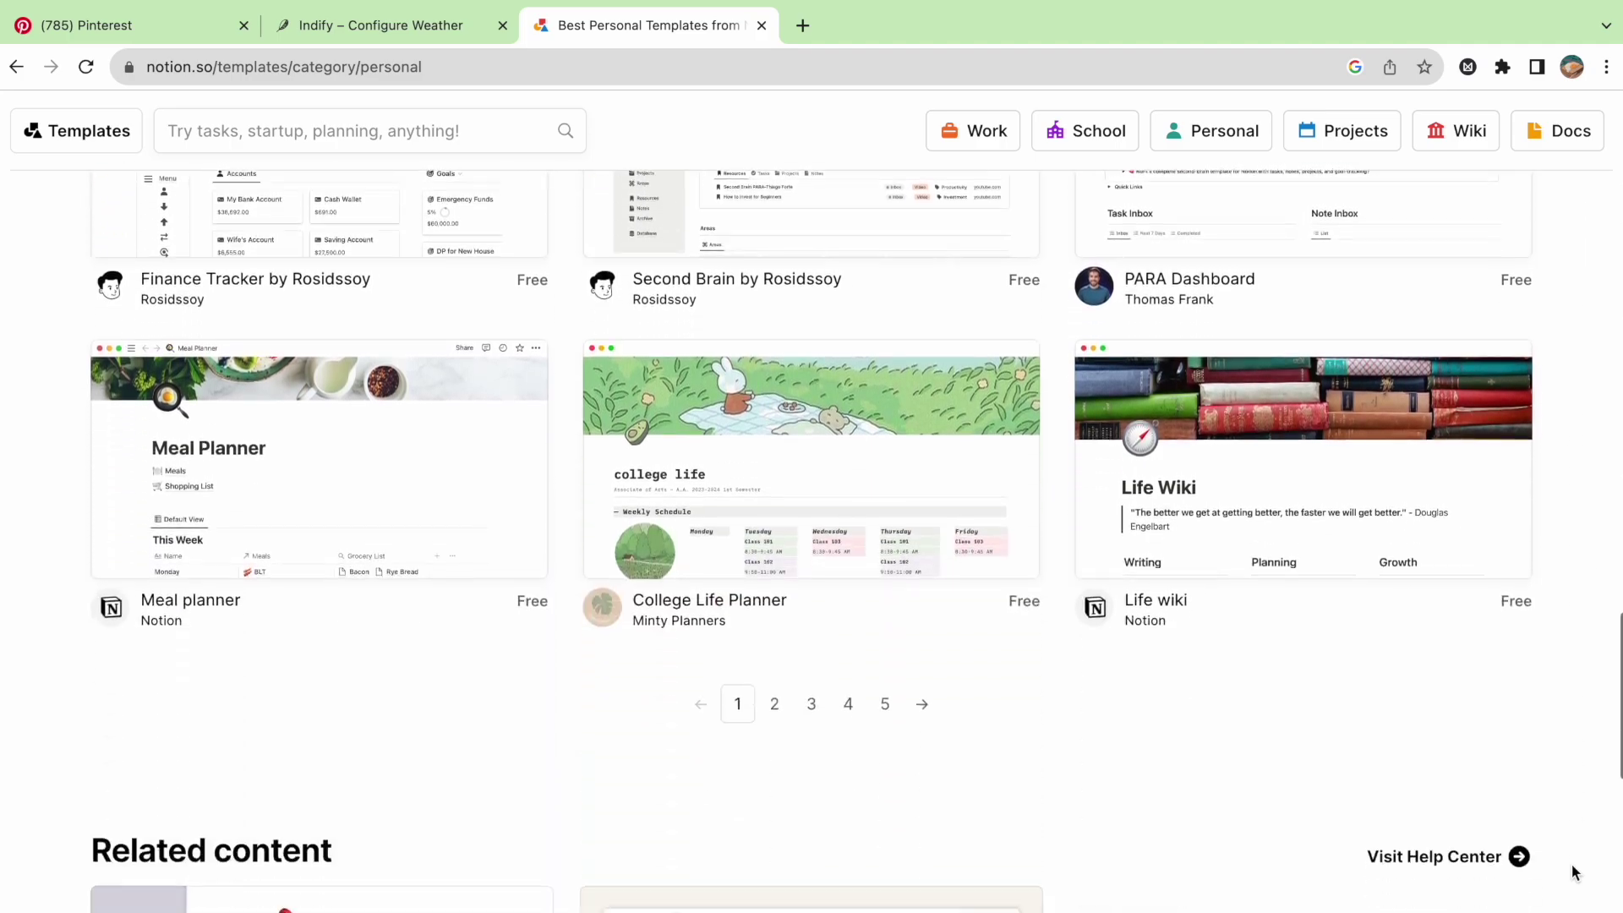
pyautogui.scroll(-2, 1571, 864)
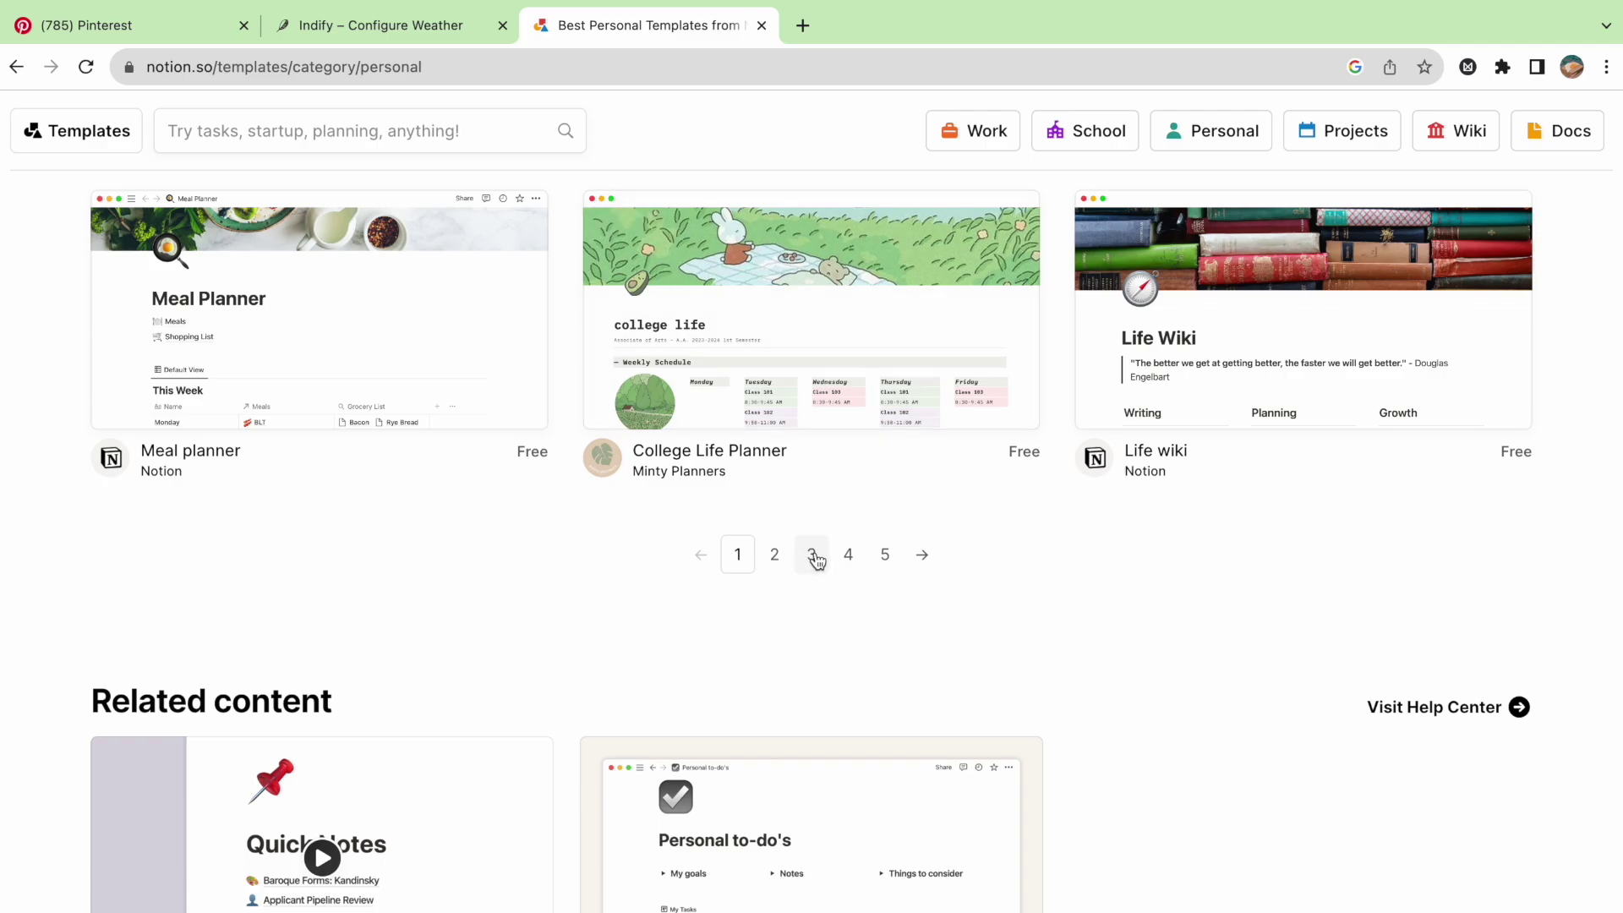
pyautogui.click(814, 556)
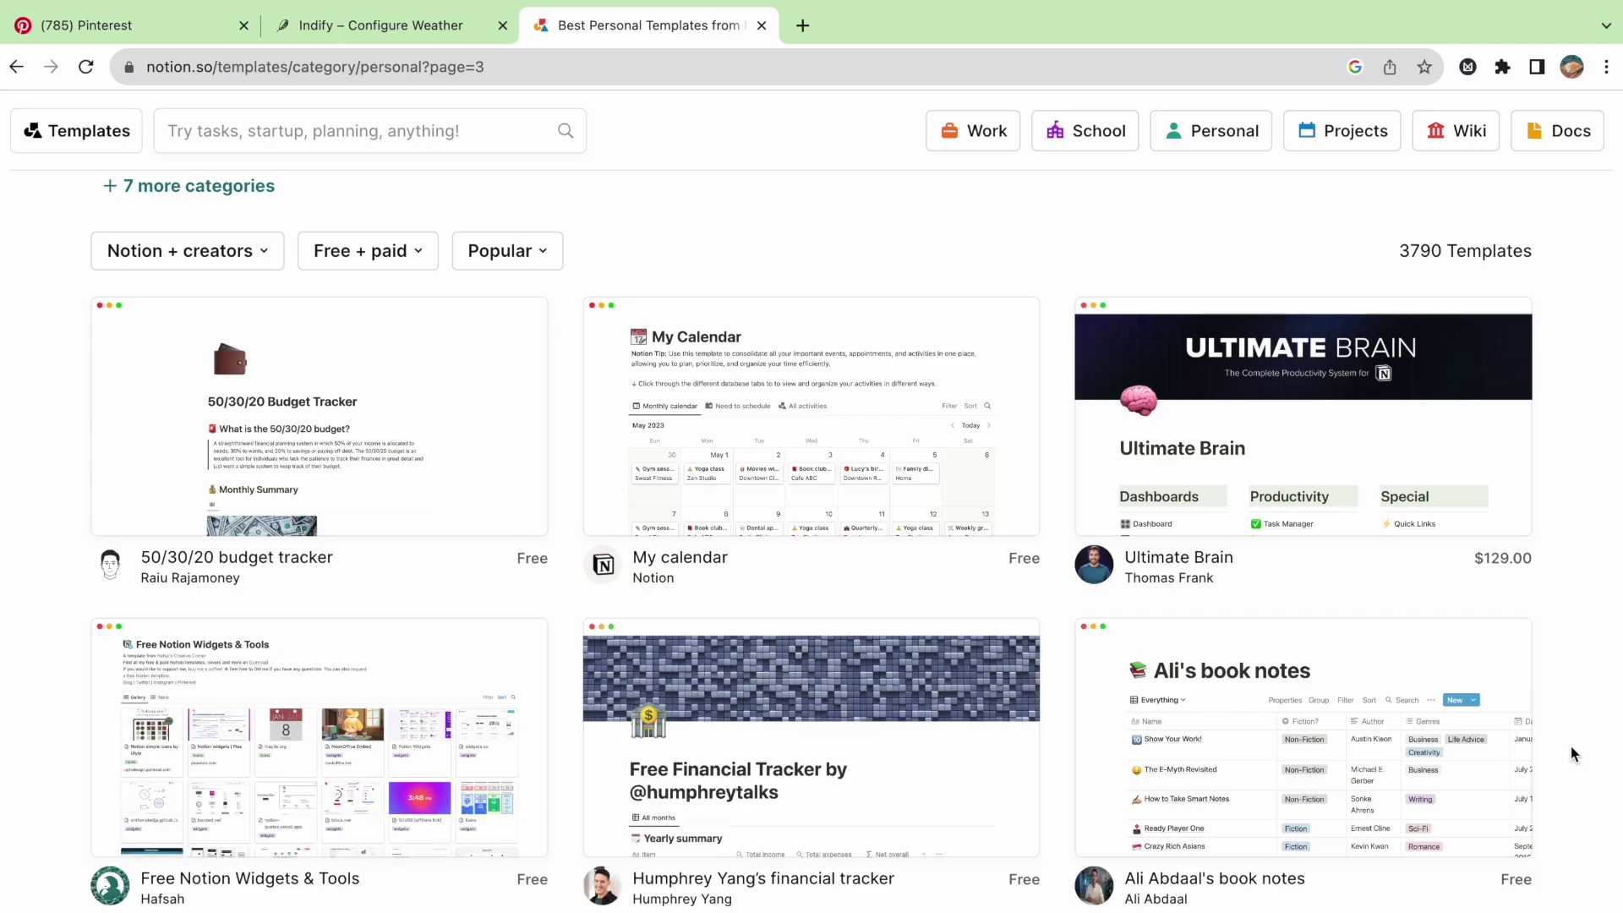
pyautogui.scroll(-9, 1571, 753)
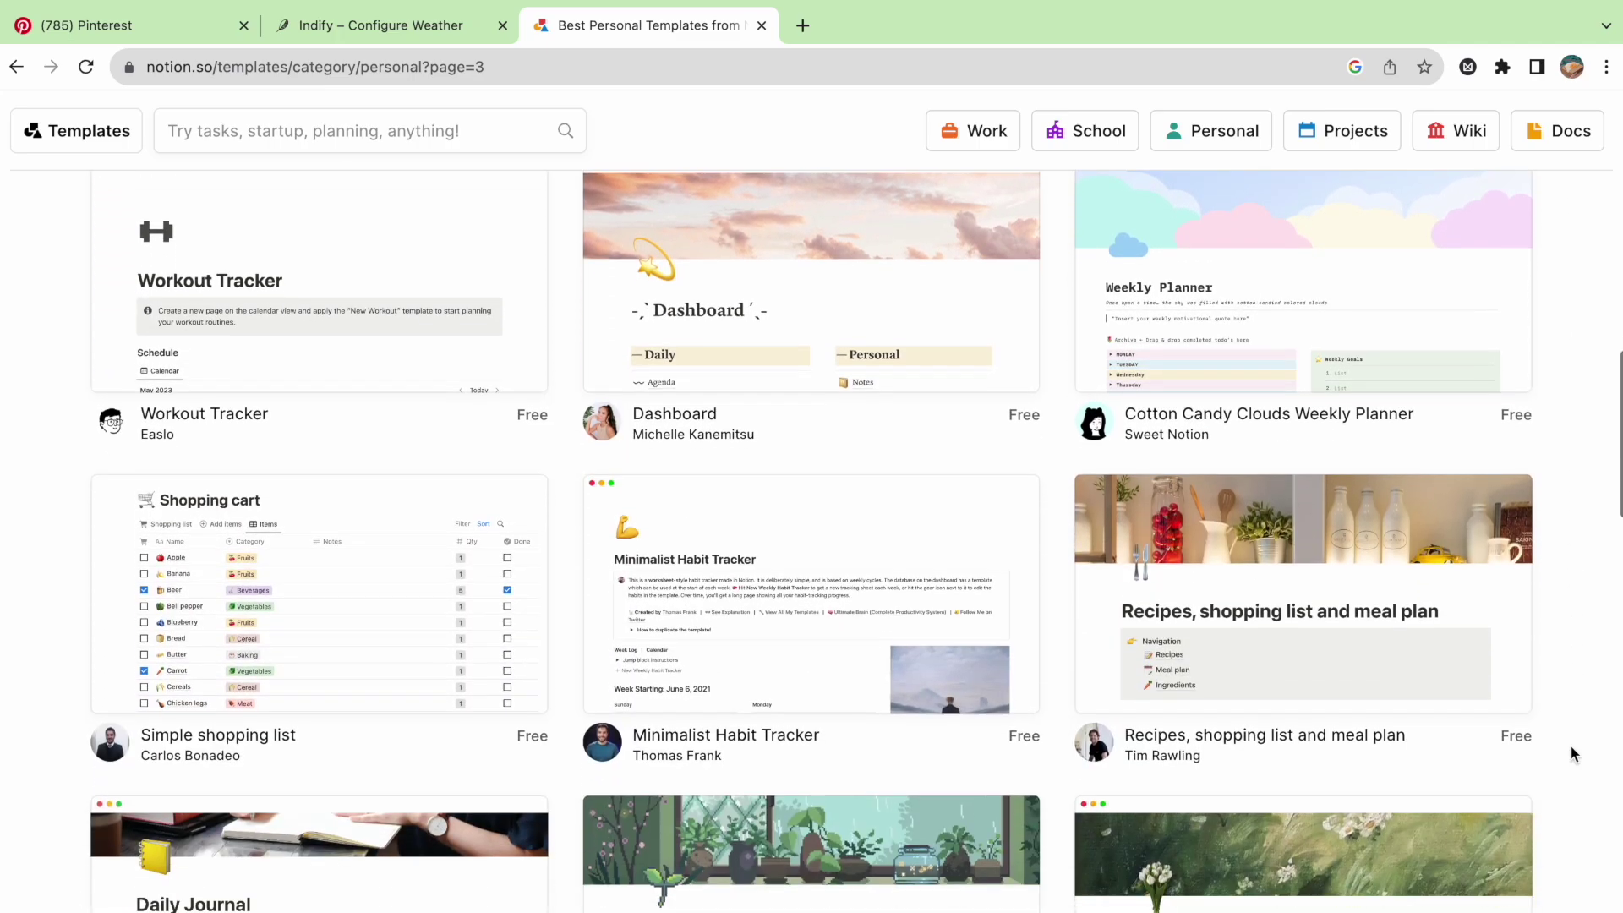
pyautogui.scroll(-7, 1571, 752)
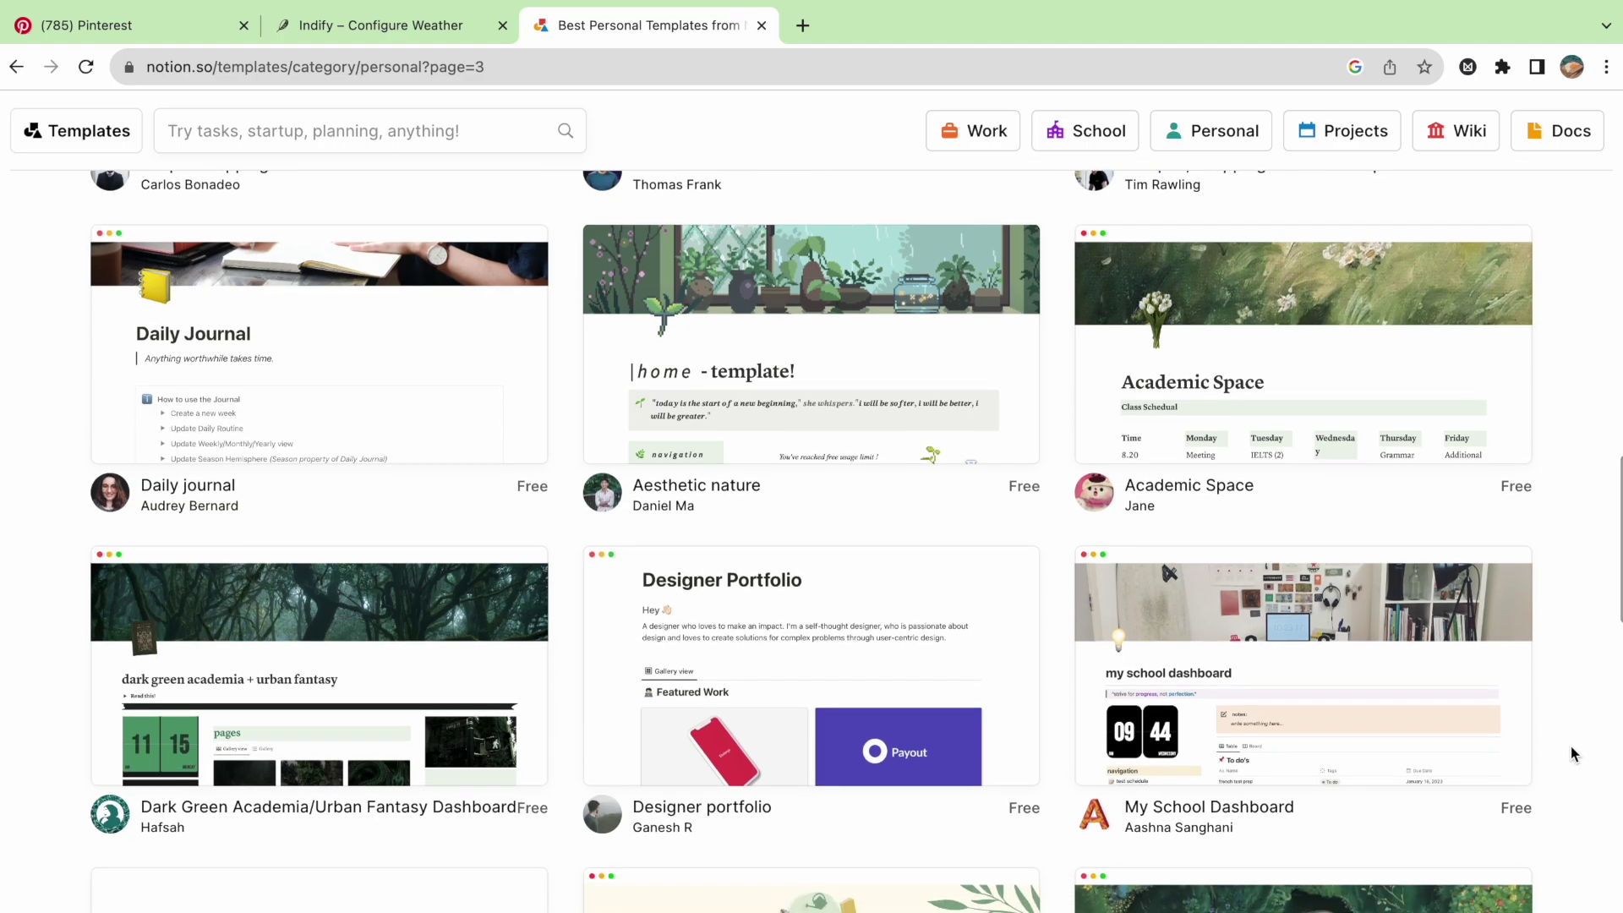
pyautogui.press('super+Tab')
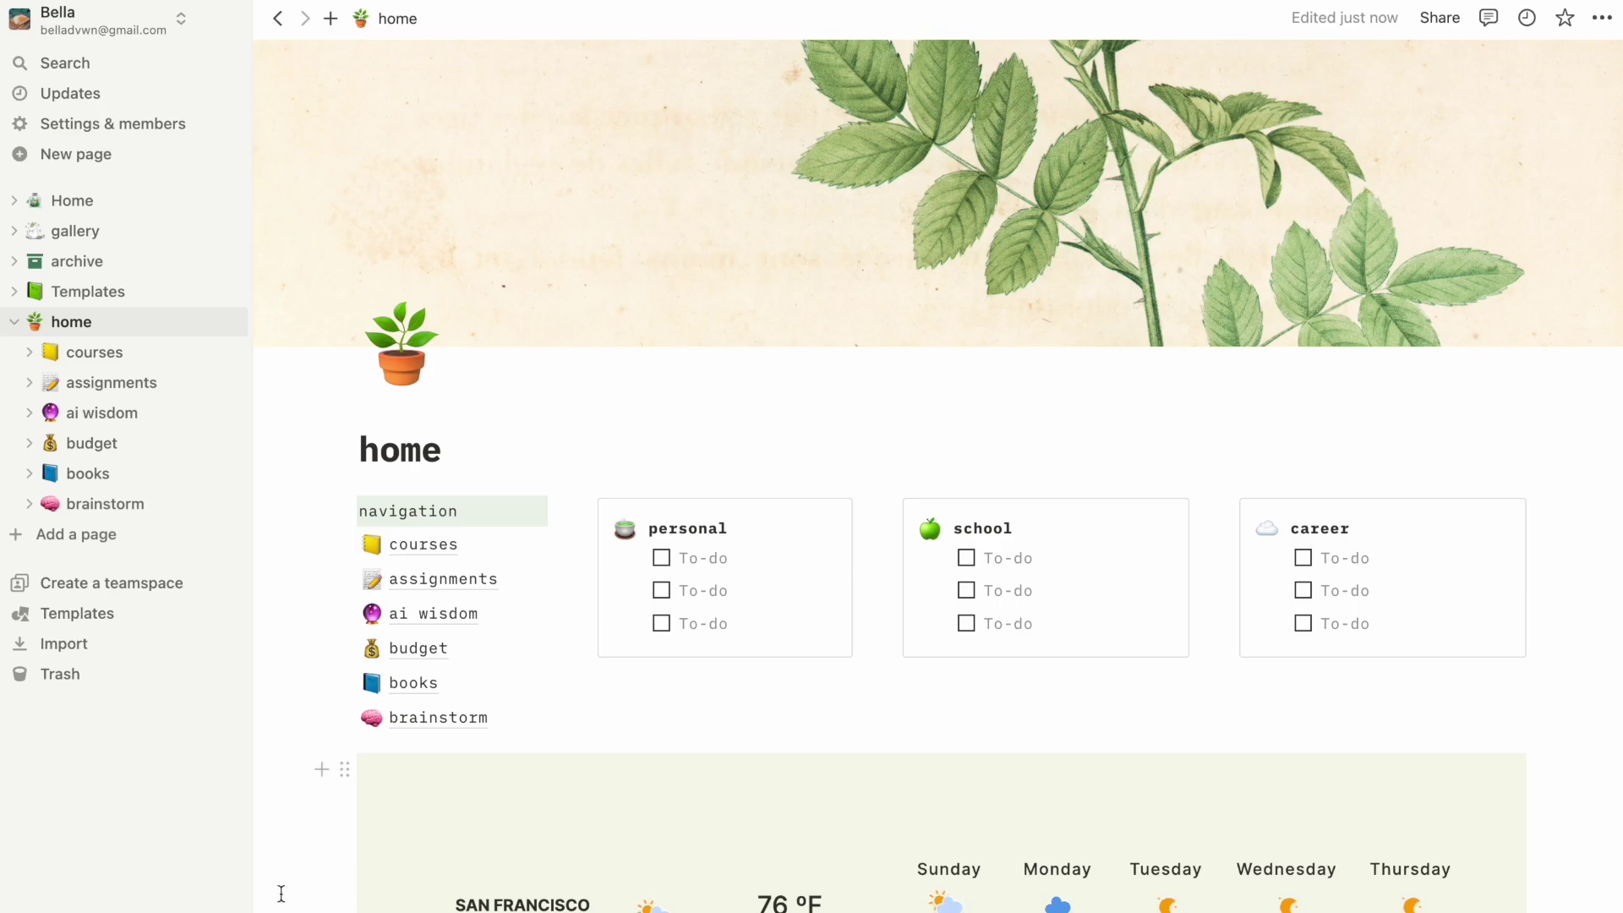
# Scroll the home page, then visit the ai wisdom, budget and books pages in turn.
pyautogui.scroll(-7, 305, 905)
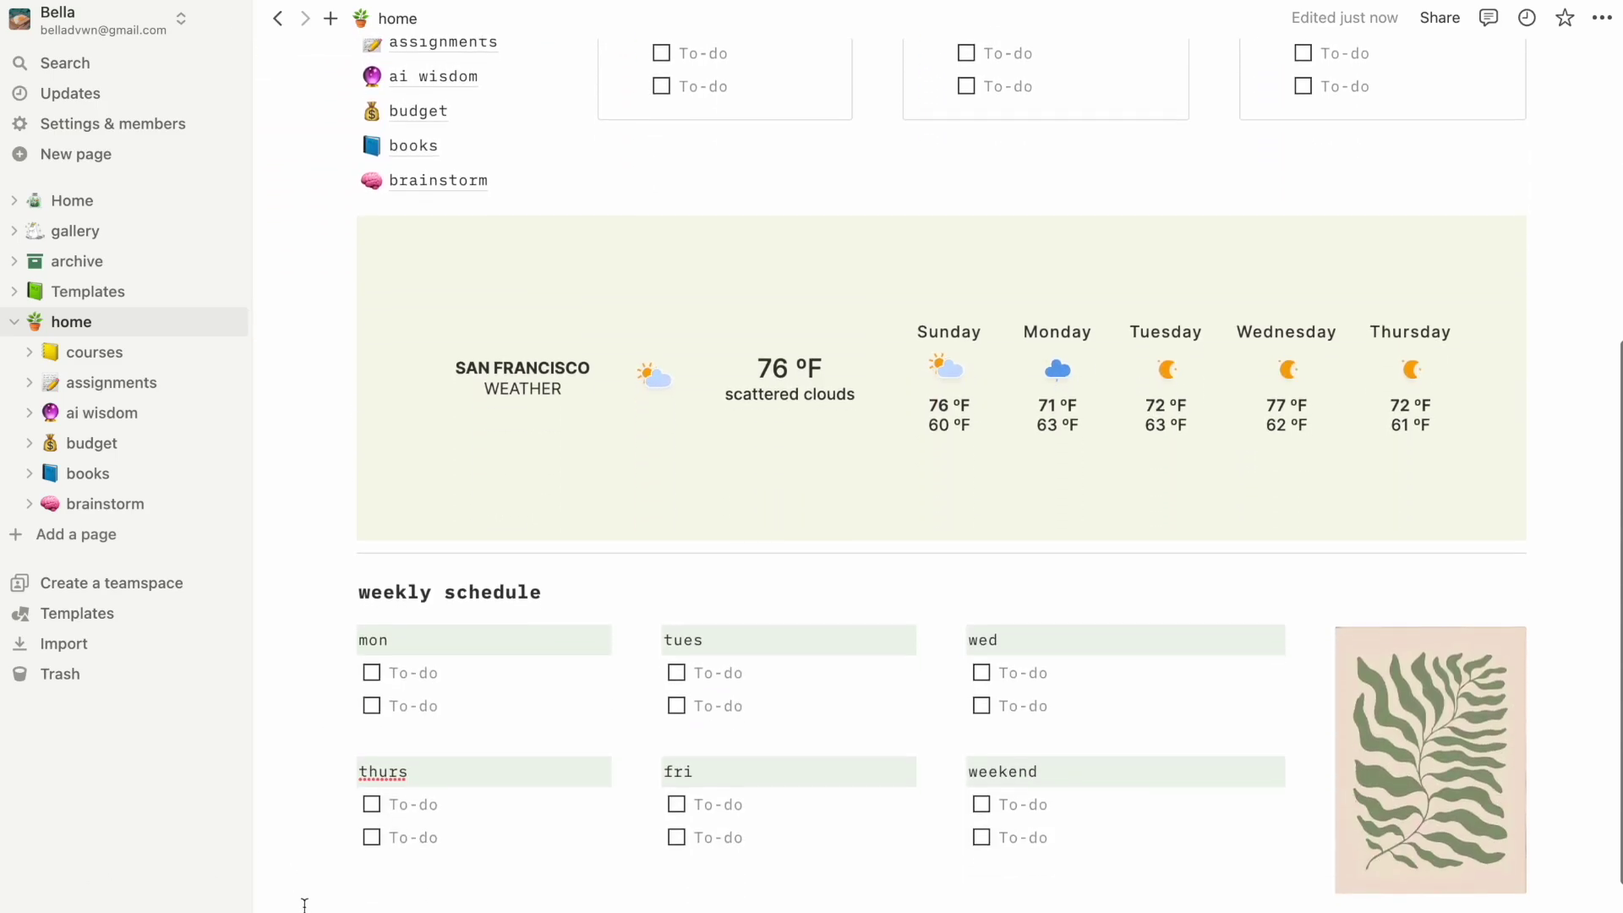
pyautogui.click(139, 416)
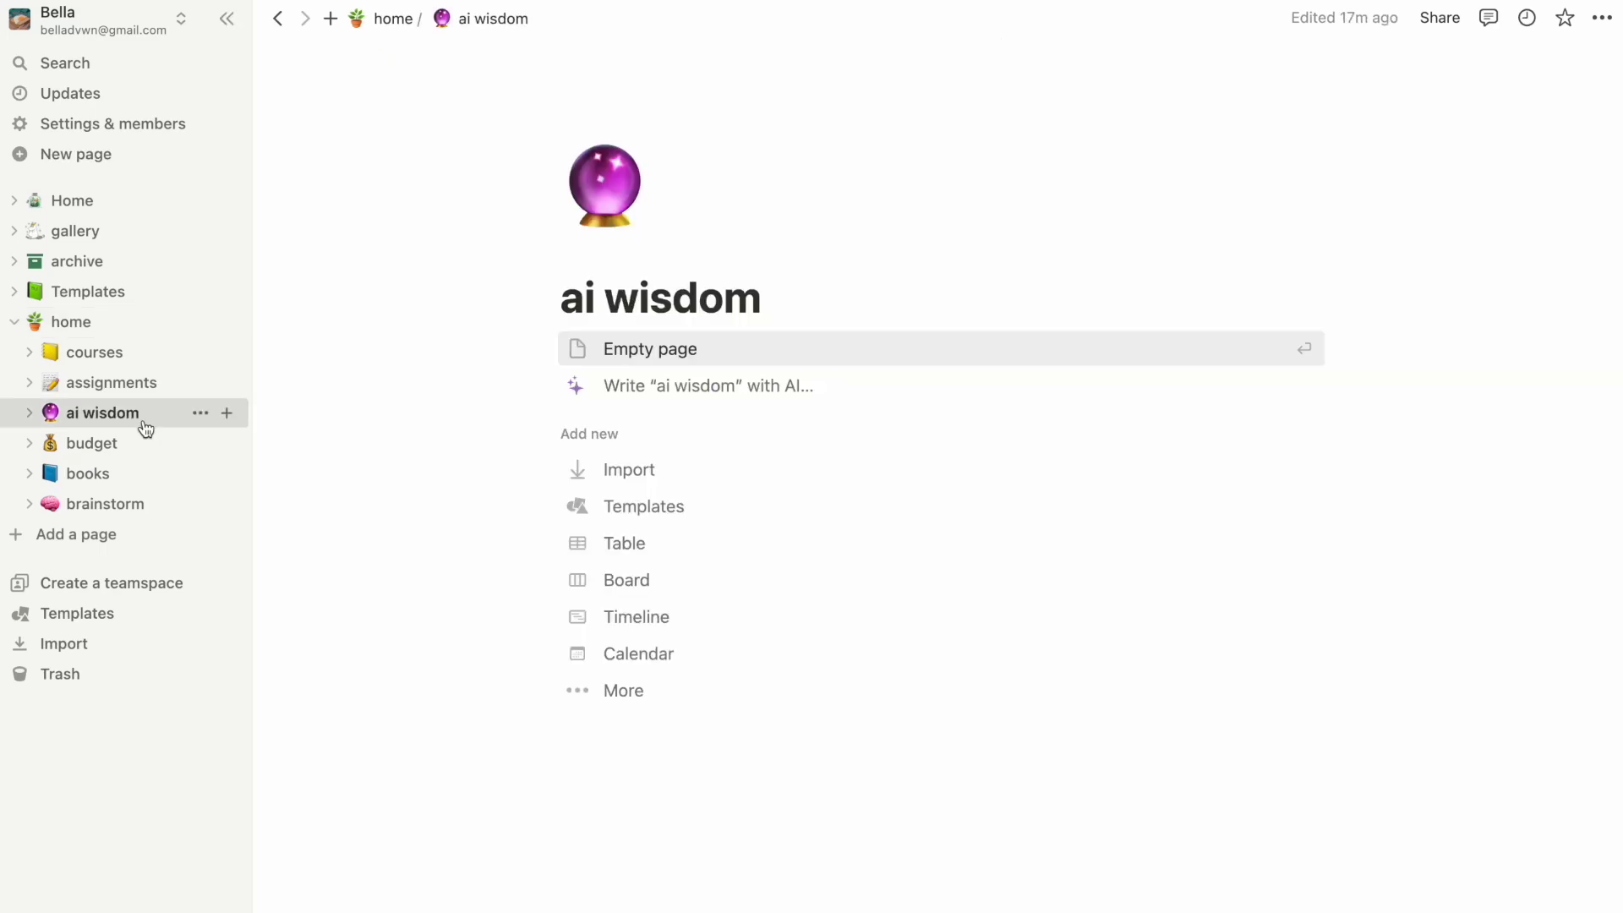
pyautogui.click(145, 453)
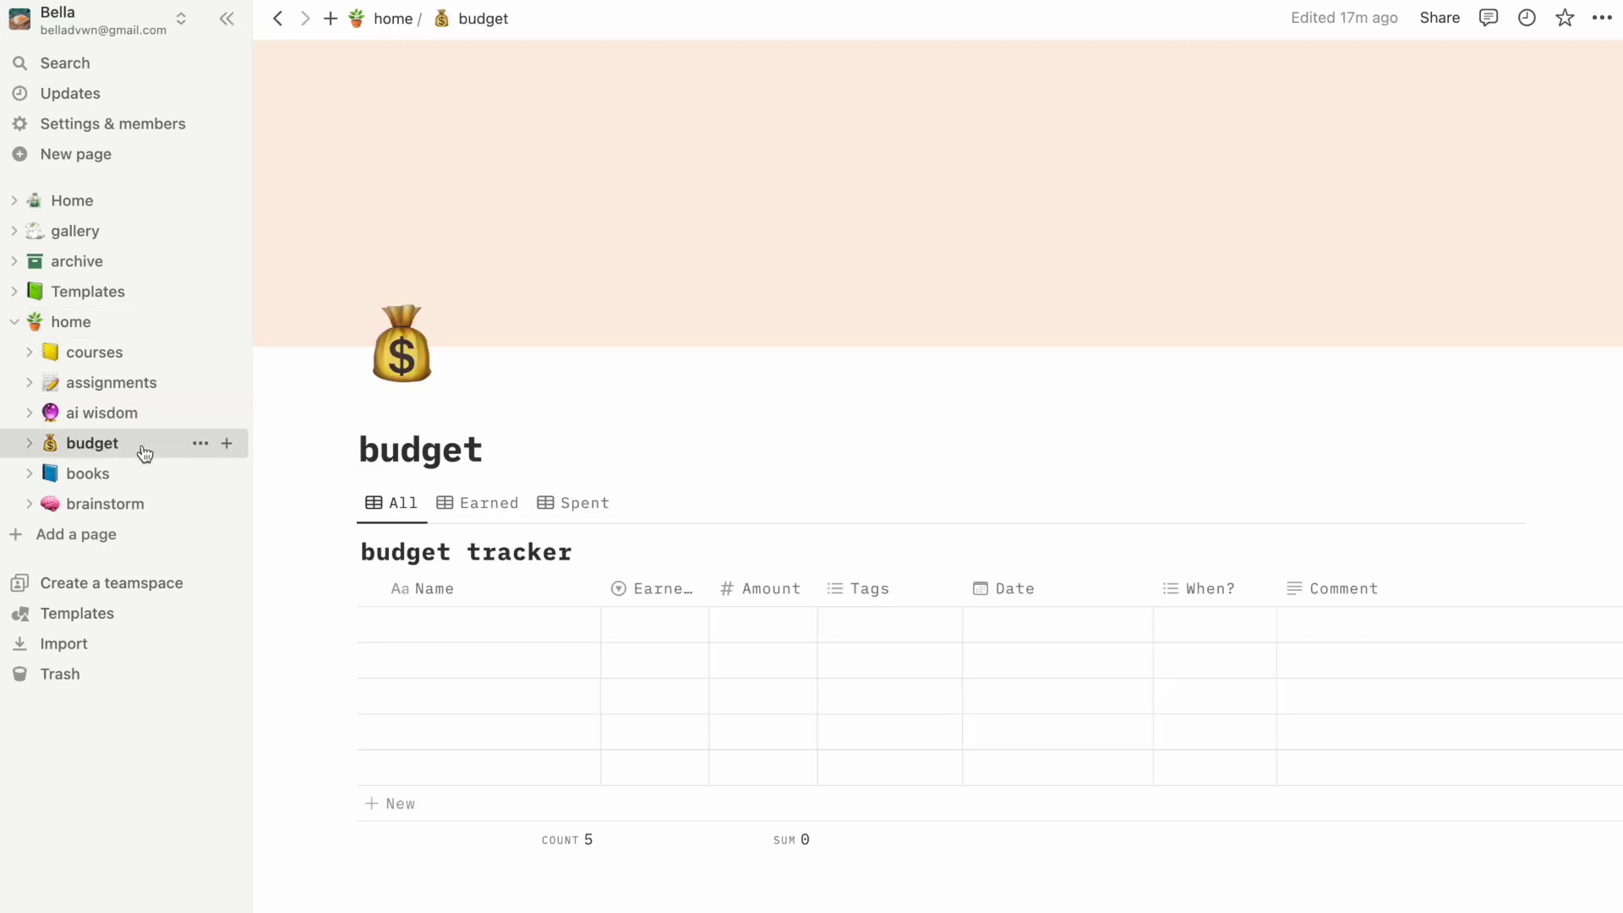
pyautogui.click(153, 488)
# On the assignments page, title the first row 'exam 1'.
pyautogui.click(112, 383)
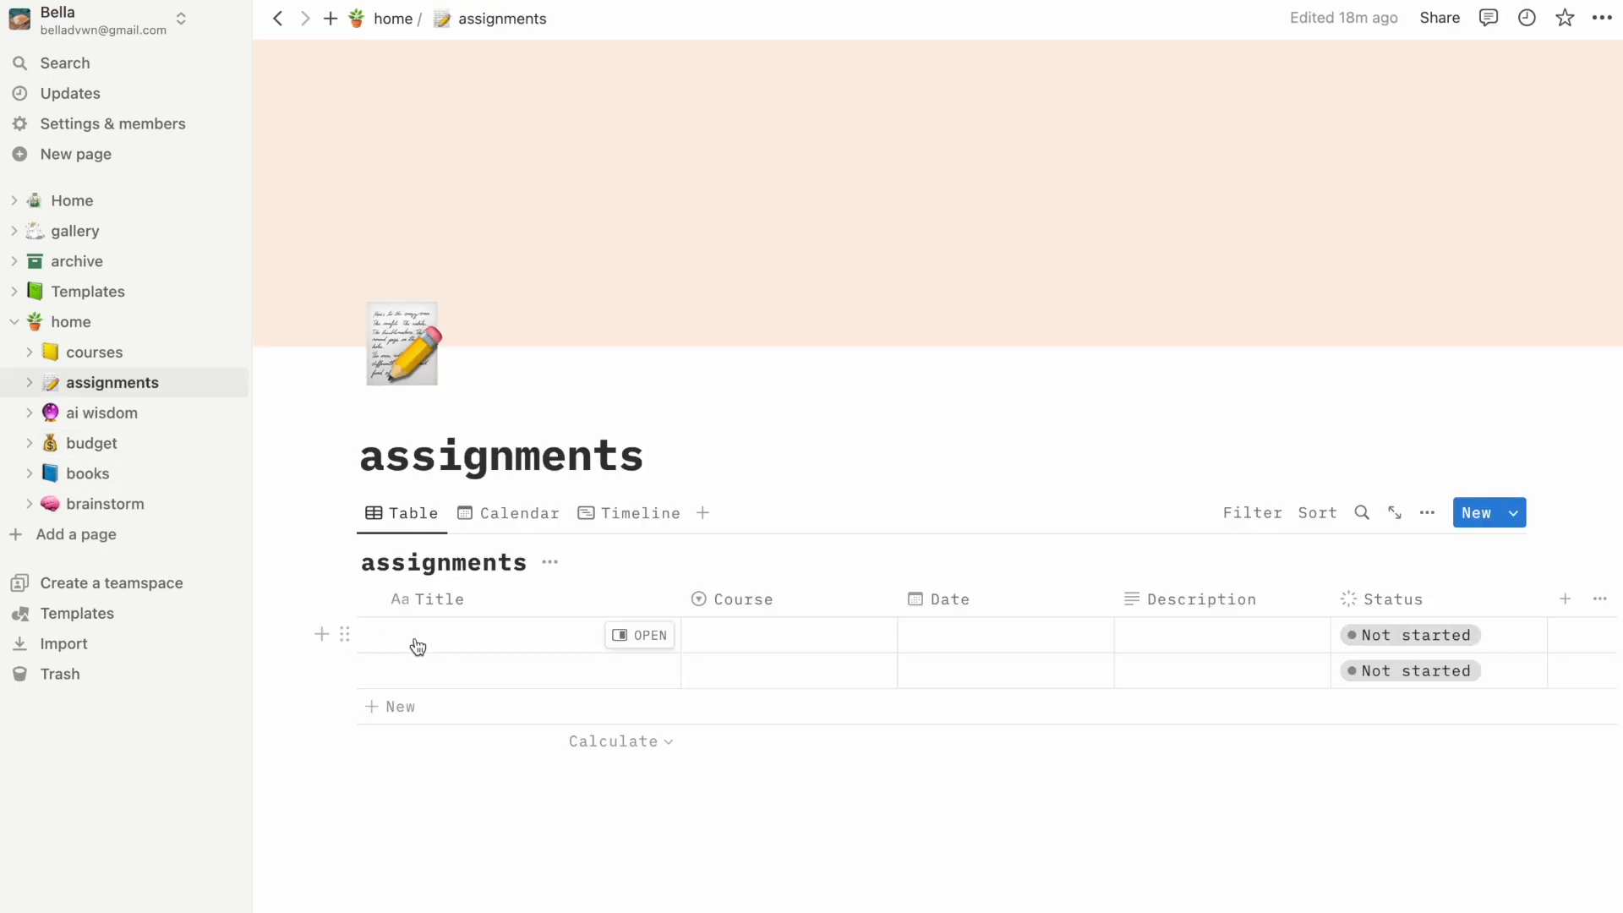
pyautogui.click(415, 638)
pyautogui.write('exam 1')
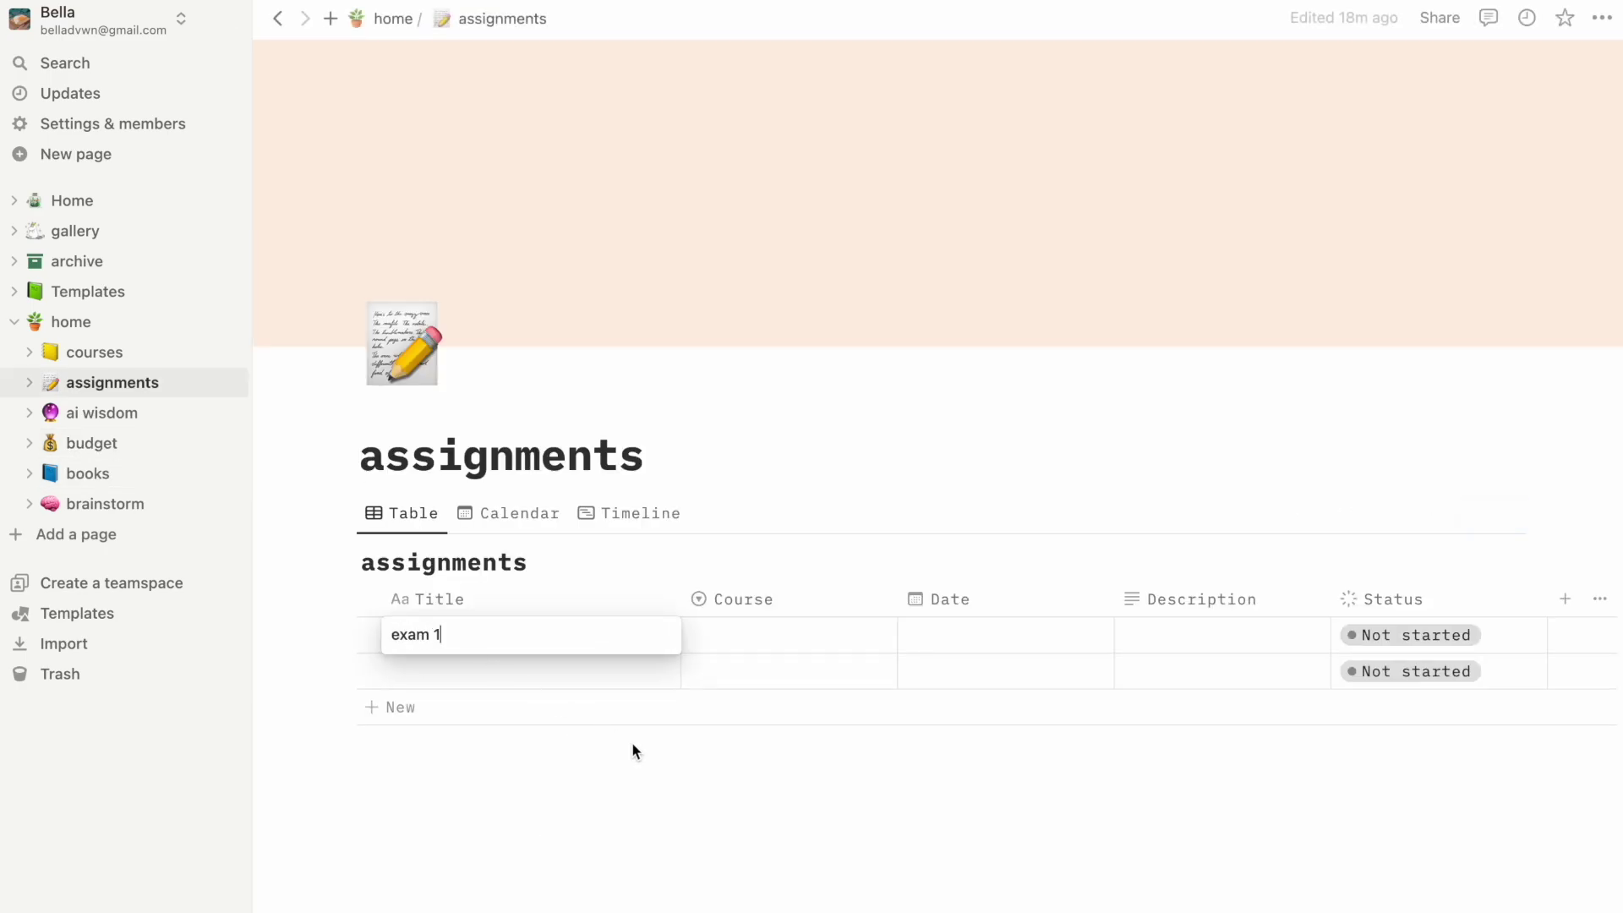
pyautogui.press('Return')
# Set that row's course to math and its date to August 23, 2023.
pyautogui.click(782, 644)
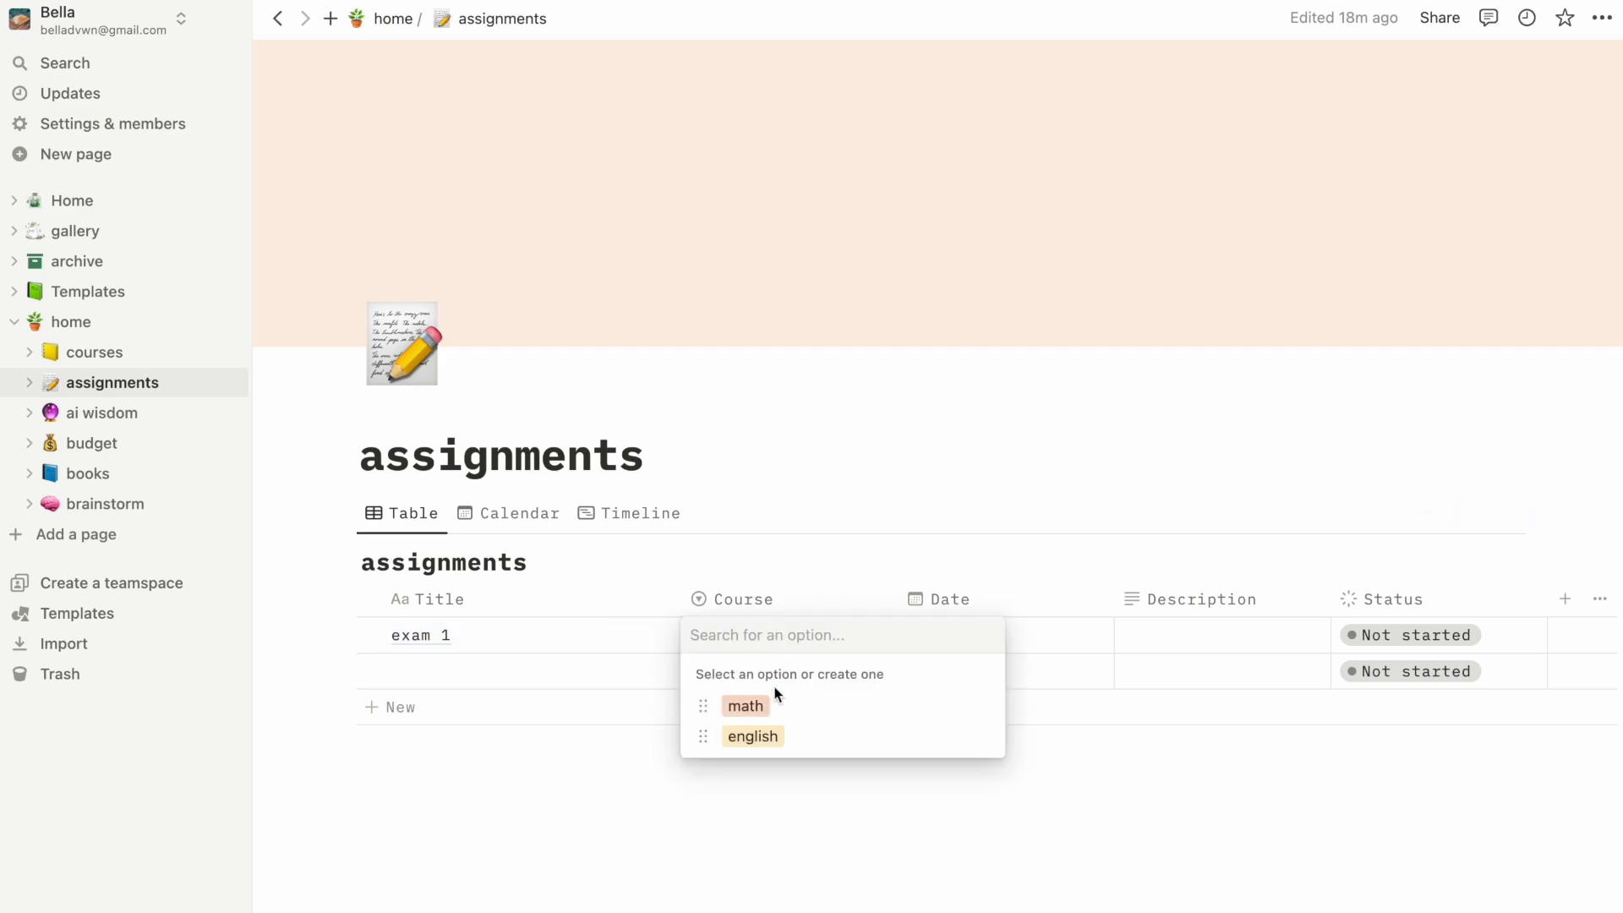
pyautogui.click(744, 705)
pyautogui.click(976, 640)
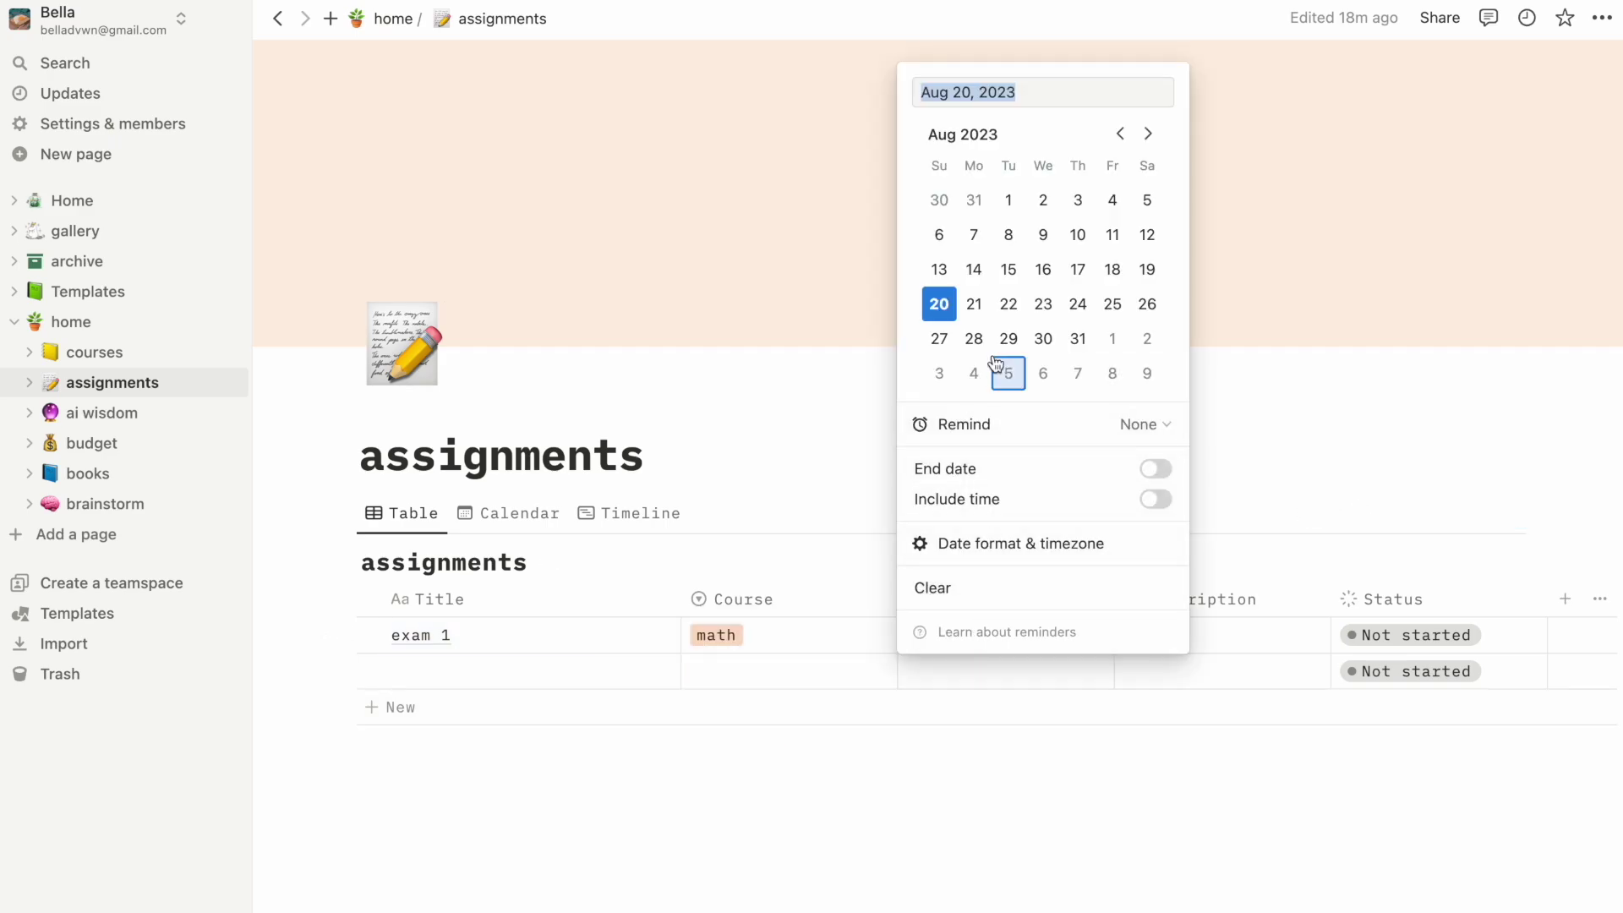
pyautogui.click(1051, 315)
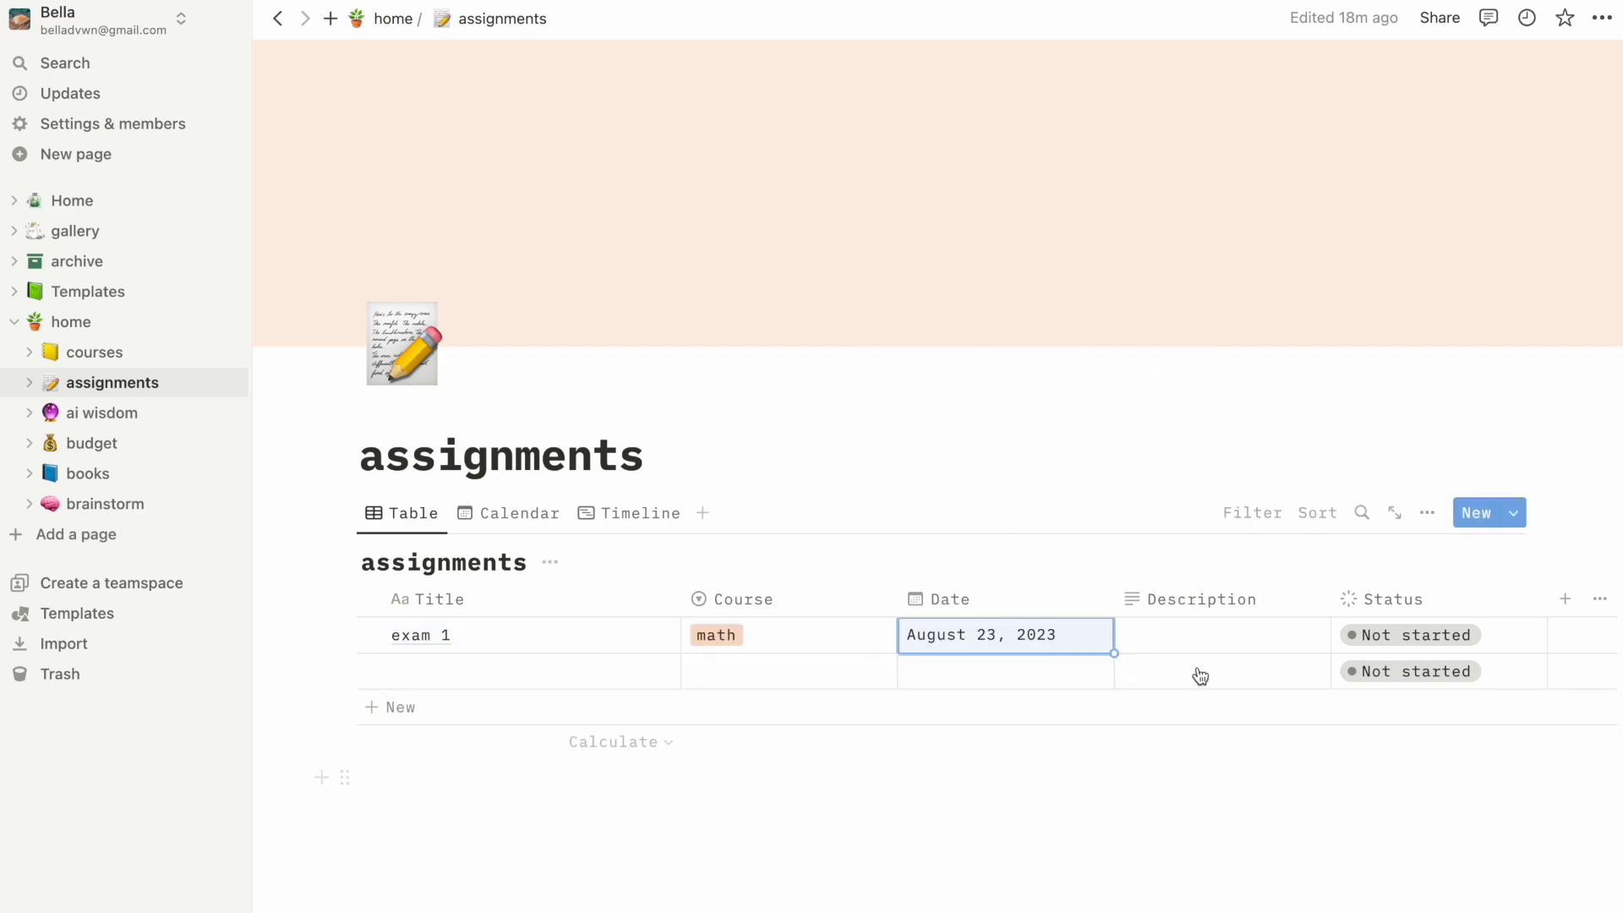